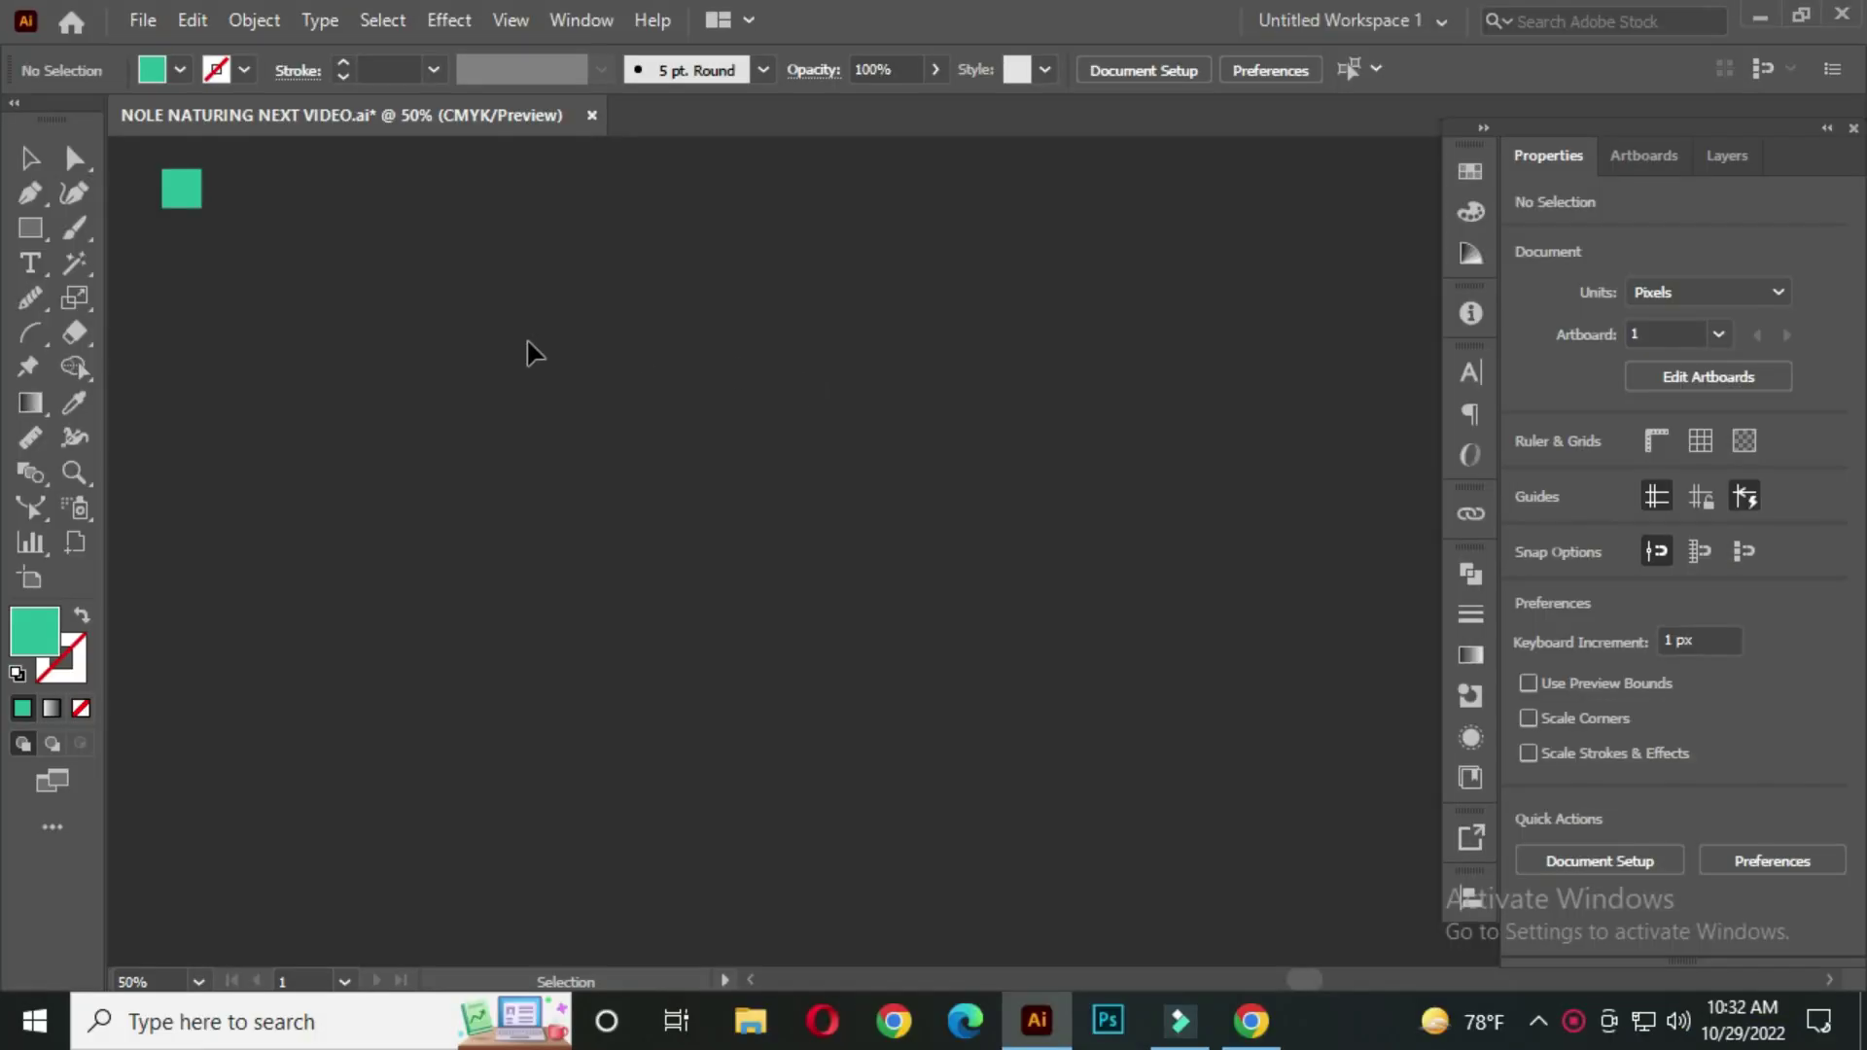
Draw a narrow vertical rectangle about 55 by 608 px and swap its fill and stroke to leave a green outline
{"action": "right_click", "coordinate": [47, 221]}
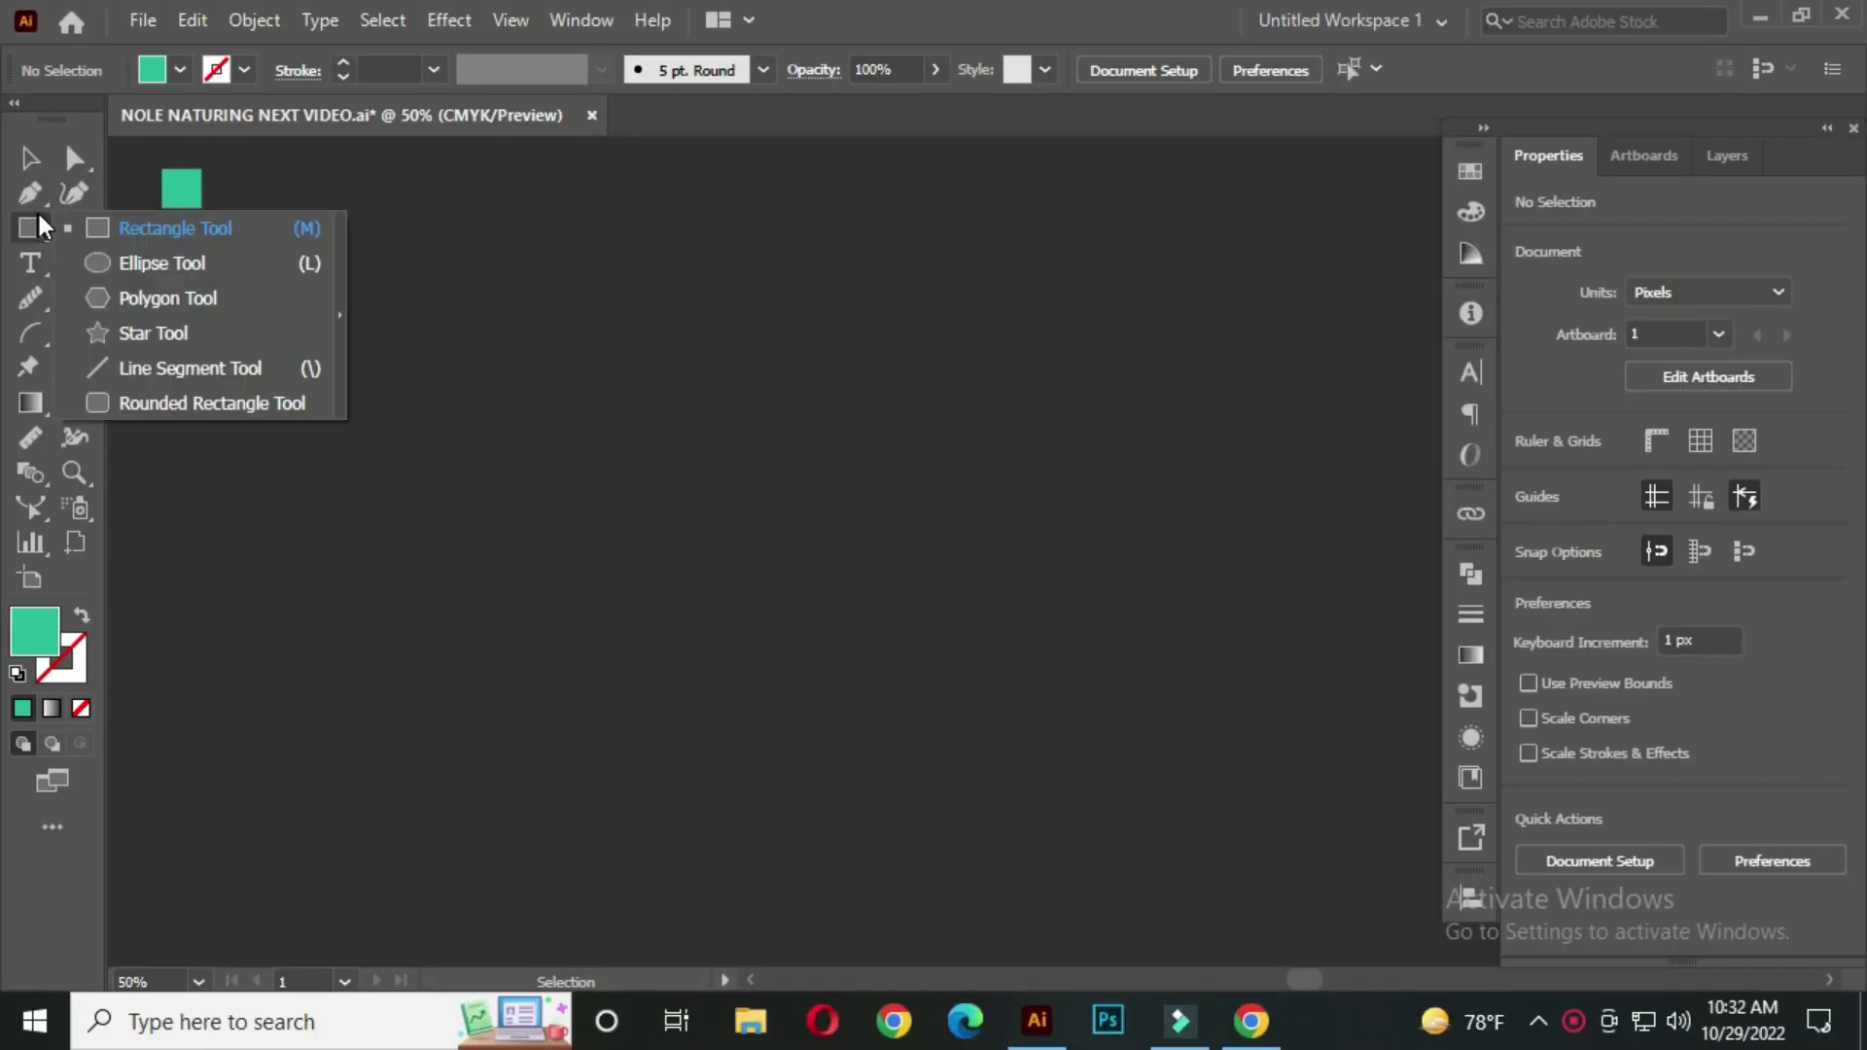
{"action": "left_click", "coordinate": [179, 231]}
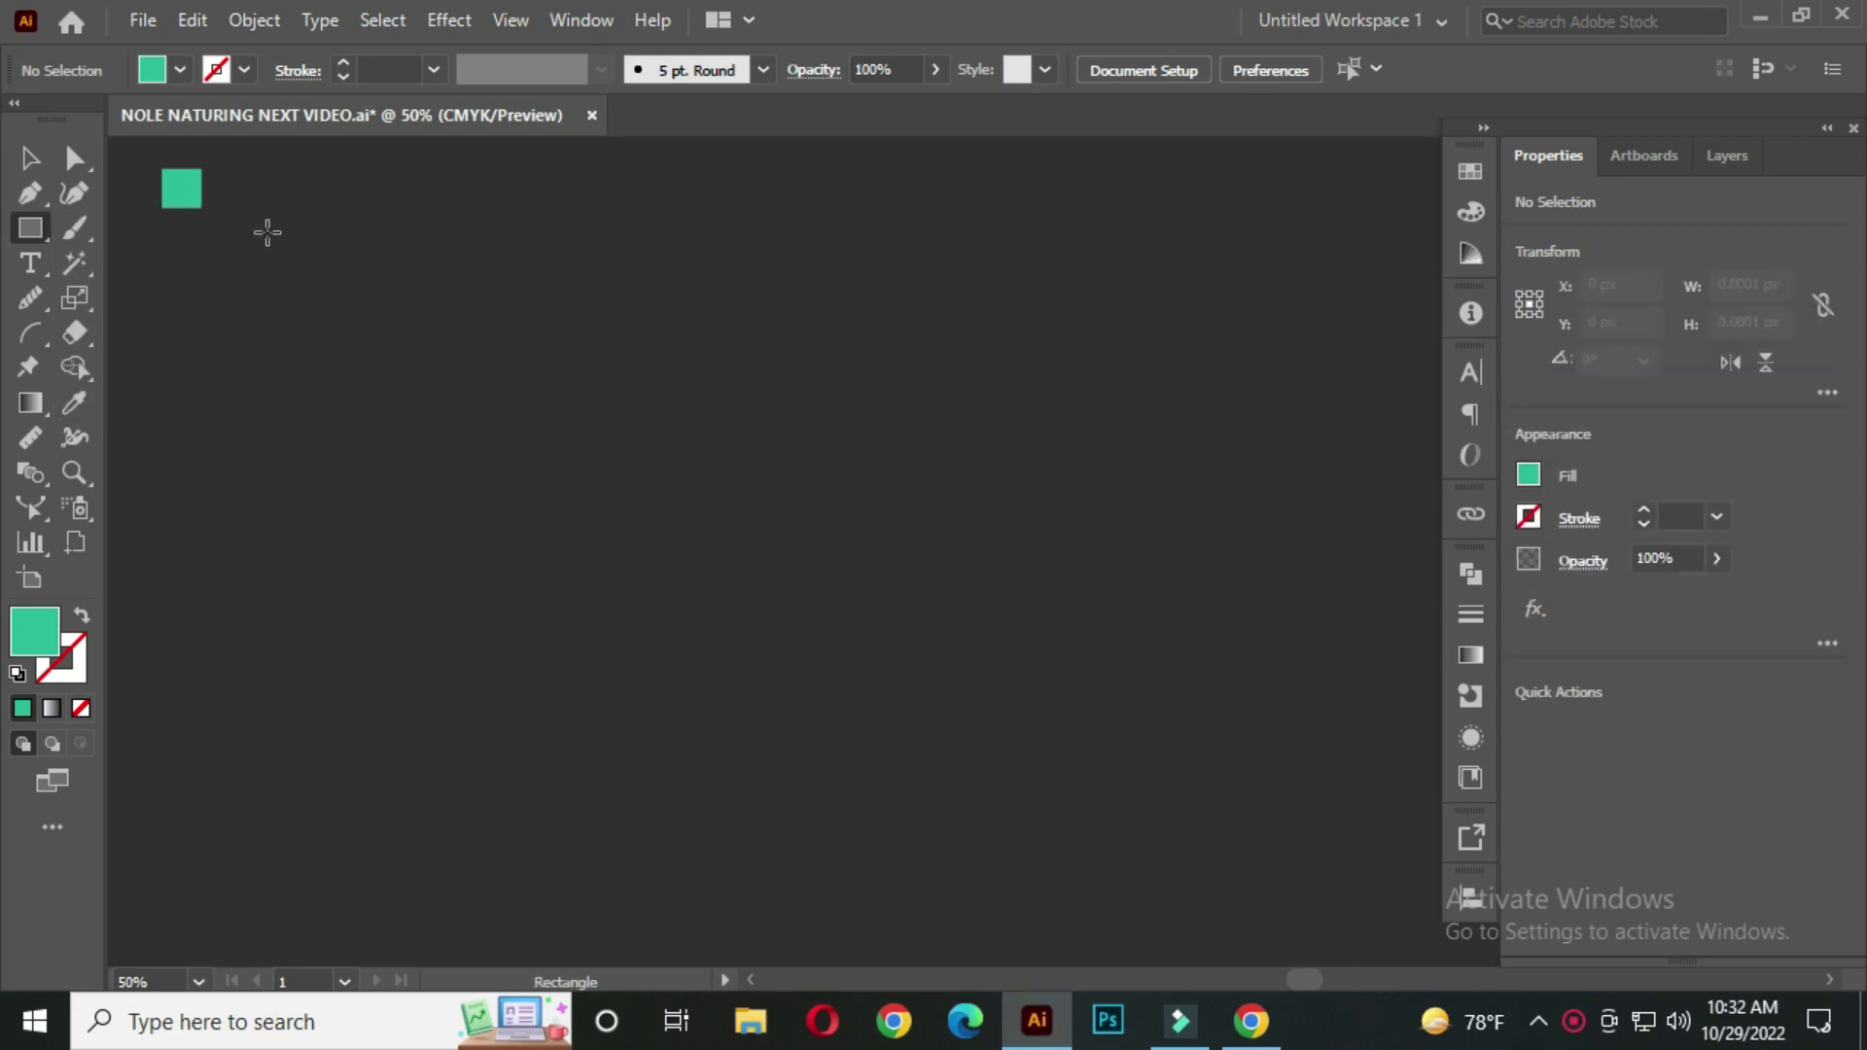
{"action": "mouse_move", "coordinate": [331, 257]}
{"action": "left_mouse_down"}
{"action": "mouse_move", "coordinate": [413, 646]}
{"action": "mouse_move", "coordinate": [385, 843]}
{"action": "left_mouse_up"}
{"action": "left_click", "coordinate": [29, 158]}
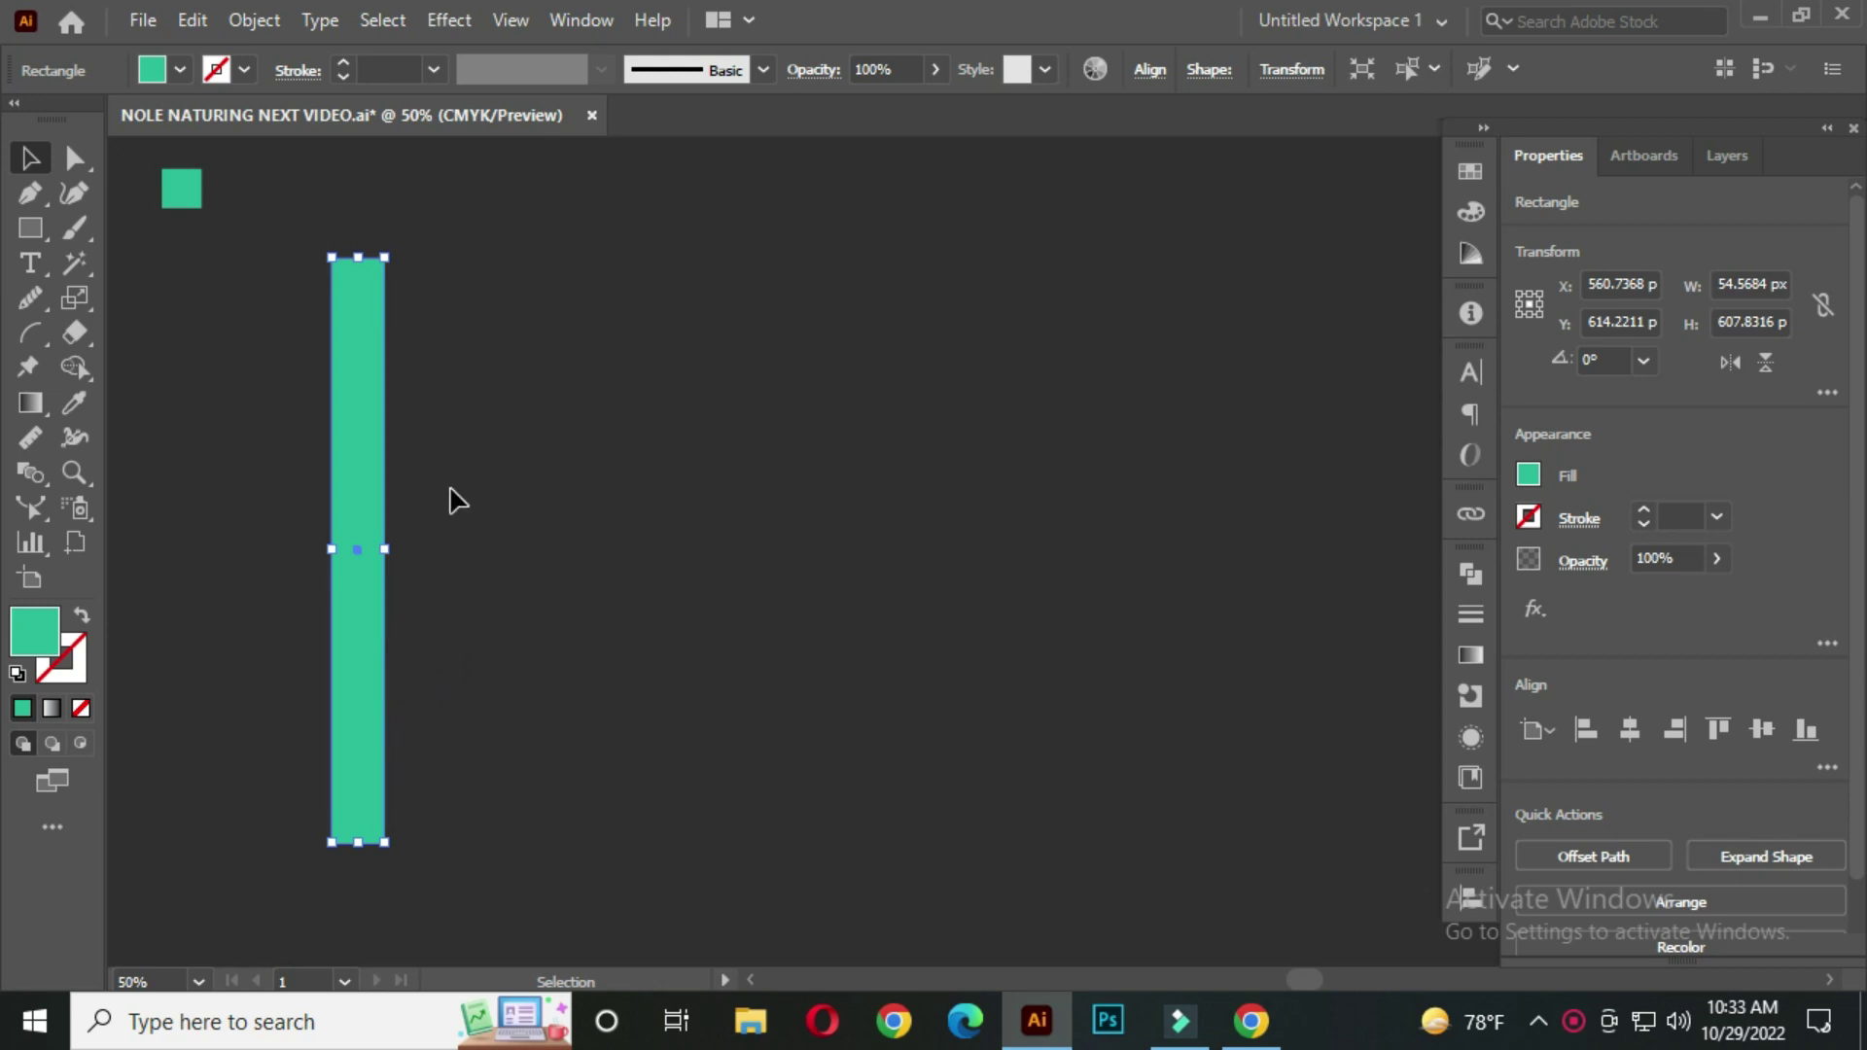
{"action": "left_click", "coordinate": [82, 620]}
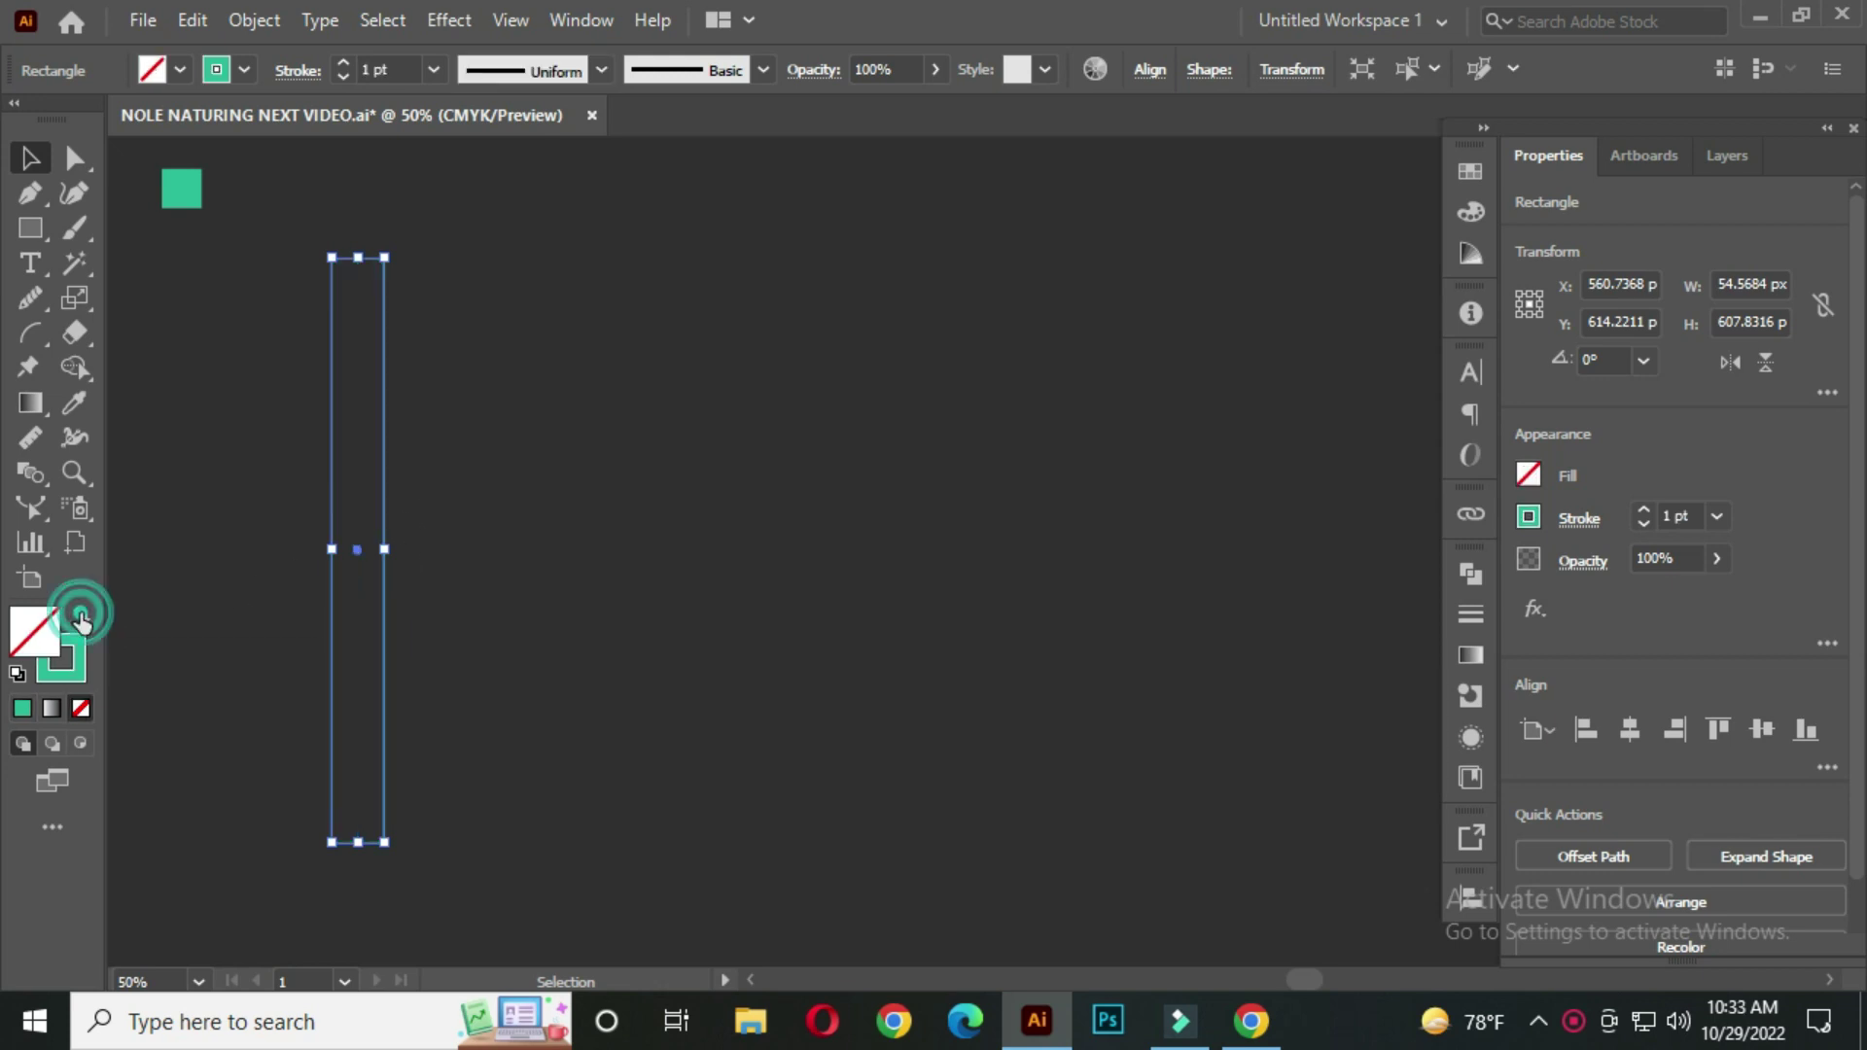
{"action": "left_click", "coordinate": [654, 447]}
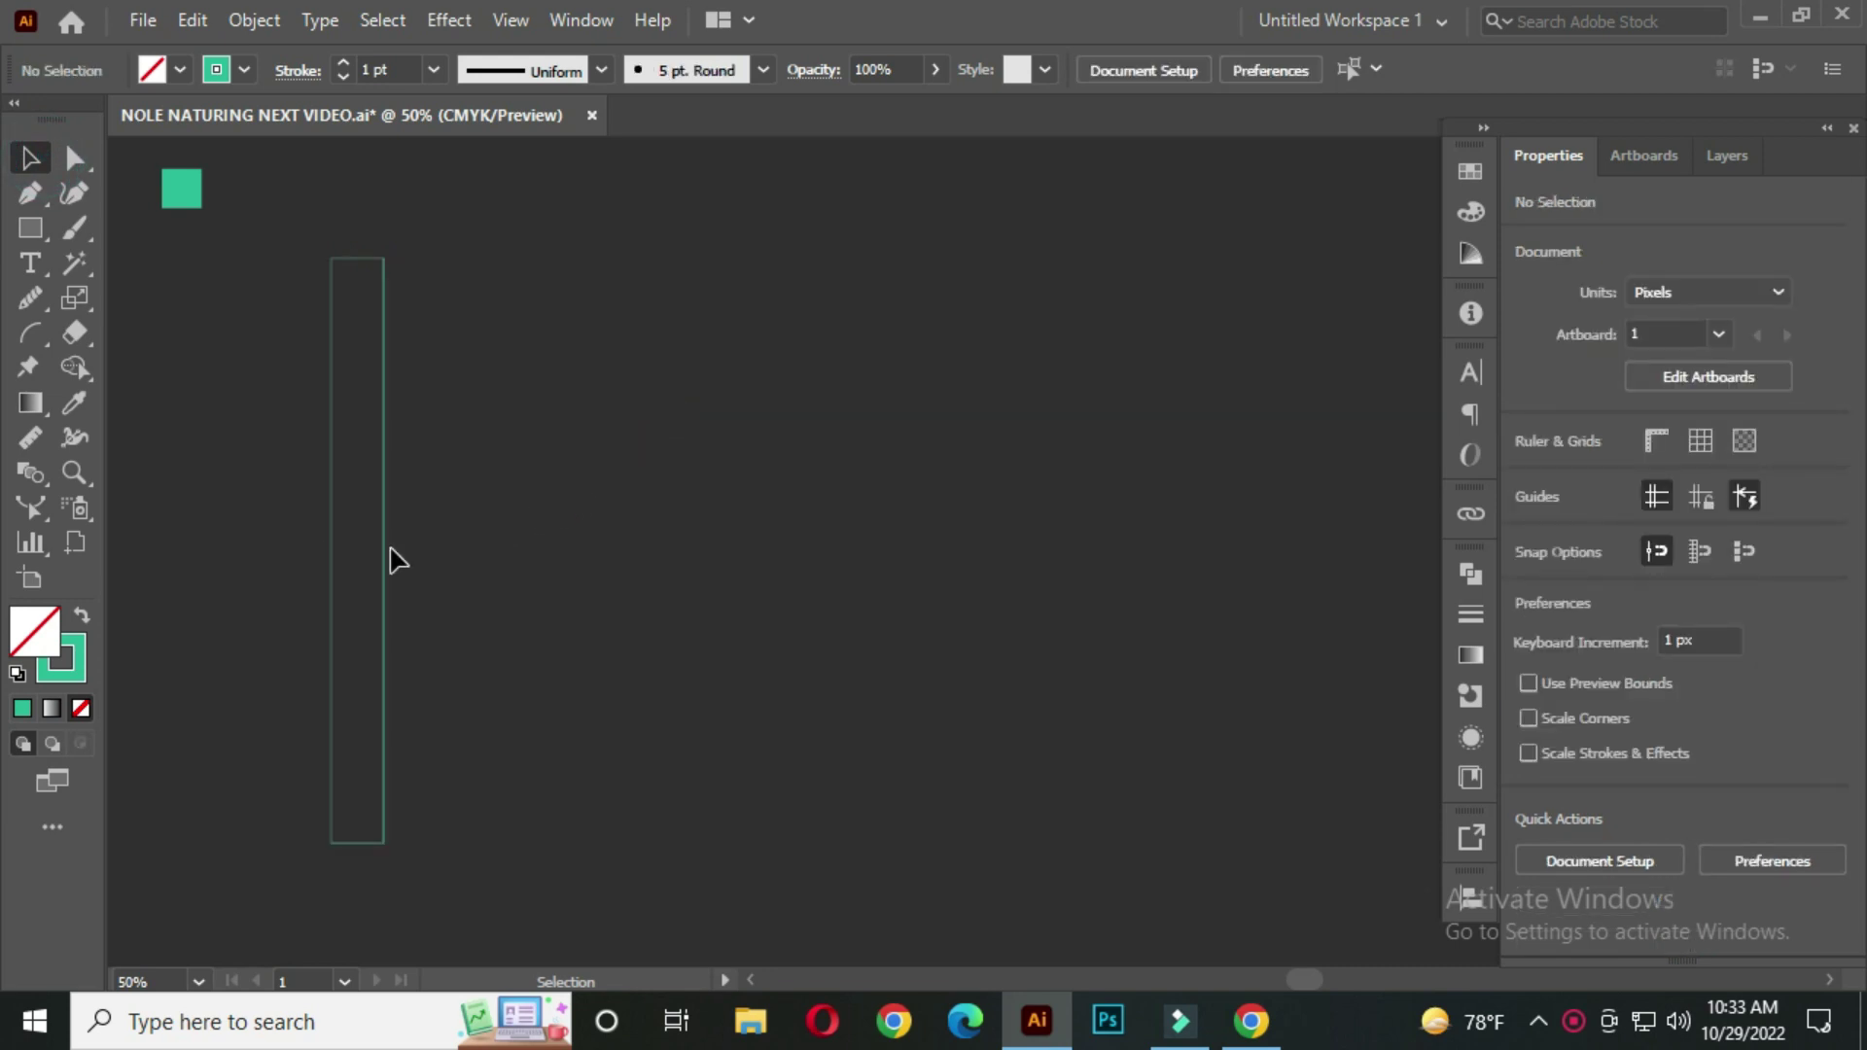
Duplicate the outlined rectangle horizontally at a spacing of about 114 px, repeating the copy to make a row of five
{"action": "scroll", "coordinate": [399, 561], "scroll_direction": "up", "scroll_amount": 1}
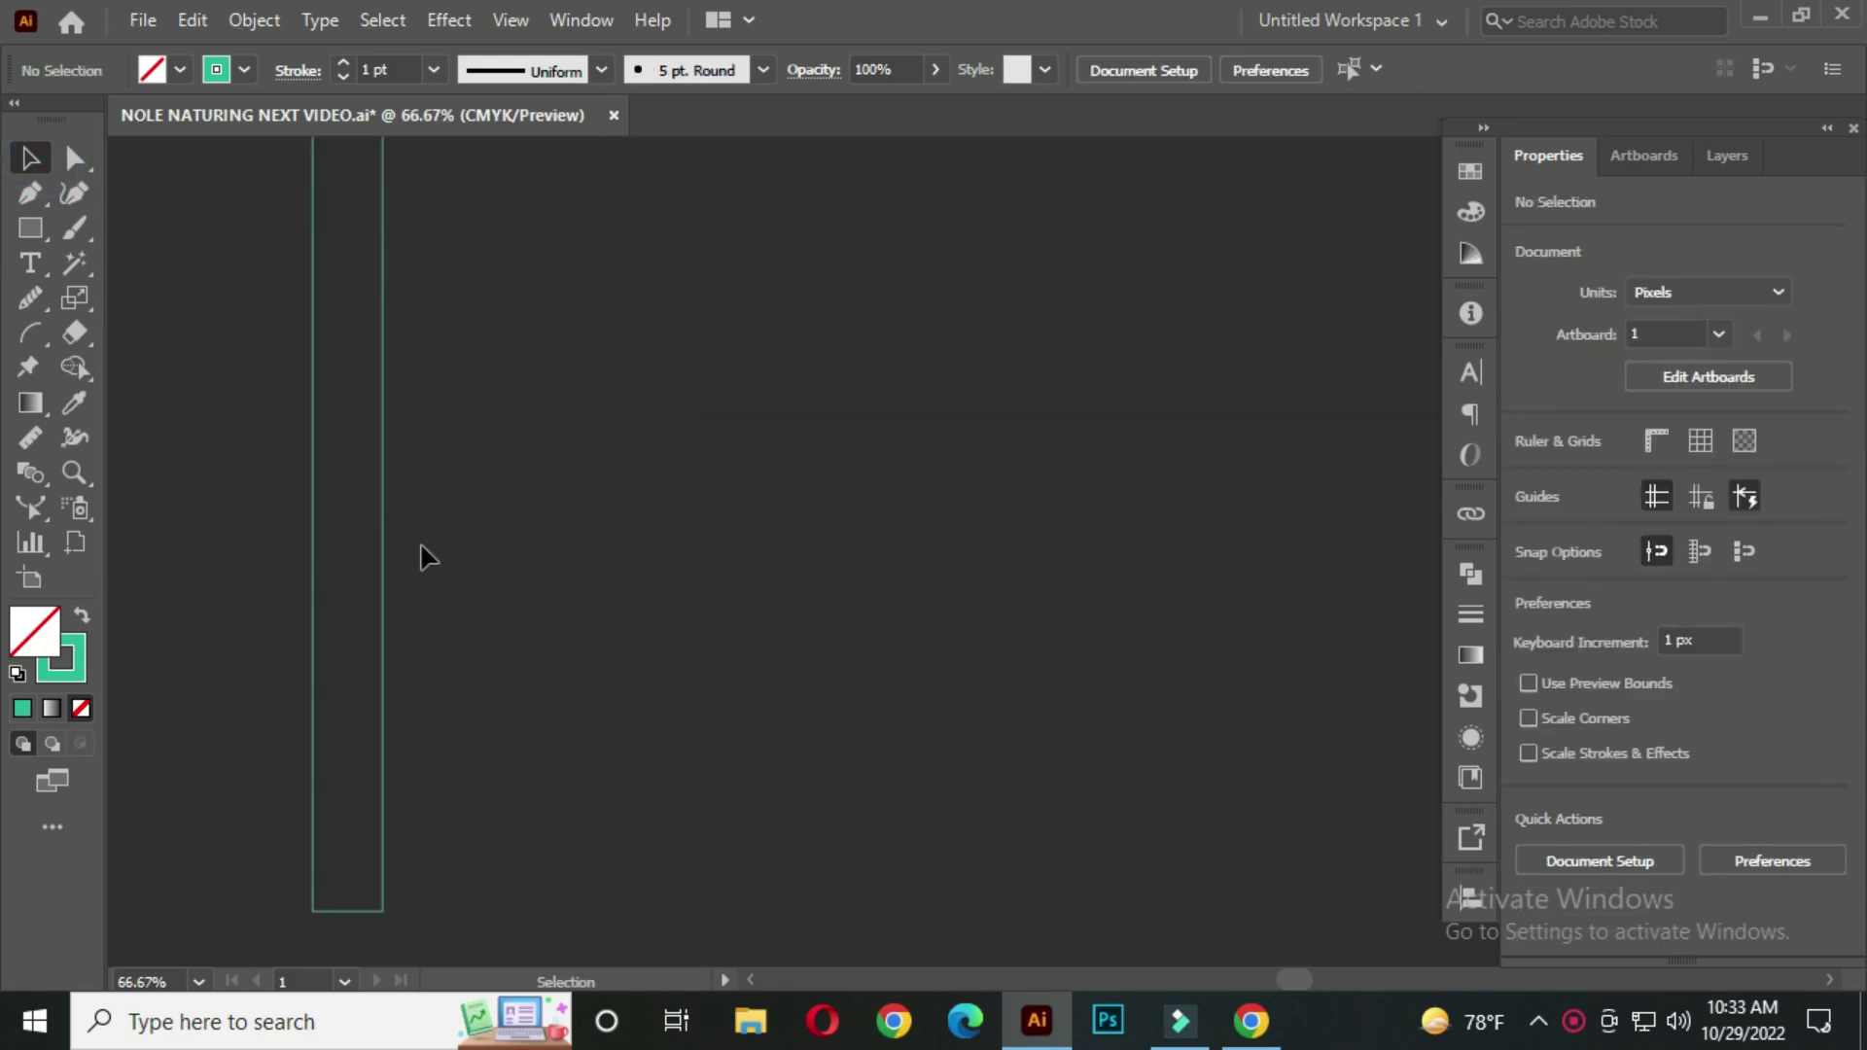
{"action": "left_click", "coordinate": [313, 463]}
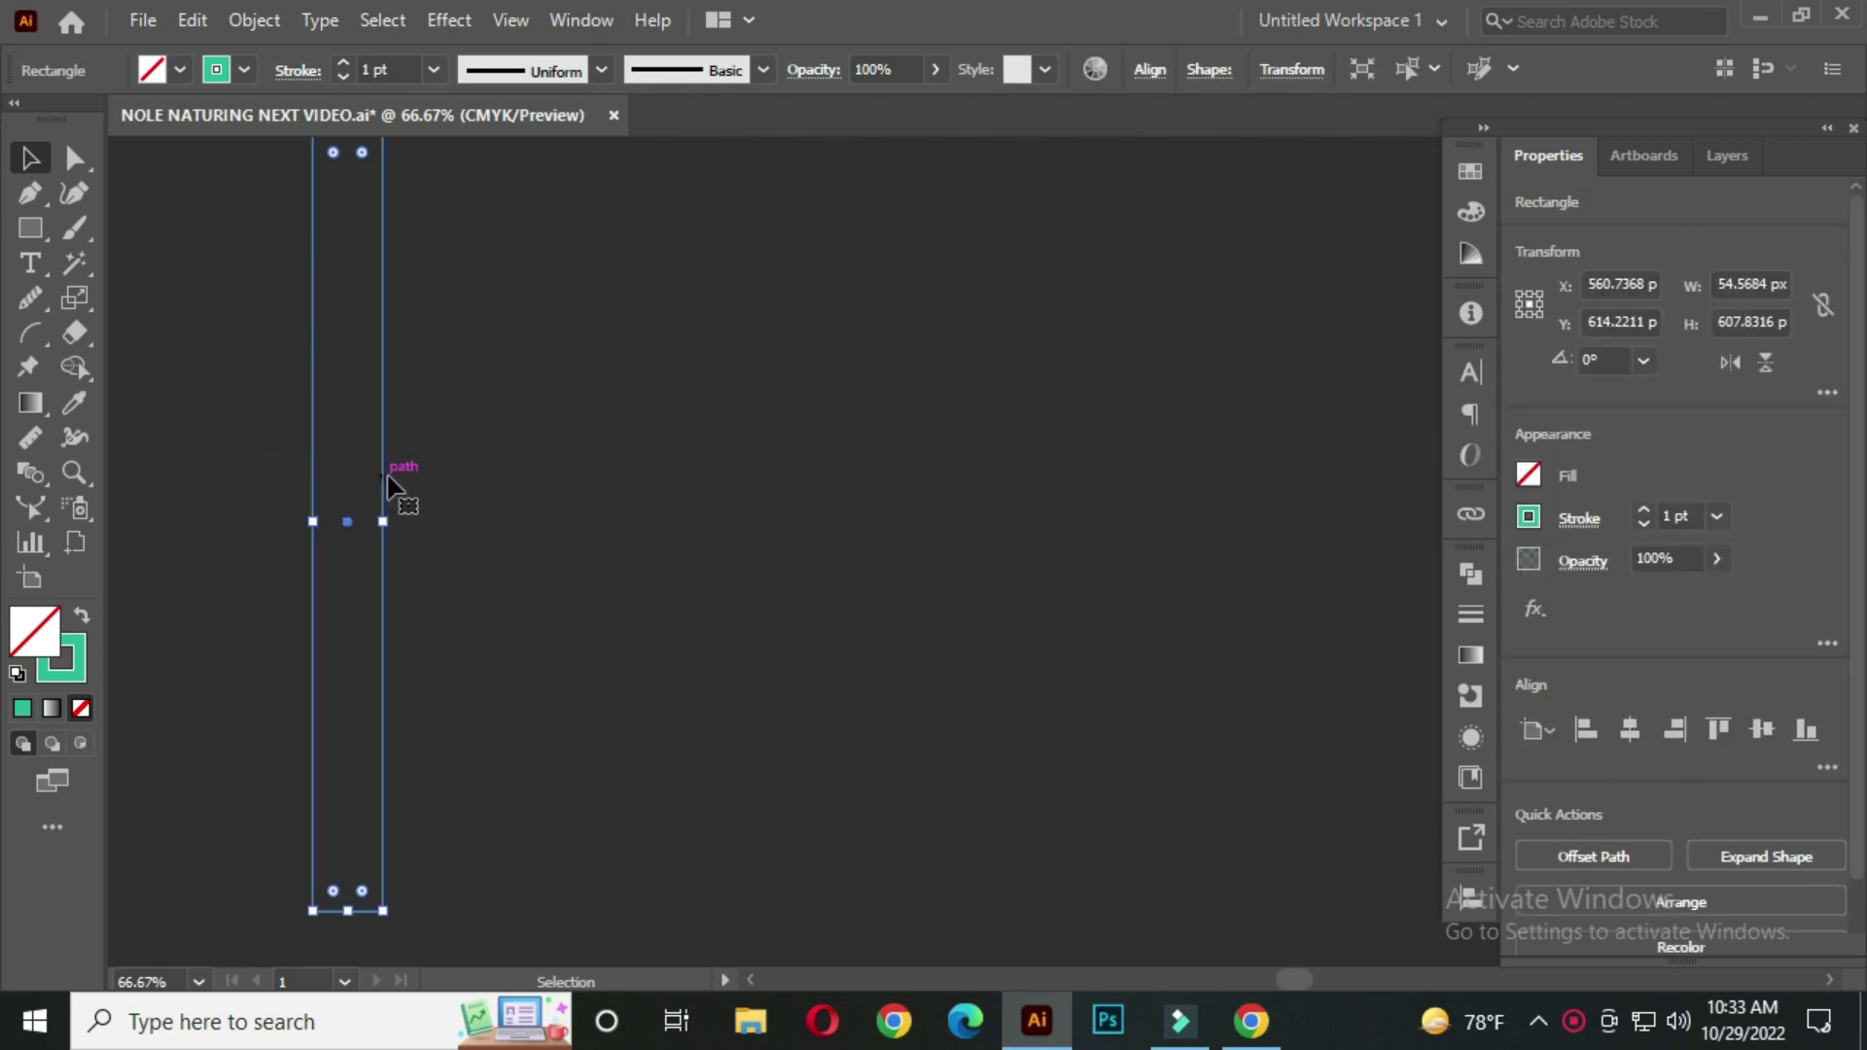
{"action": "left_click_drag", "start_coordinate": [388, 479], "coordinate": [532, 485]}
{"action": "scroll", "coordinate": [727, 486], "scroll_direction": "down", "scroll_amount": 1}
{"action": "scroll", "coordinate": [754, 525], "scroll_direction": "up", "scroll_amount": 2}
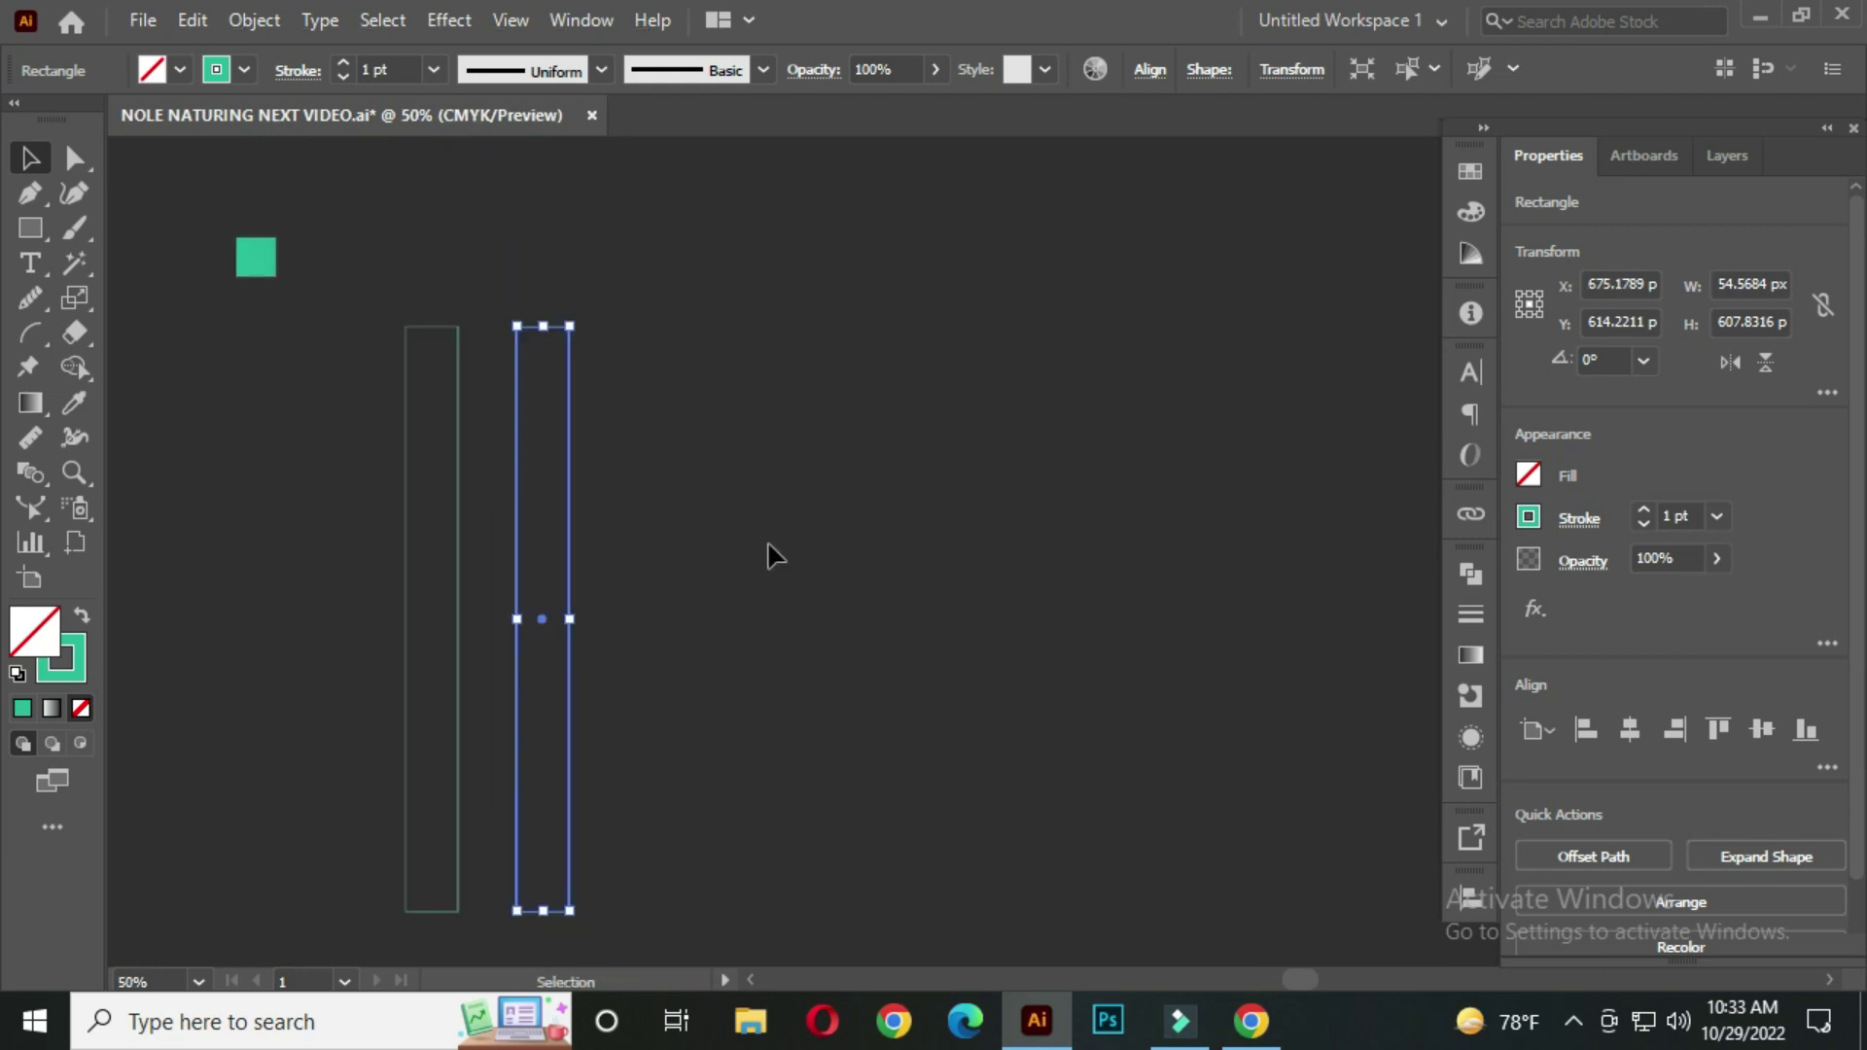
{"action": "key", "text": "a"}
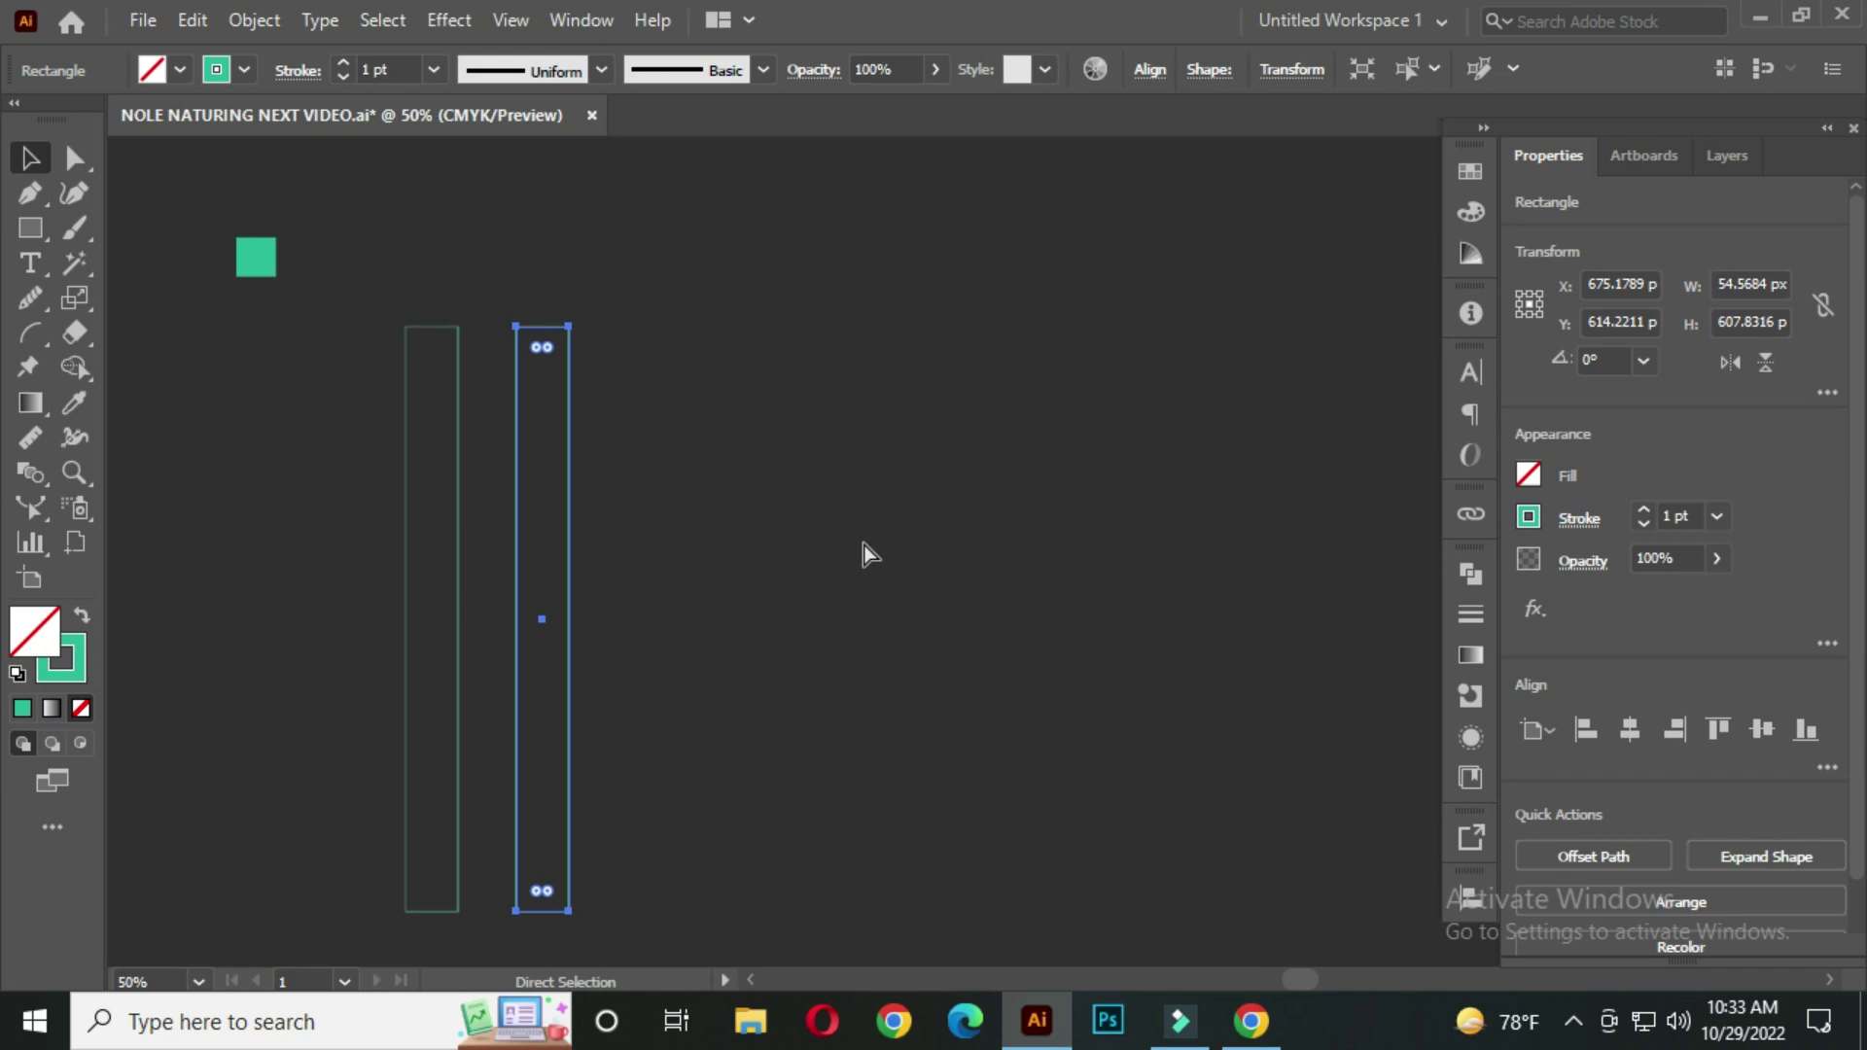
{"action": "key", "text": "ctrl+d"}
{"action": "key", "text": "ctrl+d"}
{"action": "key", "text": "ctrl+d"}
{"action": "key", "text": "v"}
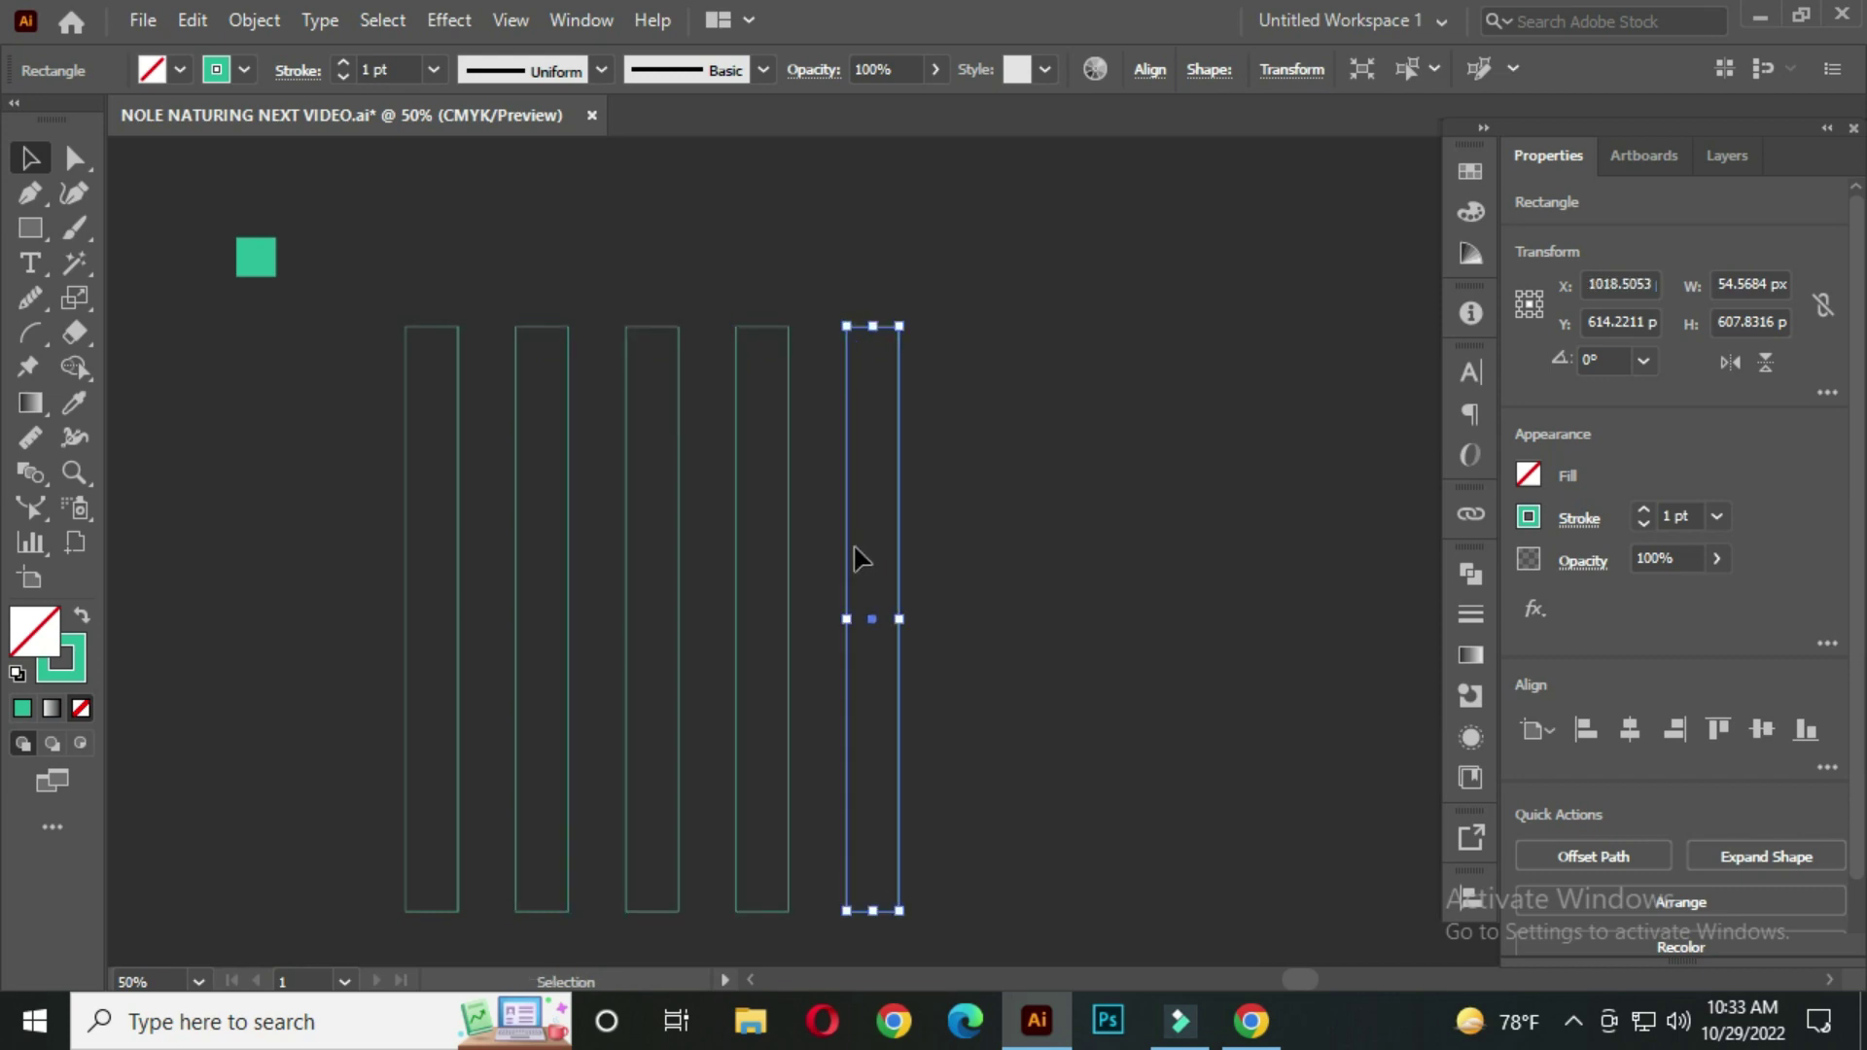
{"action": "left_click", "coordinate": [293, 423]}
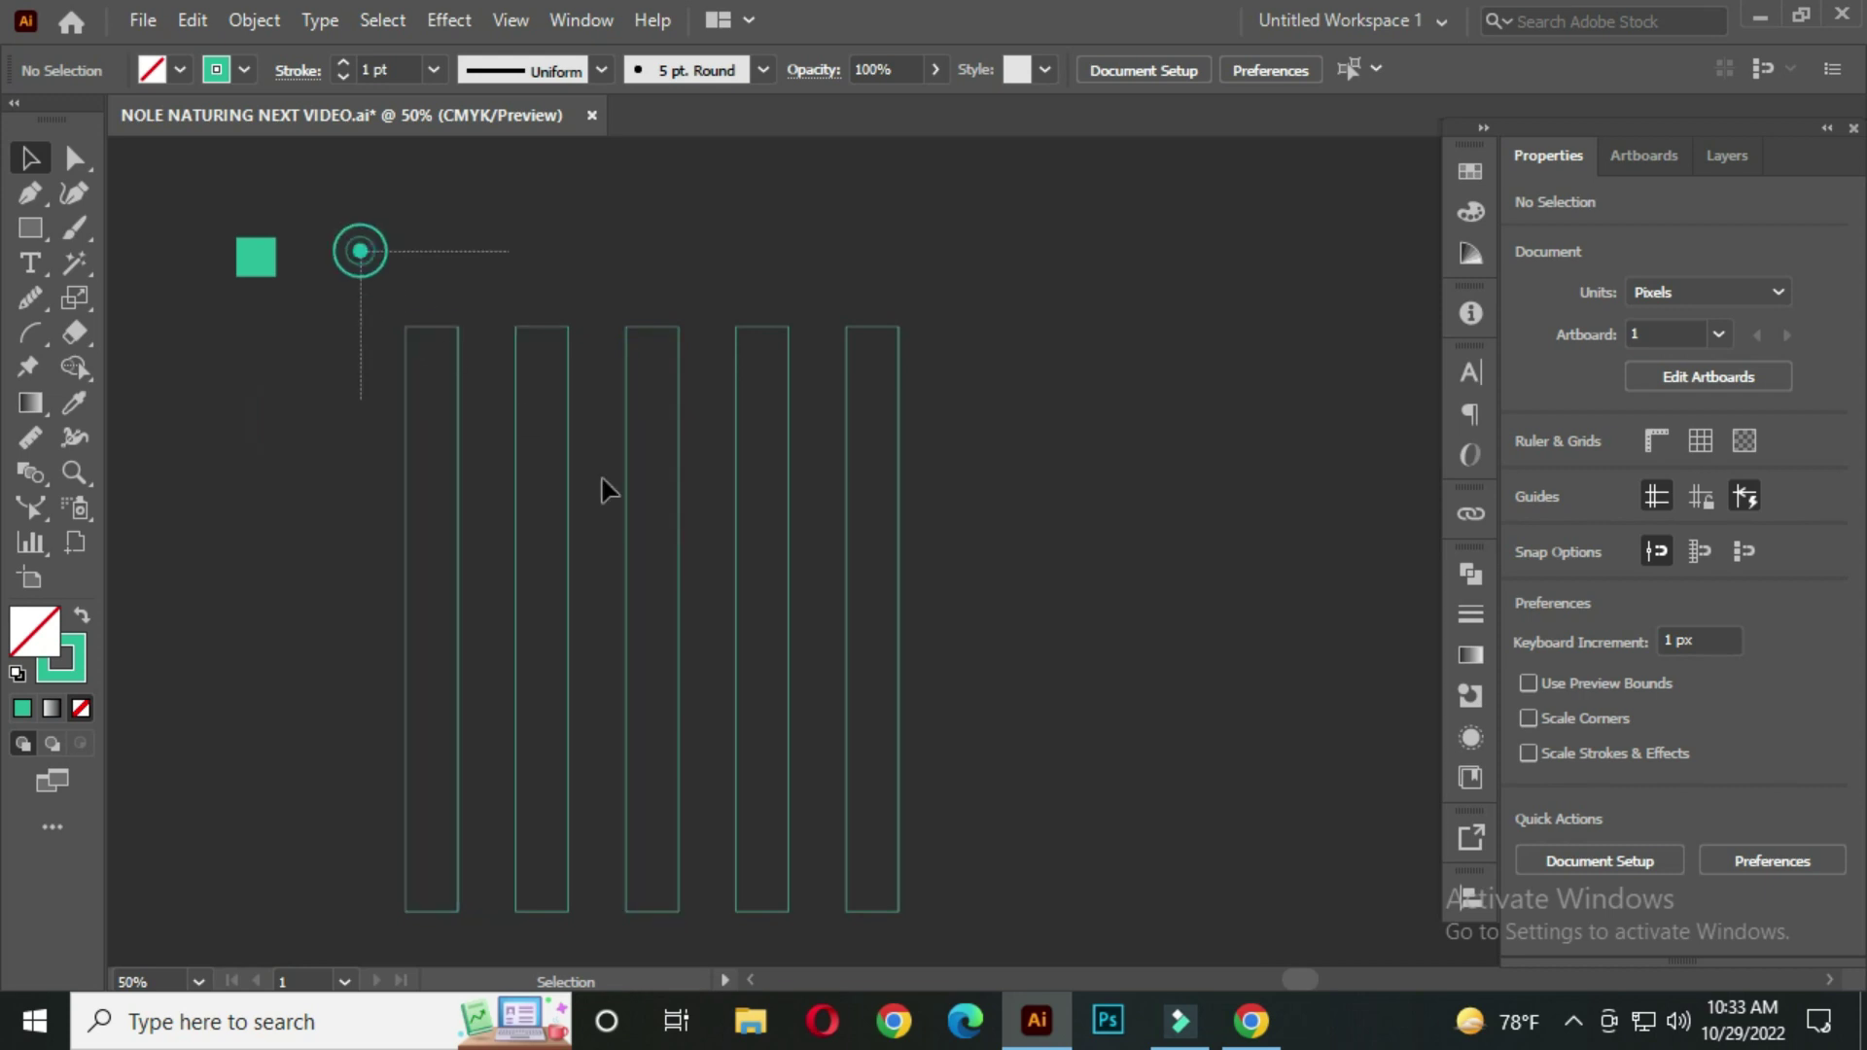
Stretch all five rectangles together vertically from their centre to about 750 px high, and reposition them slightly
{"action": "left_click_drag", "start_coordinate": [358, 250], "coordinate": [1021, 755]}
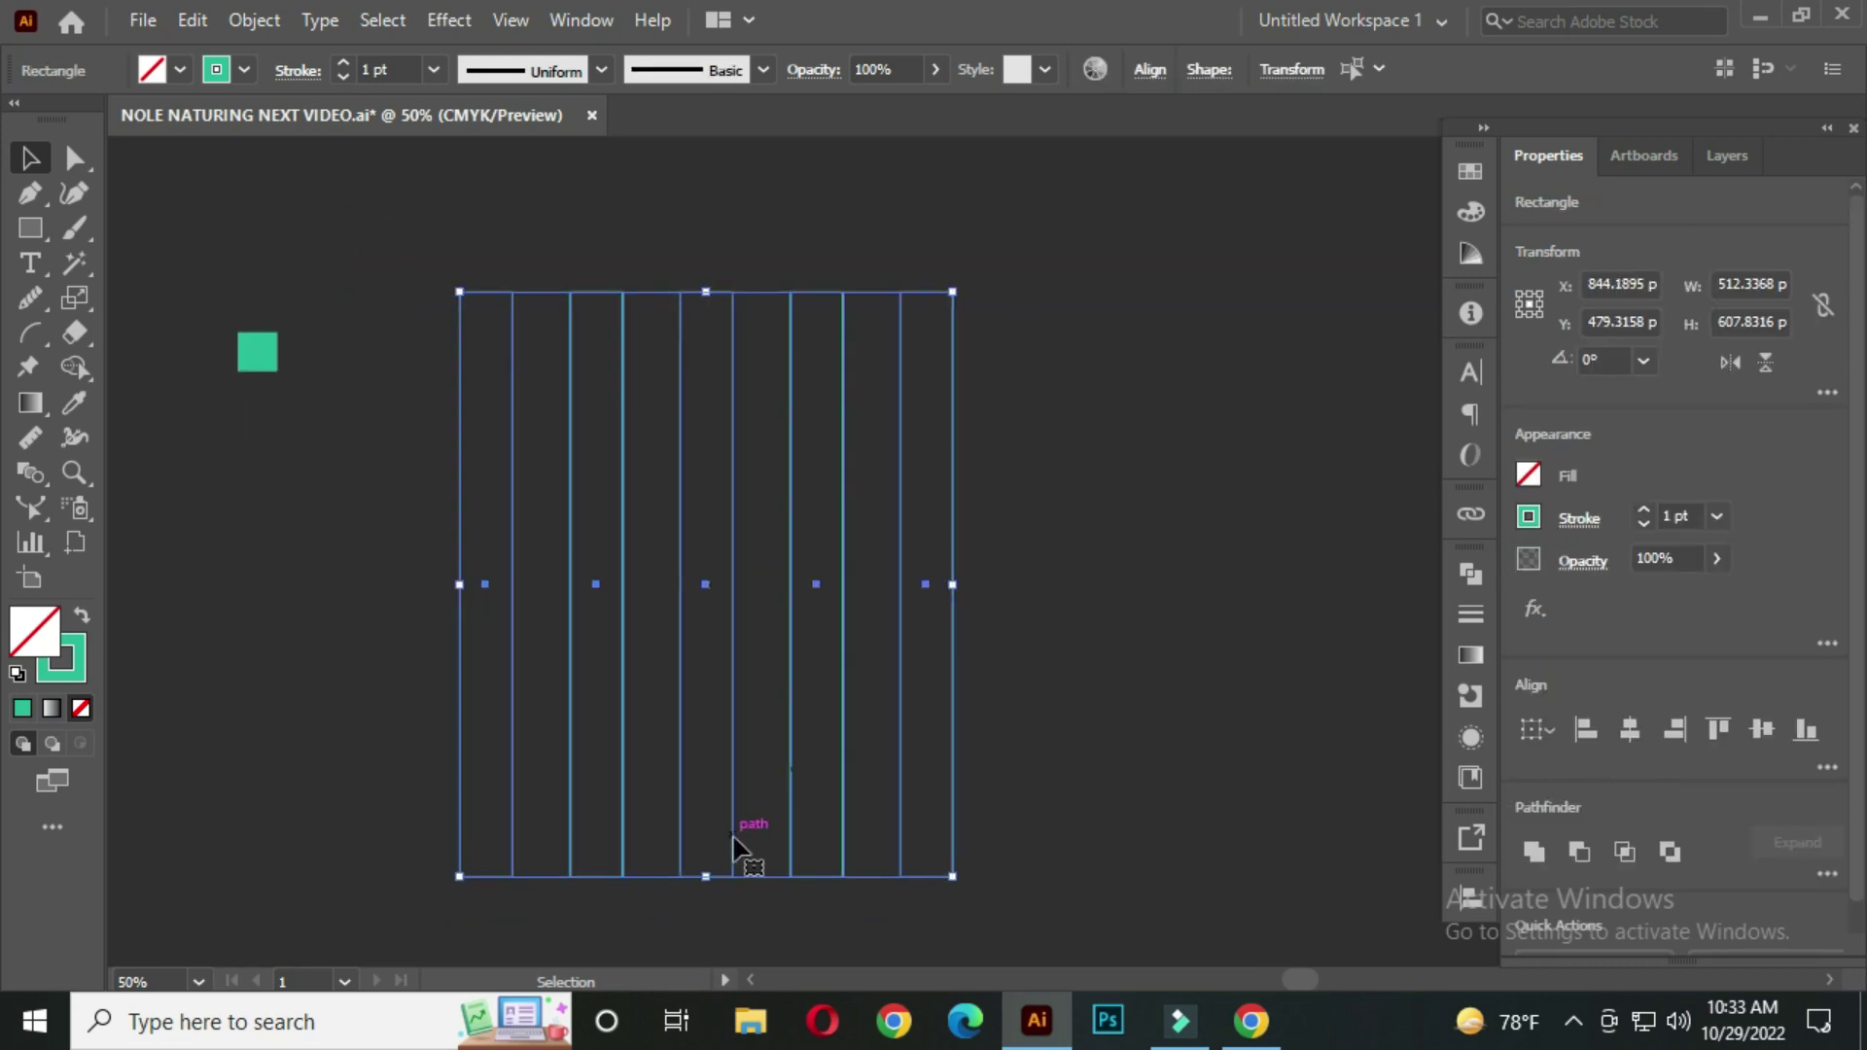
{"action": "left_click_drag", "start_coordinate": [709, 880], "coordinate": [708, 944]}
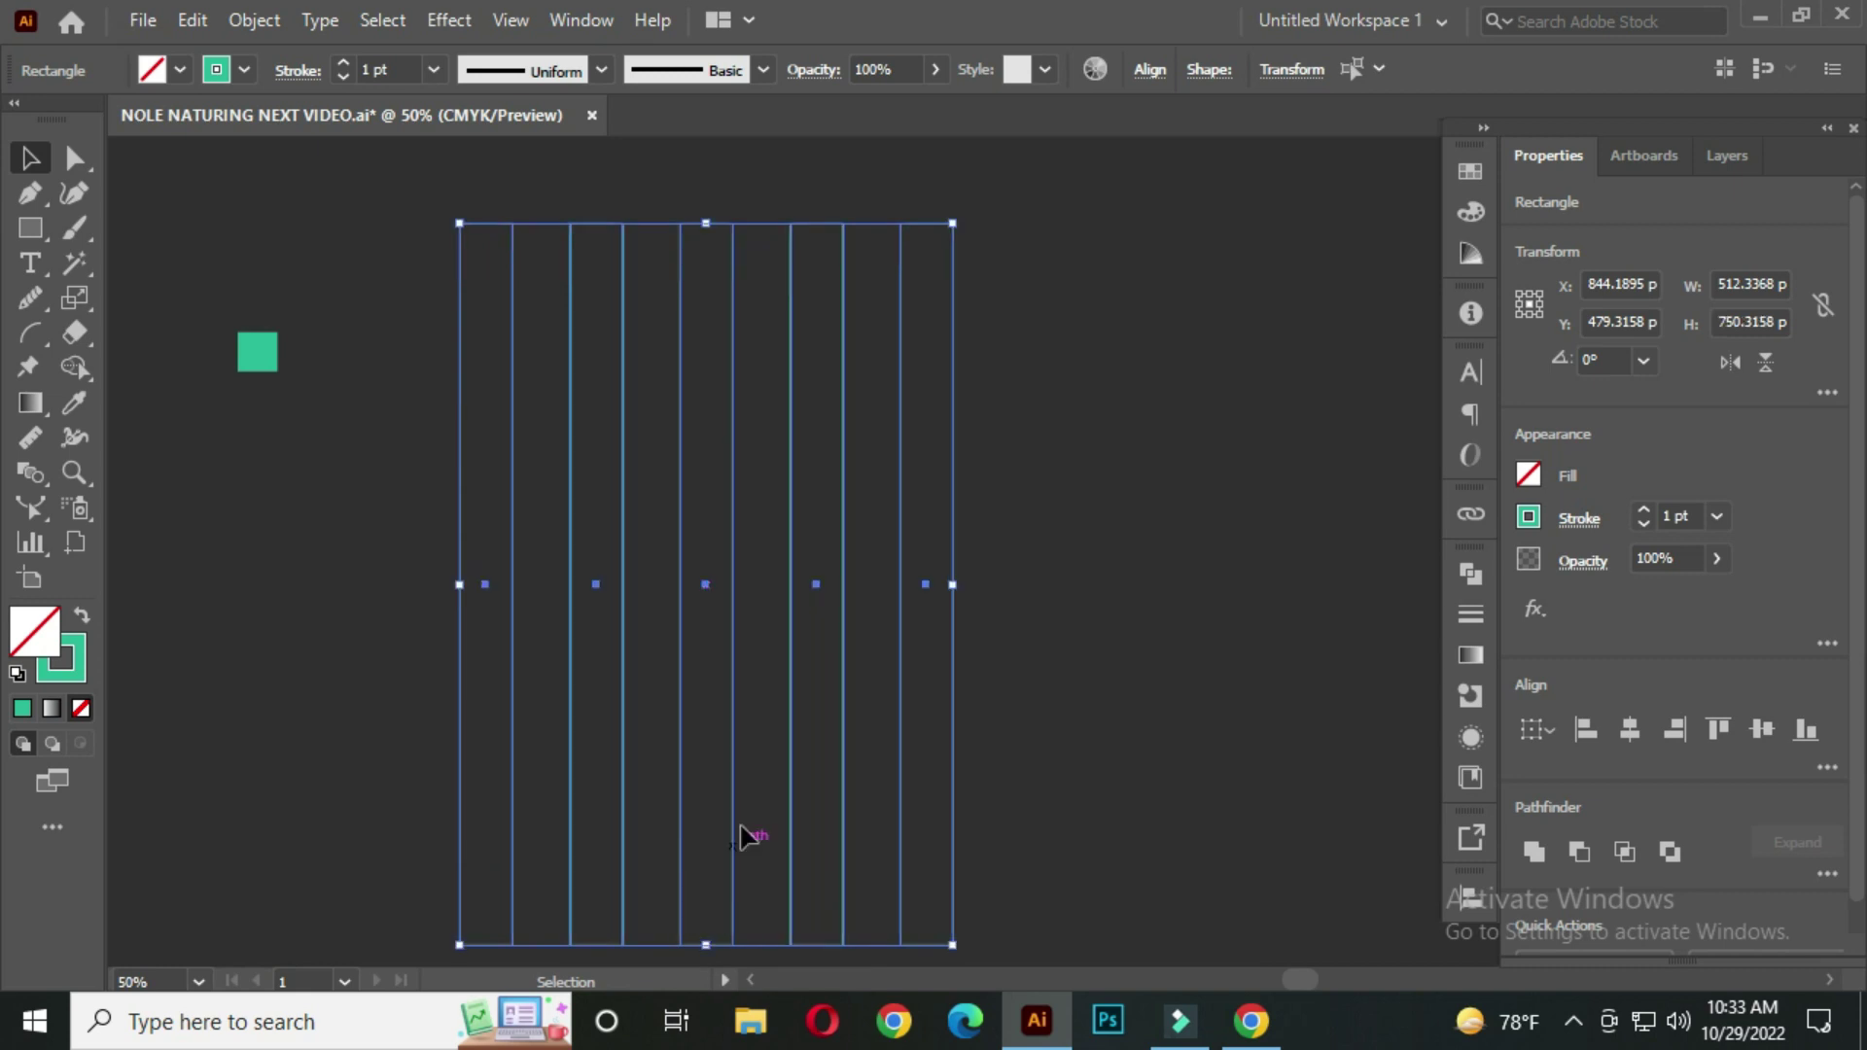
{"action": "left_click_drag", "start_coordinate": [731, 726], "coordinate": [733, 675]}
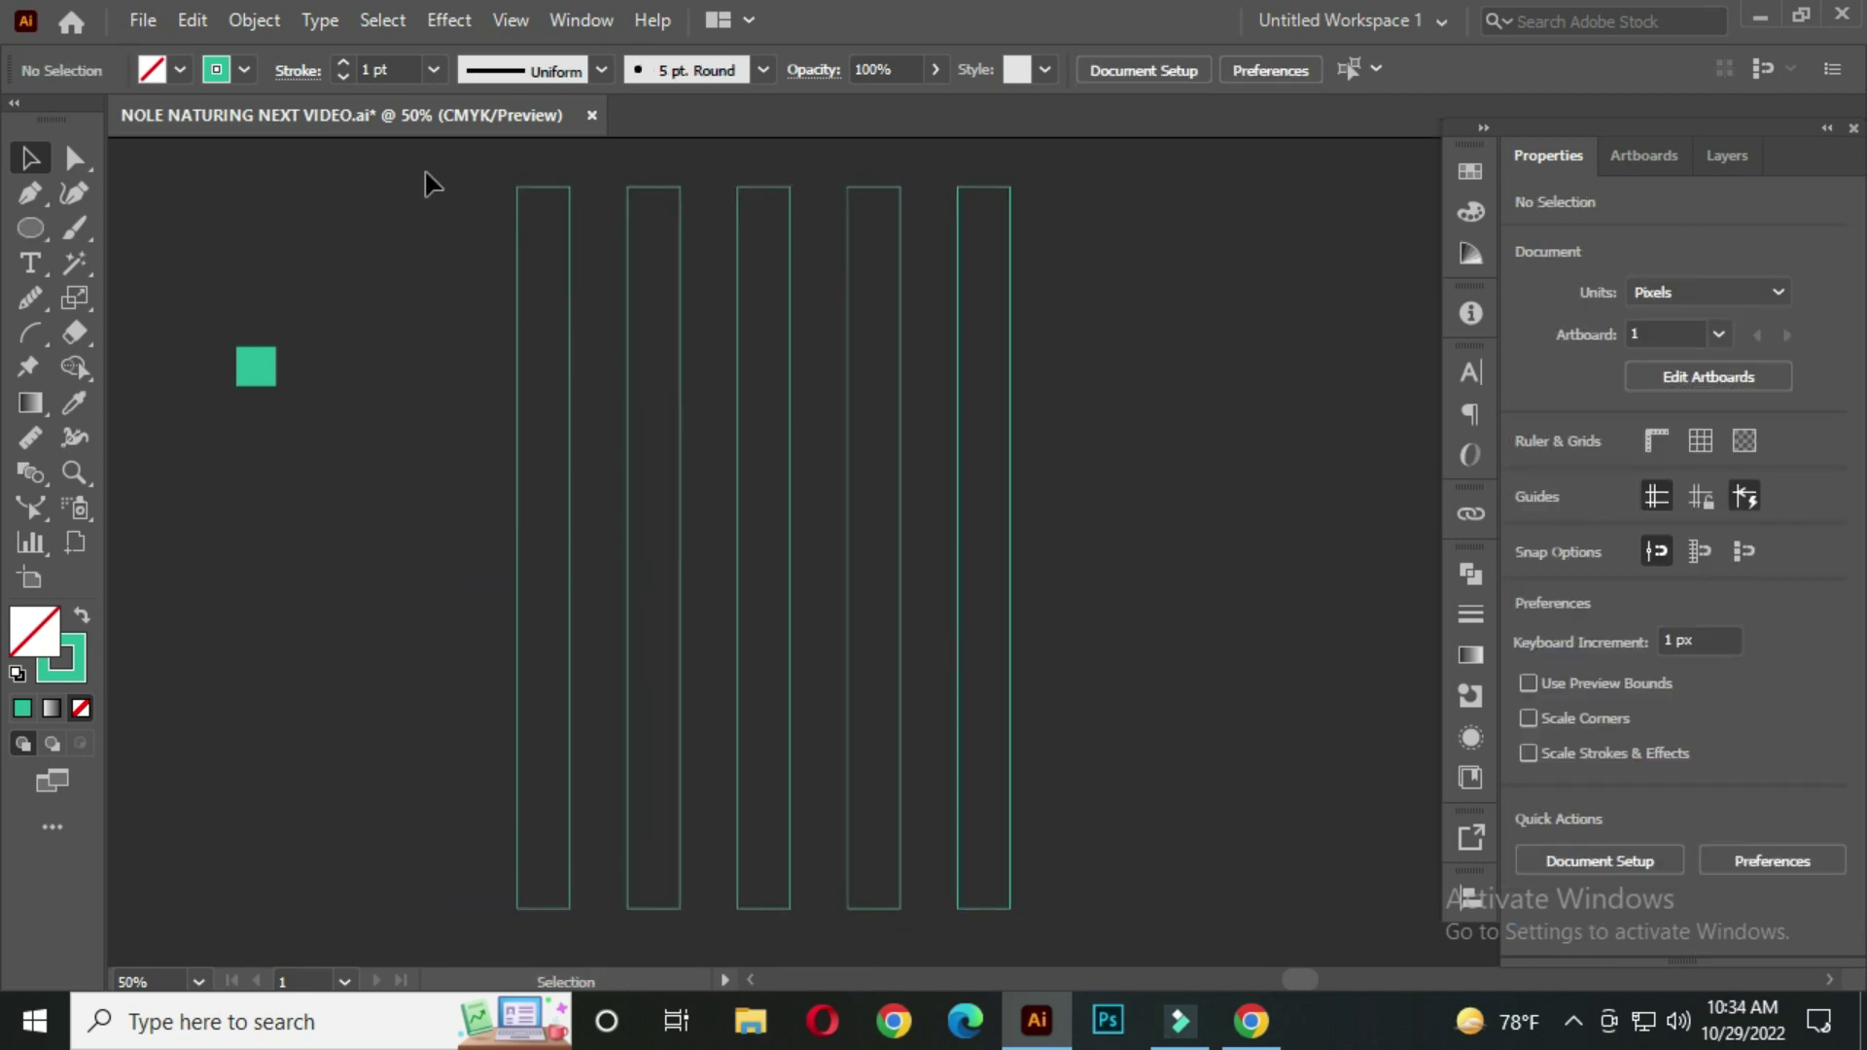
Select the five vertical rectangles and group them
{"action": "left_click_drag", "start_coordinate": [425, 170], "coordinate": [1160, 659]}
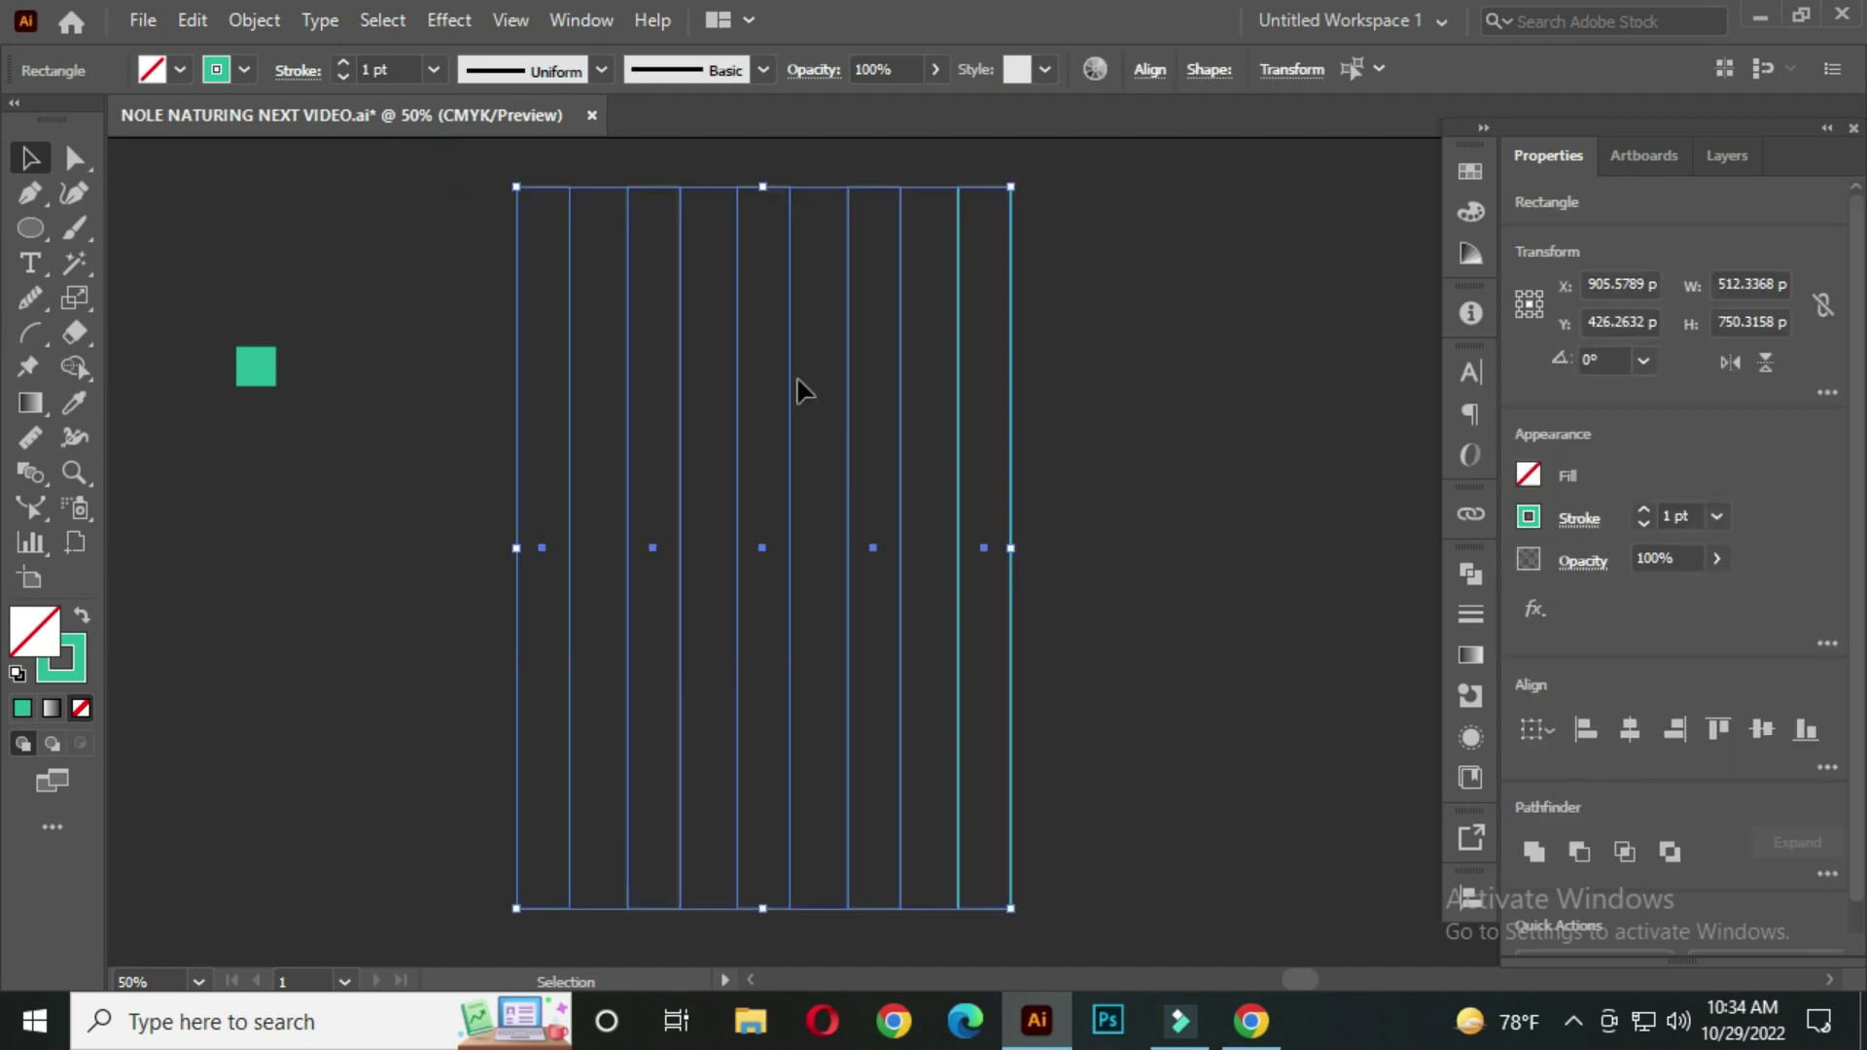
{"action": "right_click", "coordinate": [739, 272]}
{"action": "left_click", "coordinate": [870, 483]}
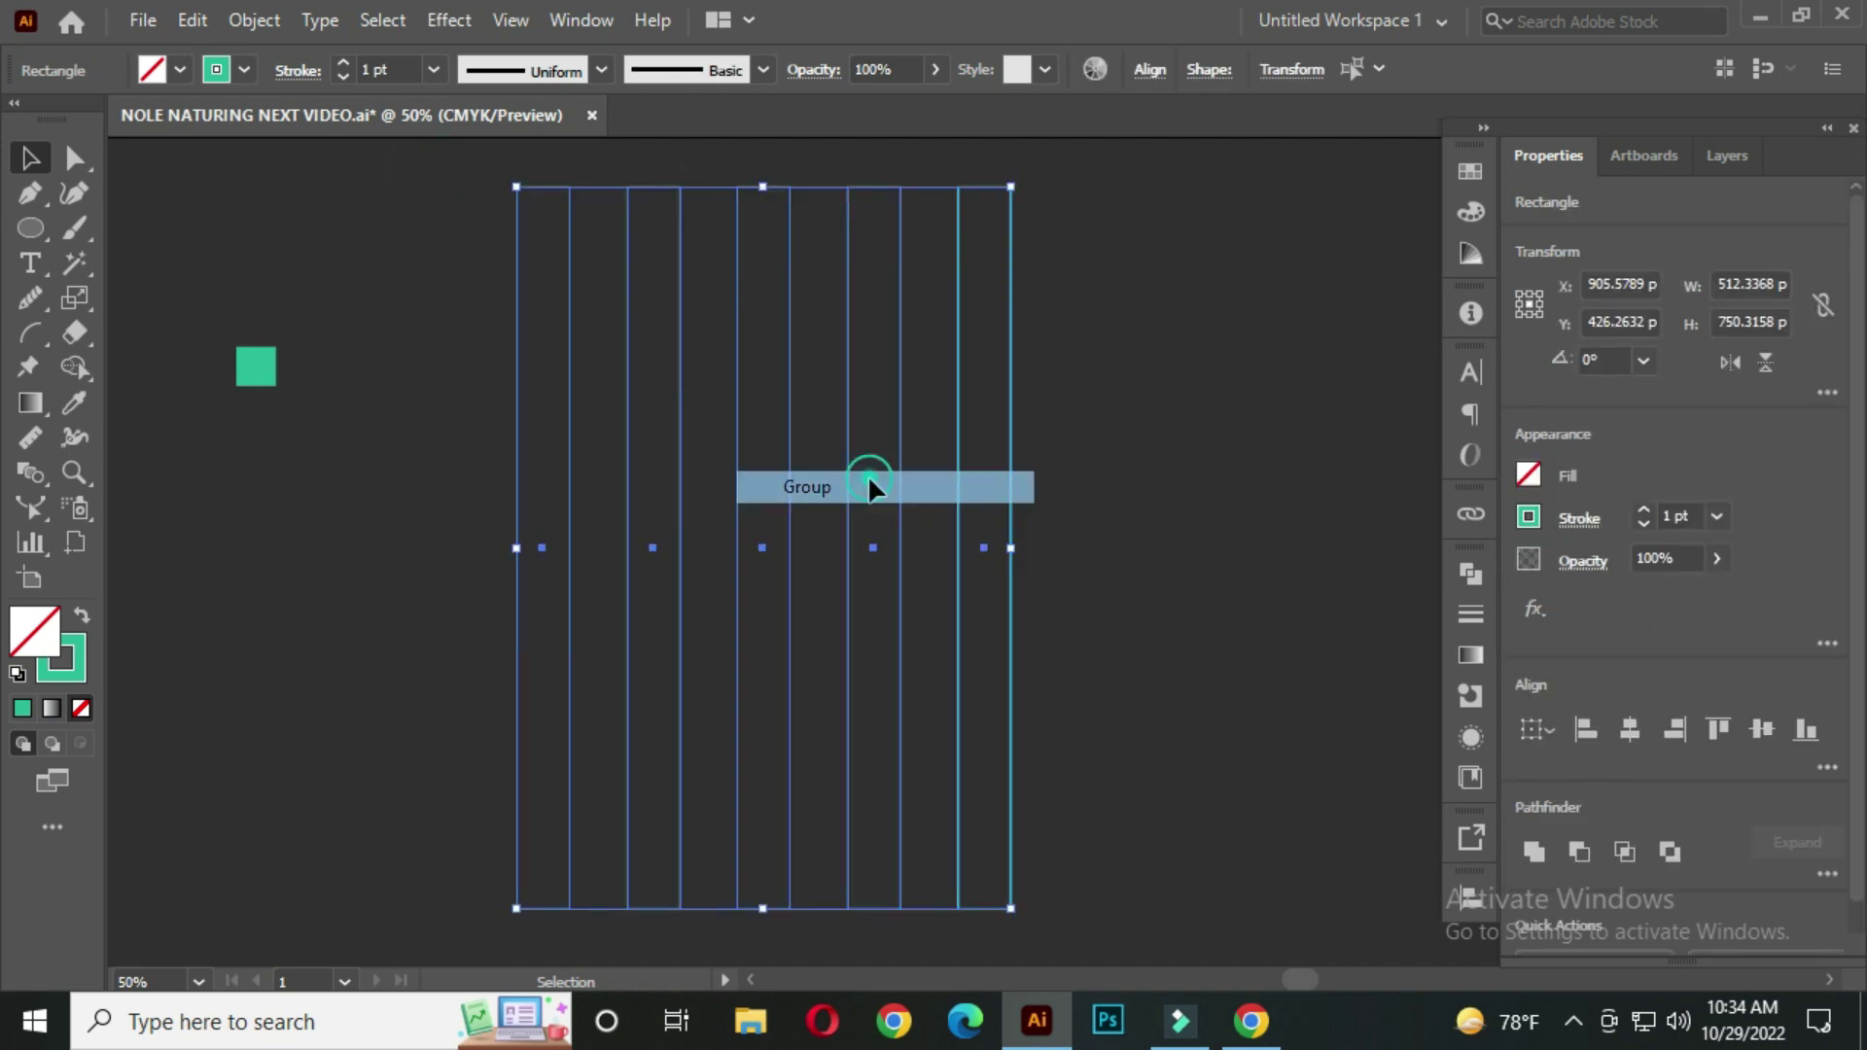
{"action": "left_click", "coordinate": [1106, 435]}
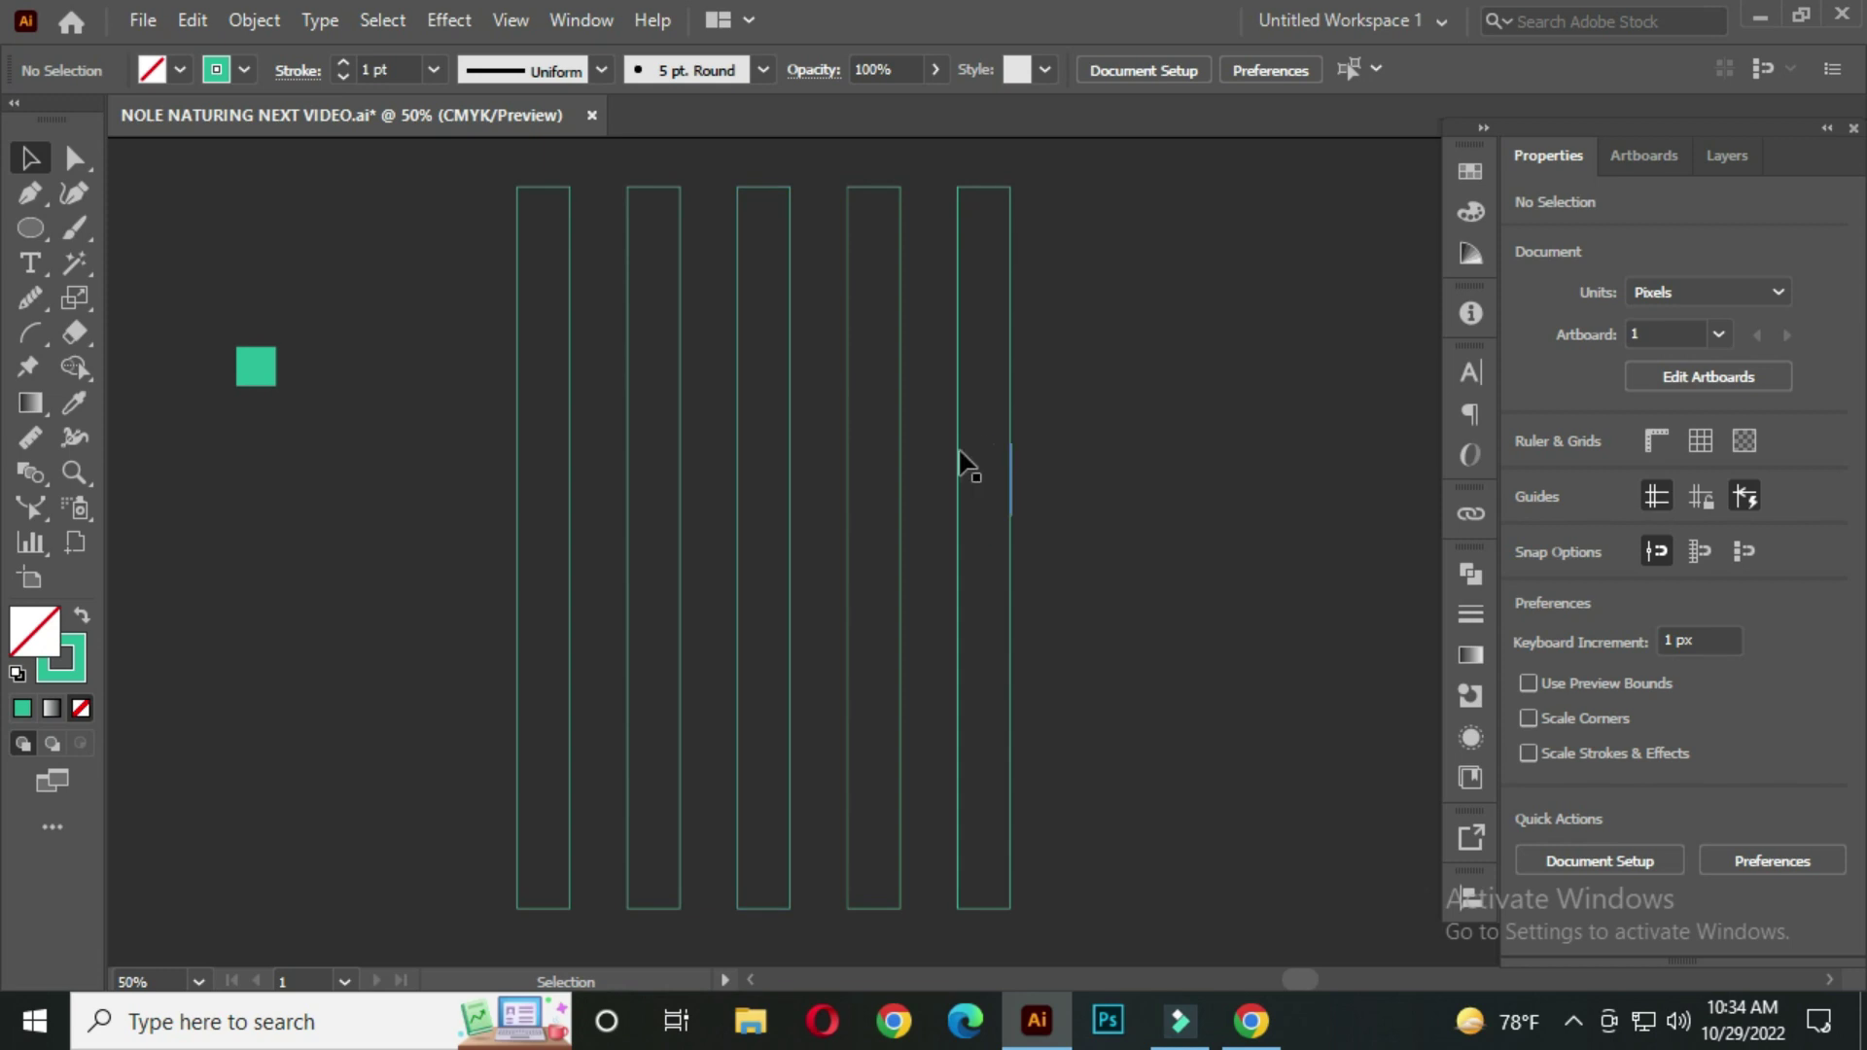
Draw a circle about 512 px in diameter from the group's upper-left corner, spanning the full width of the five rectangles
{"action": "right_click", "coordinate": [32, 223]}
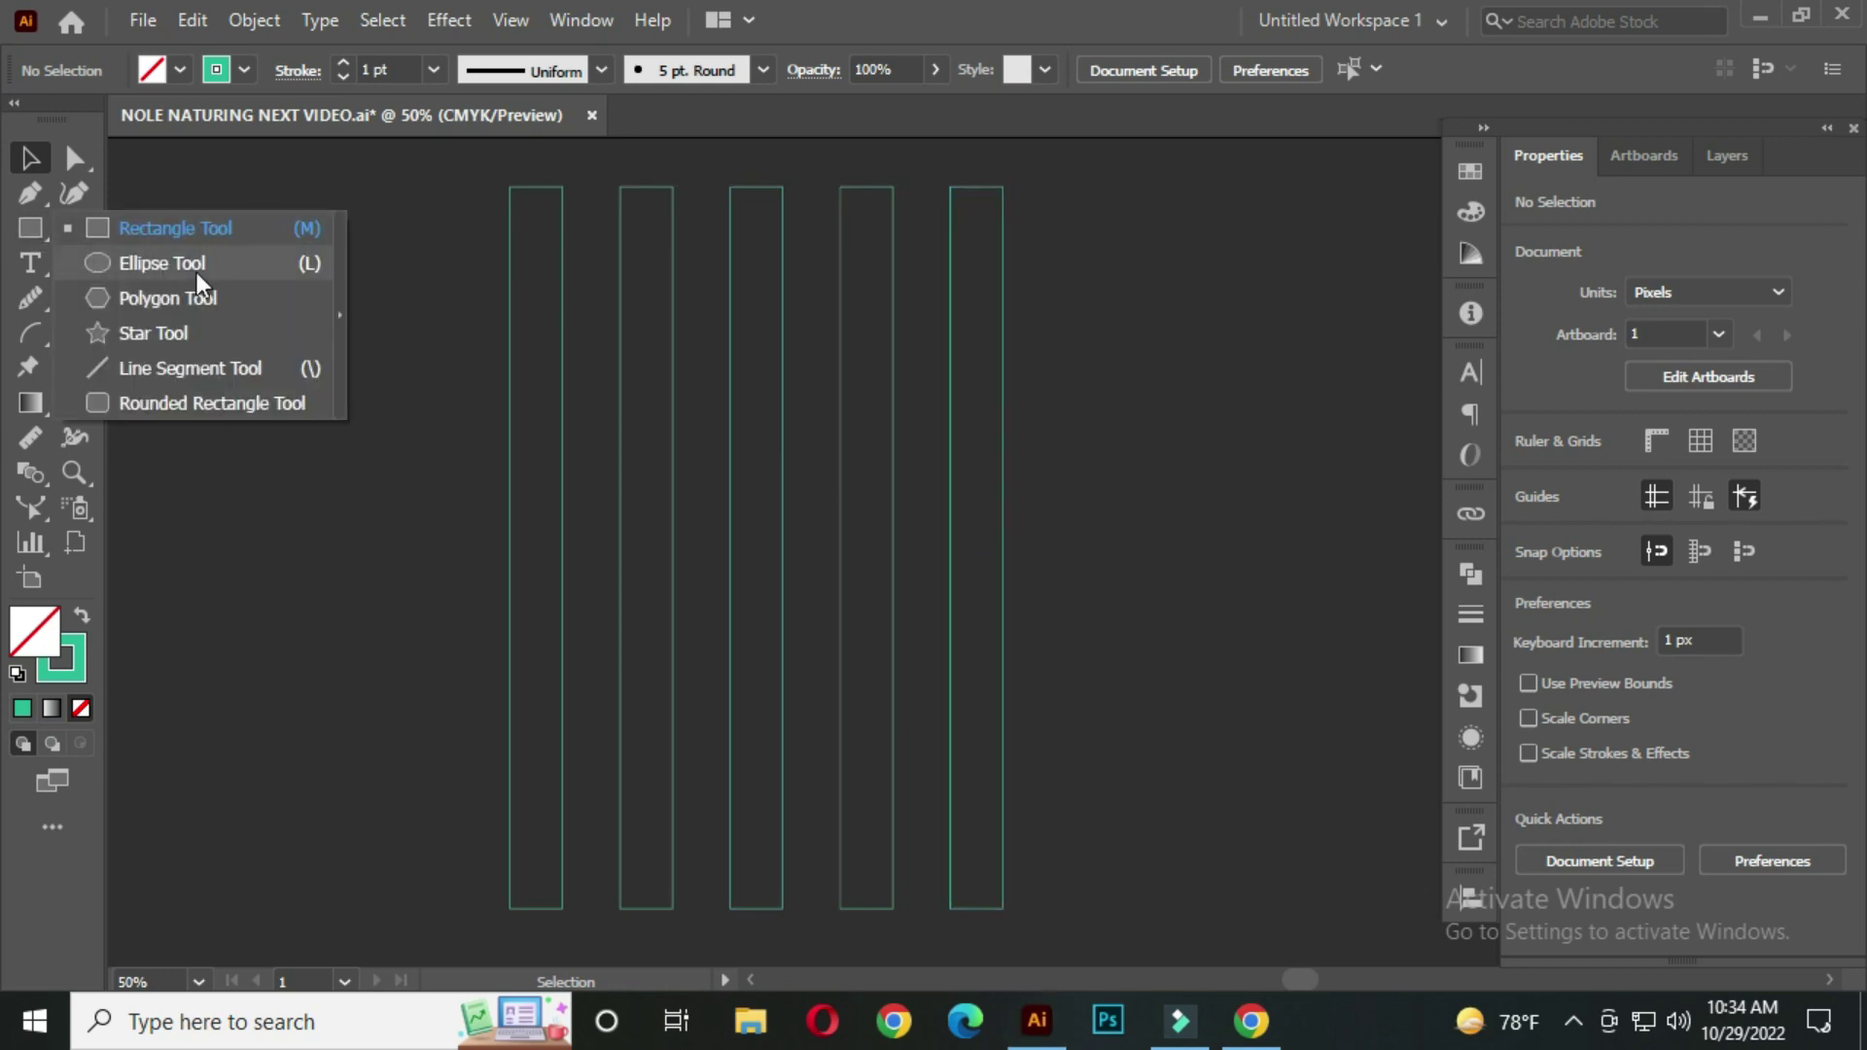
{"action": "left_click", "coordinate": [200, 272]}
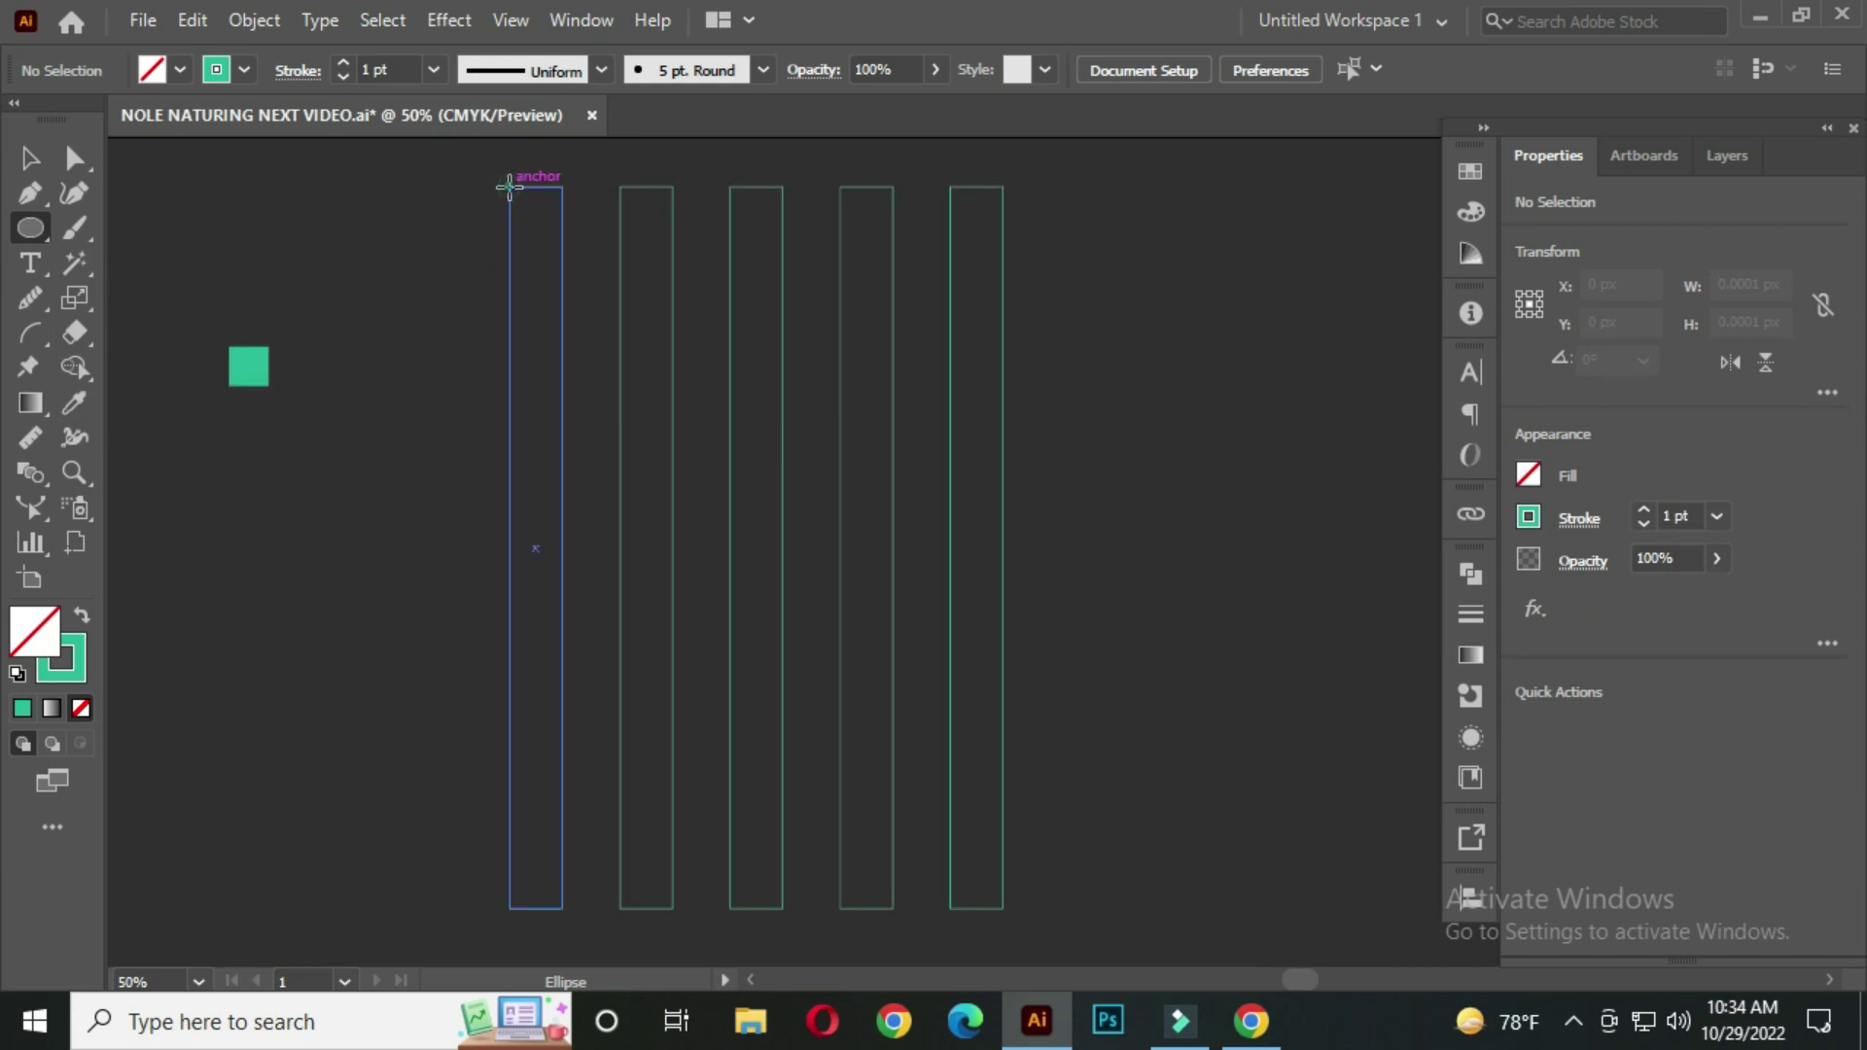
{"action": "left_click_drag", "start_coordinate": [510, 187], "coordinate": [1006, 656]}
{"action": "left_click", "coordinate": [32, 157]}
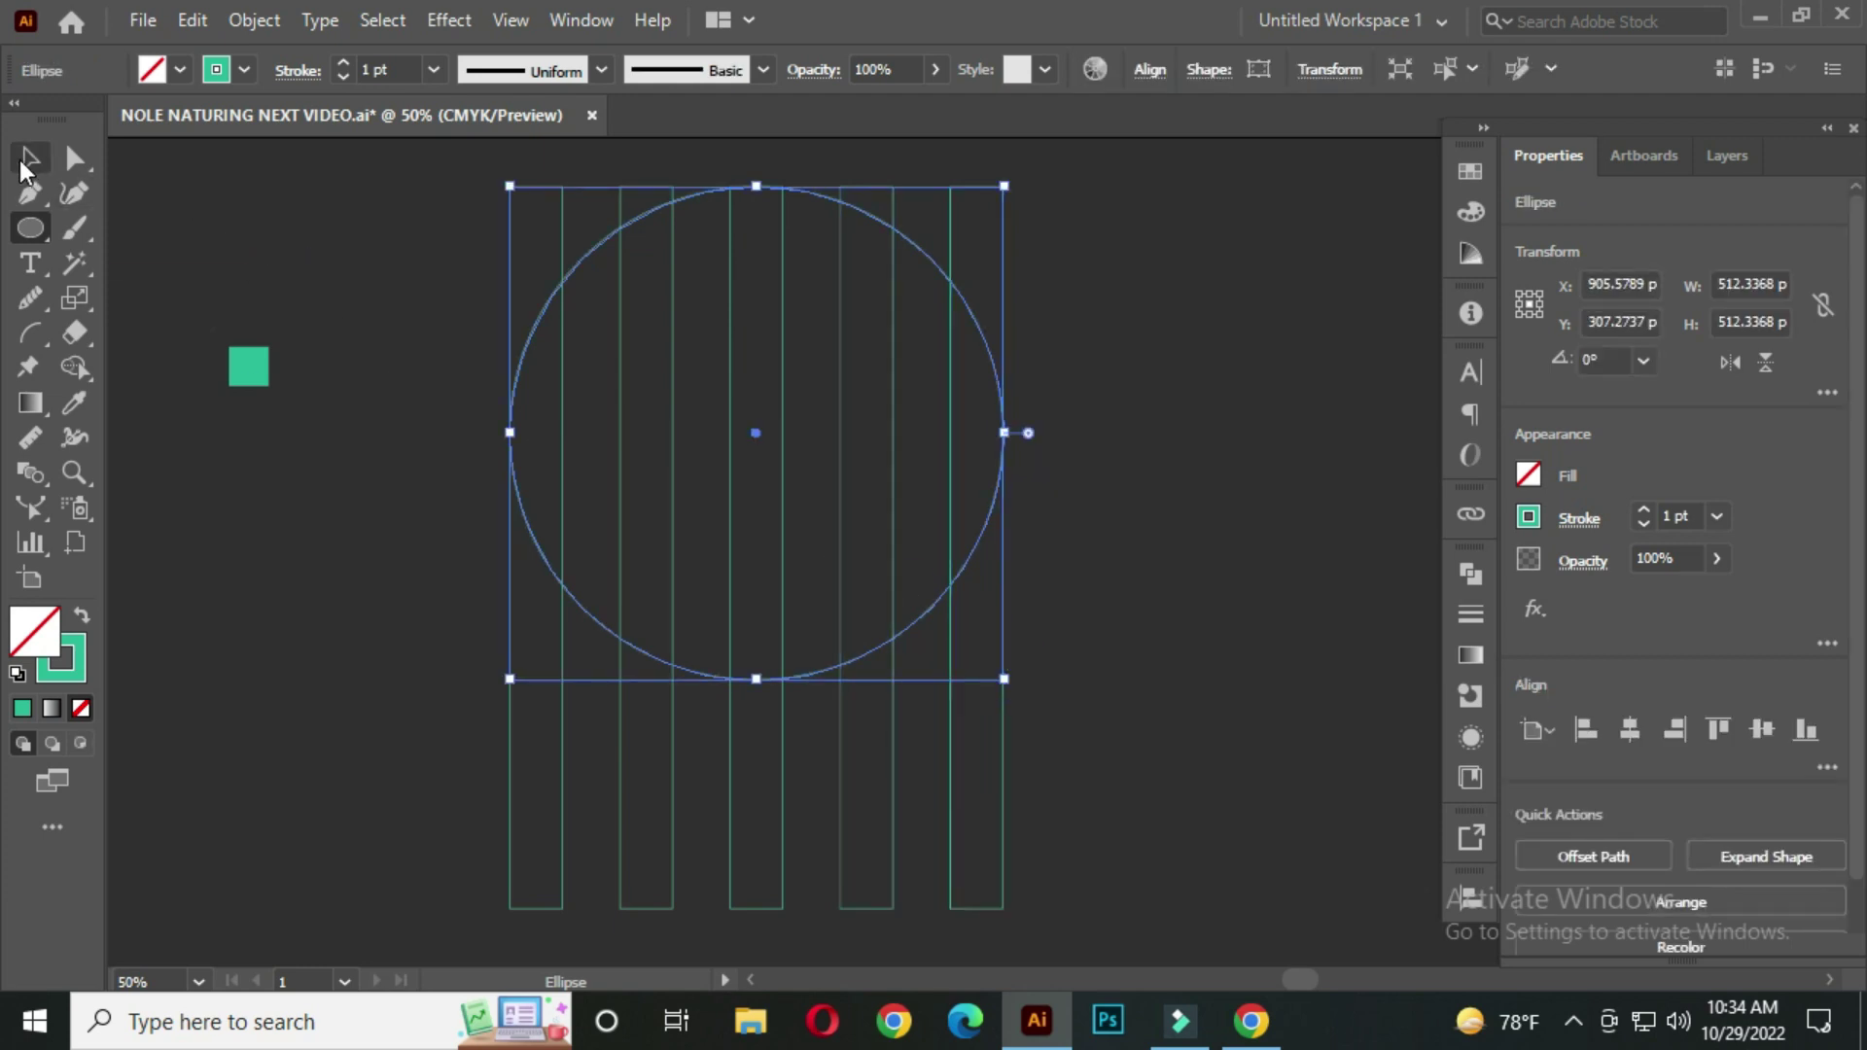
{"action": "left_click", "coordinate": [399, 222]}
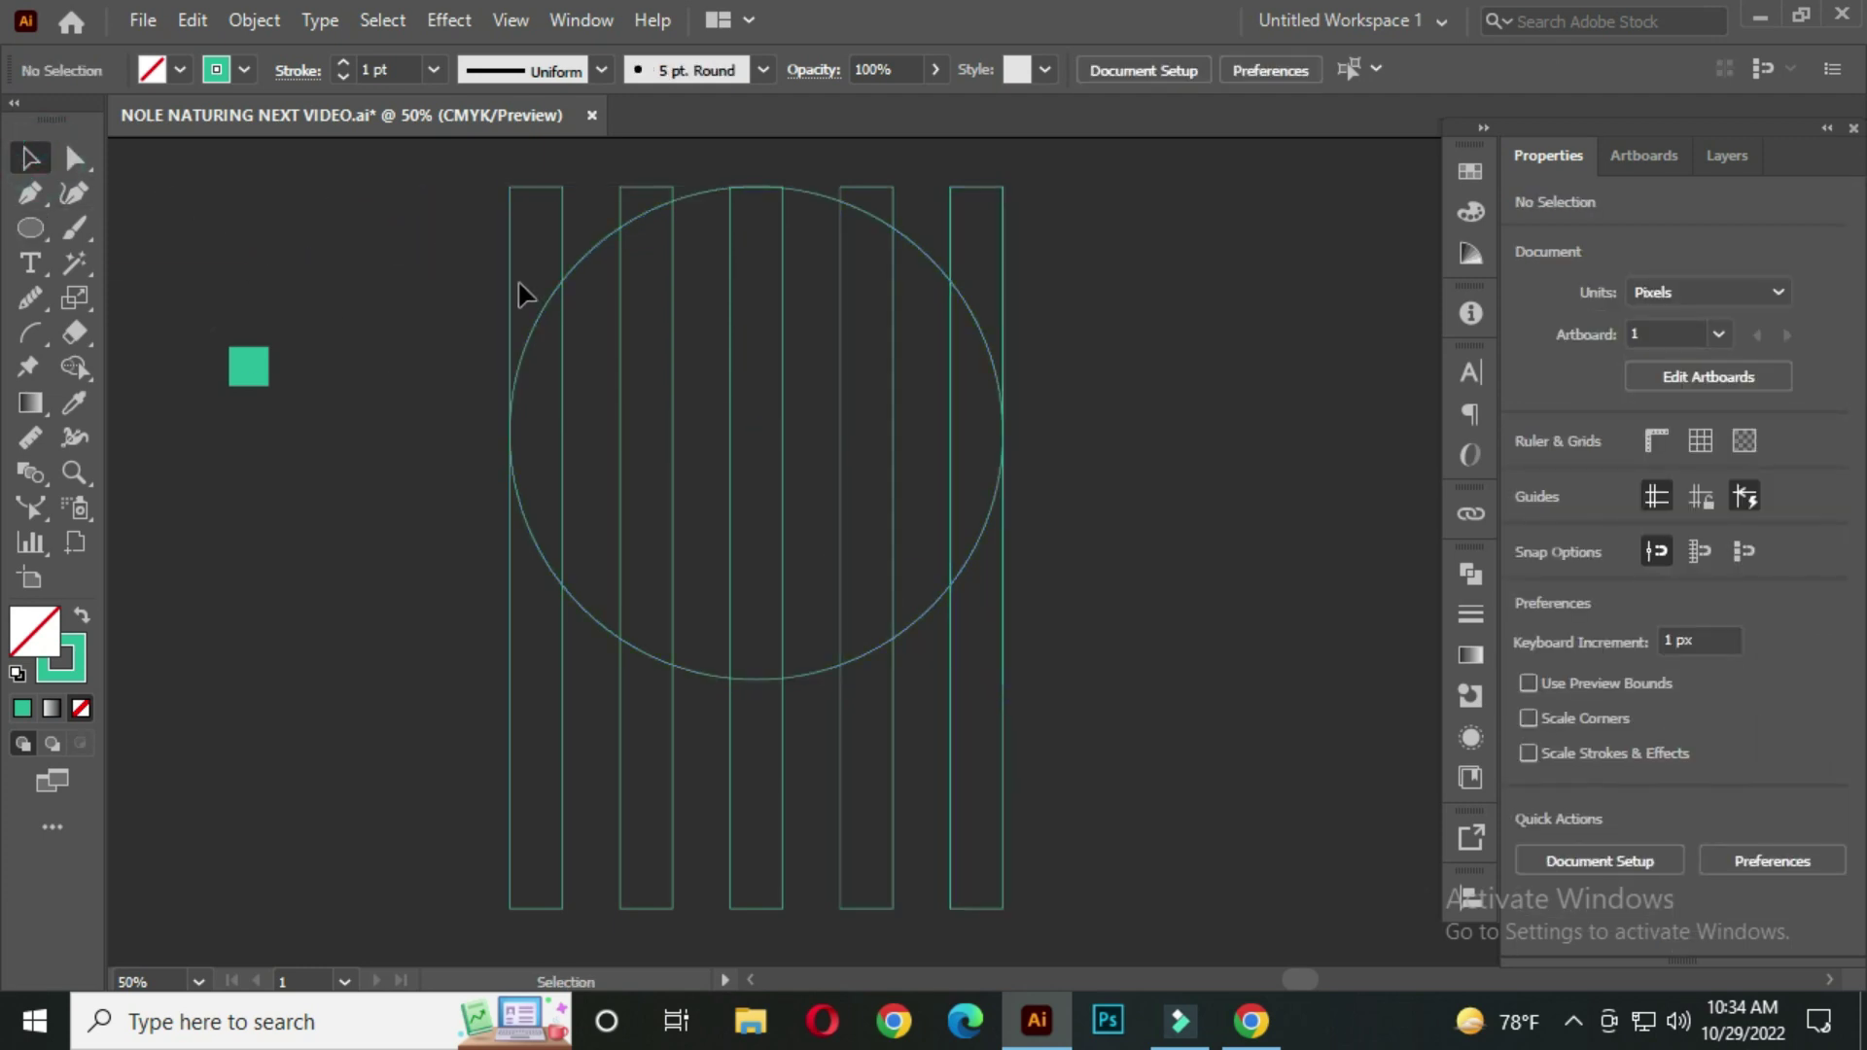
Align the circle and the rectangle group to each other's horizontal and vertical centres, and move both down the artboard
{"action": "left_click_drag", "start_coordinate": [411, 201], "coordinate": [1092, 708]}
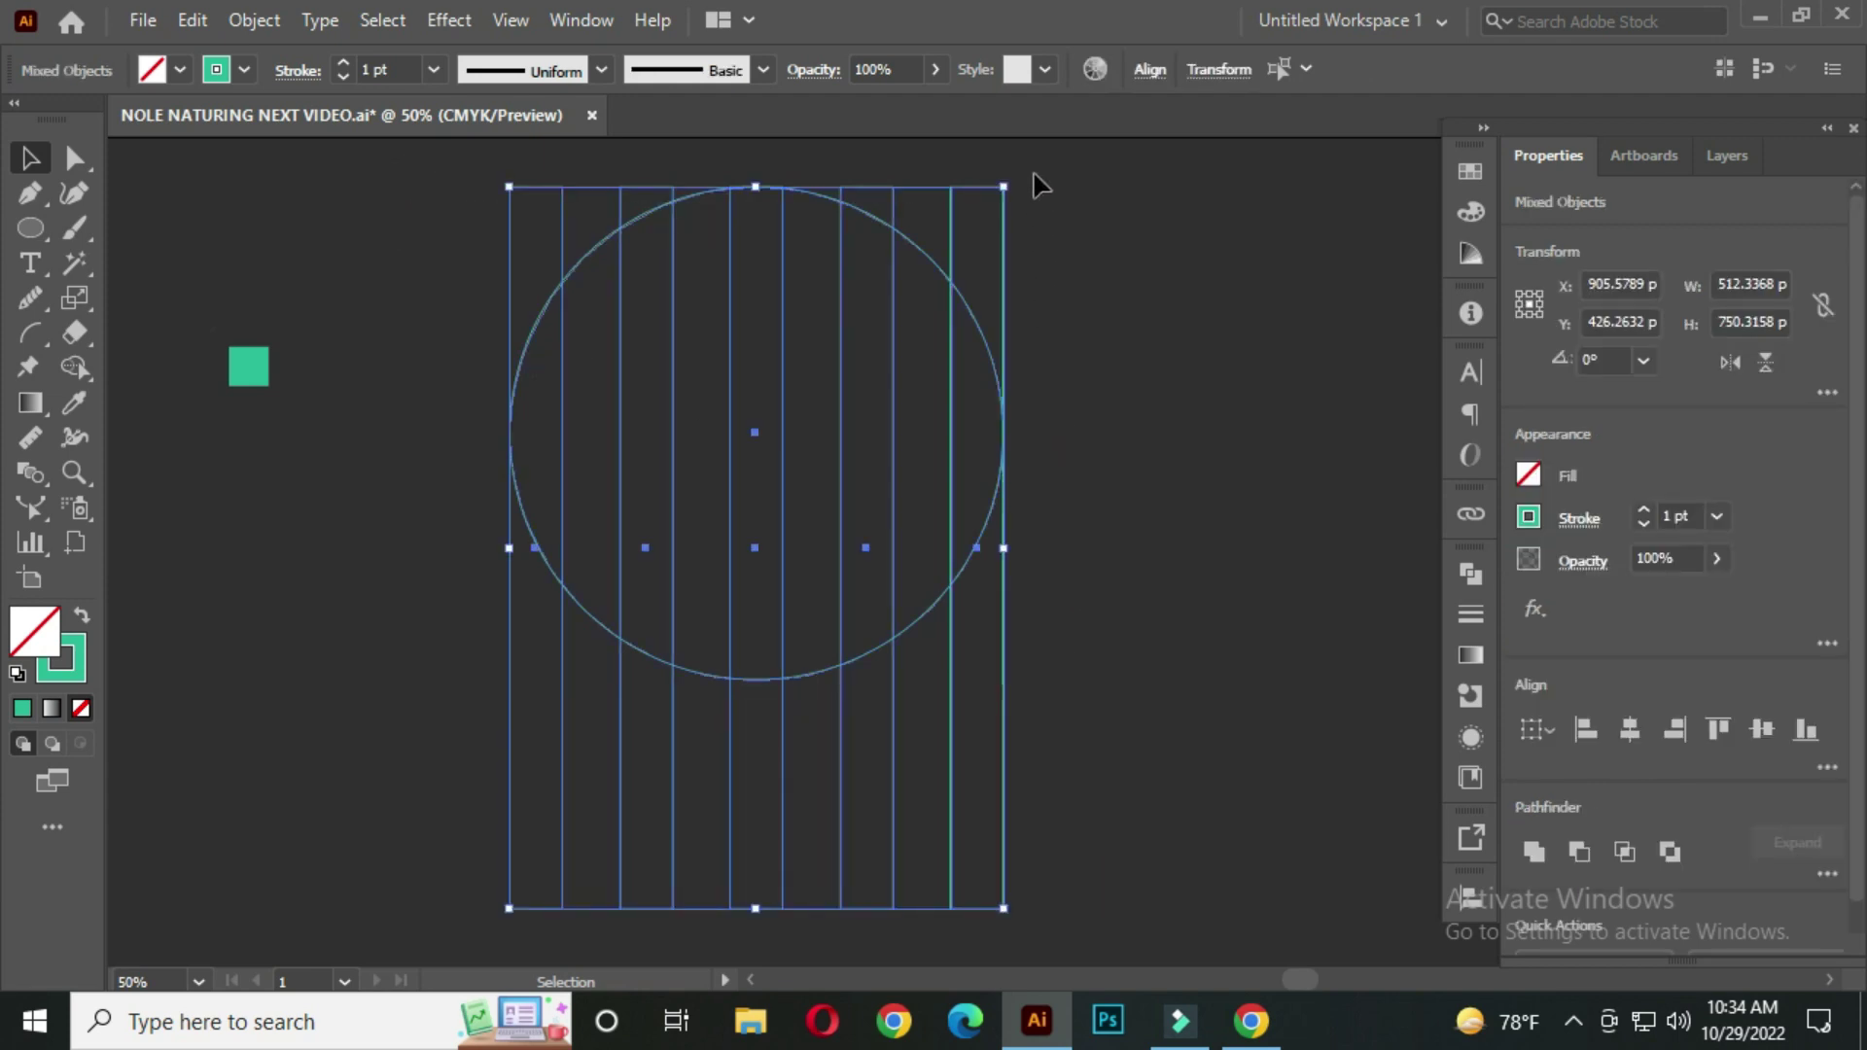
{"action": "left_click", "coordinate": [1146, 70]}
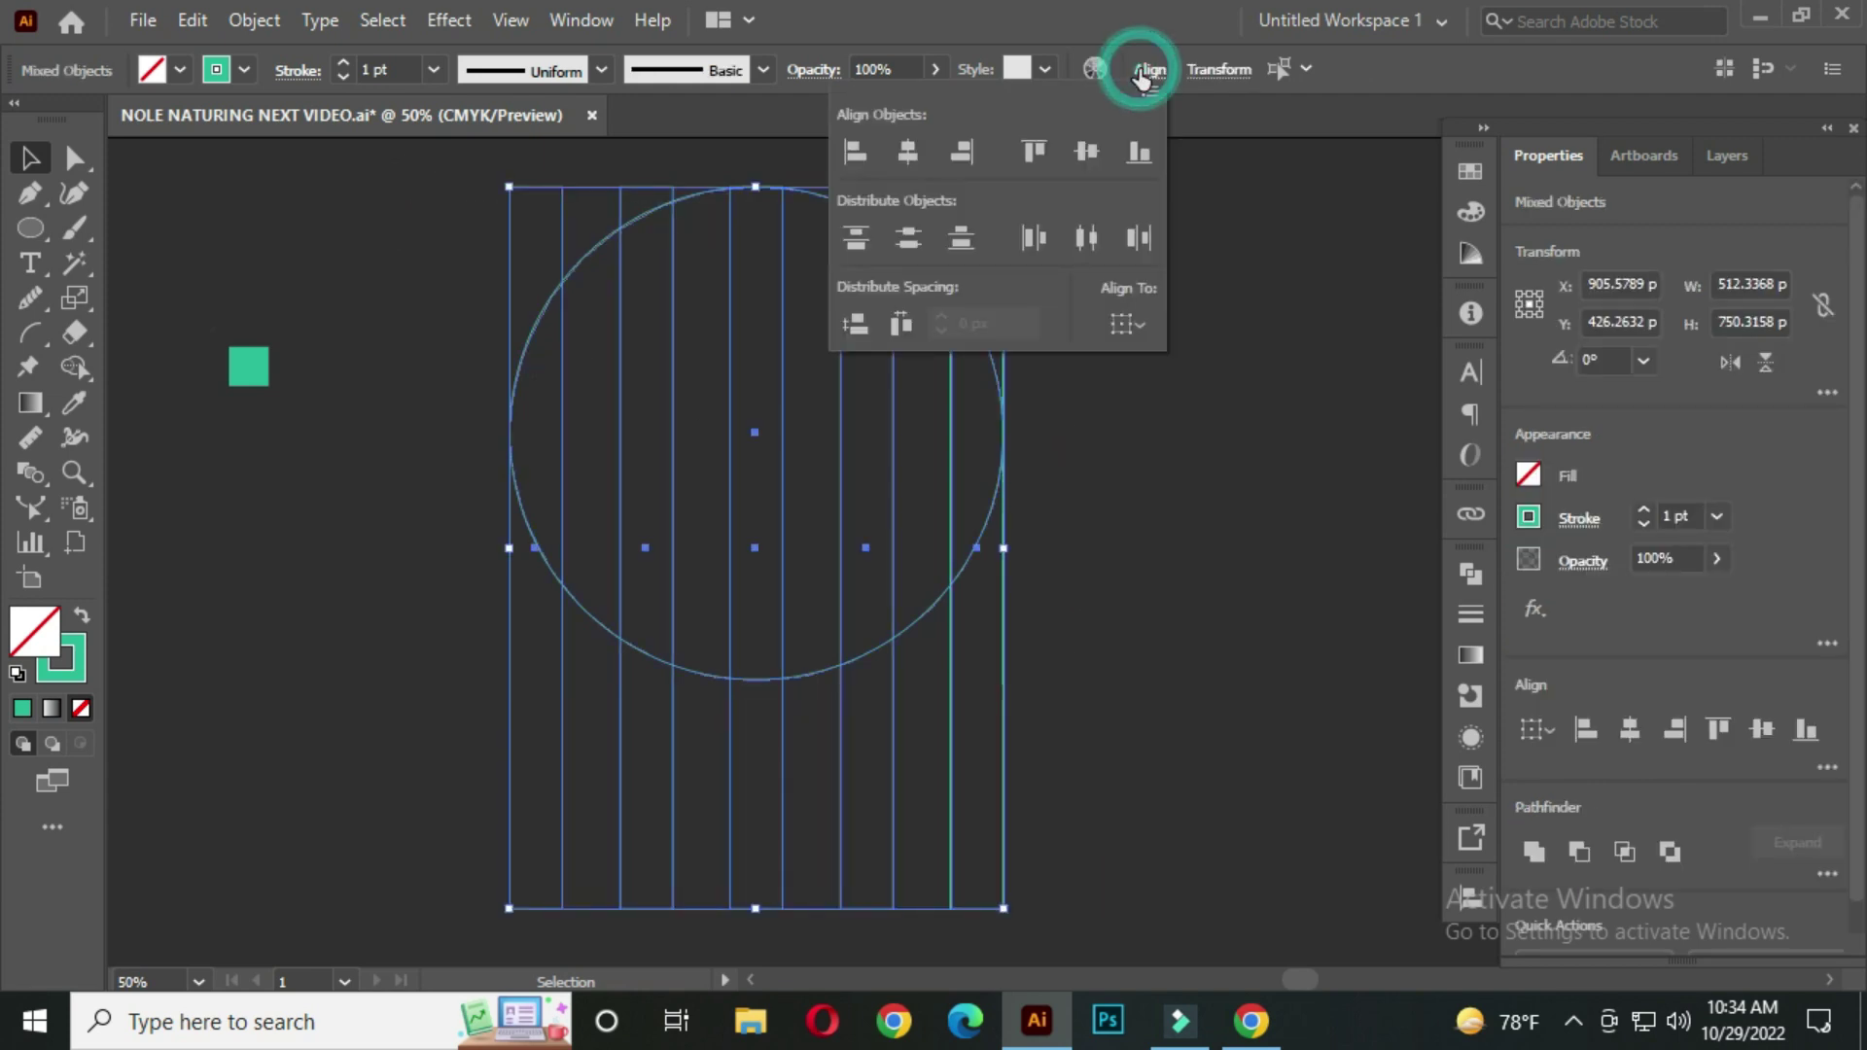
{"action": "left_click", "coordinate": [909, 152]}
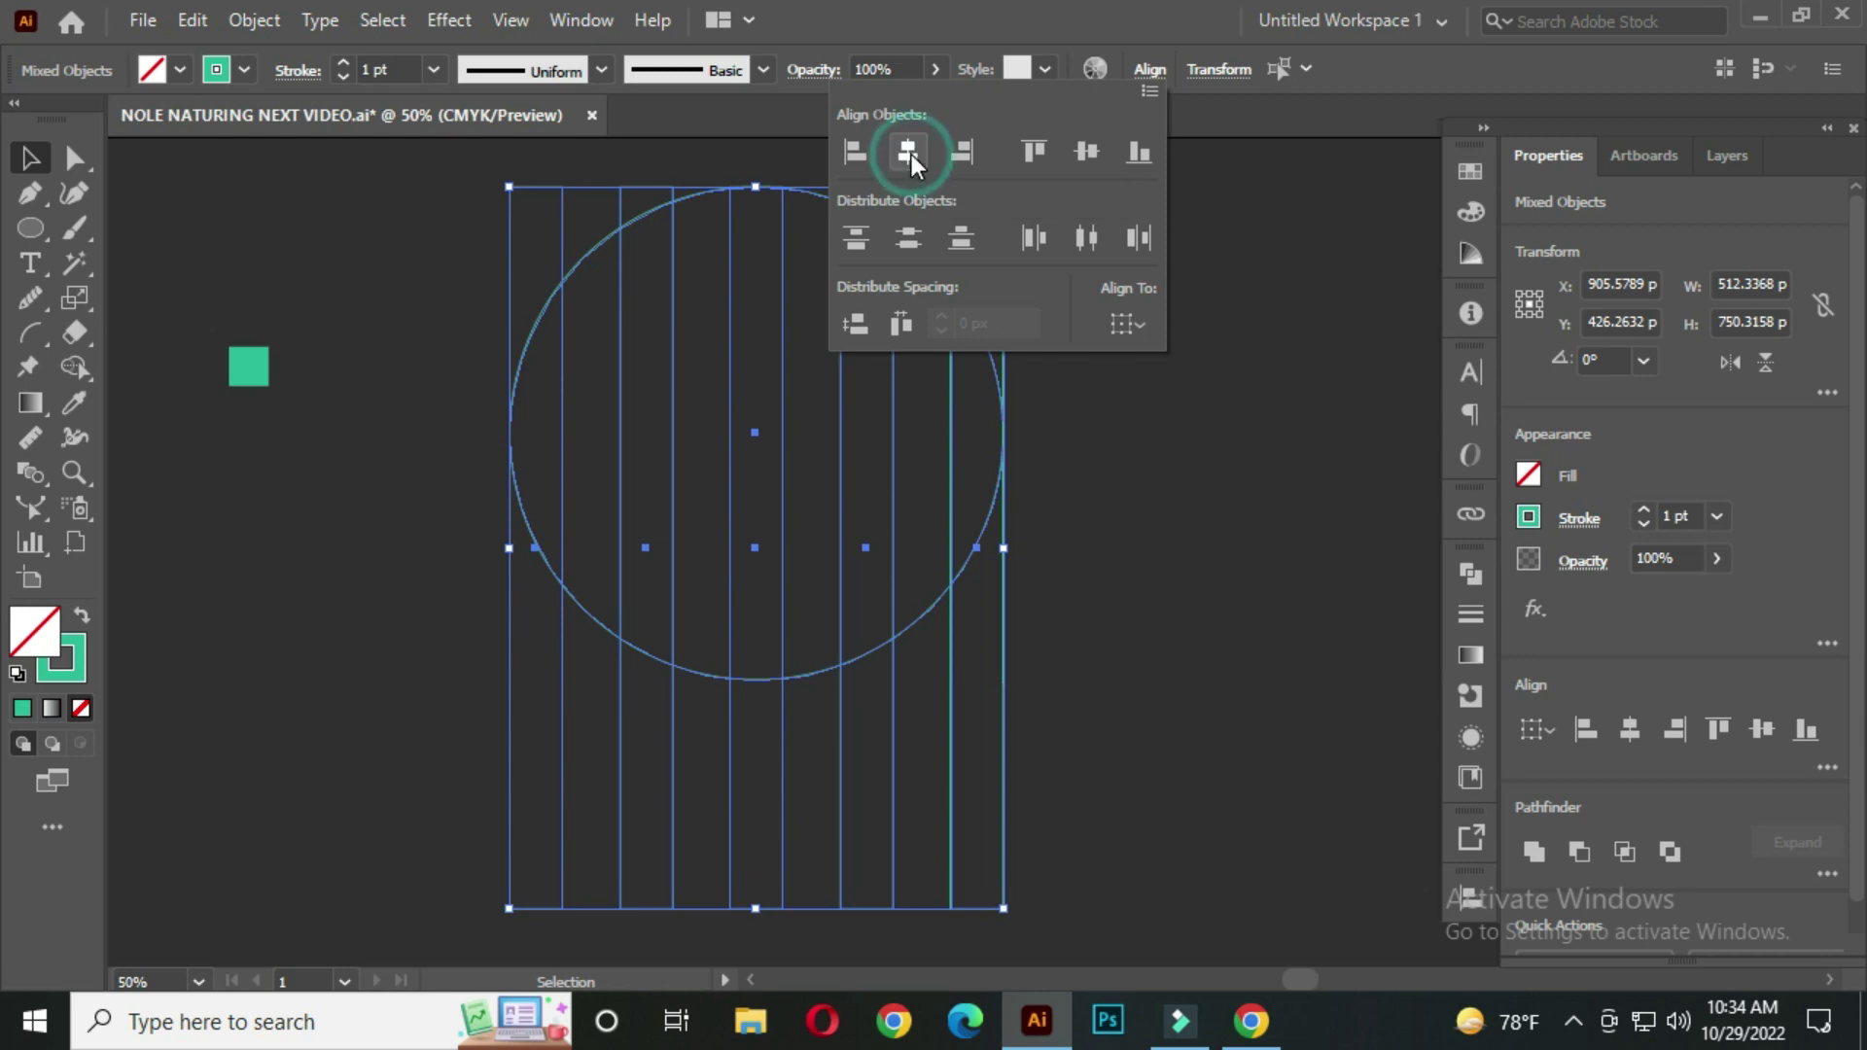
{"action": "left_click", "coordinate": [1081, 154]}
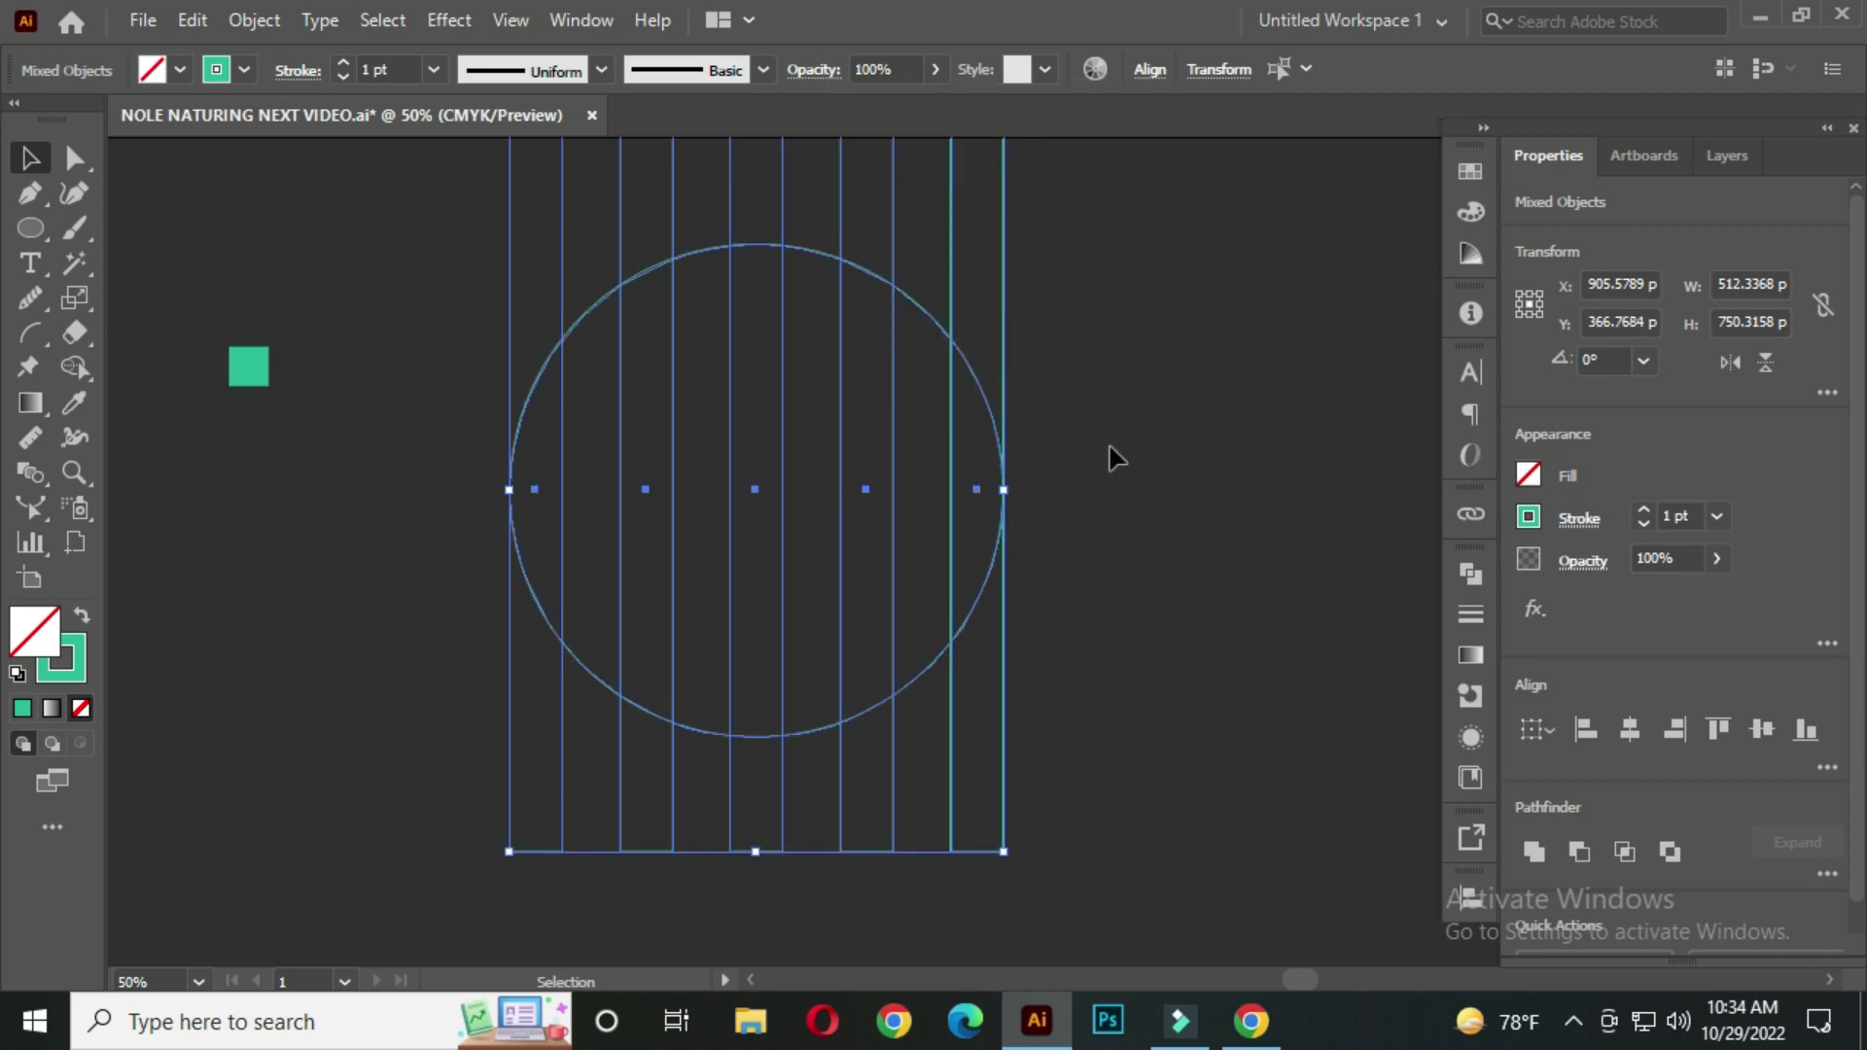
{"action": "scroll", "coordinate": [1000, 405], "scroll_direction": "up", "scroll_amount": 1}
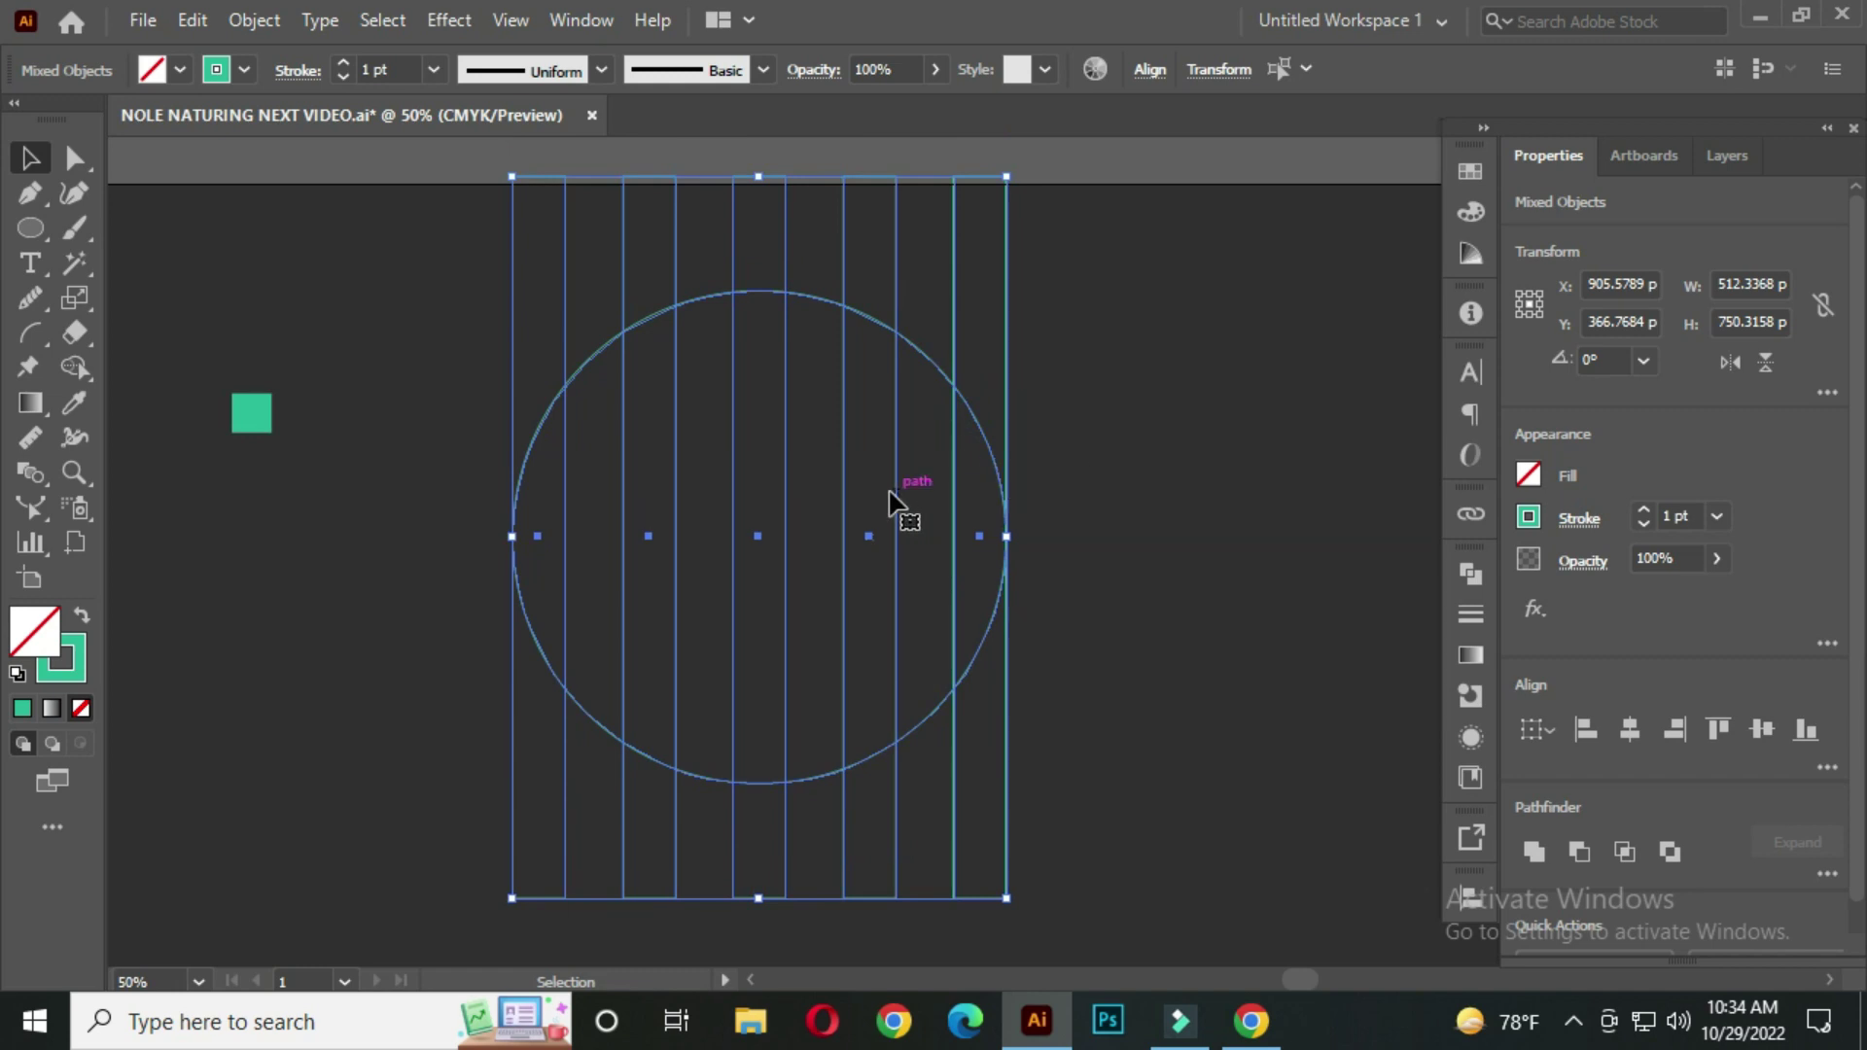
{"action": "left_click_drag", "start_coordinate": [892, 501], "coordinate": [896, 585]}
{"action": "left_click", "coordinate": [1086, 517]}
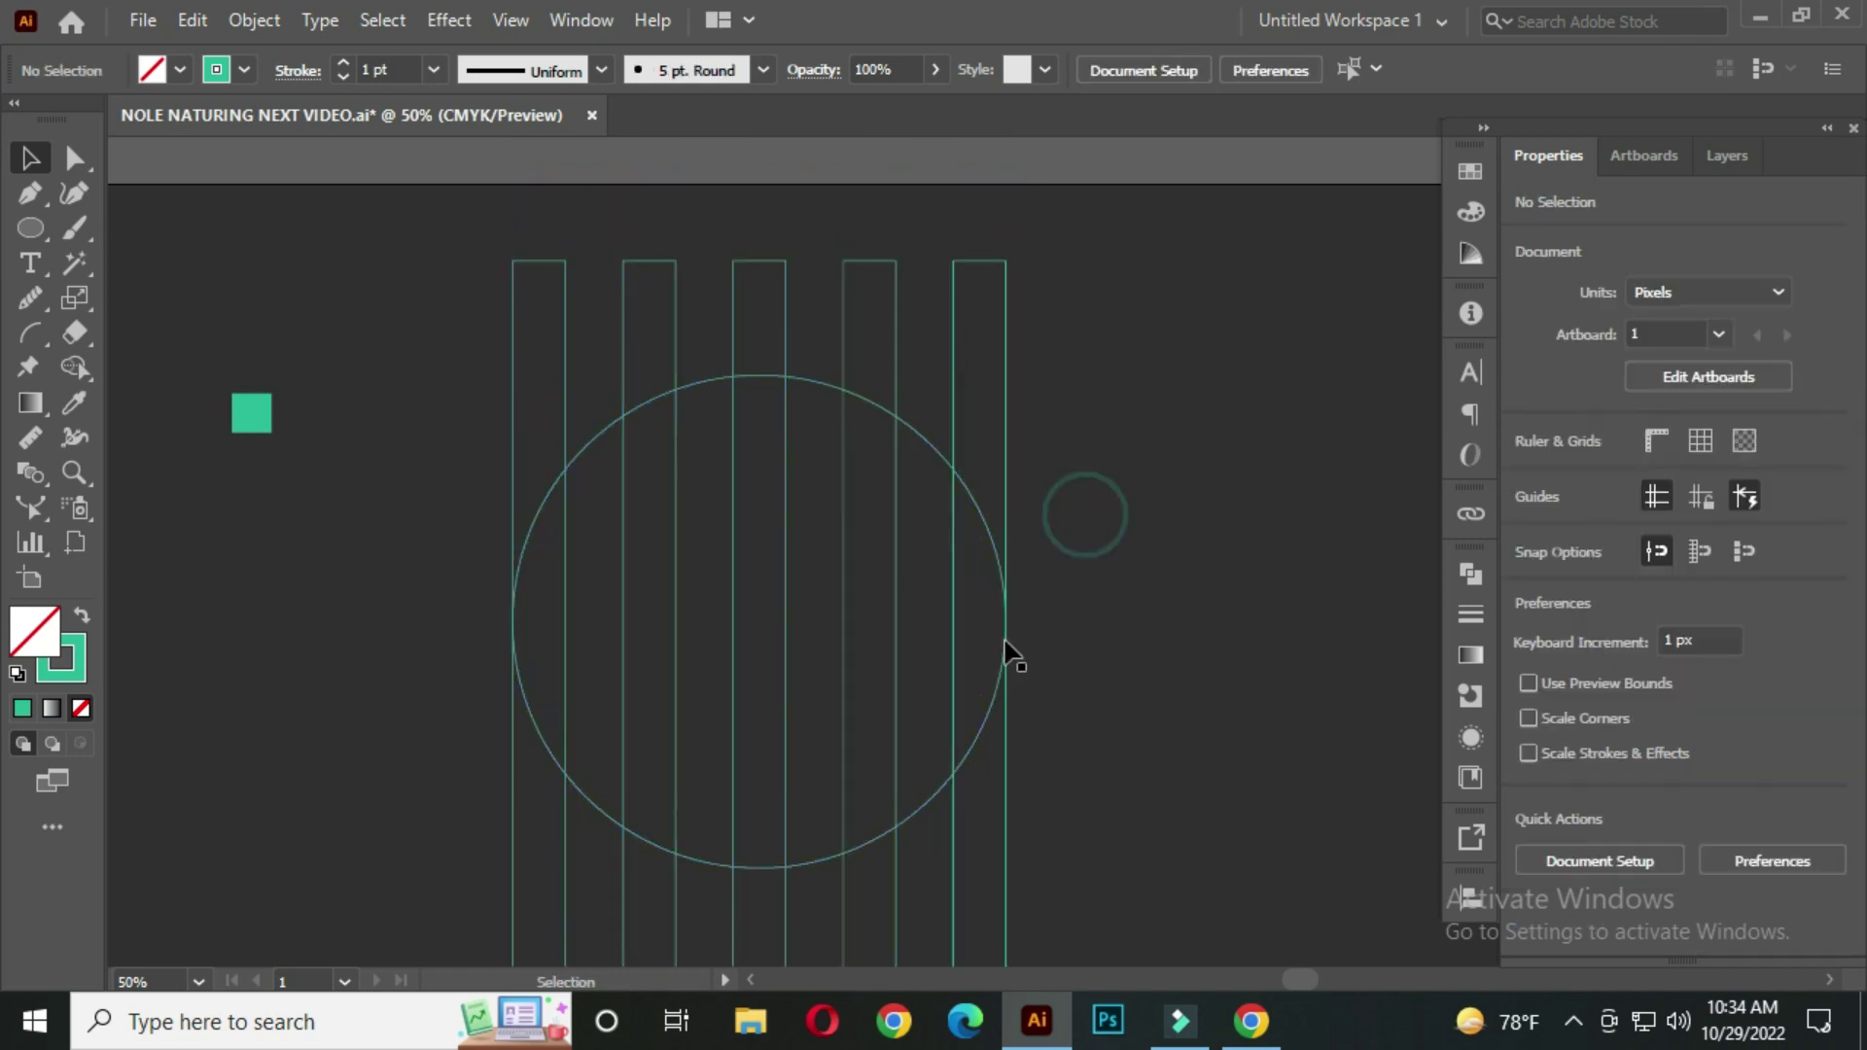
Copy the circle in place and scale the copy about its centre to about 405 px, meeting the outer rectangles' inner edges
{"action": "scroll", "coordinate": [975, 652], "scroll_direction": "up", "scroll_amount": 1, "text": "alt"}
{"action": "left_click_drag", "start_coordinate": [969, 641], "coordinate": [1007, 555]}
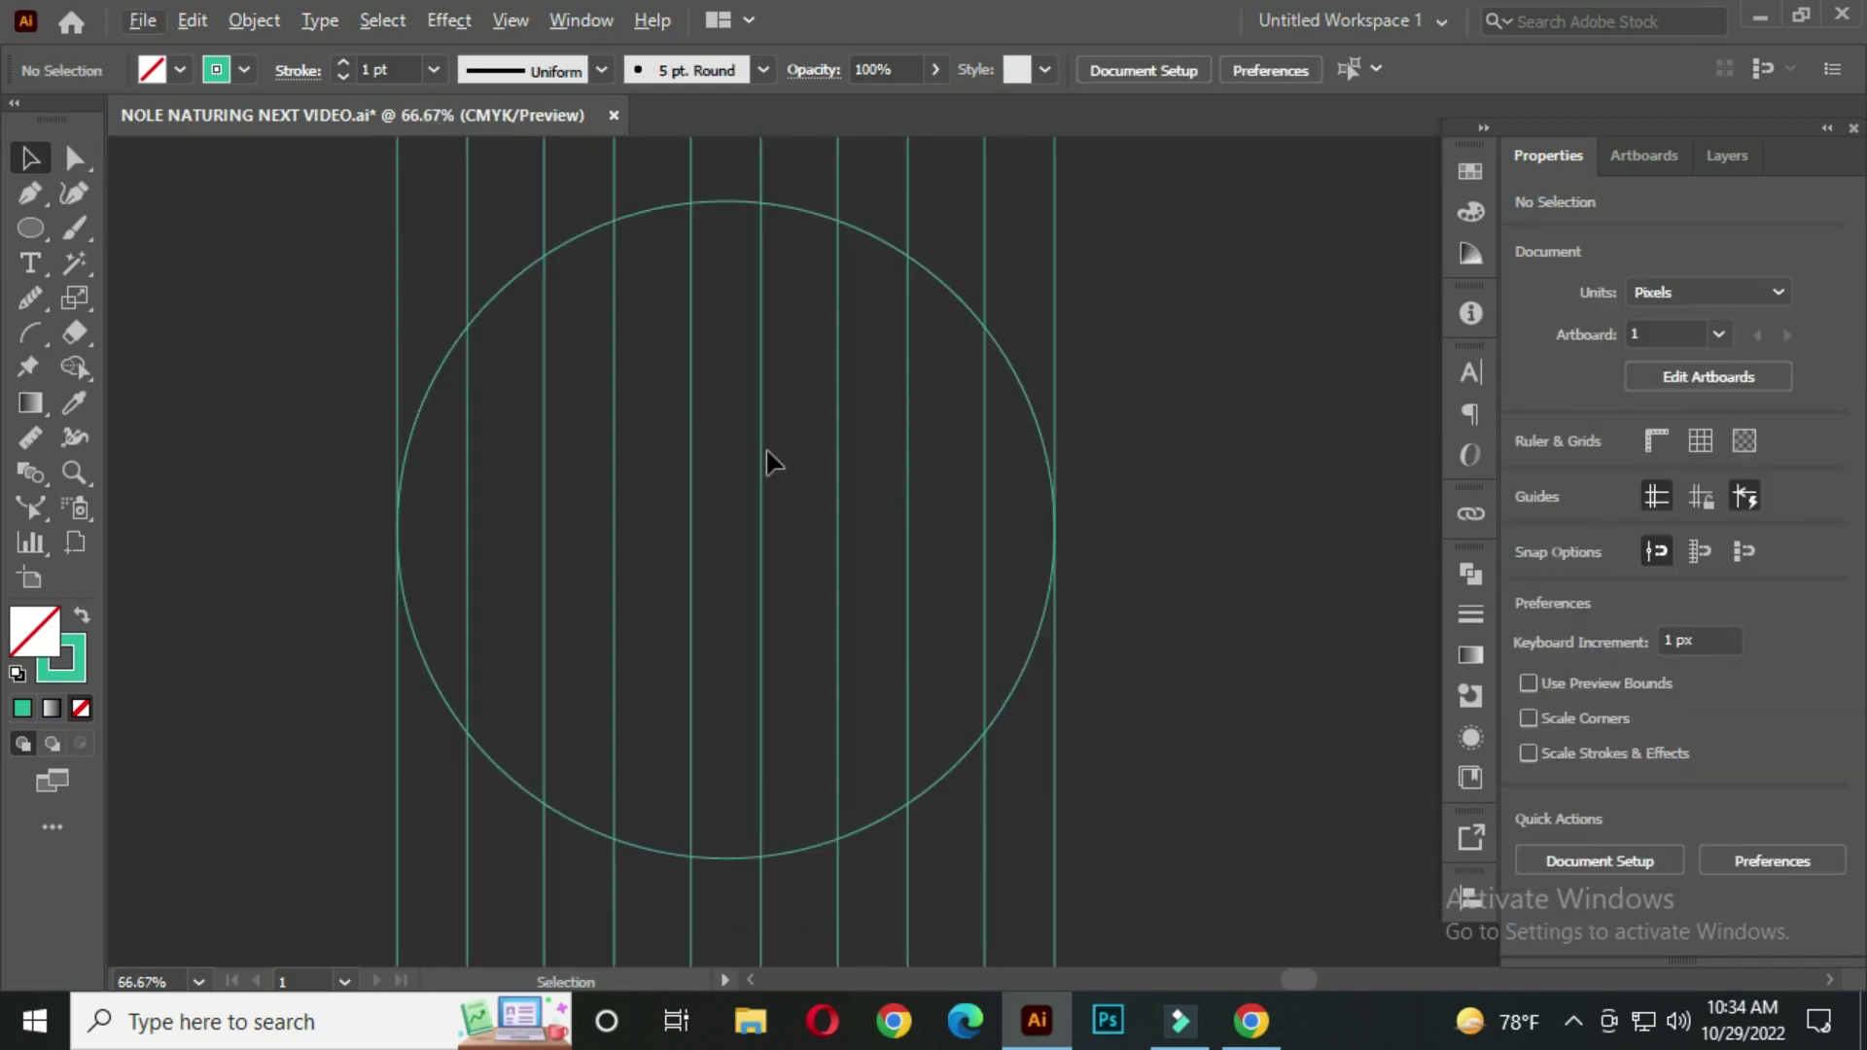
{"action": "left_click", "coordinate": [522, 279]}
{"action": "key", "text": "ctrl"}
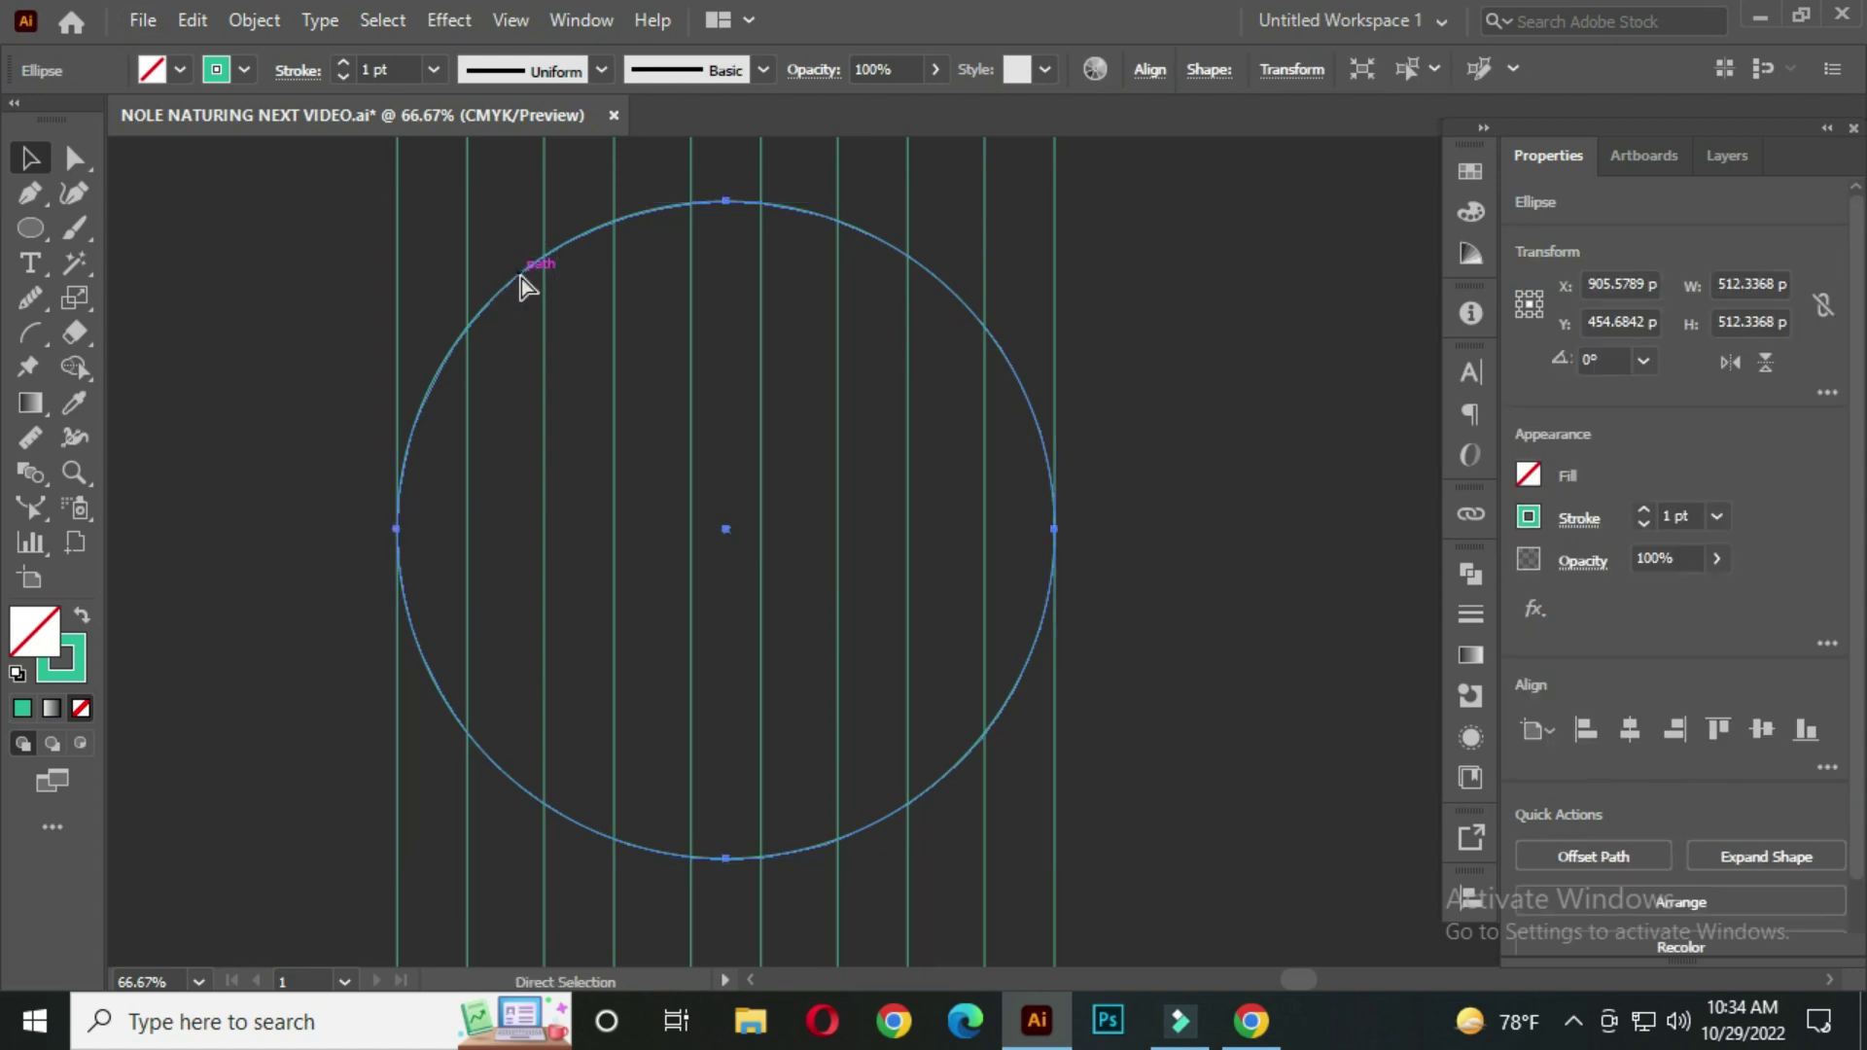
{"action": "key", "text": "ctrl"}
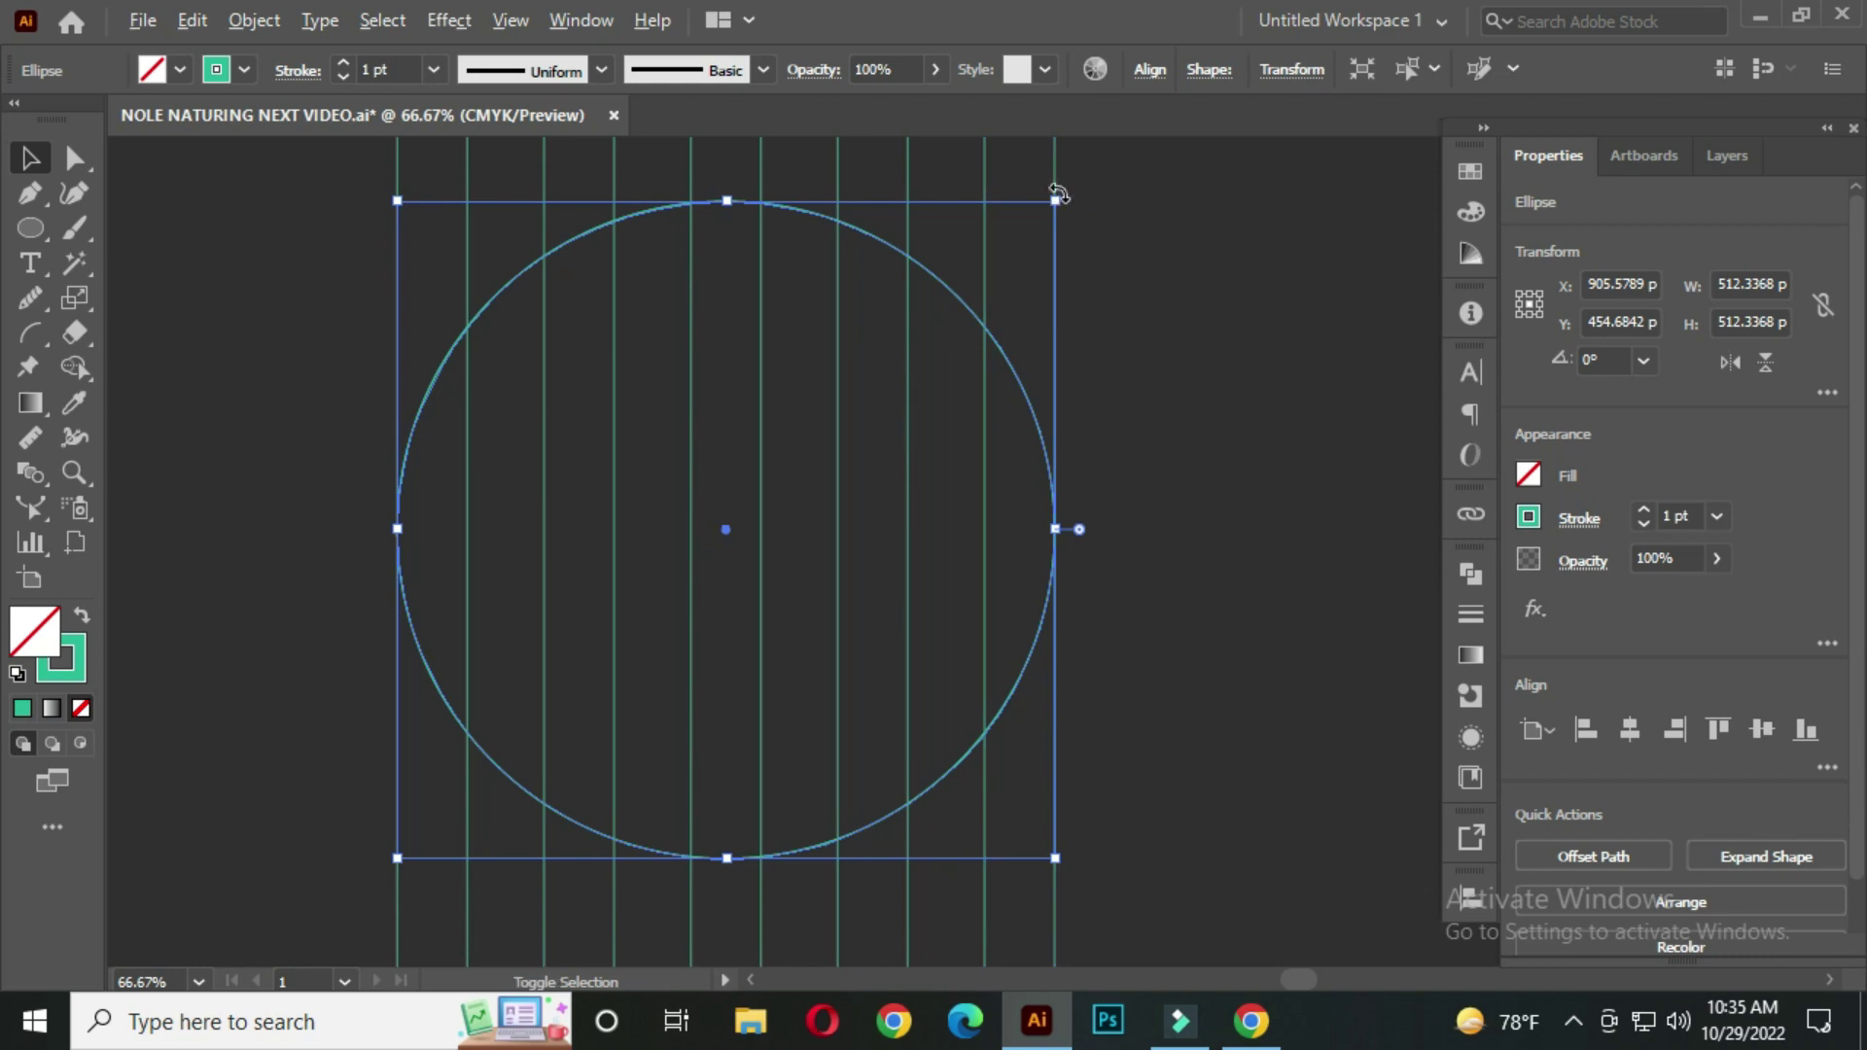
{"action": "left_click_drag", "start_coordinate": [1055, 201], "coordinate": [1001, 271]}
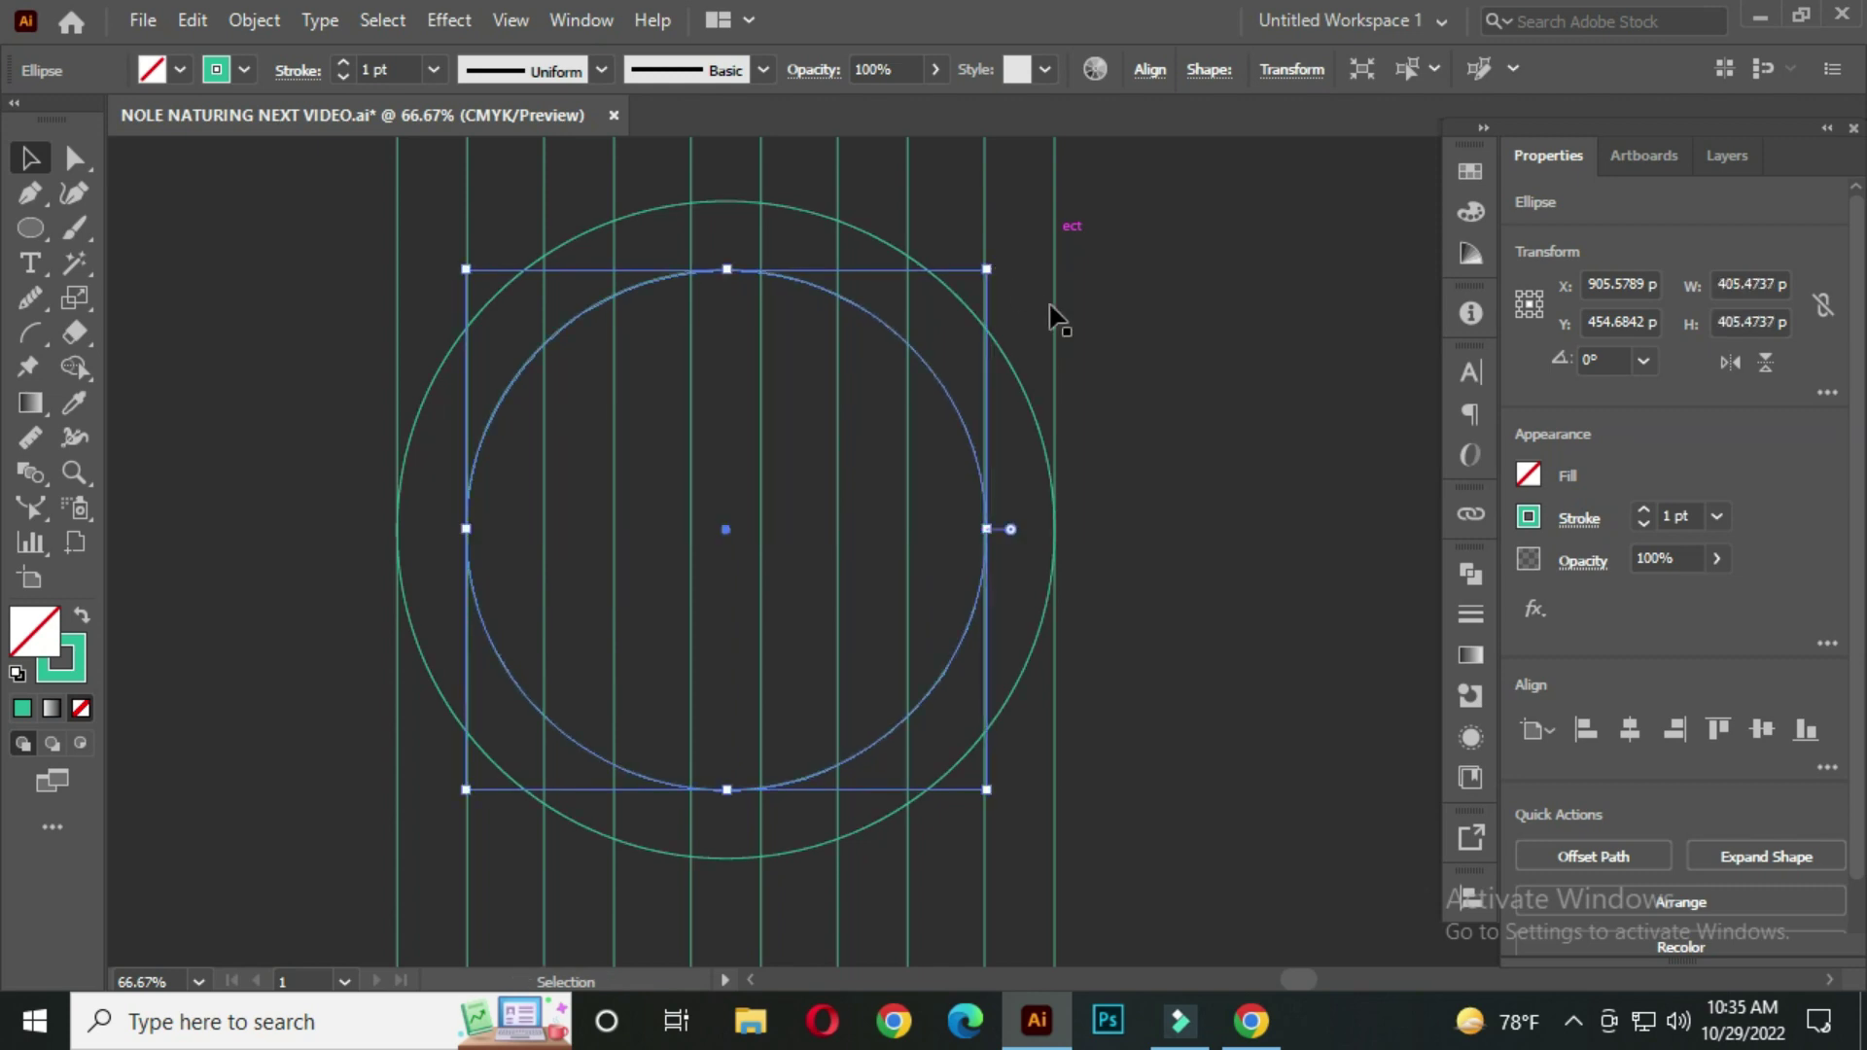
Paste a copy of the 405 px circle in front and scale it about its centre to about 283 px, meeting the second and fourth rectangles' outer edges
{"action": "scroll", "coordinate": [925, 467], "scroll_direction": "up", "scroll_amount": 1}
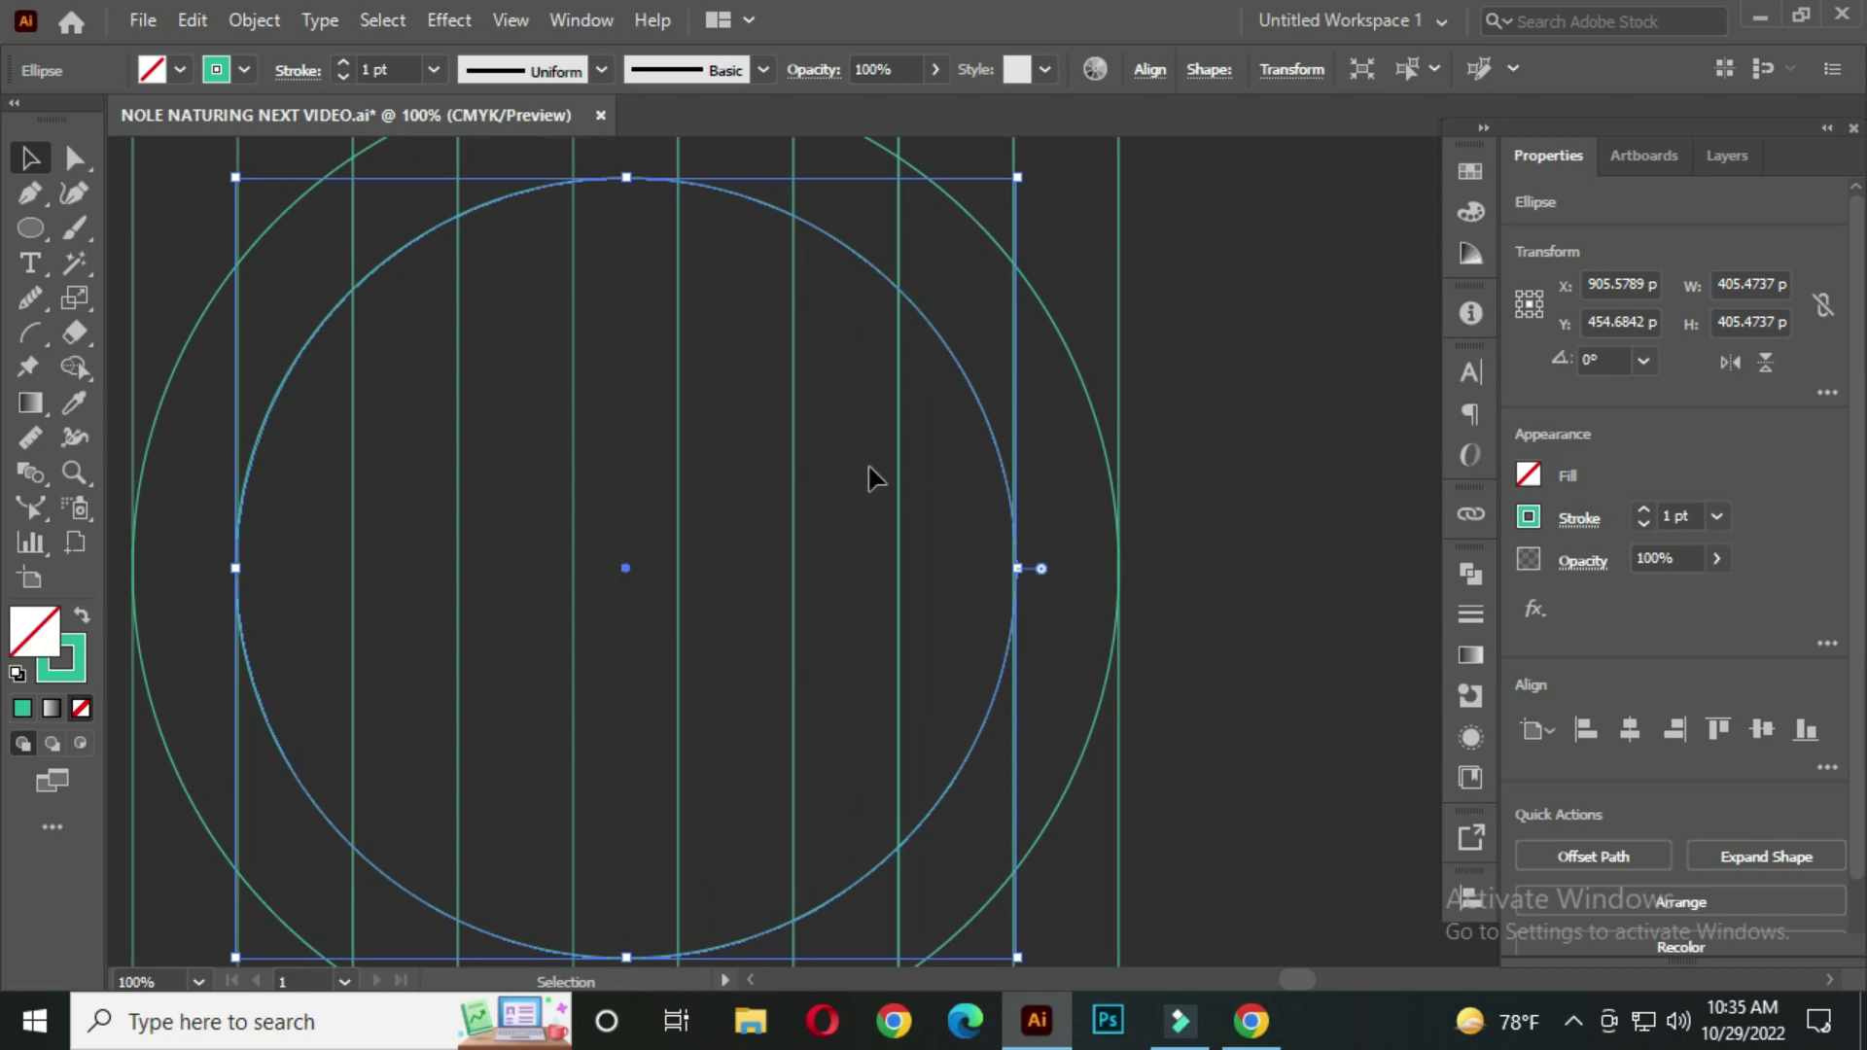
{"action": "left_click_drag", "start_coordinate": [871, 476], "coordinate": [912, 461]}
{"action": "key", "text": "ctrl+c"}
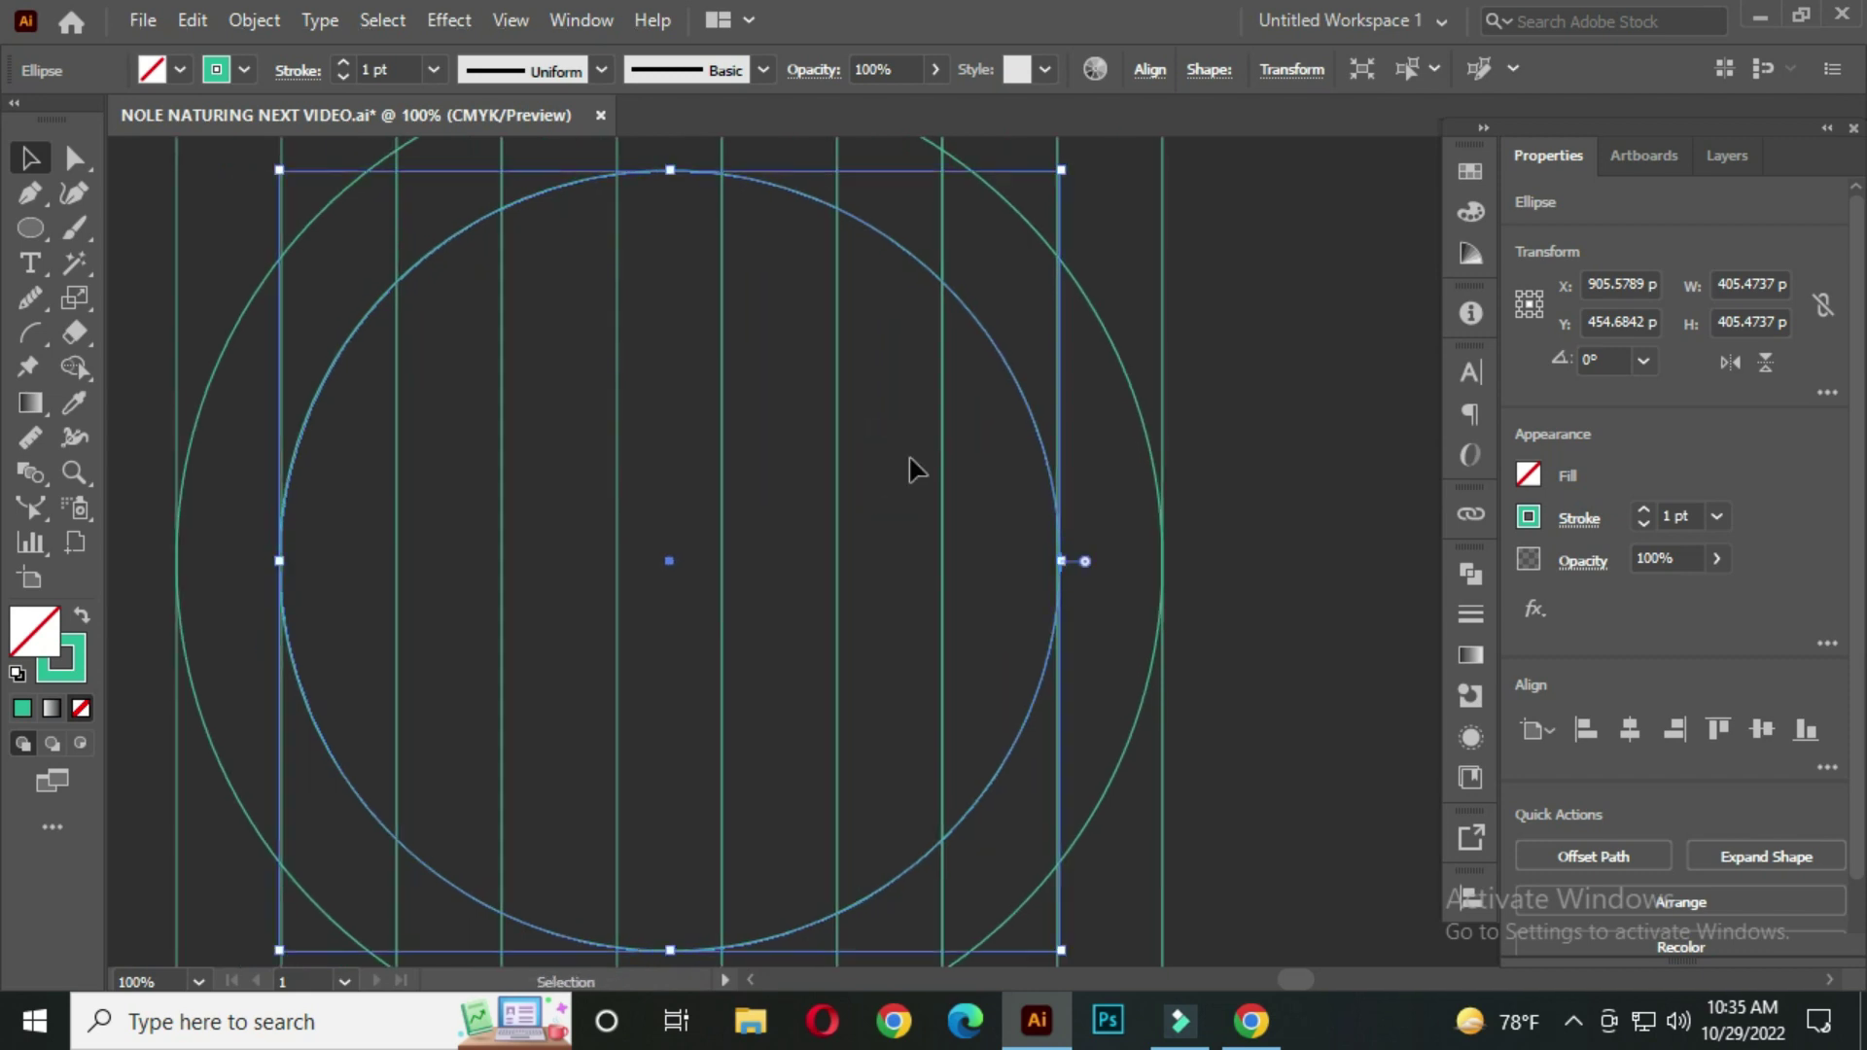
{"action": "key", "text": "ctrl+f"}
{"action": "left_click_drag", "start_coordinate": [1063, 562], "coordinate": [950, 565]}
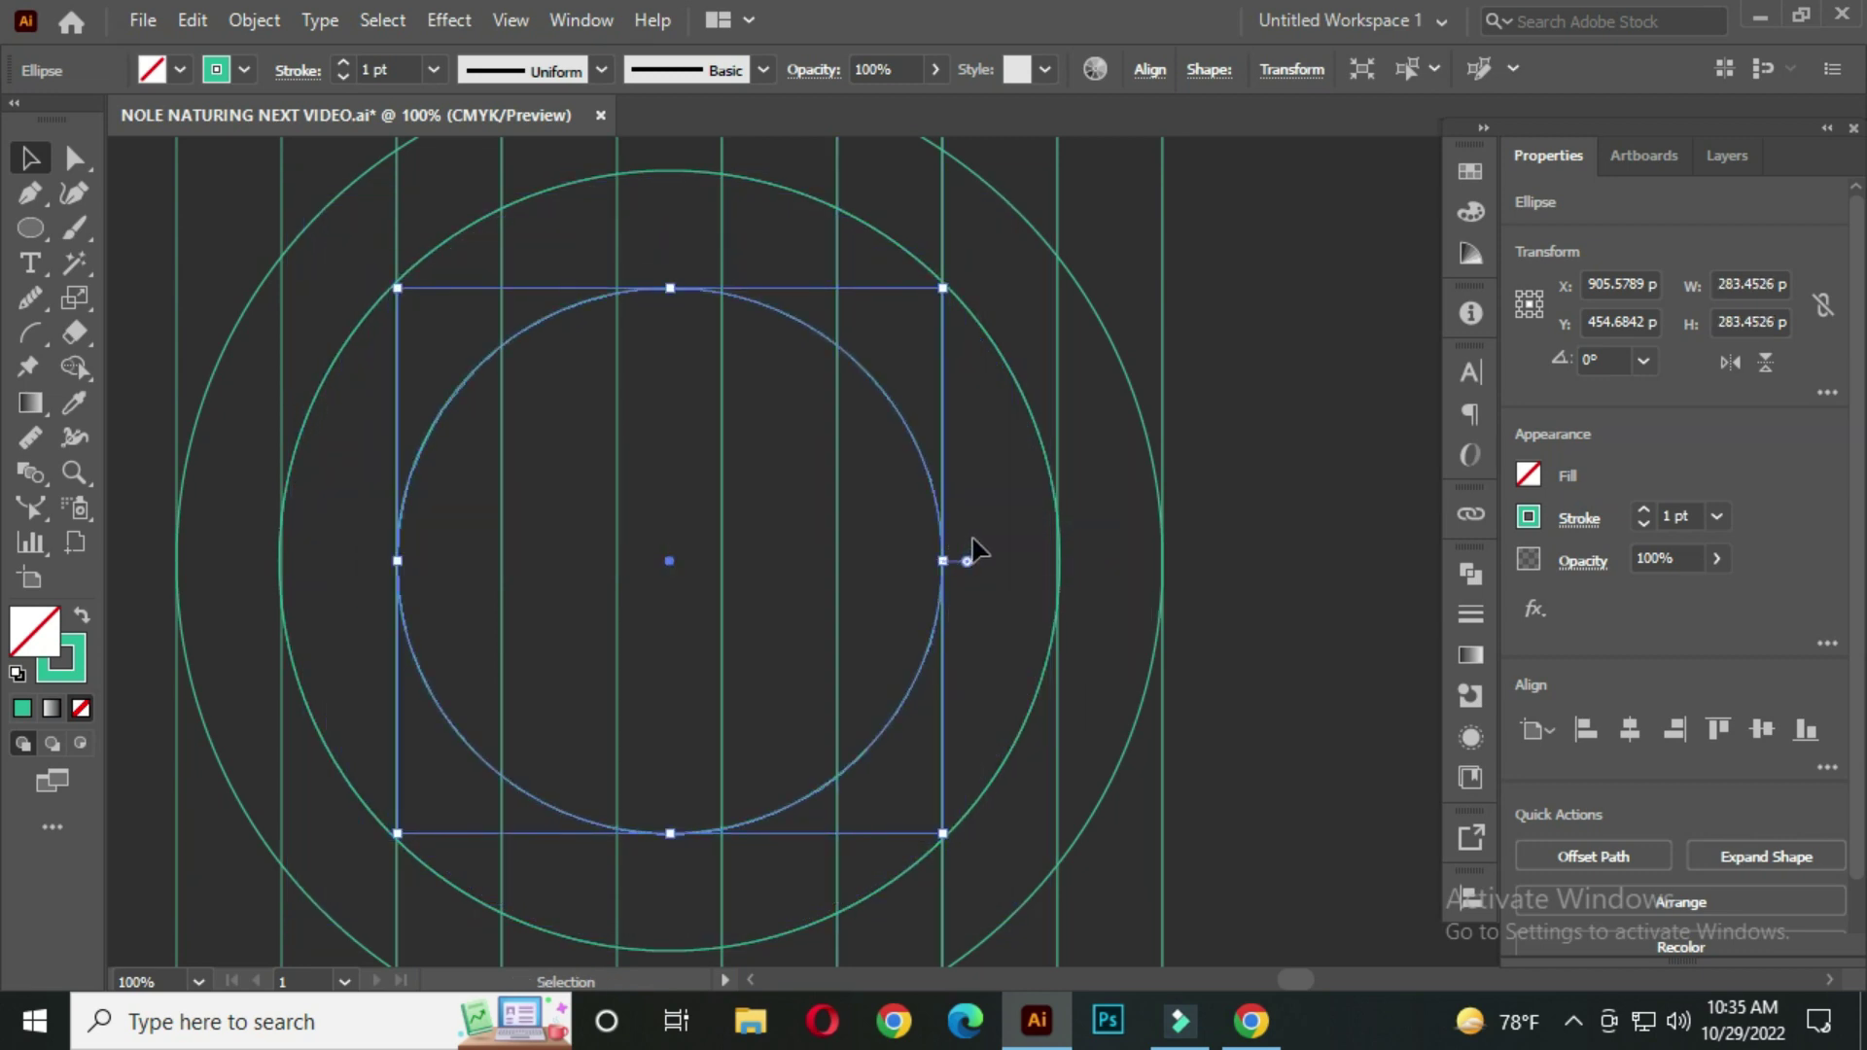
Paste a copy of the 283 px circle in front and scale it about its centre to about 174 px, meeting the second and fourth rectangles' inner edges
{"action": "key", "text": "ctrl"}
{"action": "key", "text": "ctrl+c"}
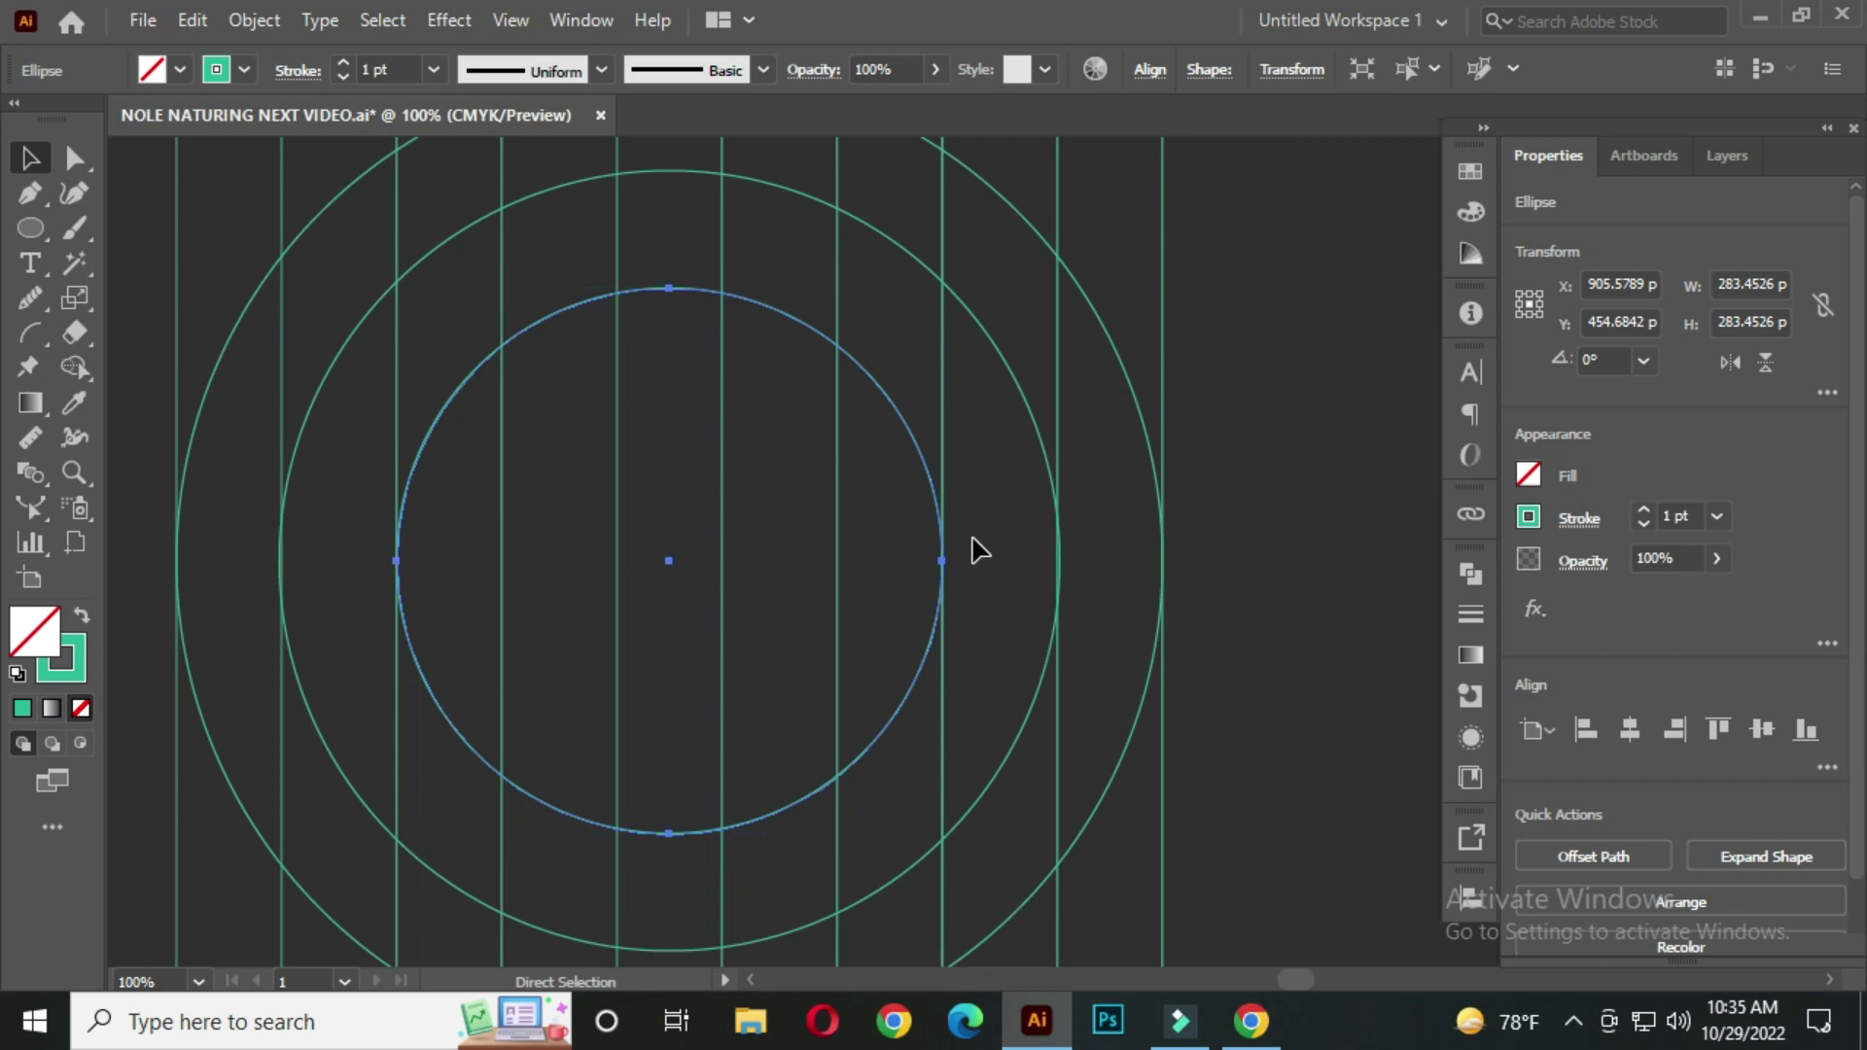
{"action": "key", "text": "ctrl+f"}
{"action": "left_click_drag", "start_coordinate": [953, 561], "coordinate": [845, 560]}
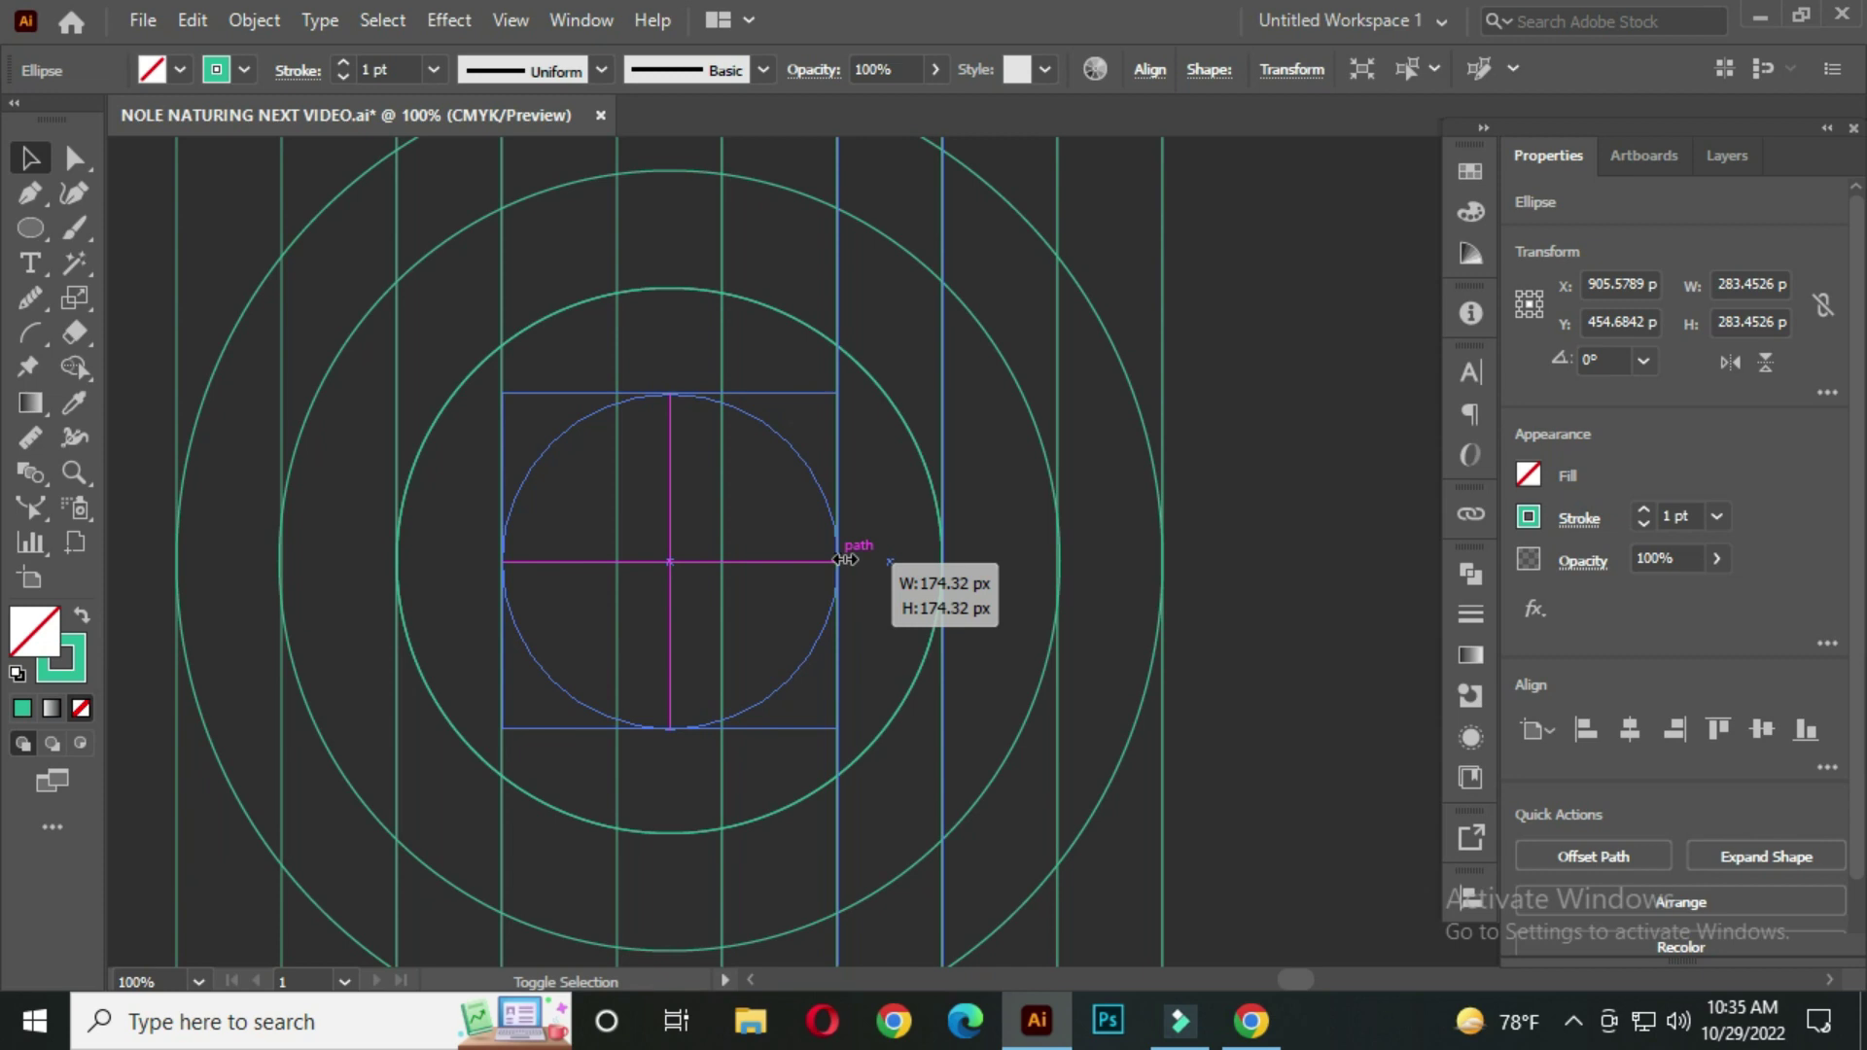
{"action": "left_click_drag", "start_coordinate": [846, 560], "coordinate": [846, 560]}
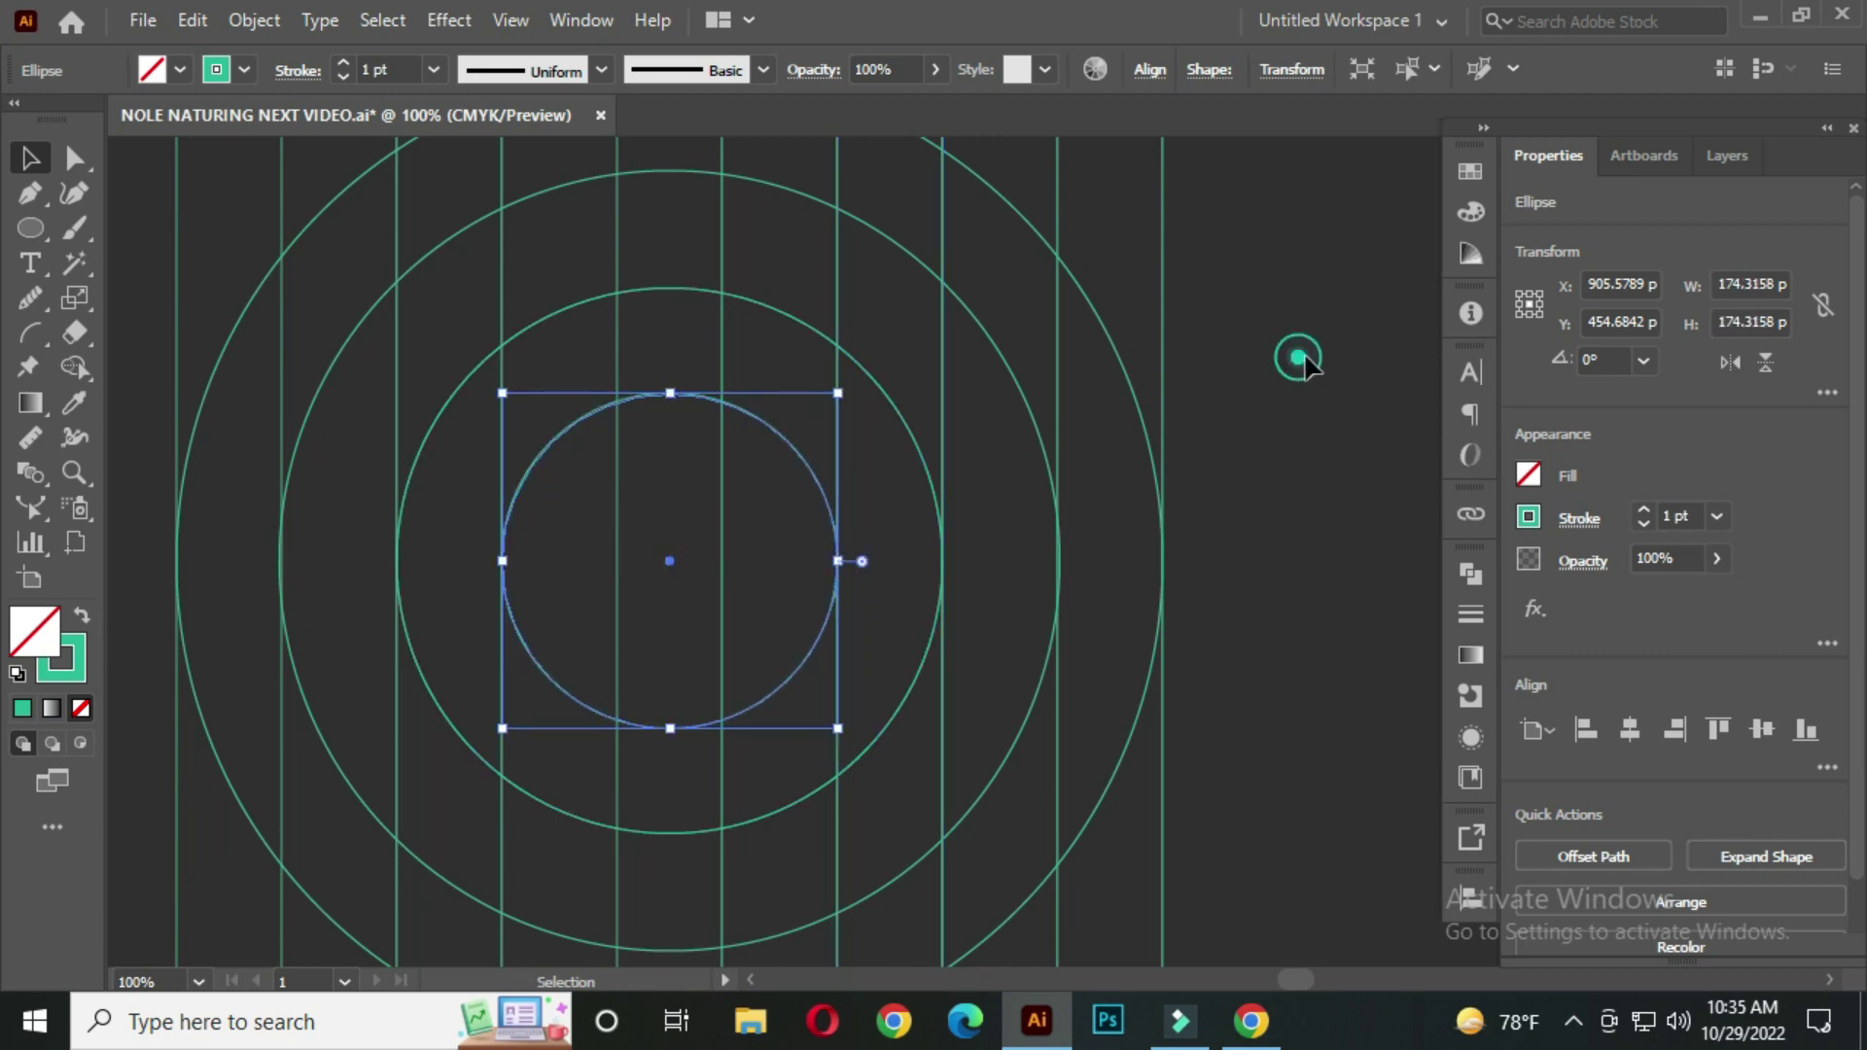
{"action": "left_click", "coordinate": [1300, 358]}
{"action": "scroll", "coordinate": [978, 541], "scroll_direction": "up", "scroll_amount": 4}
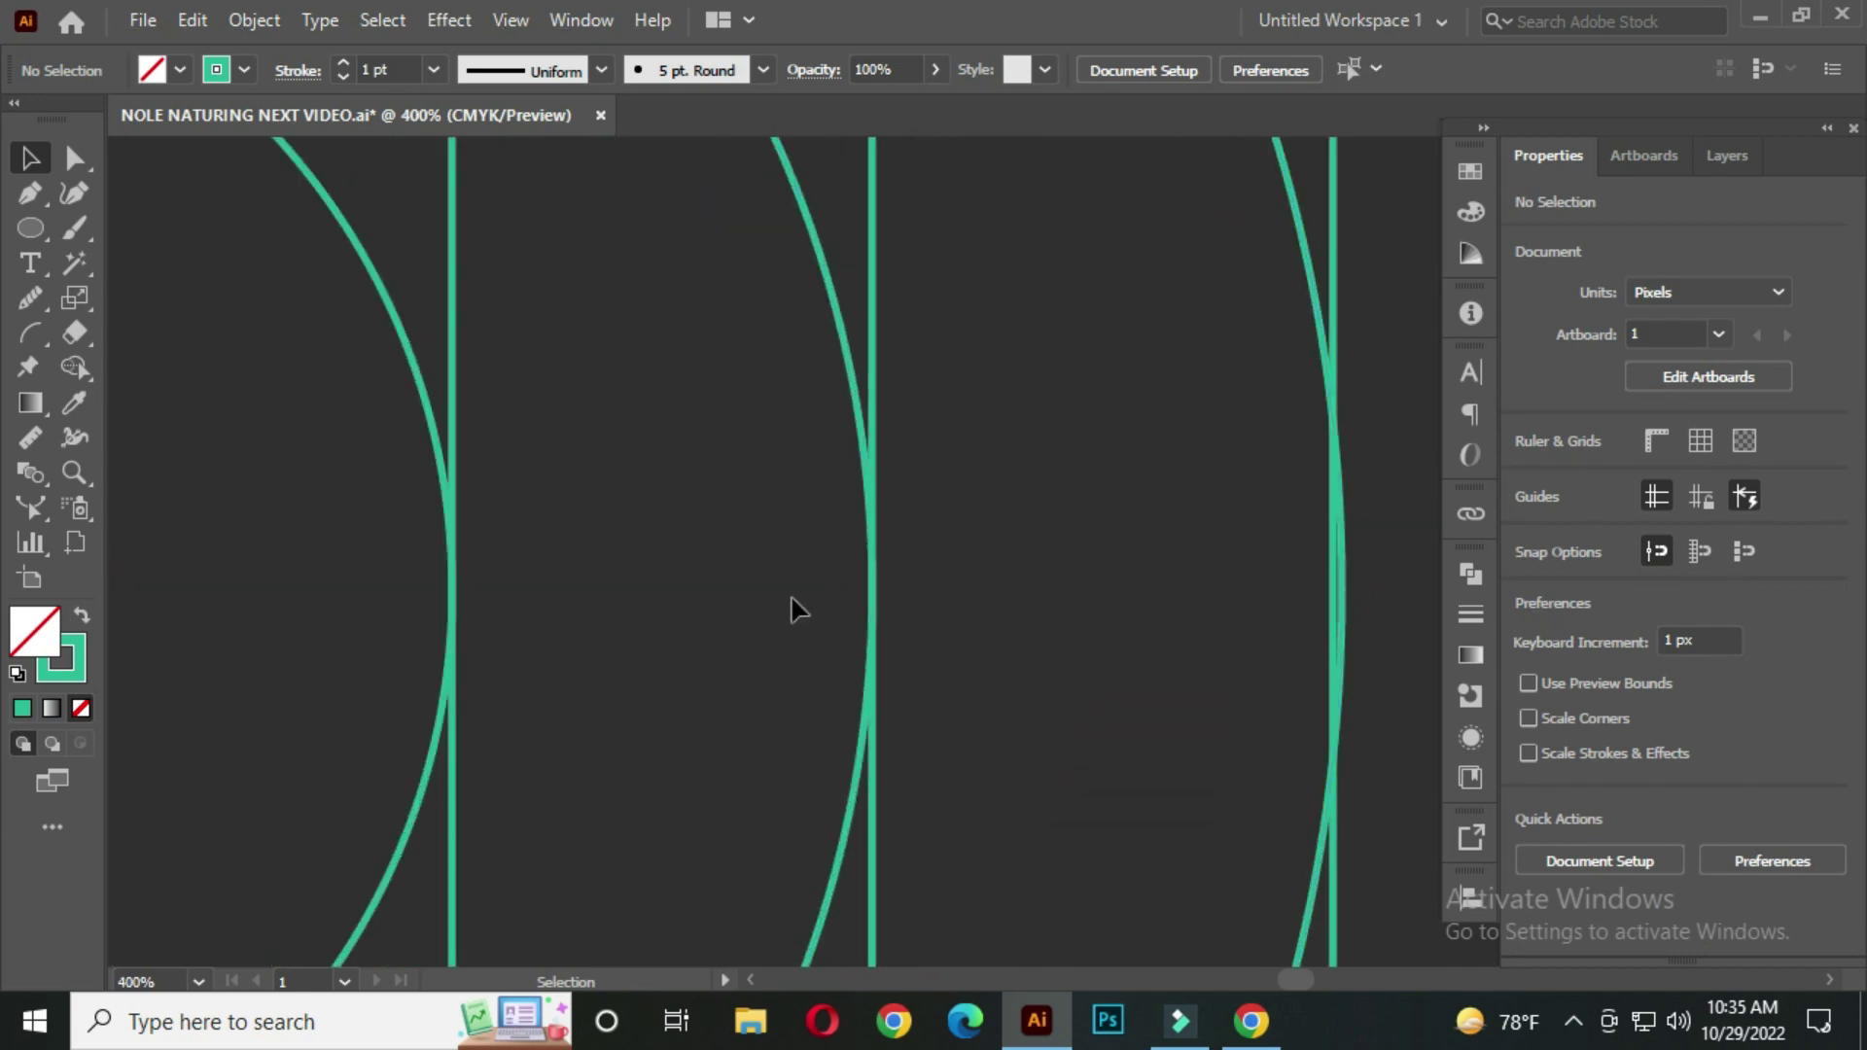
{"action": "scroll", "coordinate": [715, 571], "scroll_direction": "down", "scroll_amount": 6}
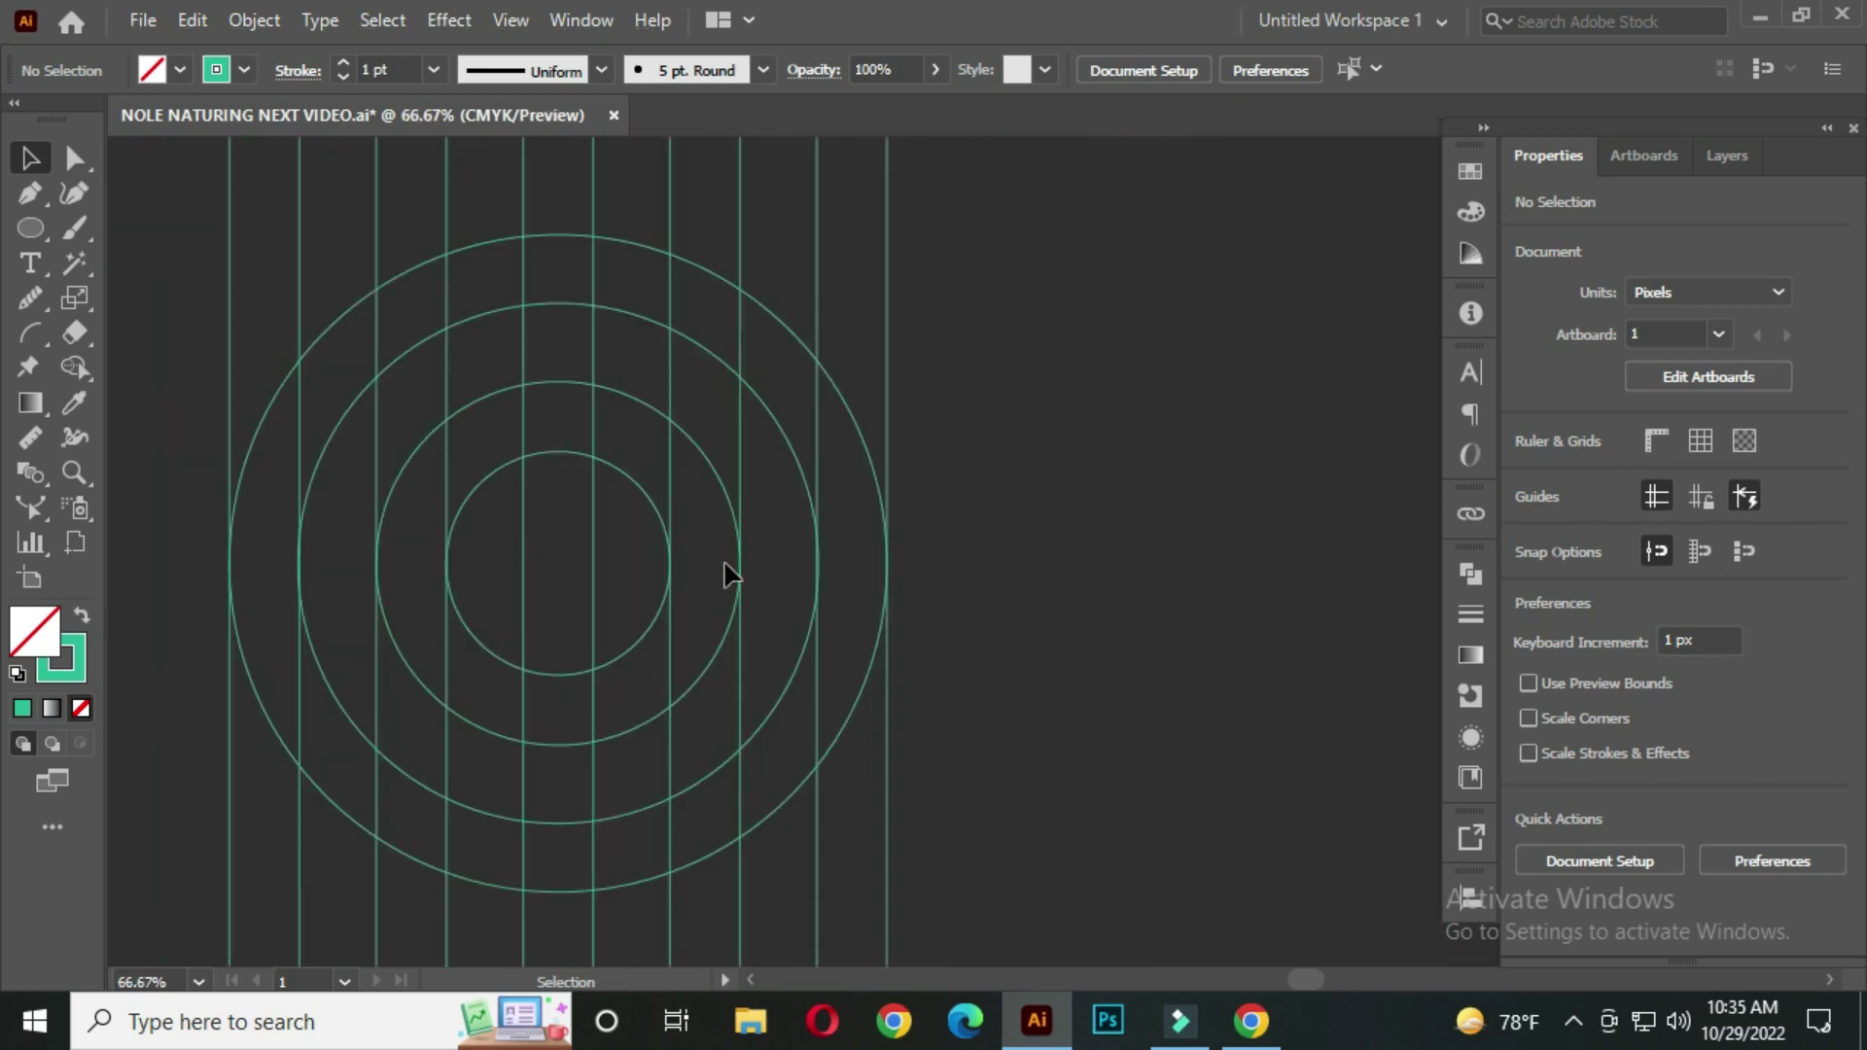
{"action": "left_click_drag", "start_coordinate": [648, 547], "coordinate": [832, 529]}
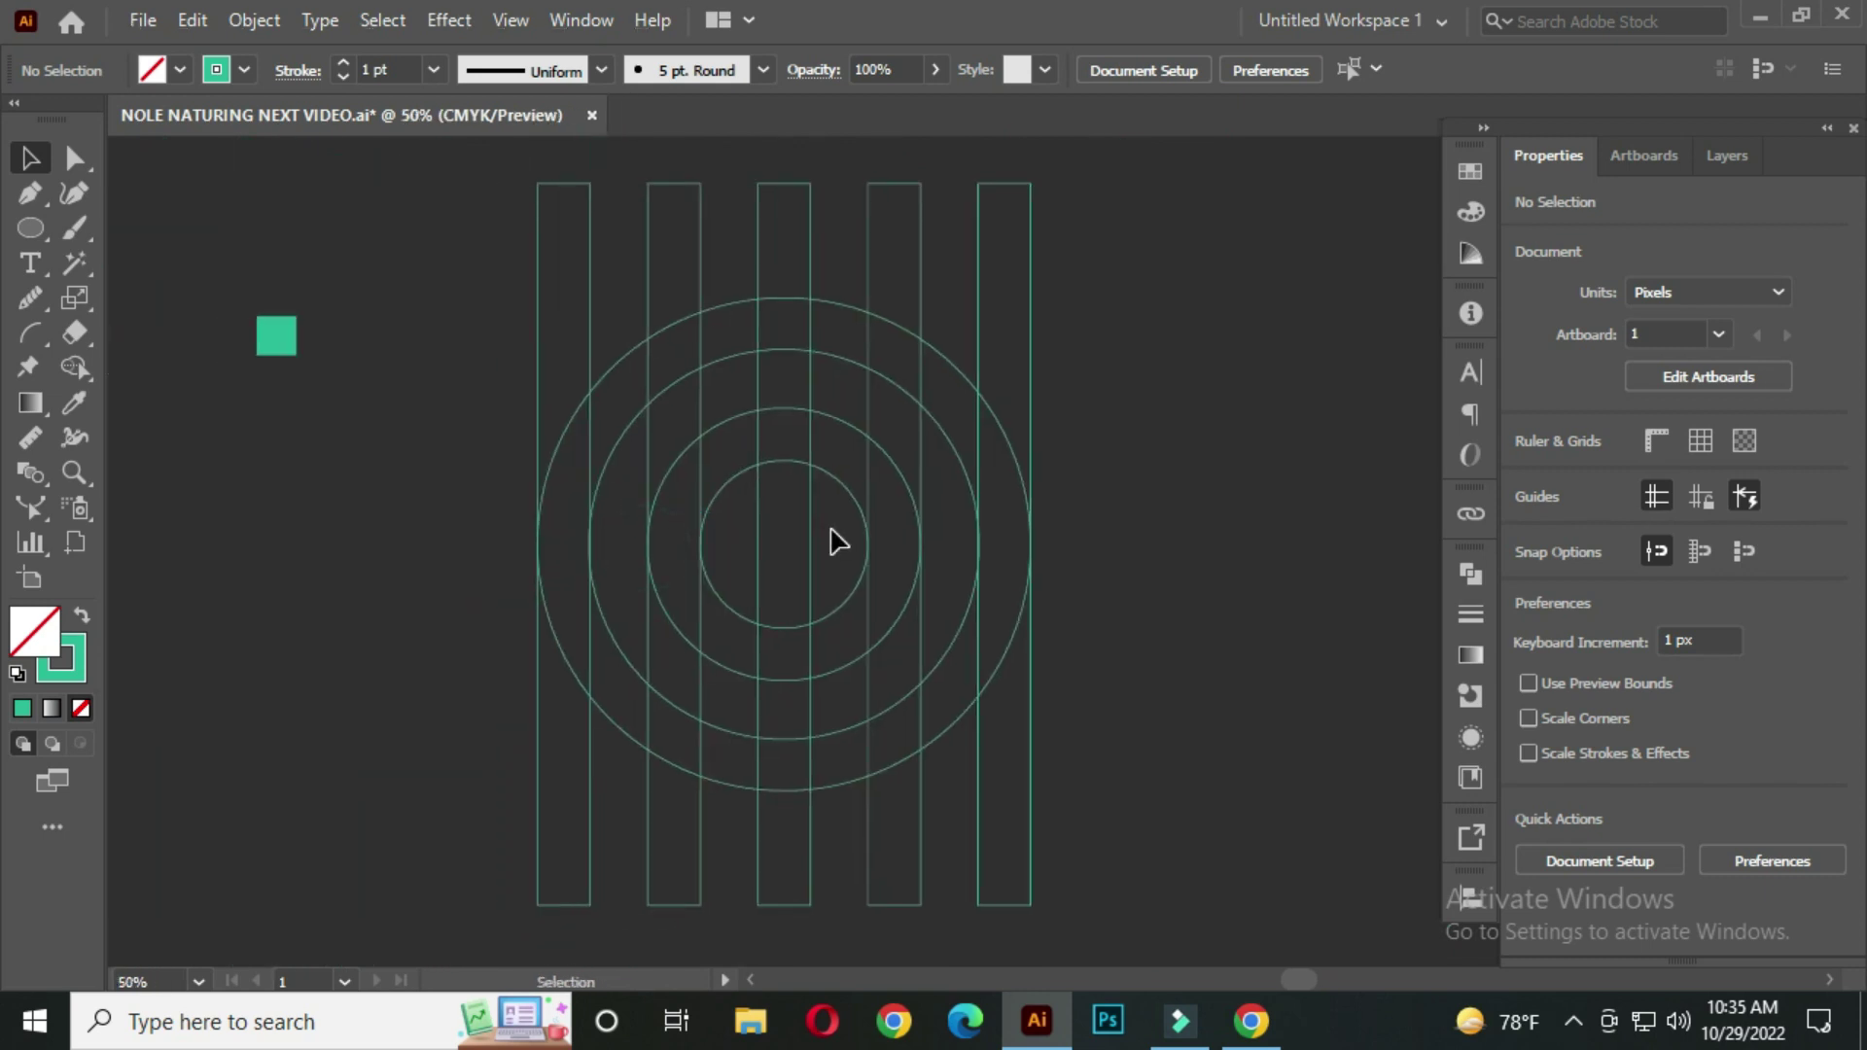
Select all the rectangles and circles and rotate them together 45° clockwise
{"action": "left_click_drag", "start_coordinate": [450, 175], "coordinate": [1244, 871]}
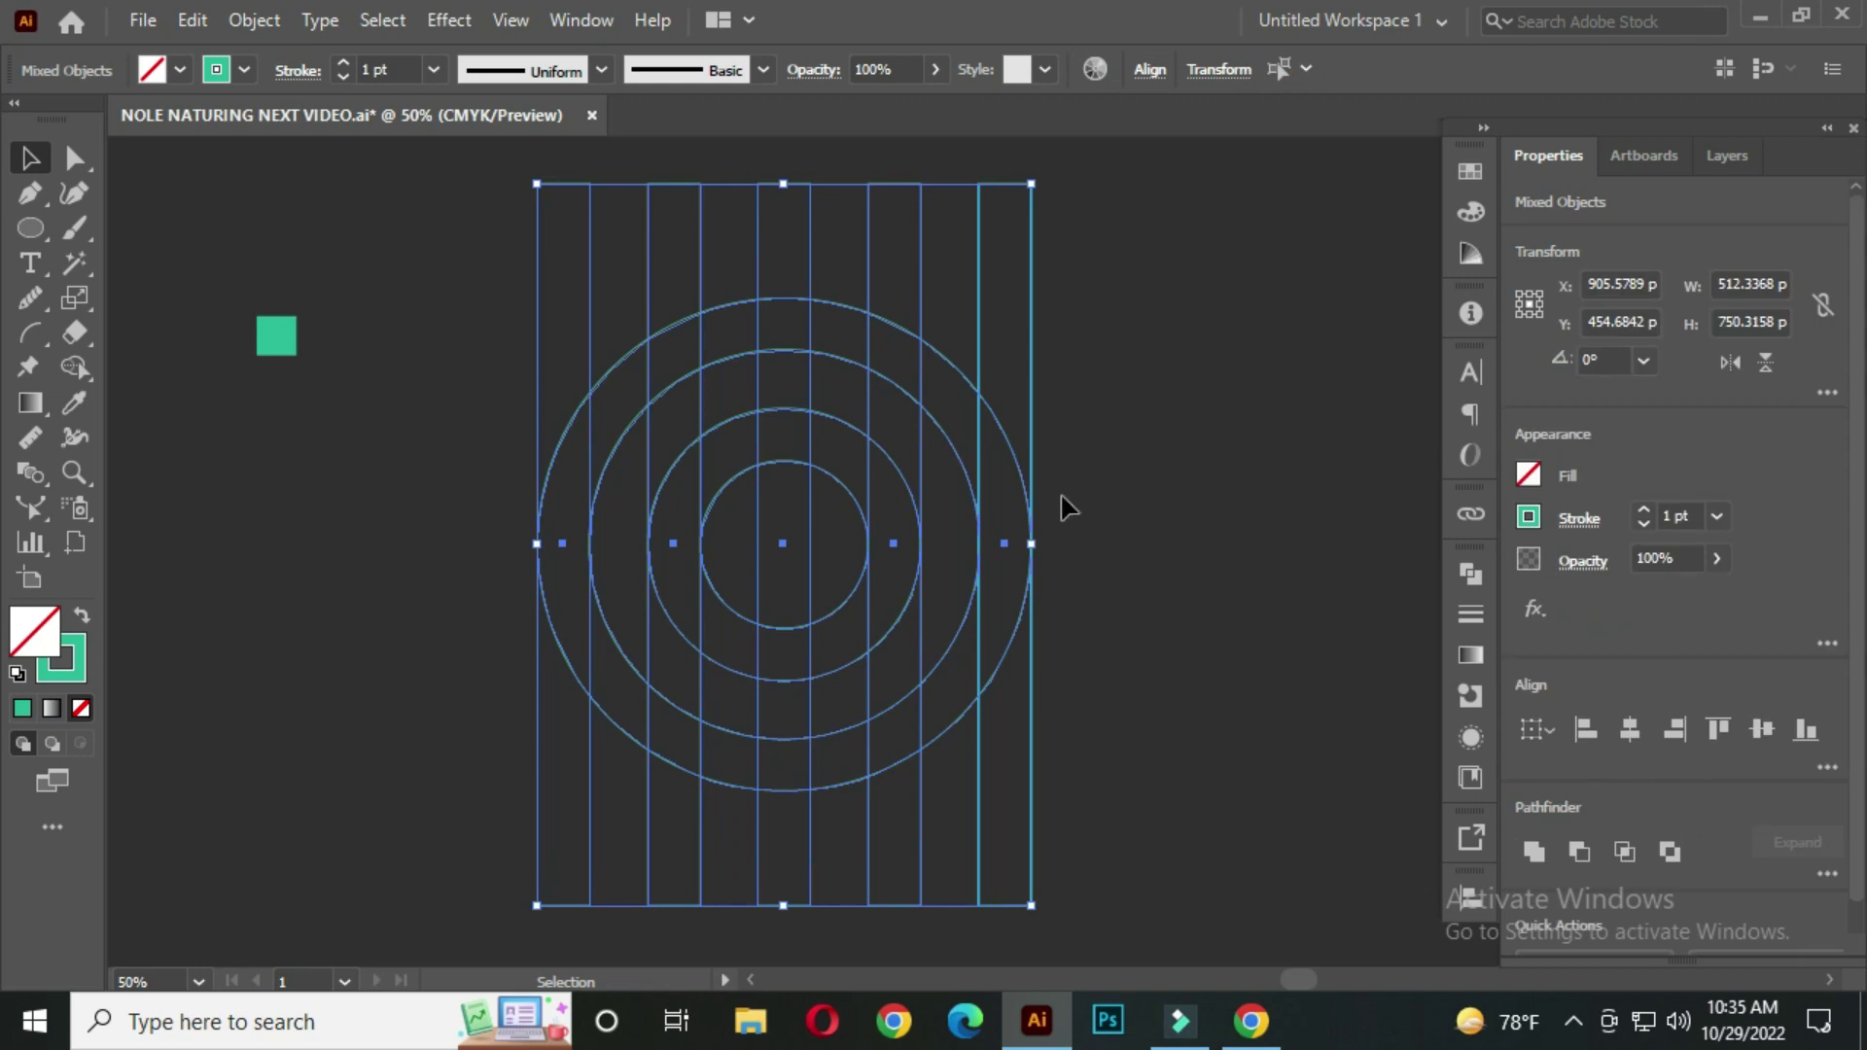
{"action": "left_click_drag", "start_coordinate": [1067, 463], "coordinate": [999, 483]}
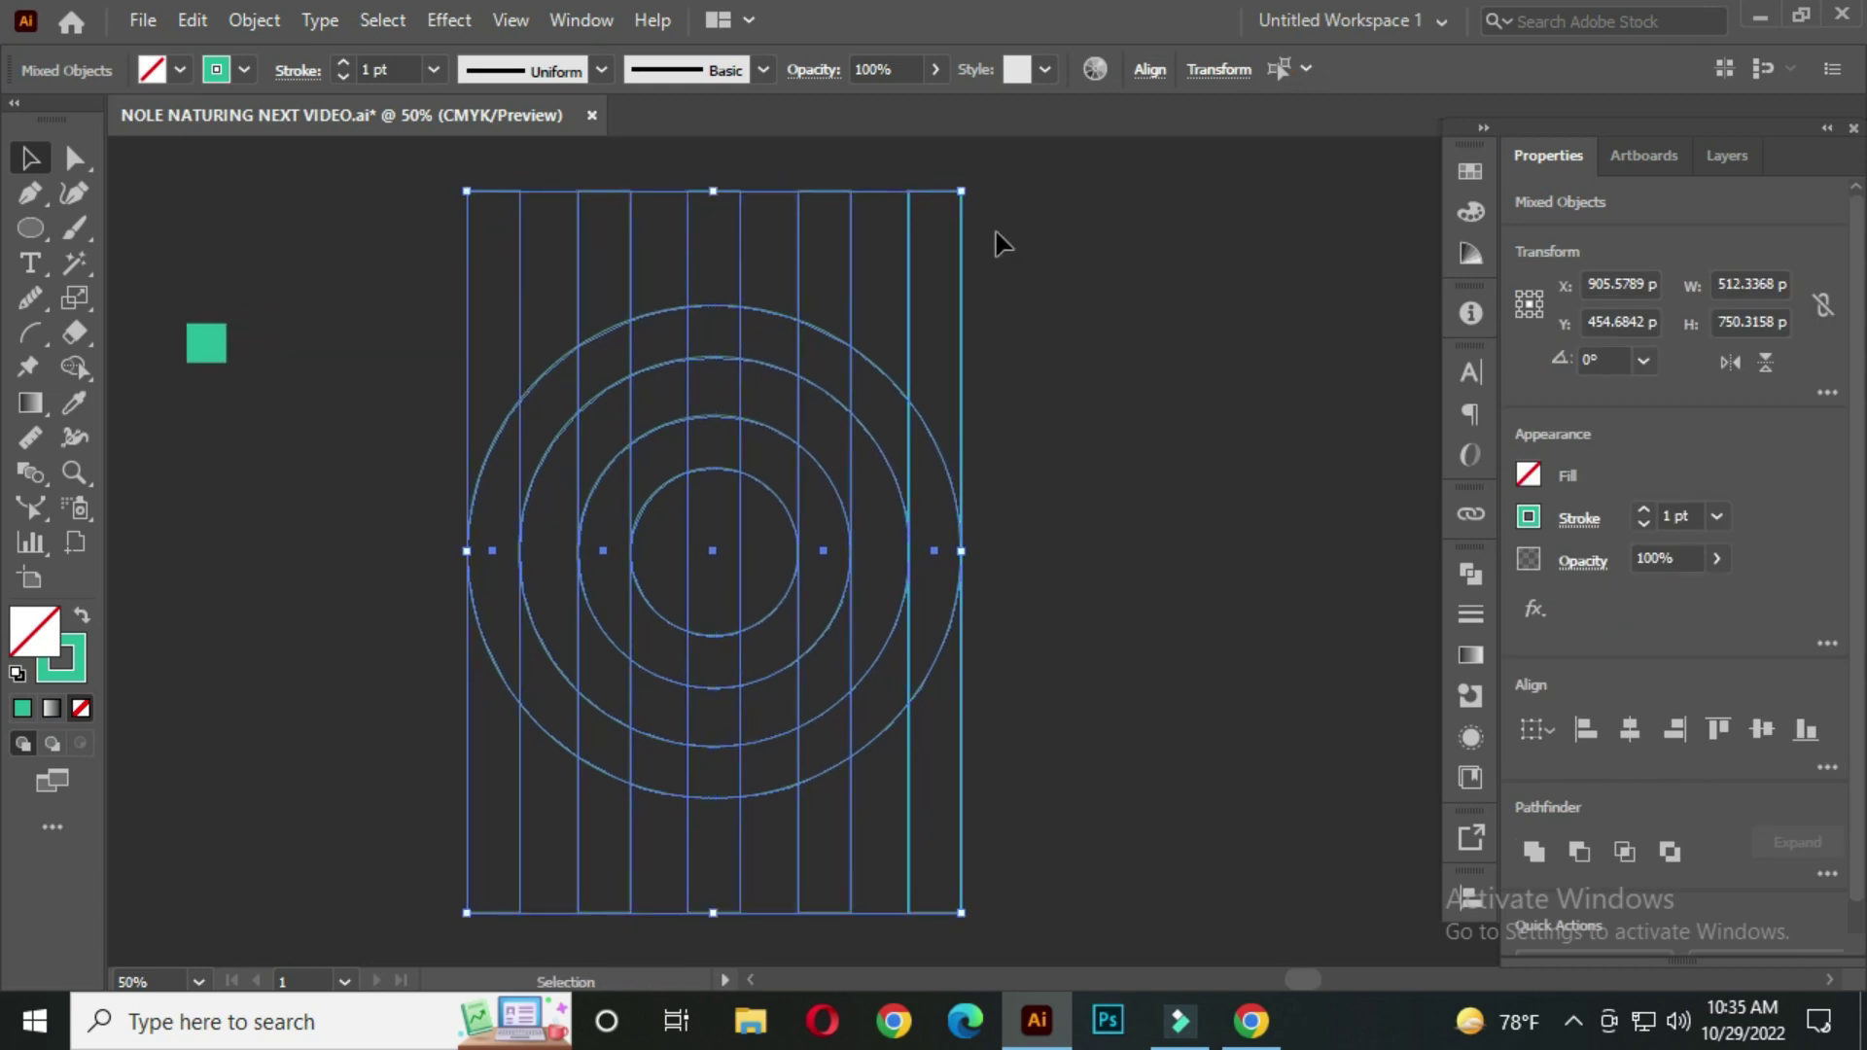
{"action": "left_click_drag", "start_coordinate": [973, 183], "coordinate": [1109, 435]}
{"action": "left_click", "coordinate": [1210, 627]}
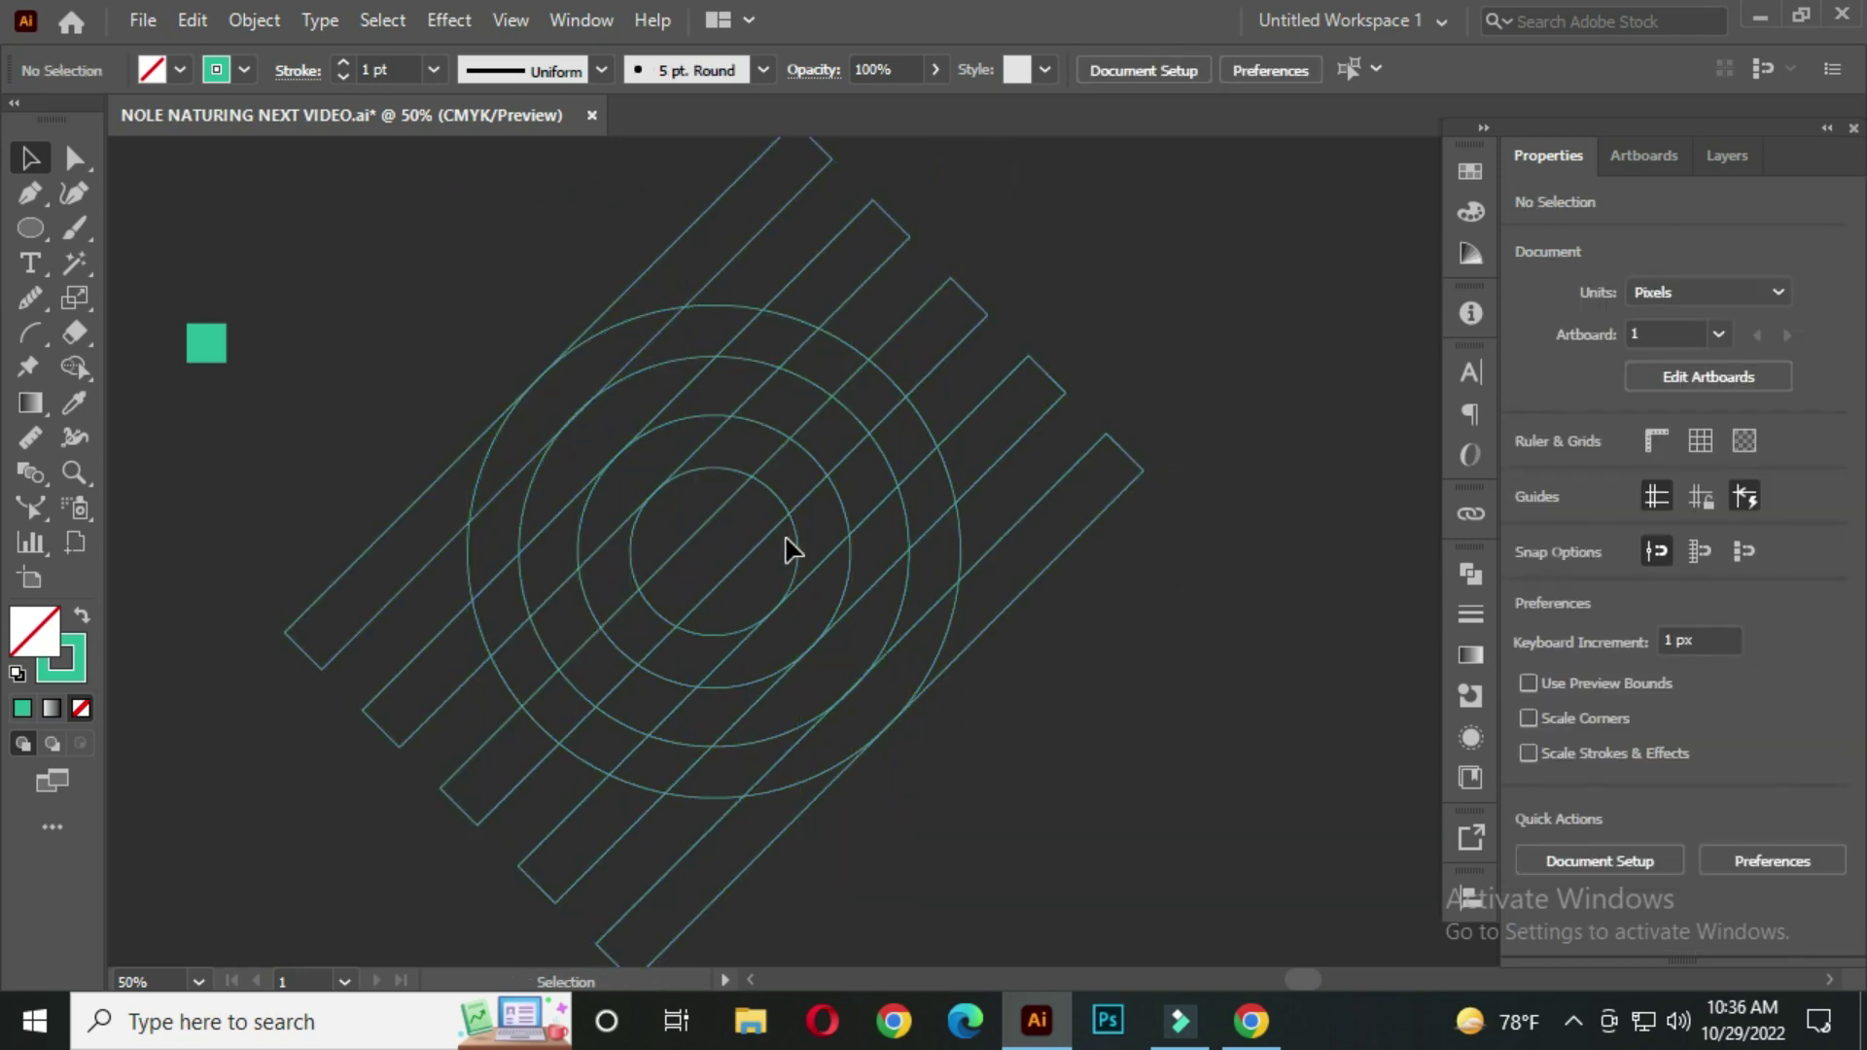
Reflect a copy of the whole rotated construction across the vertical axis to form a crossed diagonal grid
{"action": "left_click_drag", "start_coordinate": [355, 161], "coordinate": [1231, 853]}
{"action": "right_click", "coordinate": [707, 297]}
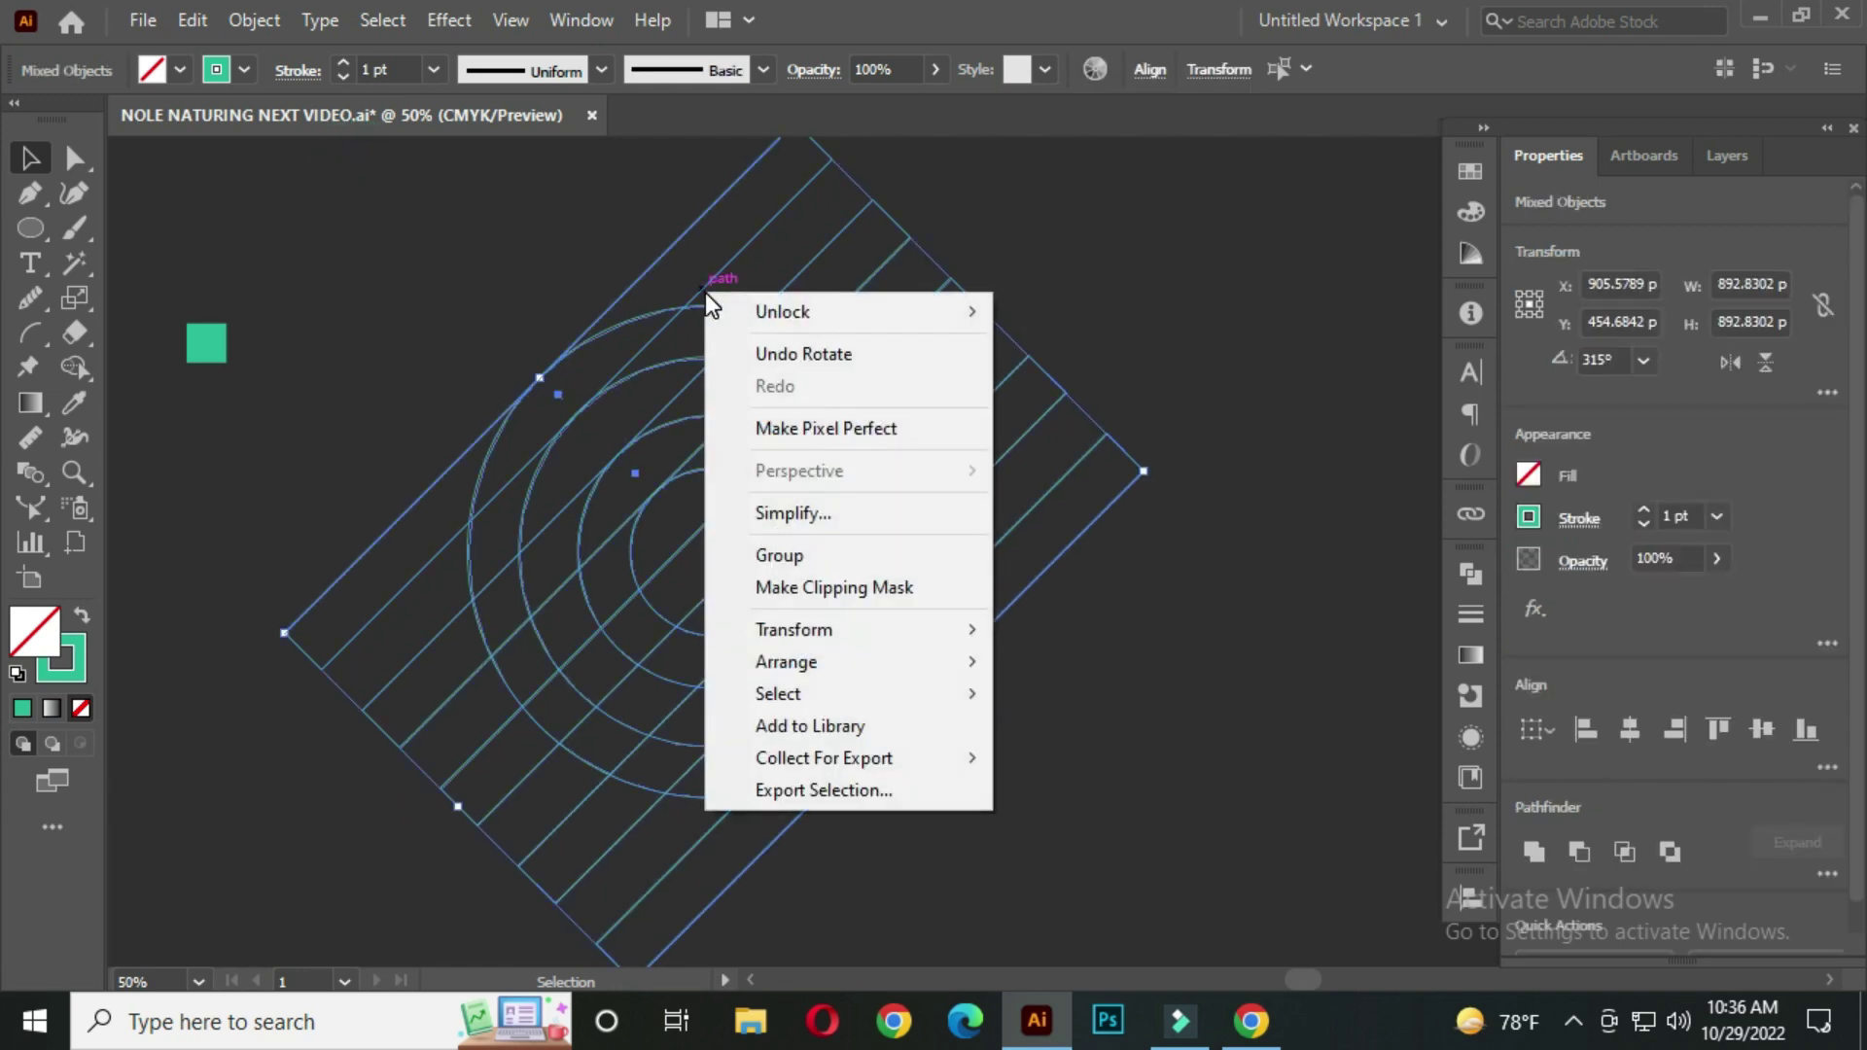
{"action": "mouse_move", "coordinate": [883, 637]}
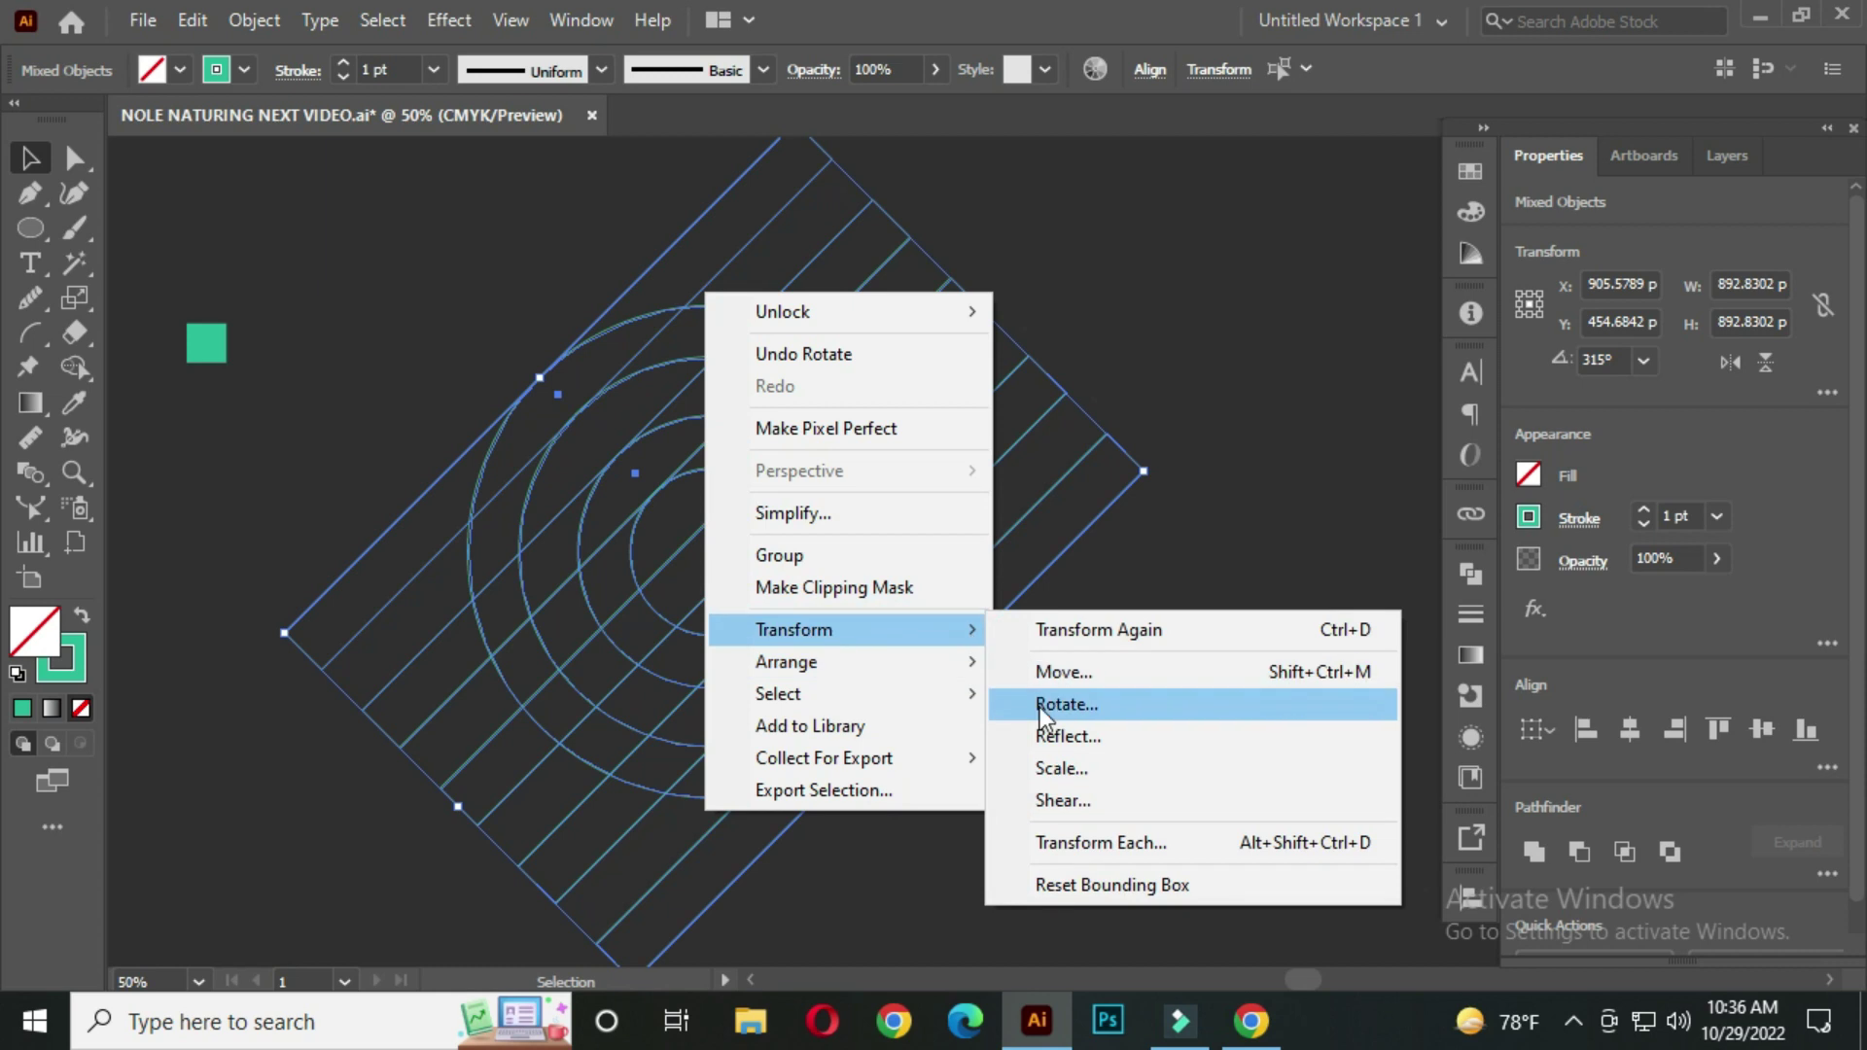
{"action": "left_click", "coordinate": [1075, 739]}
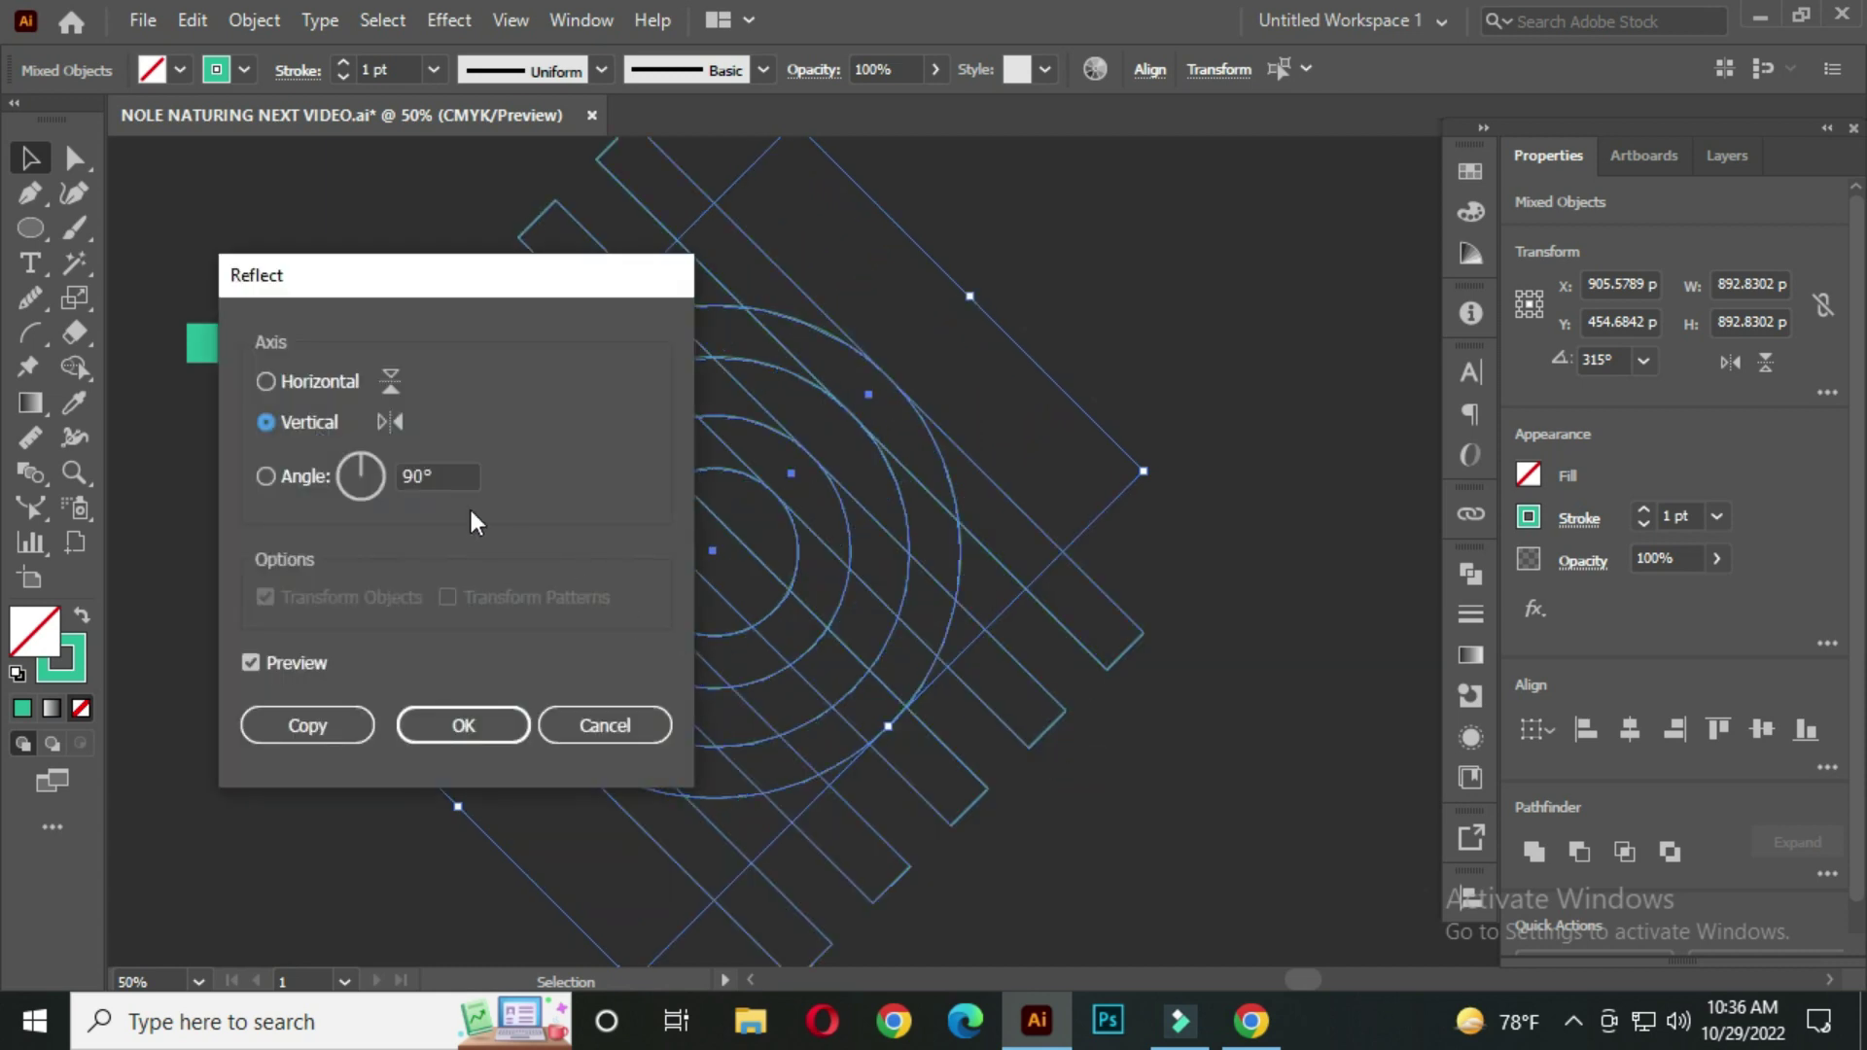
{"action": "key", "text": "Tab"}
{"action": "key", "text": "Tab"}
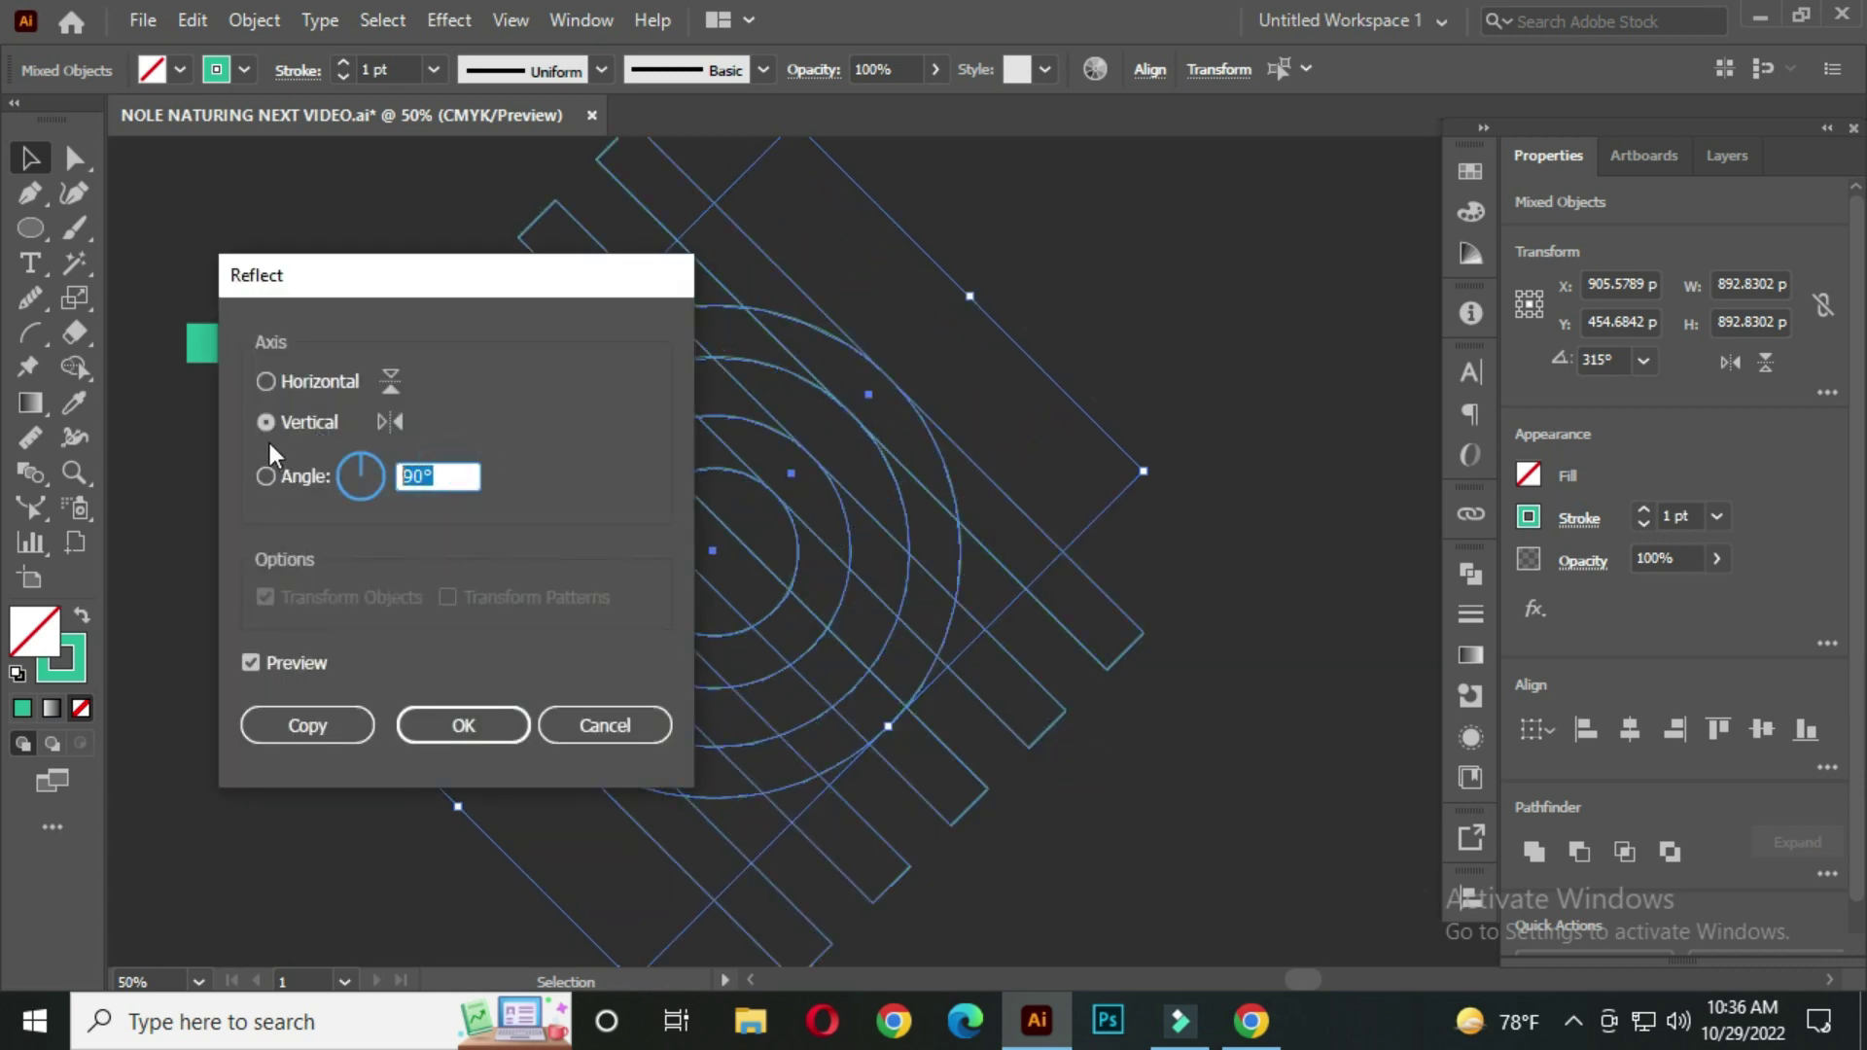
{"action": "left_click", "coordinate": [261, 424]}
{"action": "left_click_drag", "start_coordinate": [453, 477], "coordinate": [330, 476]}
{"action": "left_click", "coordinate": [310, 727]}
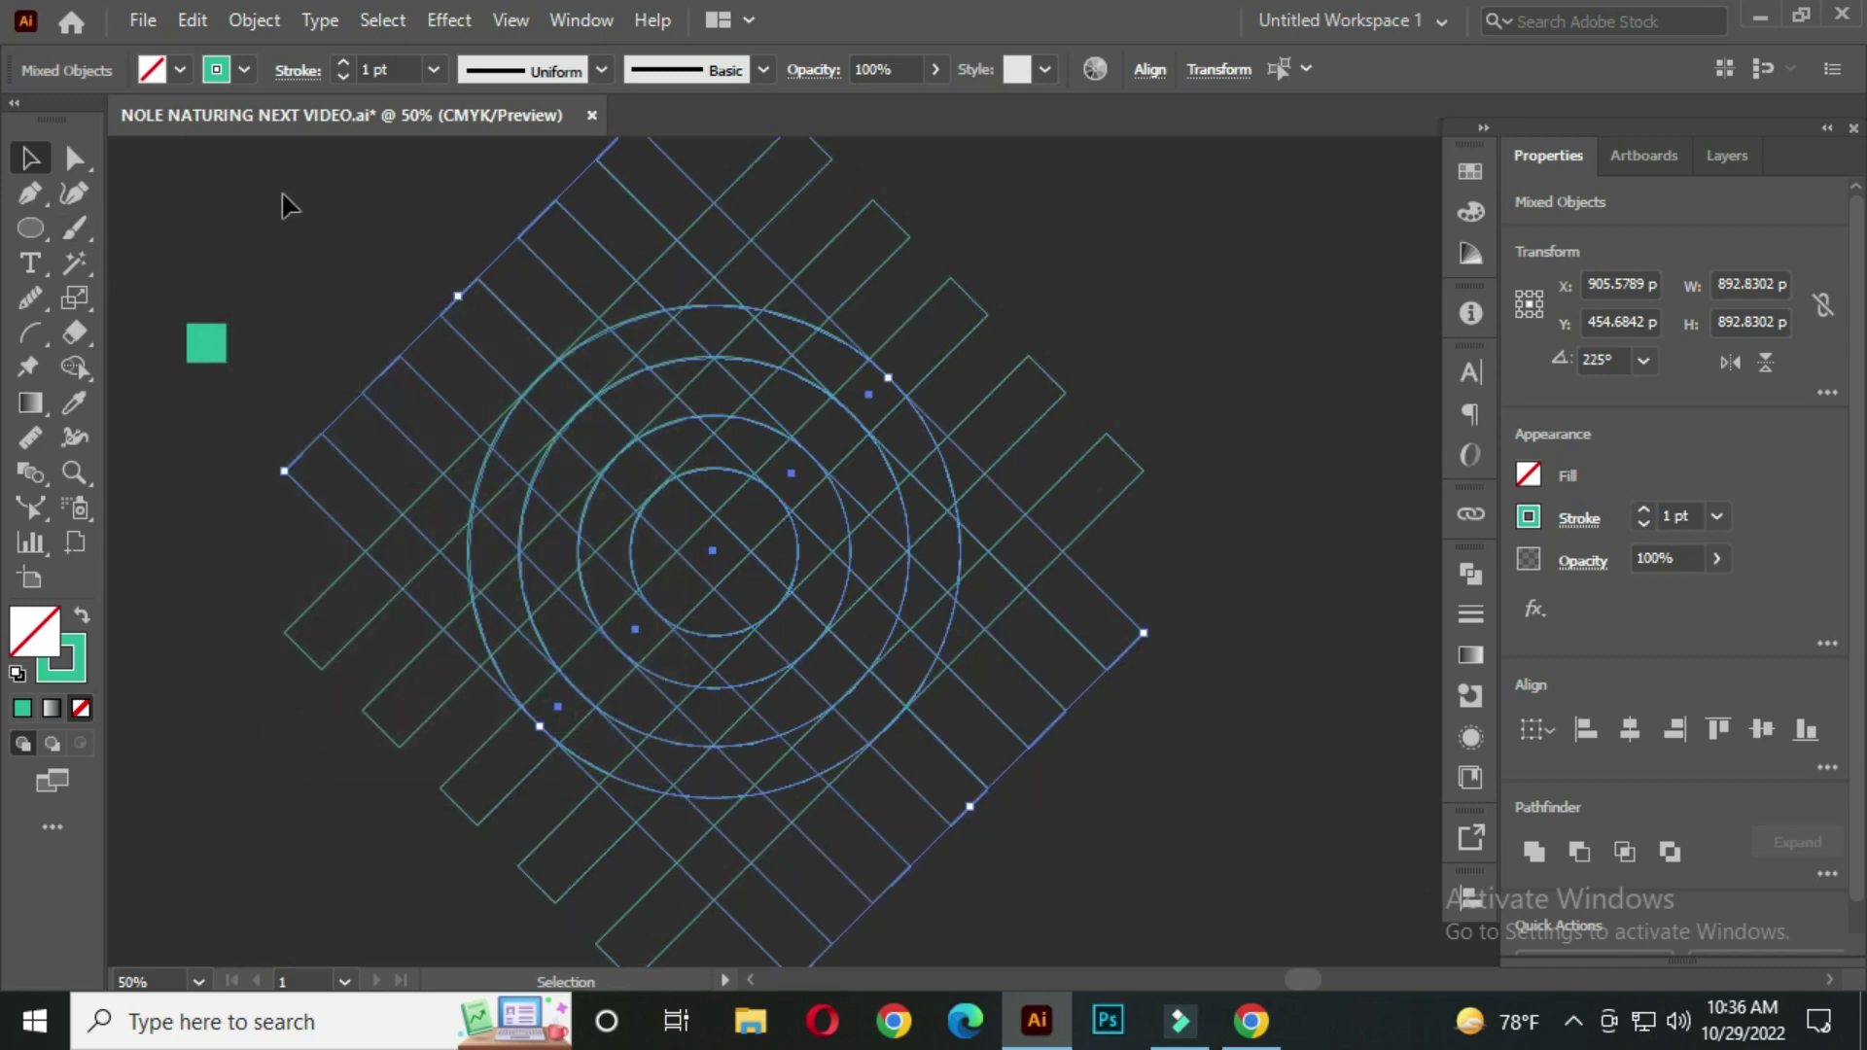
{"action": "left_click", "coordinate": [309, 204]}
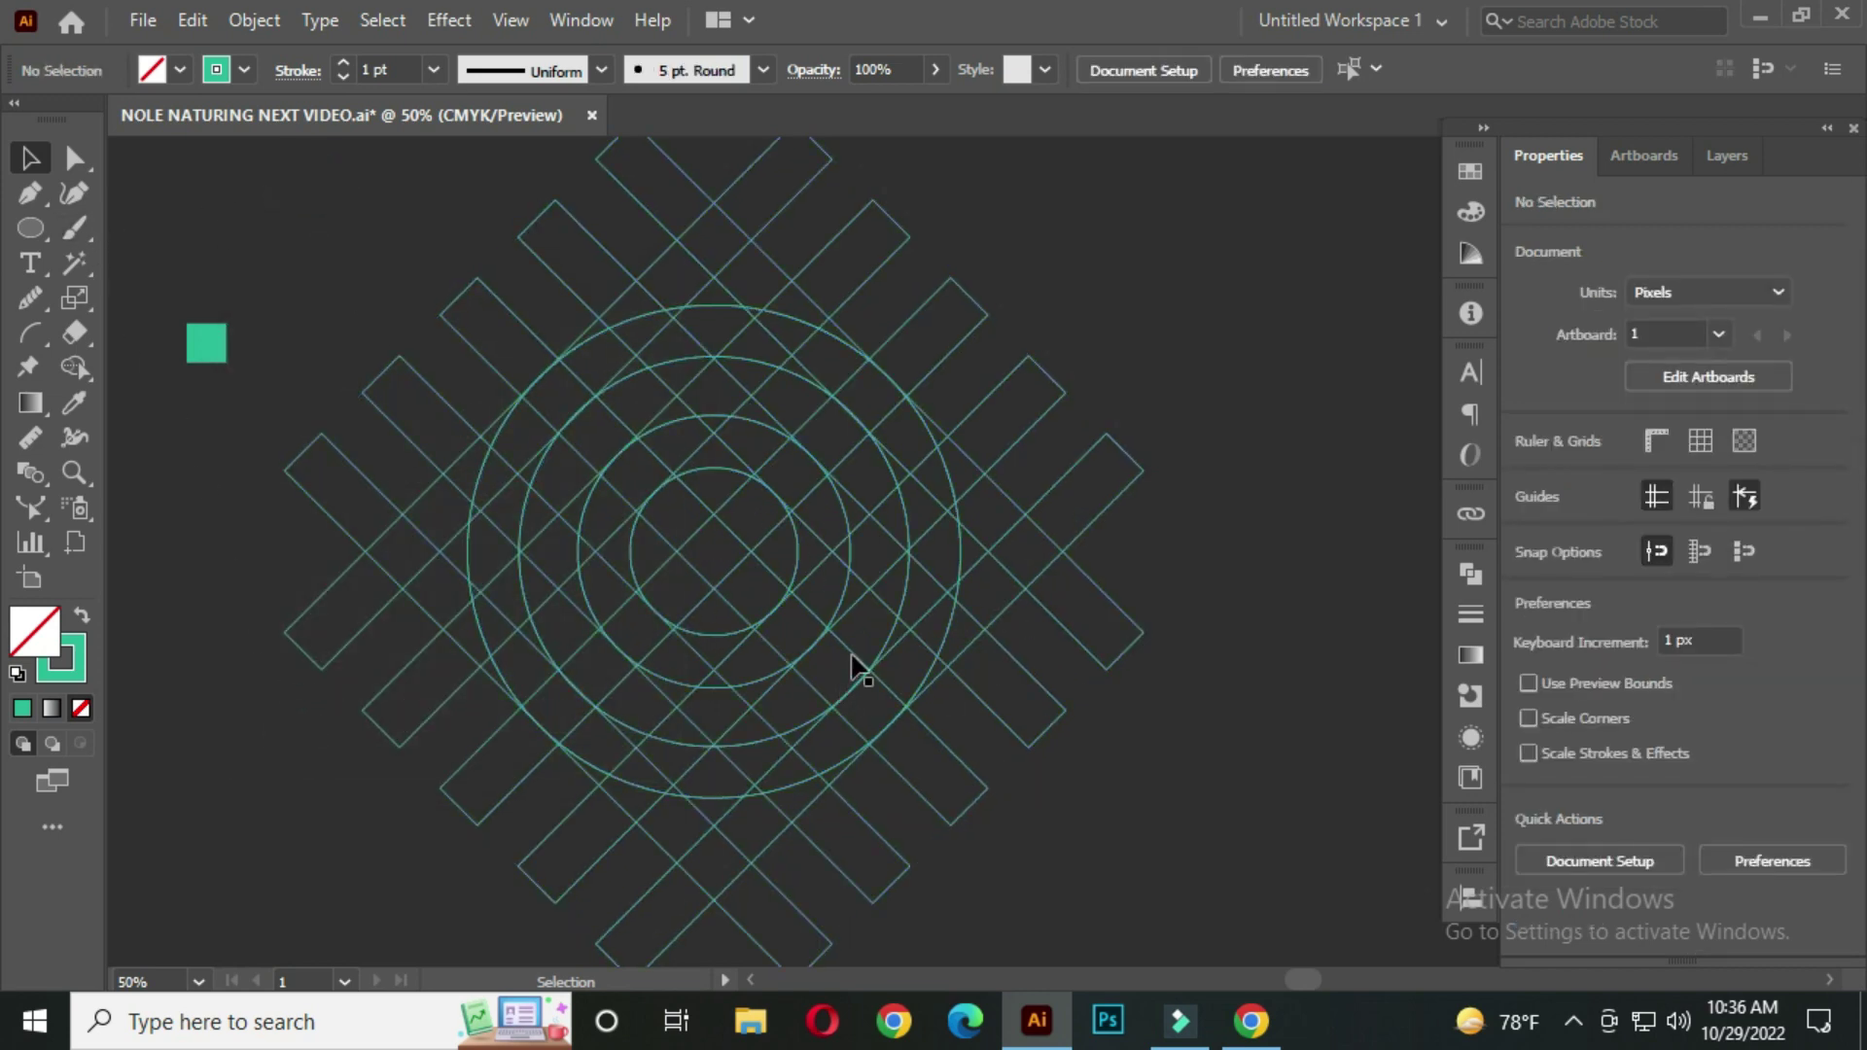
Select the whole crossed grid and scale it down proportionally about its centre to about 590 px wide
{"action": "left_click_drag", "start_coordinate": [801, 544], "coordinate": [881, 557]}
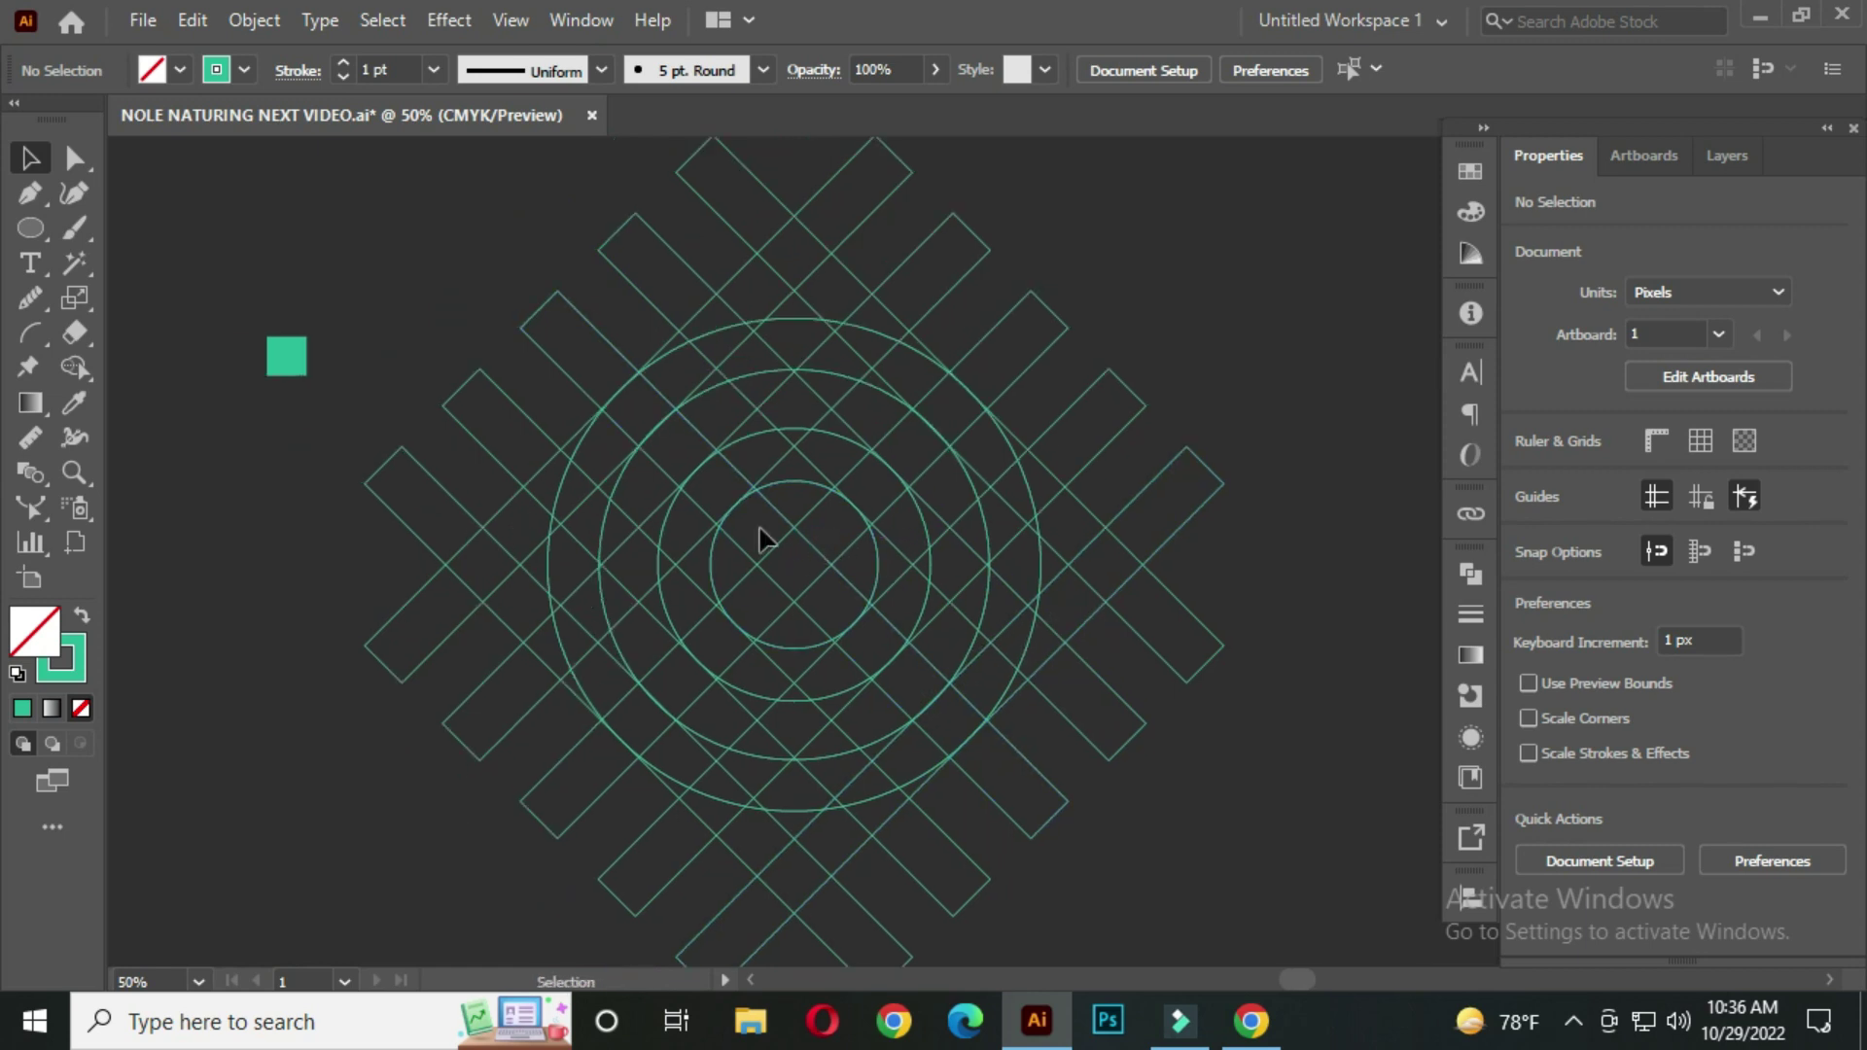
{"action": "left_click_drag", "start_coordinate": [417, 169], "coordinate": [1206, 914]}
{"action": "left_click_drag", "start_coordinate": [1223, 564], "coordinate": [1118, 593]}
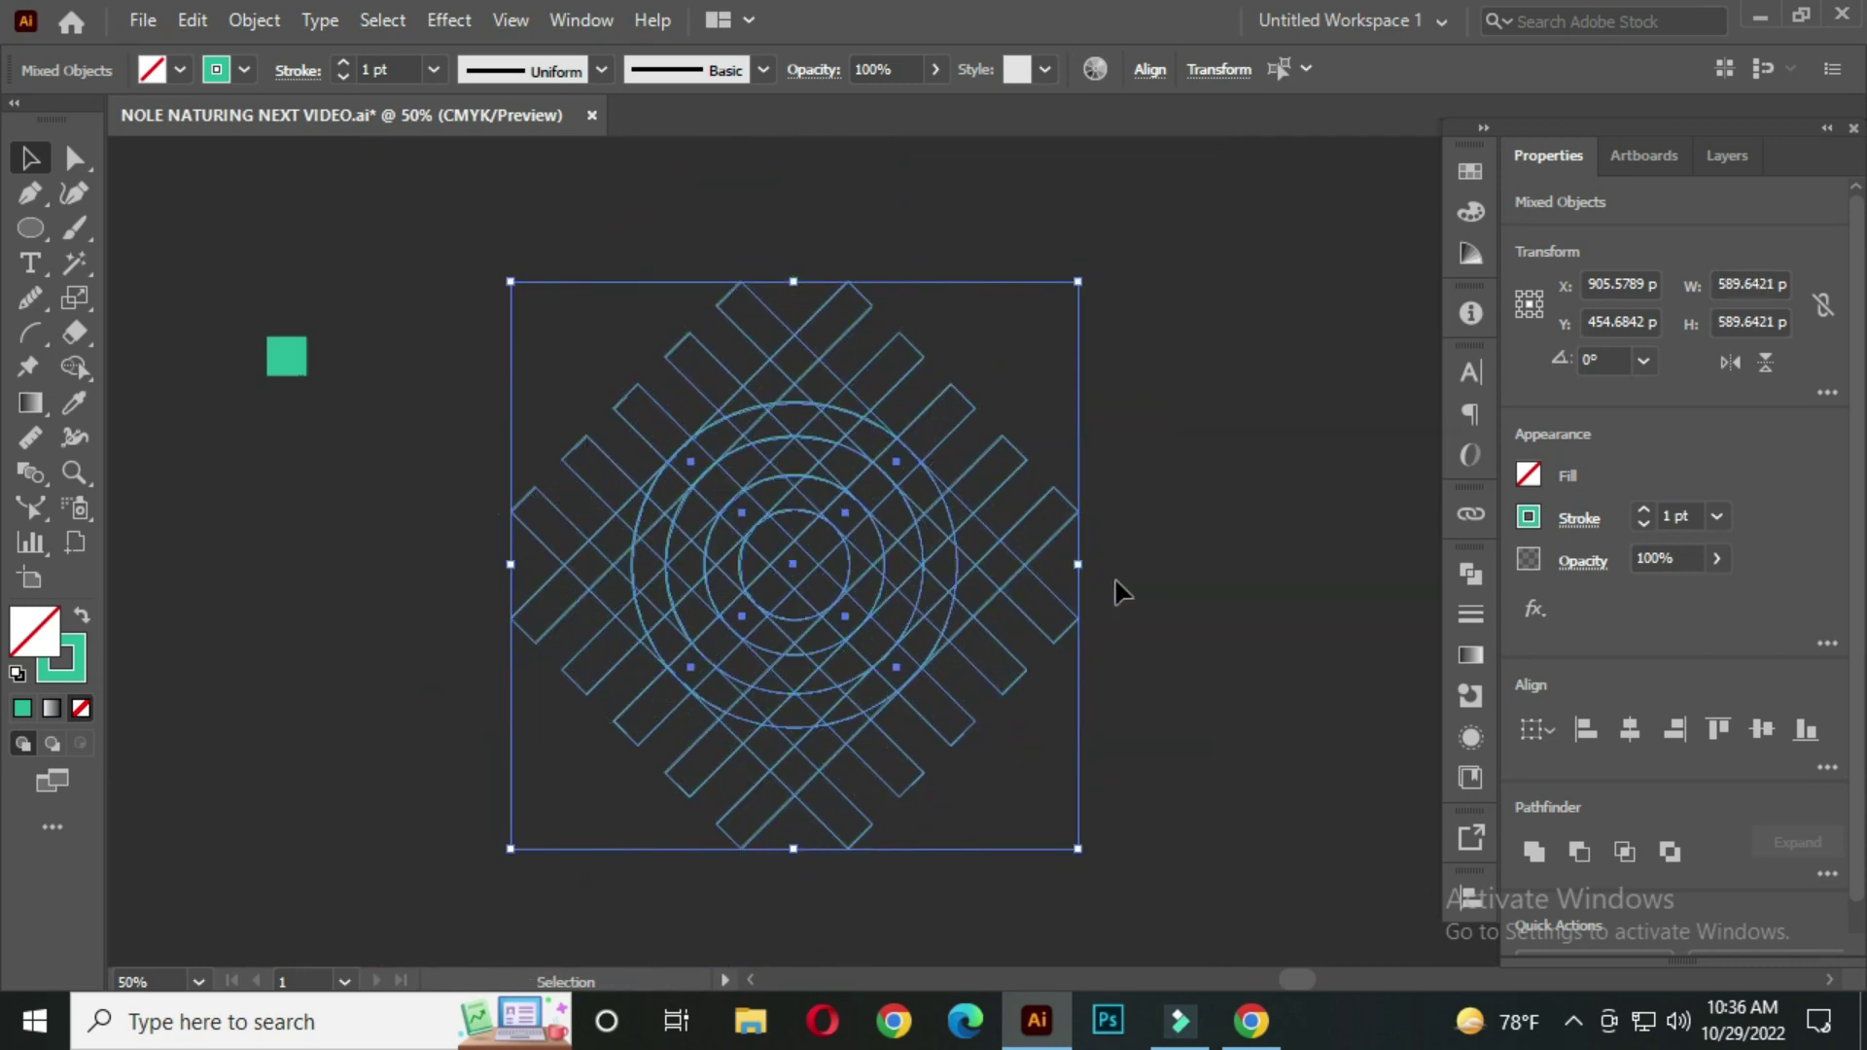
{"action": "left_click", "coordinate": [1181, 567]}
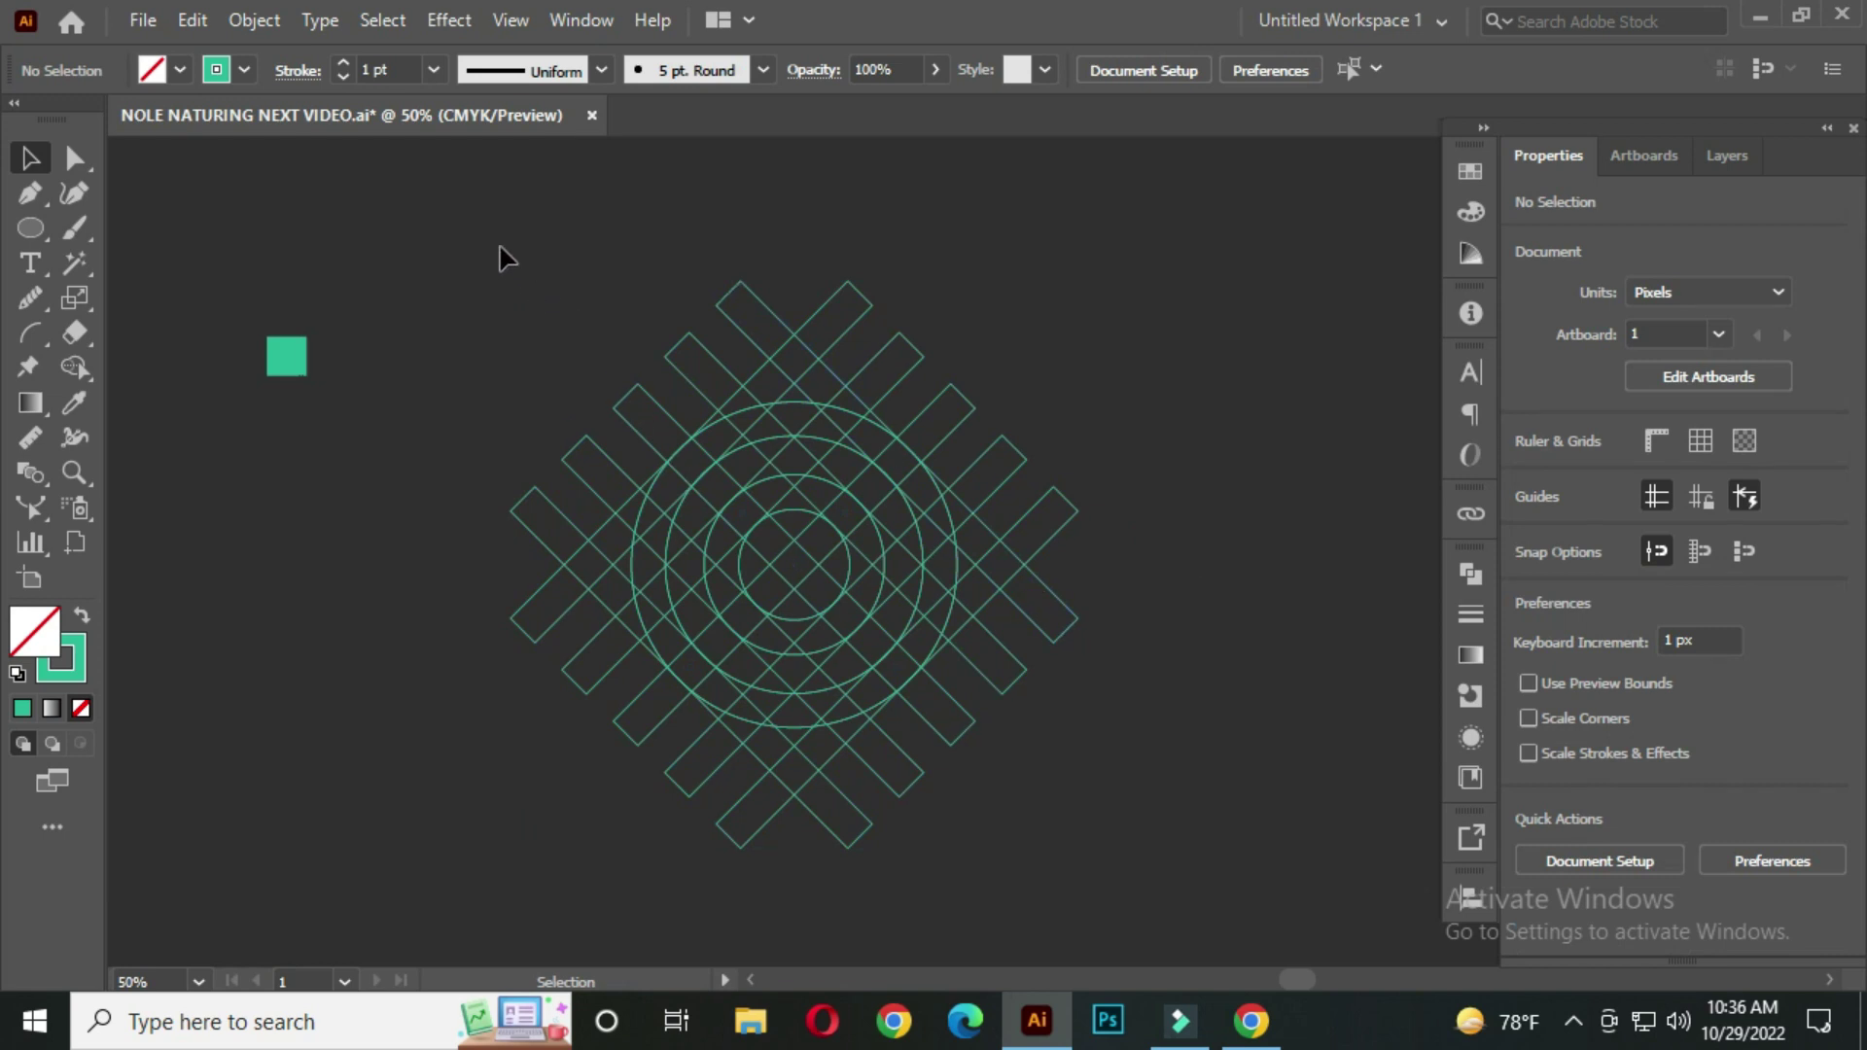
Select the whole grid, activate the Shape Builder tool and set the fill colour to red
{"action": "left_click_drag", "start_coordinate": [494, 239], "coordinate": [1143, 817]}
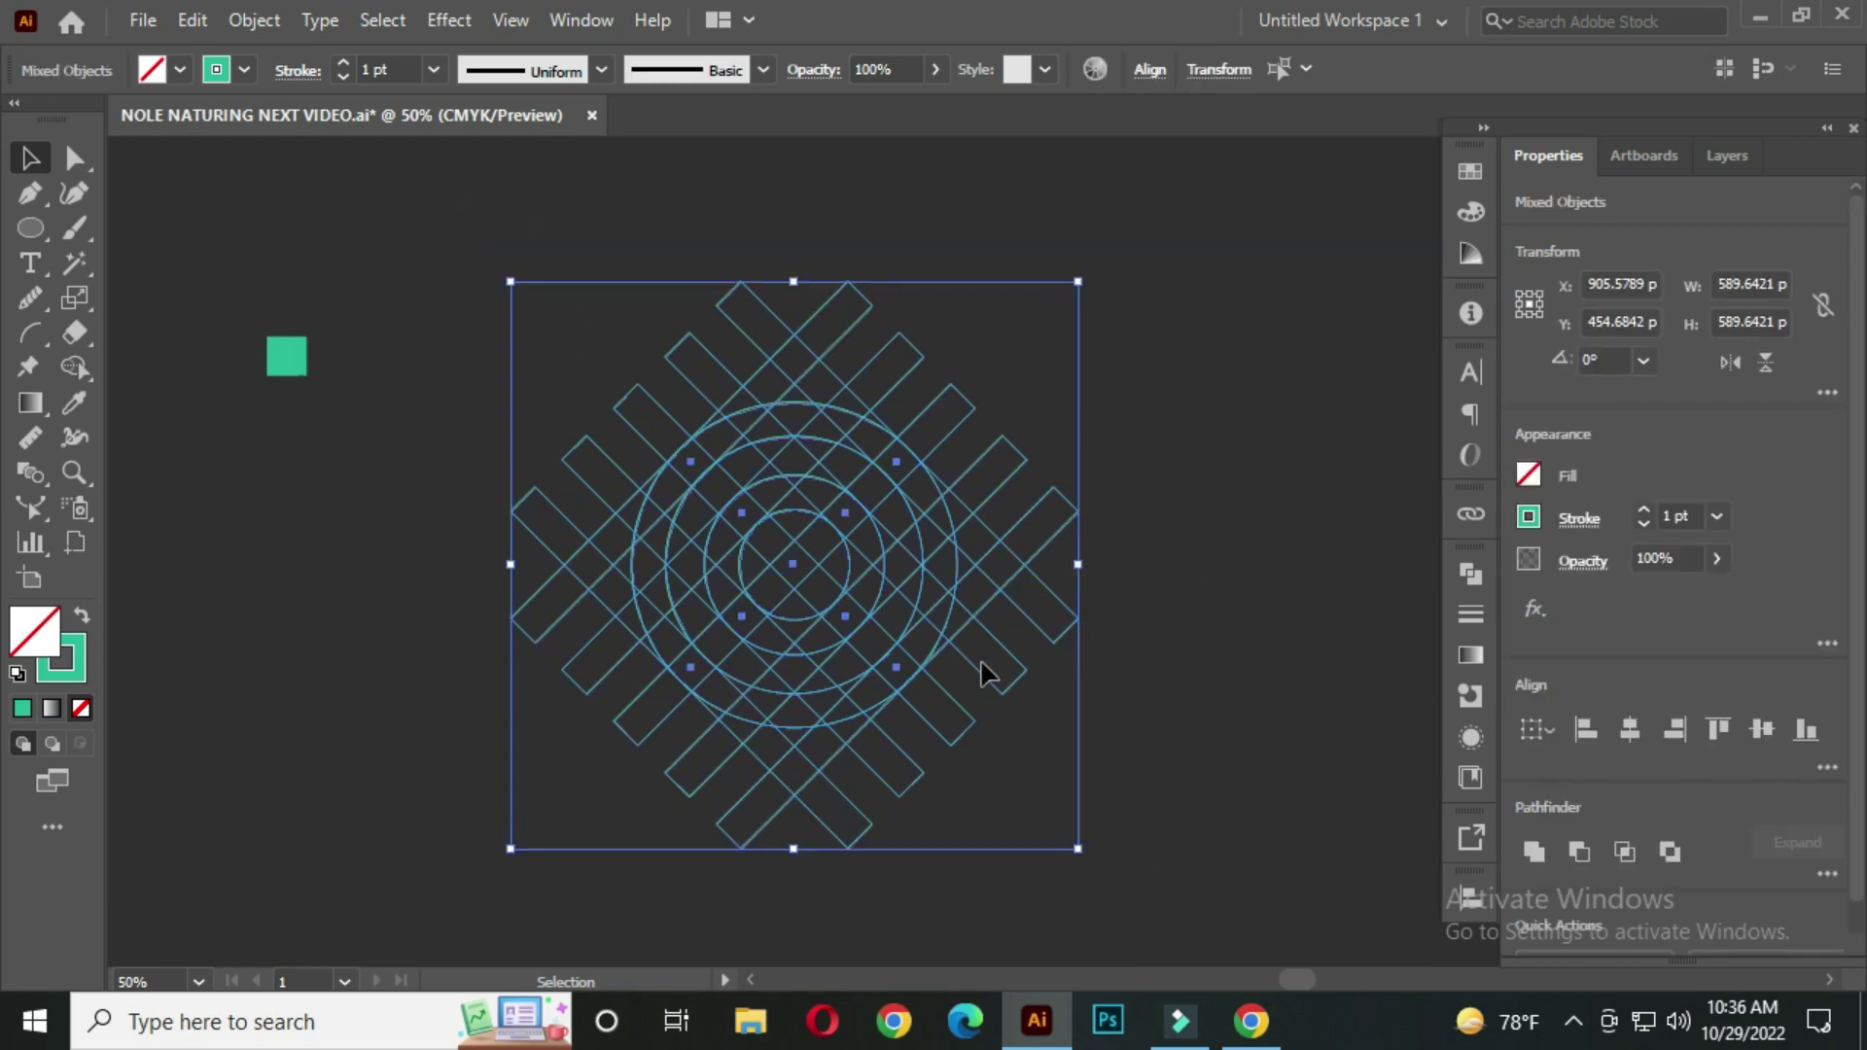
{"action": "left_click_drag", "start_coordinate": [72, 364], "coordinate": [190, 375]}
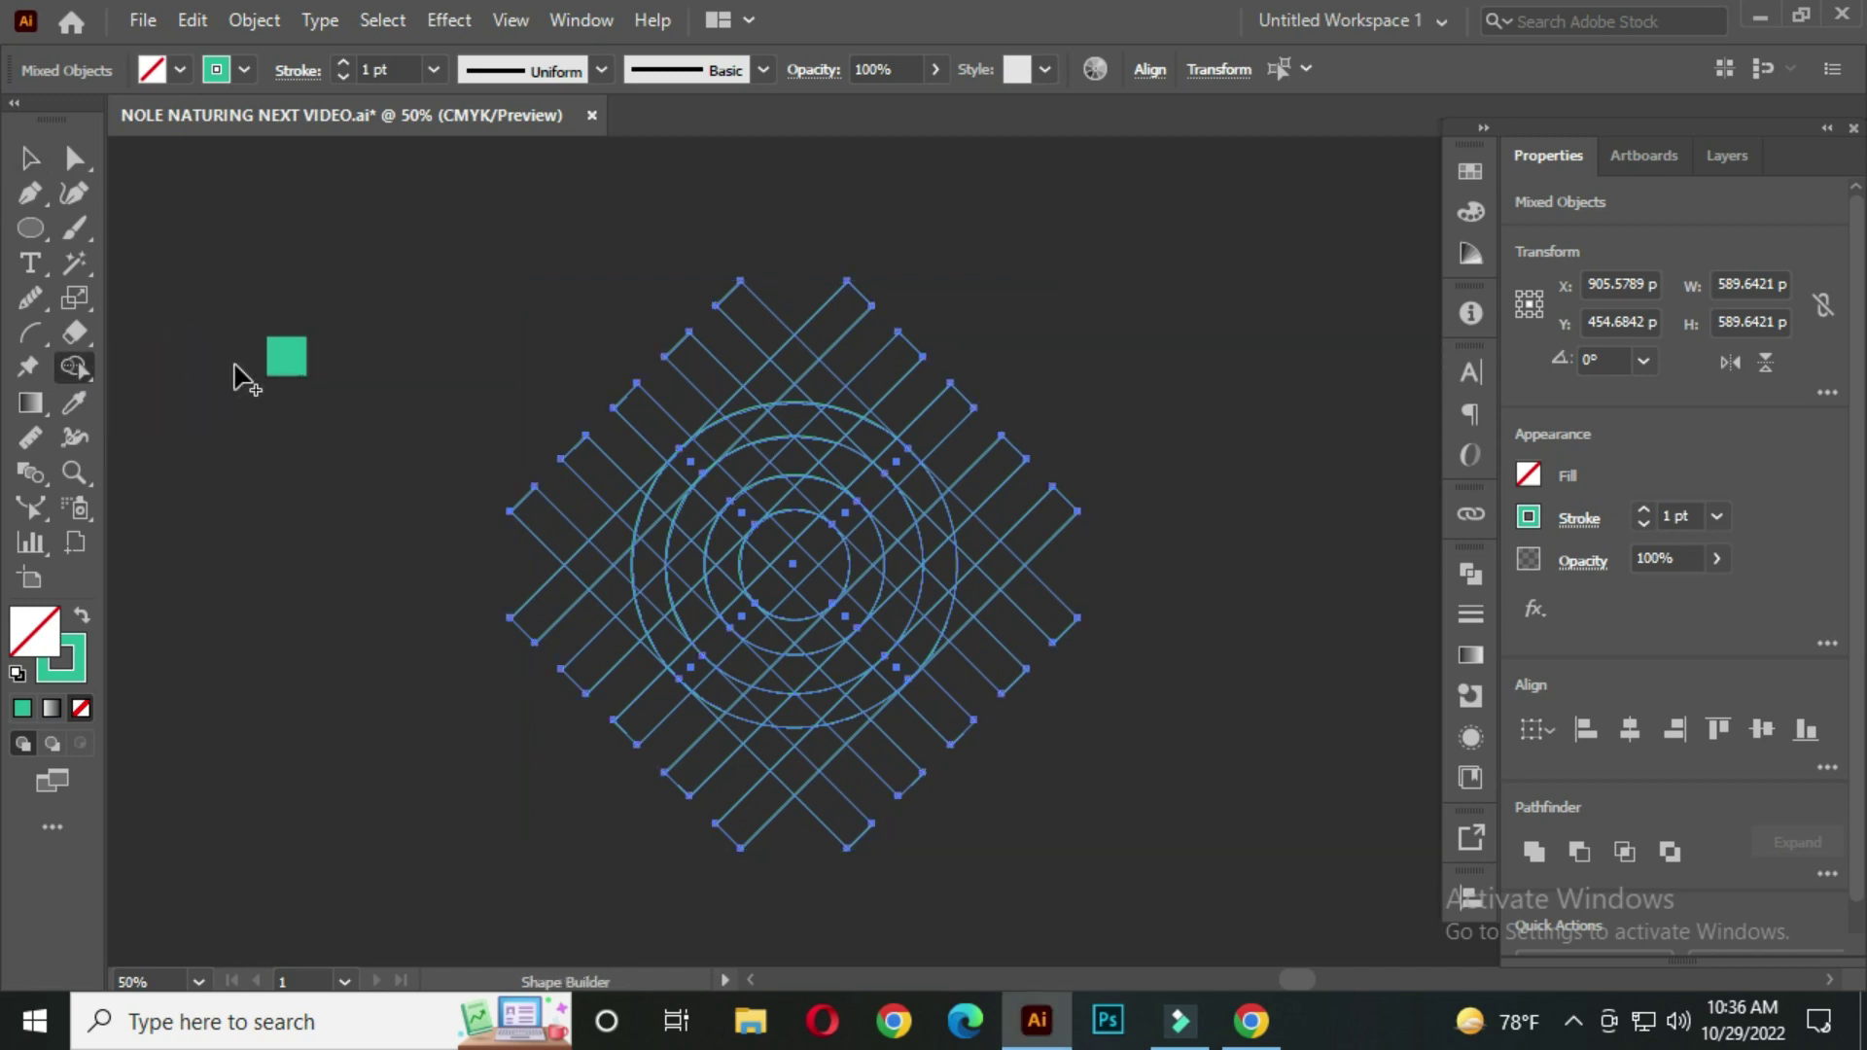
{"action": "left_click", "coordinate": [179, 72]}
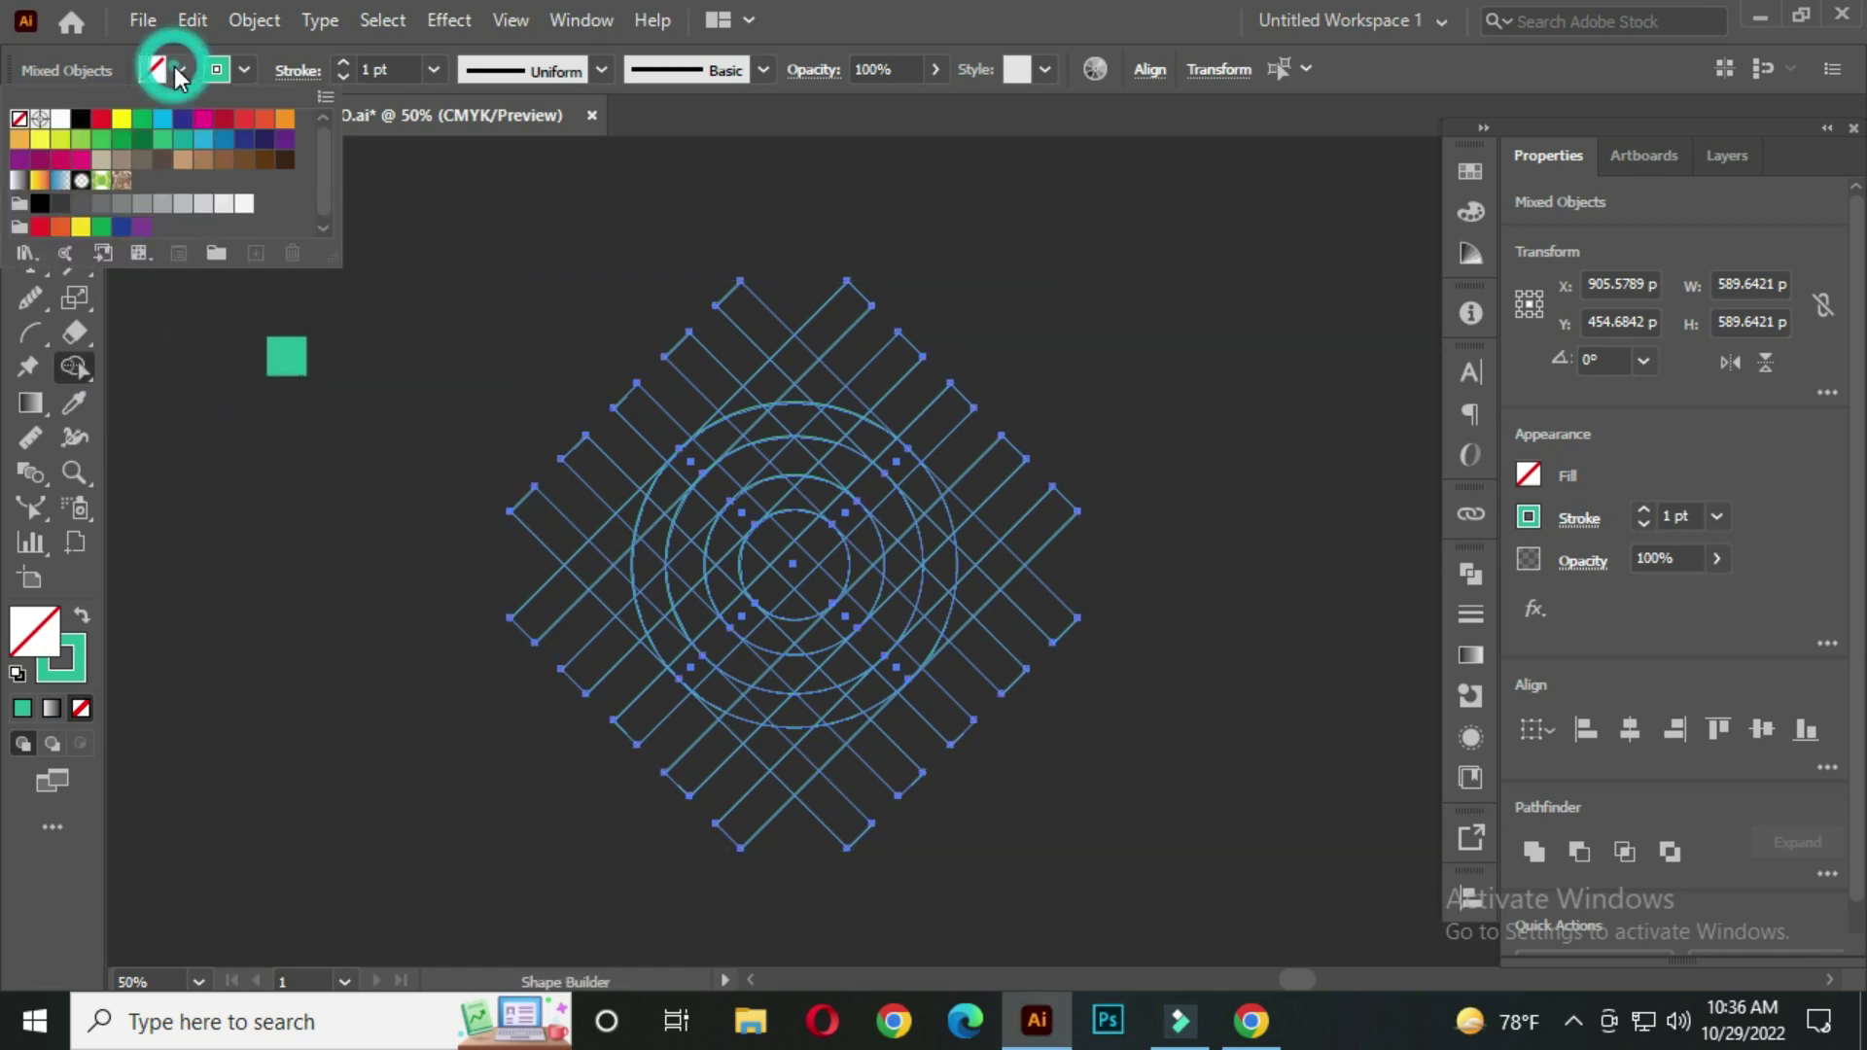
{"action": "left_click", "coordinate": [244, 120]}
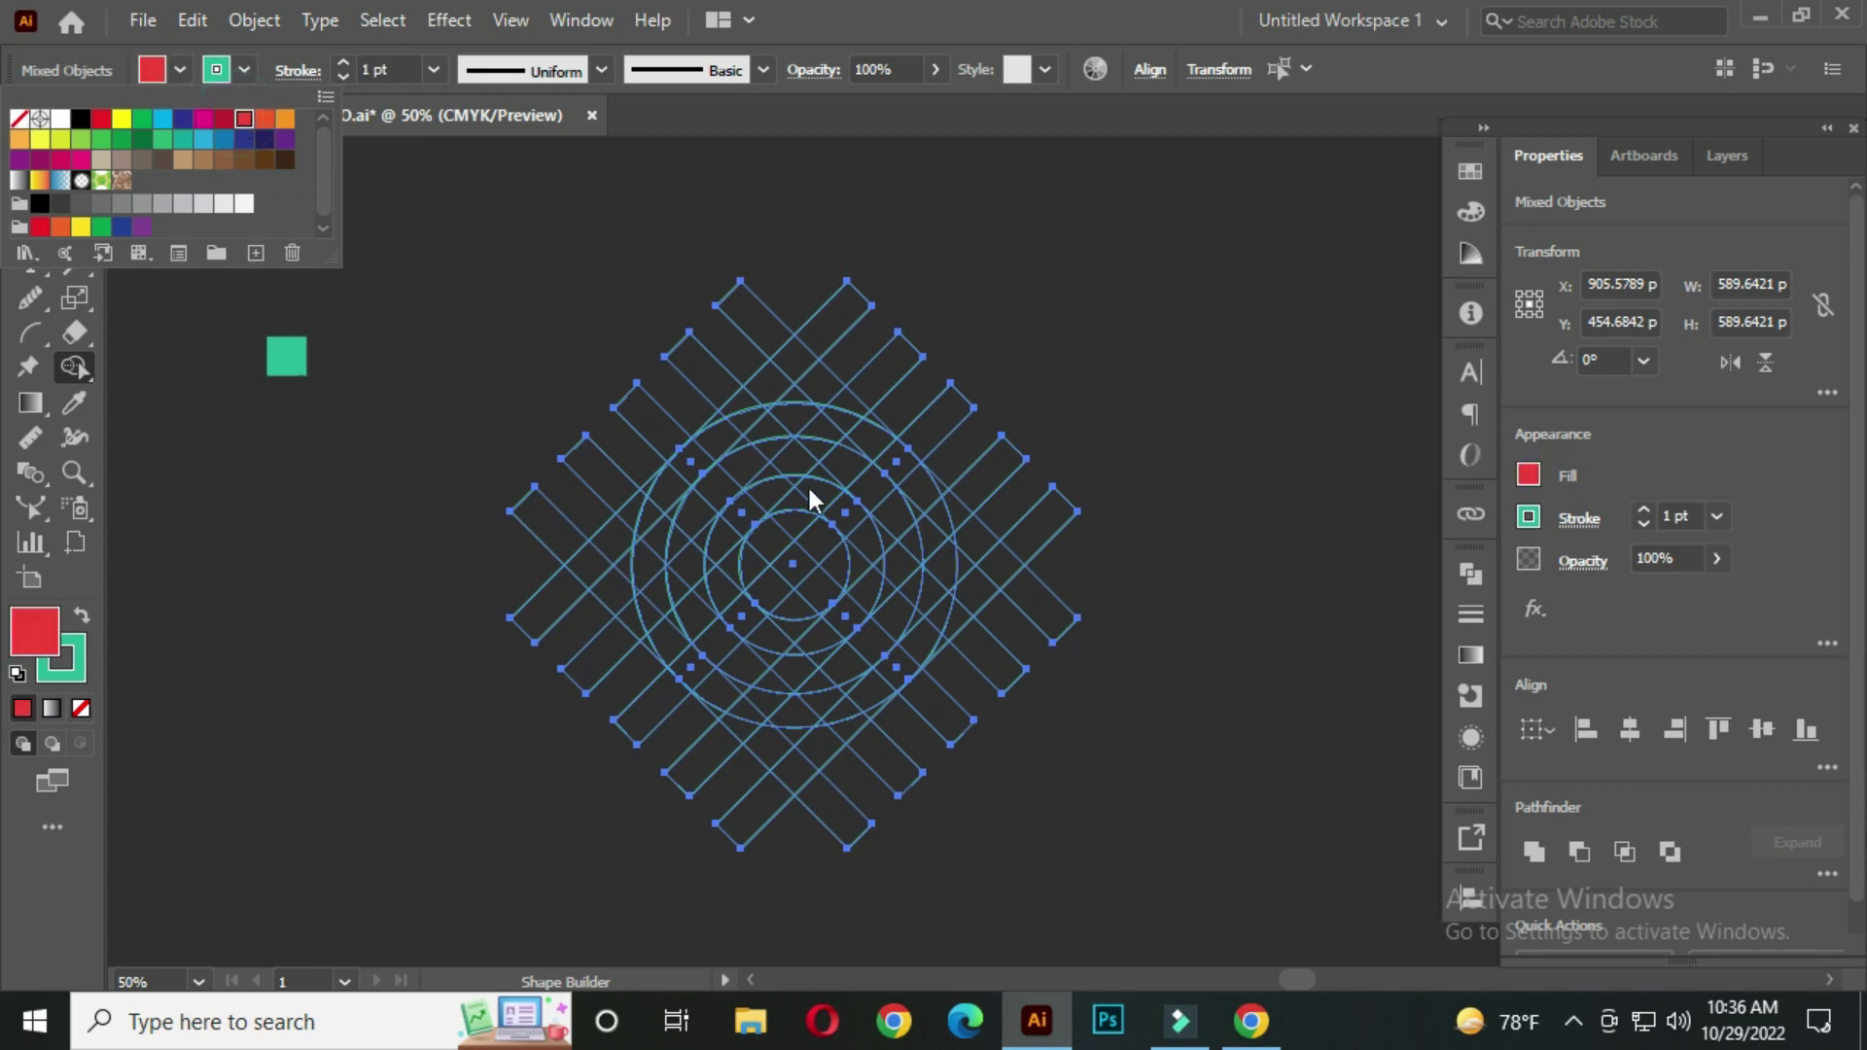
{"action": "left_click", "coordinate": [813, 630]}
Merge the outer ring's lower-left cells into one tapered red arc with Shape Builder, including the thin slivers along its inner edge
{"action": "scroll", "coordinate": [785, 707], "scroll_direction": "up", "scroll_amount": 3}
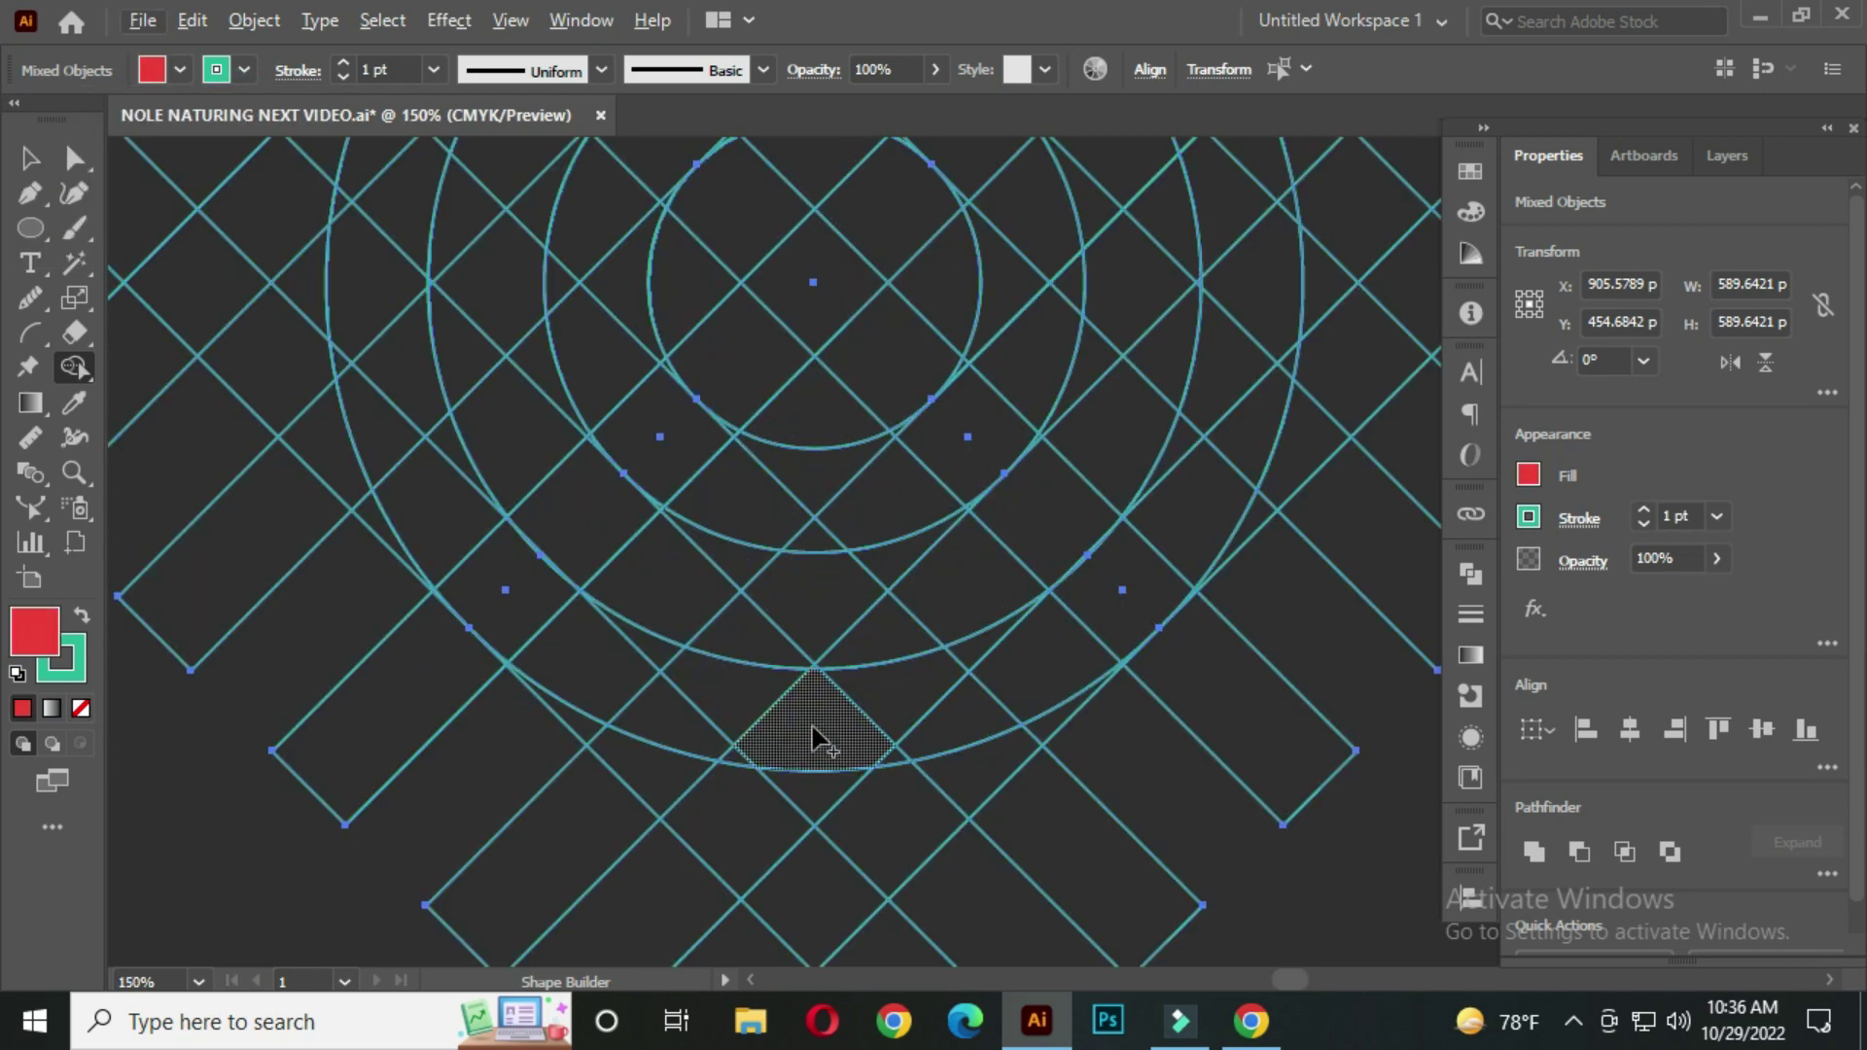
{"action": "left_click_drag", "start_coordinate": [726, 684], "coordinate": [824, 739]}
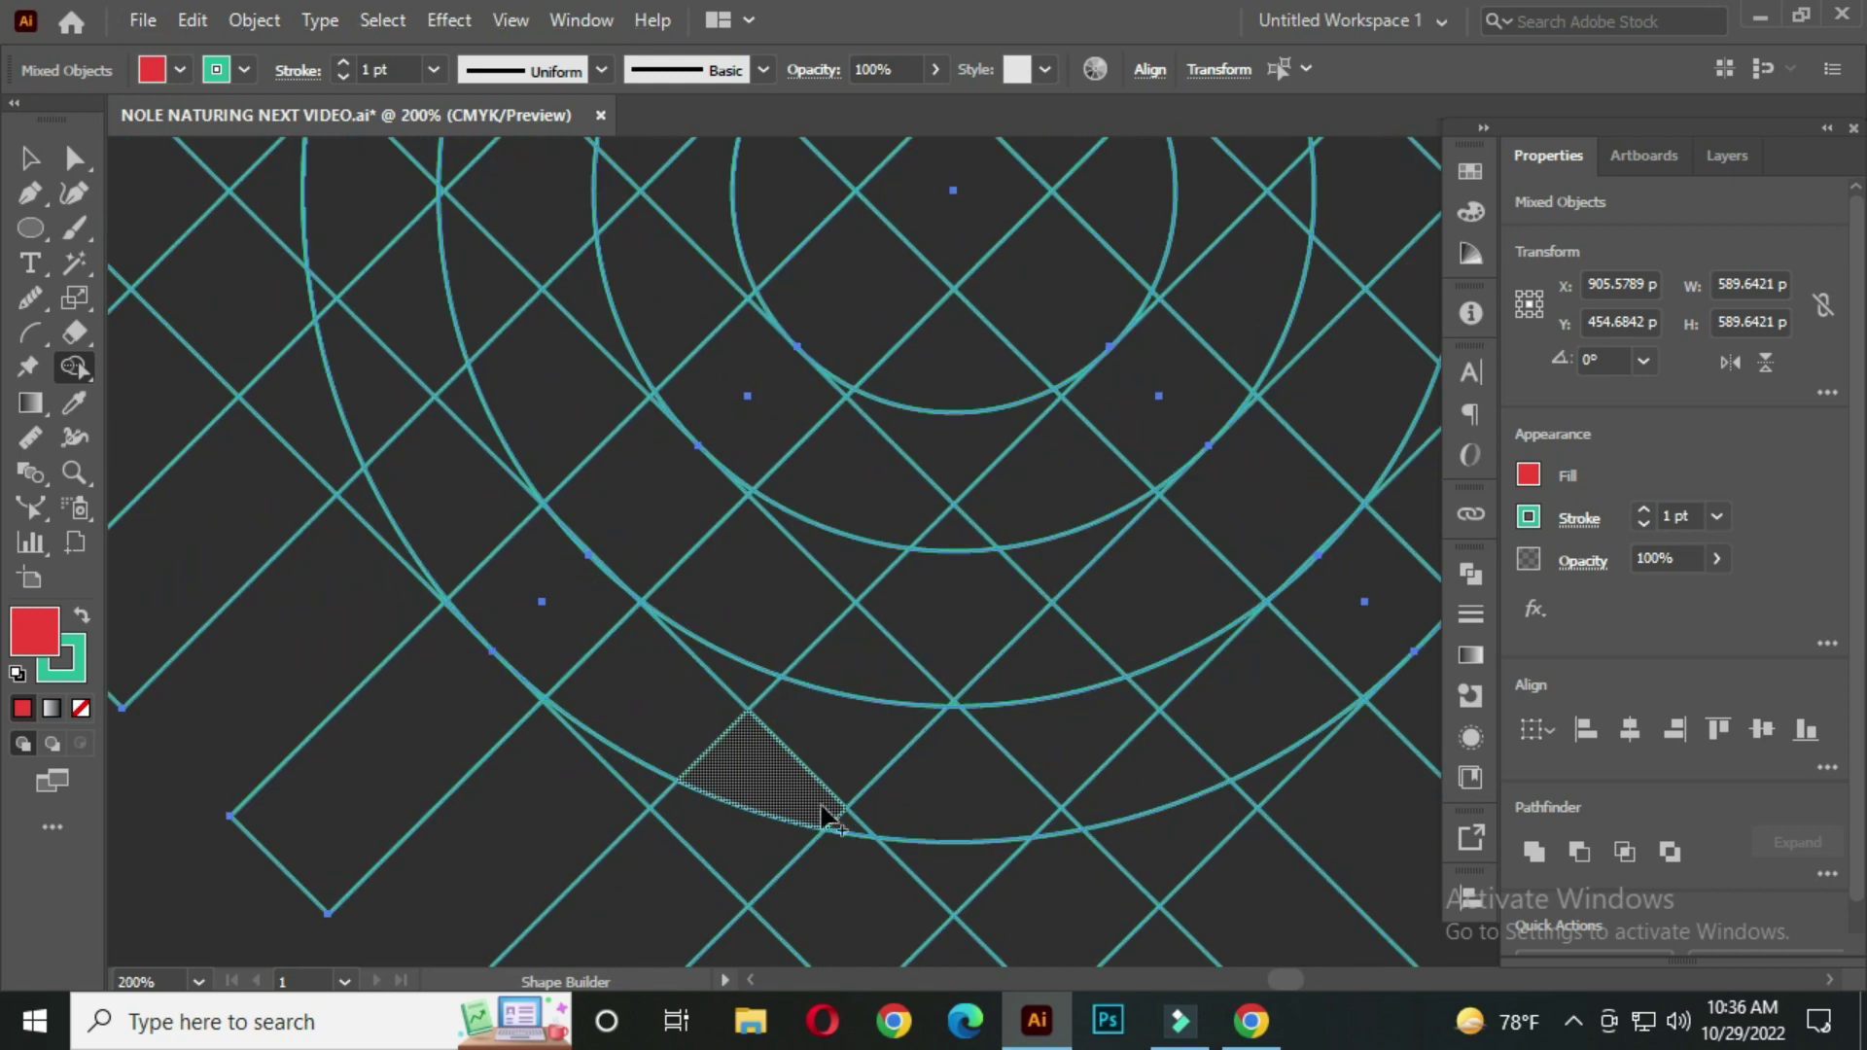
{"action": "scroll", "coordinate": [835, 824], "scroll_direction": "up", "scroll_amount": 1}
{"action": "mouse_move", "coordinate": [855, 835]}
{"action": "left_mouse_down"}
{"action": "mouse_move", "coordinate": [475, 617]}
{"action": "mouse_move", "coordinate": [434, 533]}
{"action": "mouse_move", "coordinate": [752, 783]}
{"action": "left_mouse_up"}
{"action": "key", "text": "space"}
{"action": "mouse_move", "coordinate": [697, 765]}
{"action": "left_mouse_down"}
{"action": "mouse_move", "coordinate": [610, 694]}
{"action": "mouse_move", "coordinate": [444, 490]}
{"action": "left_mouse_up"}
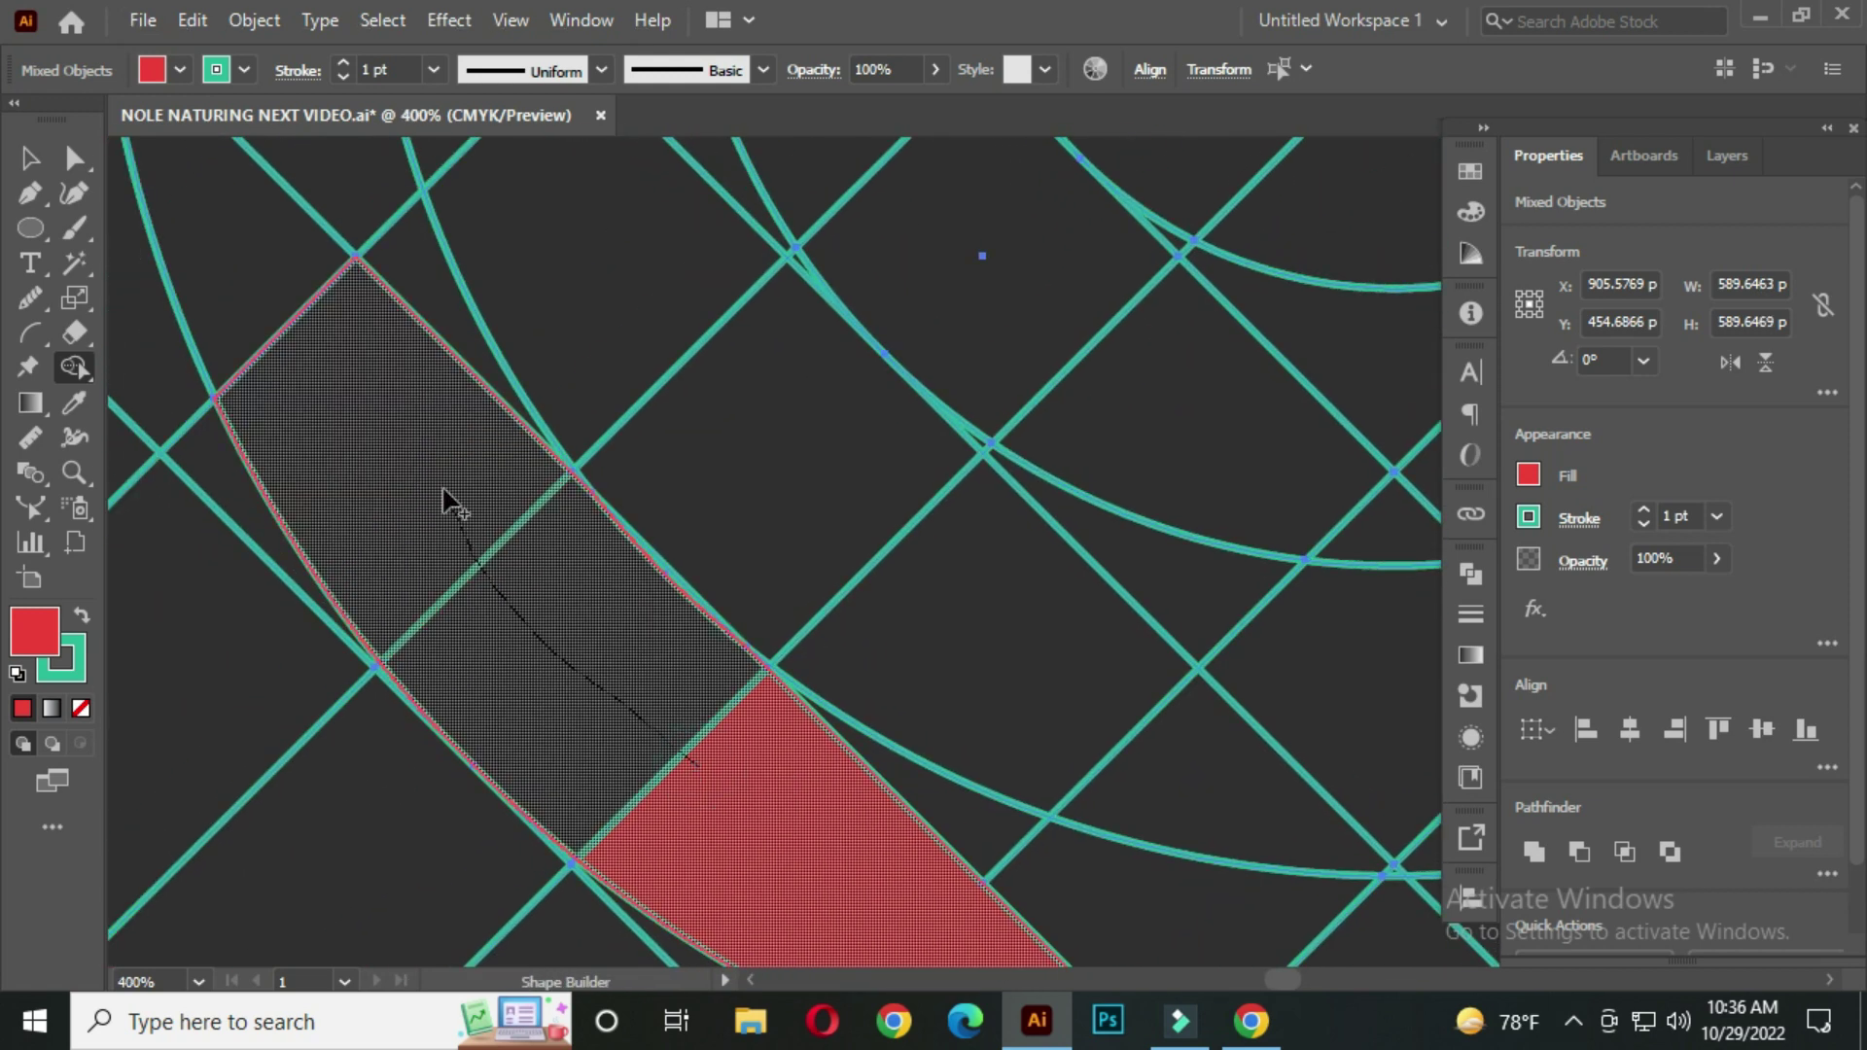
{"action": "left_click_drag", "start_coordinate": [404, 316], "coordinate": [487, 396]}
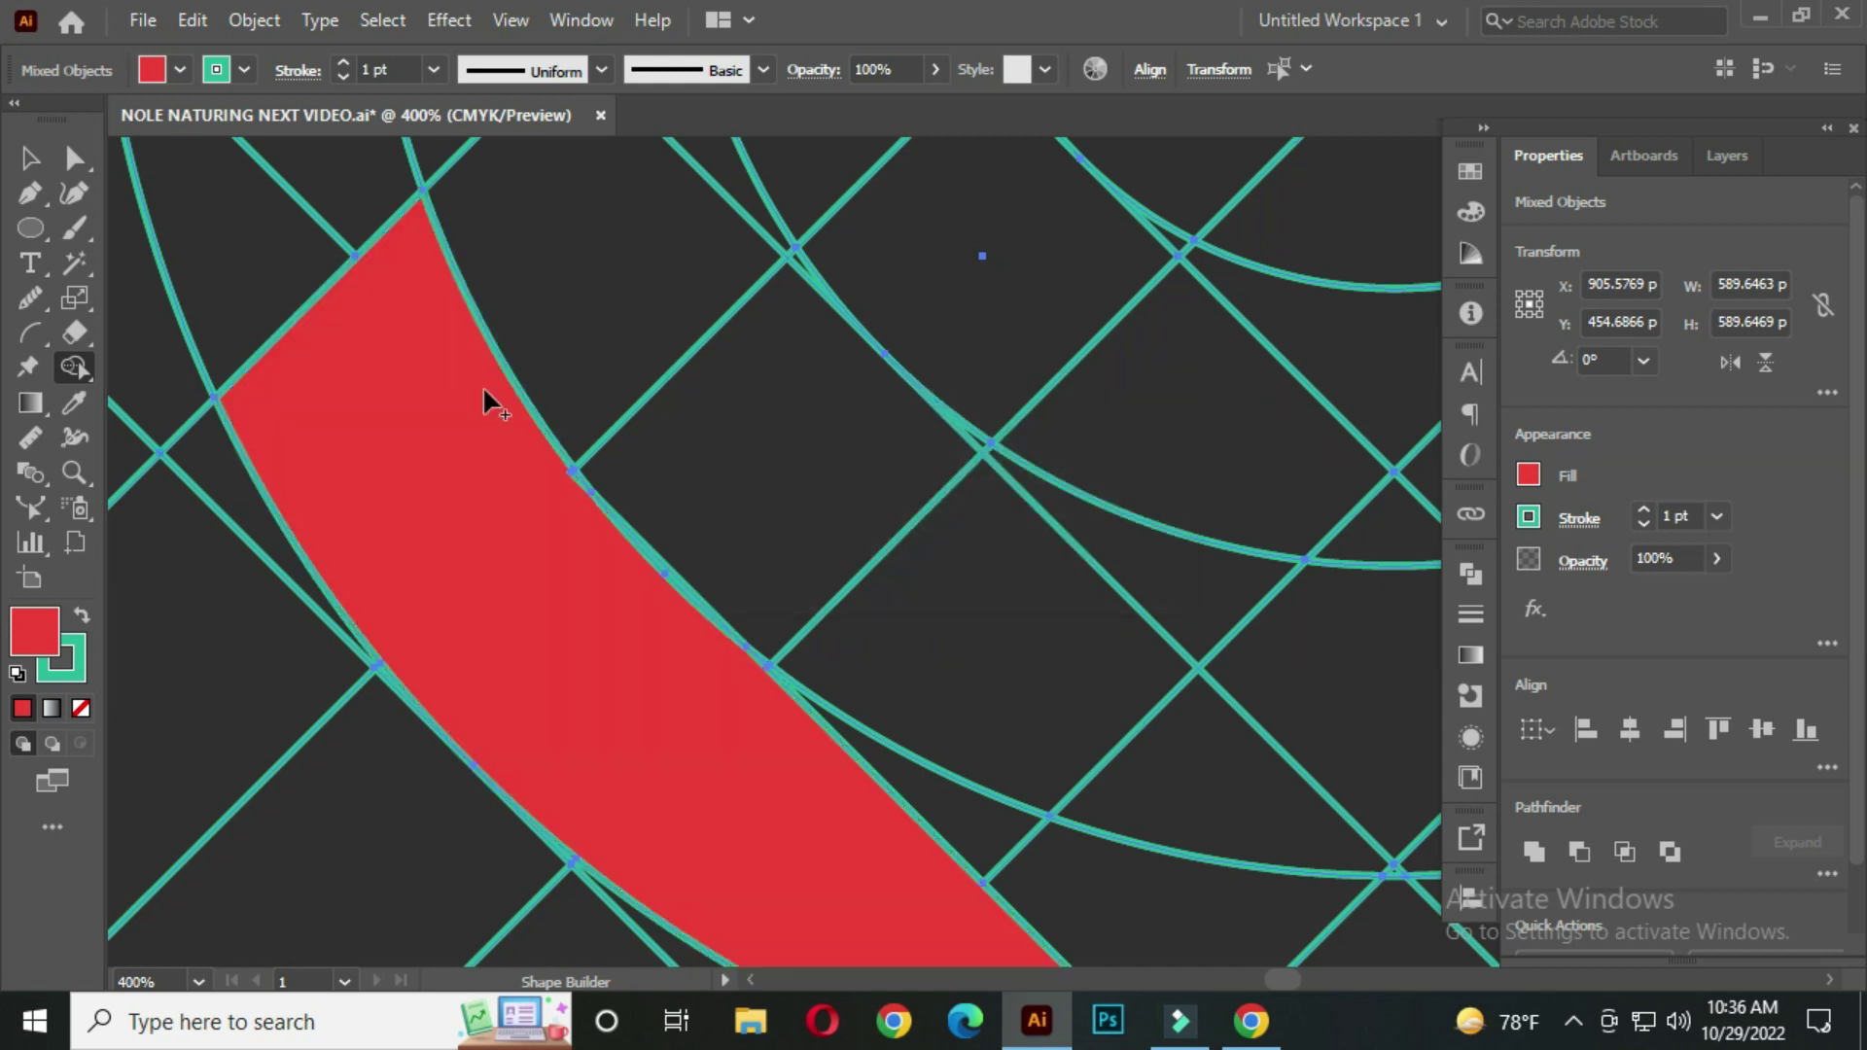
{"action": "scroll", "coordinate": [583, 505], "scroll_direction": "up", "scroll_amount": 4}
{"action": "left_click_drag", "start_coordinate": [517, 520], "coordinate": [512, 452]}
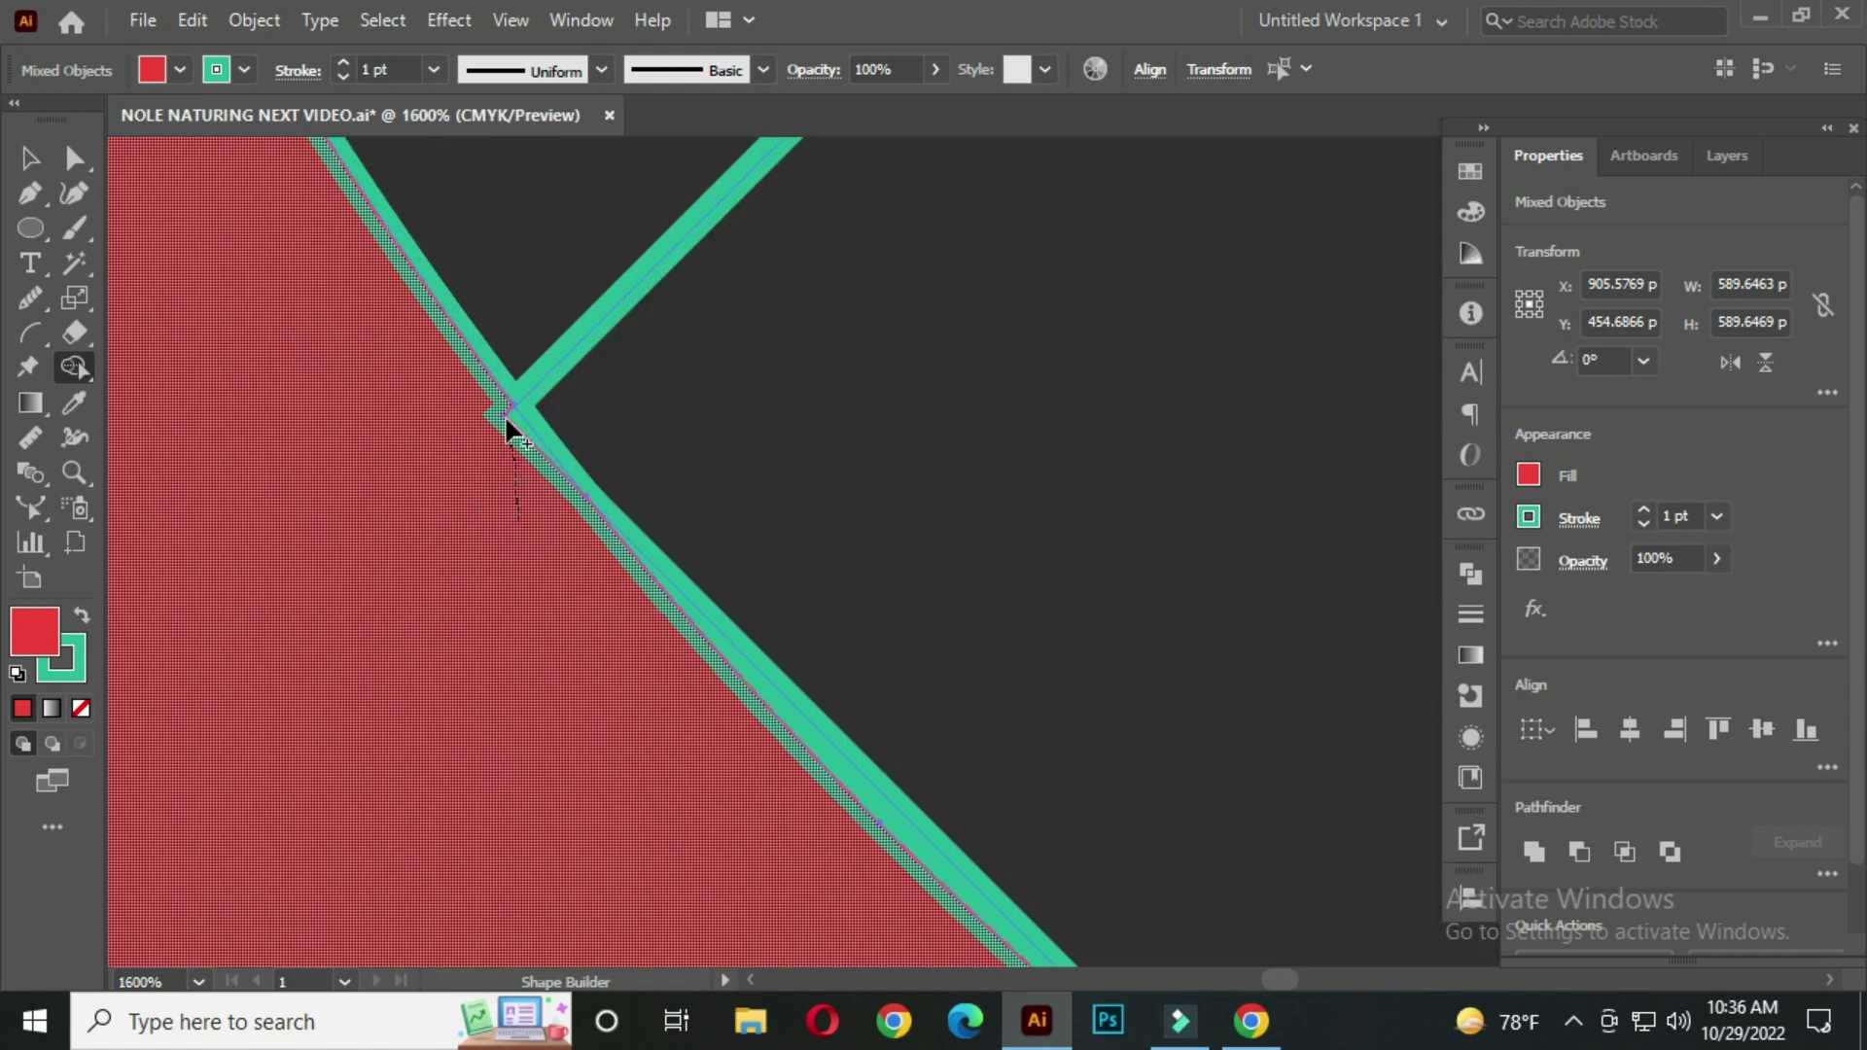
{"action": "scroll", "coordinate": [549, 481], "scroll_direction": "down", "scroll_amount": 5}
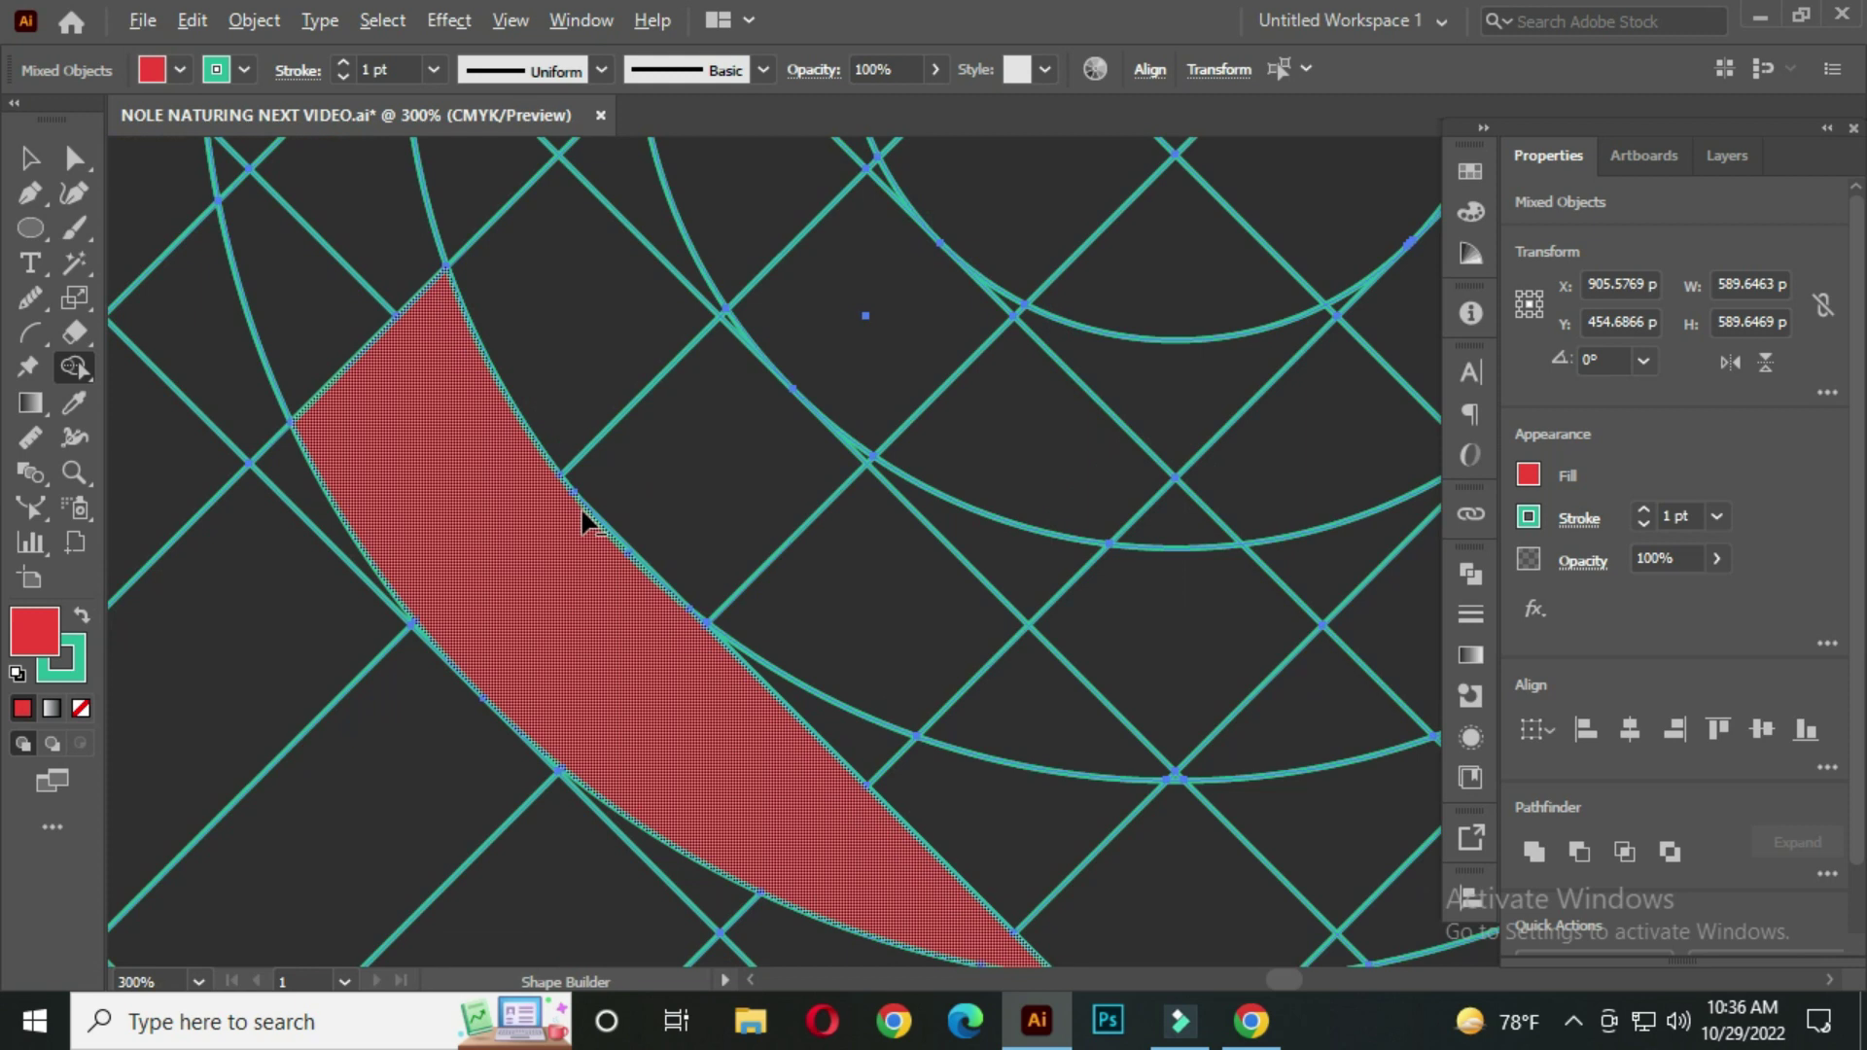
{"action": "scroll", "coordinate": [667, 571], "scroll_direction": "down", "scroll_amount": 4}
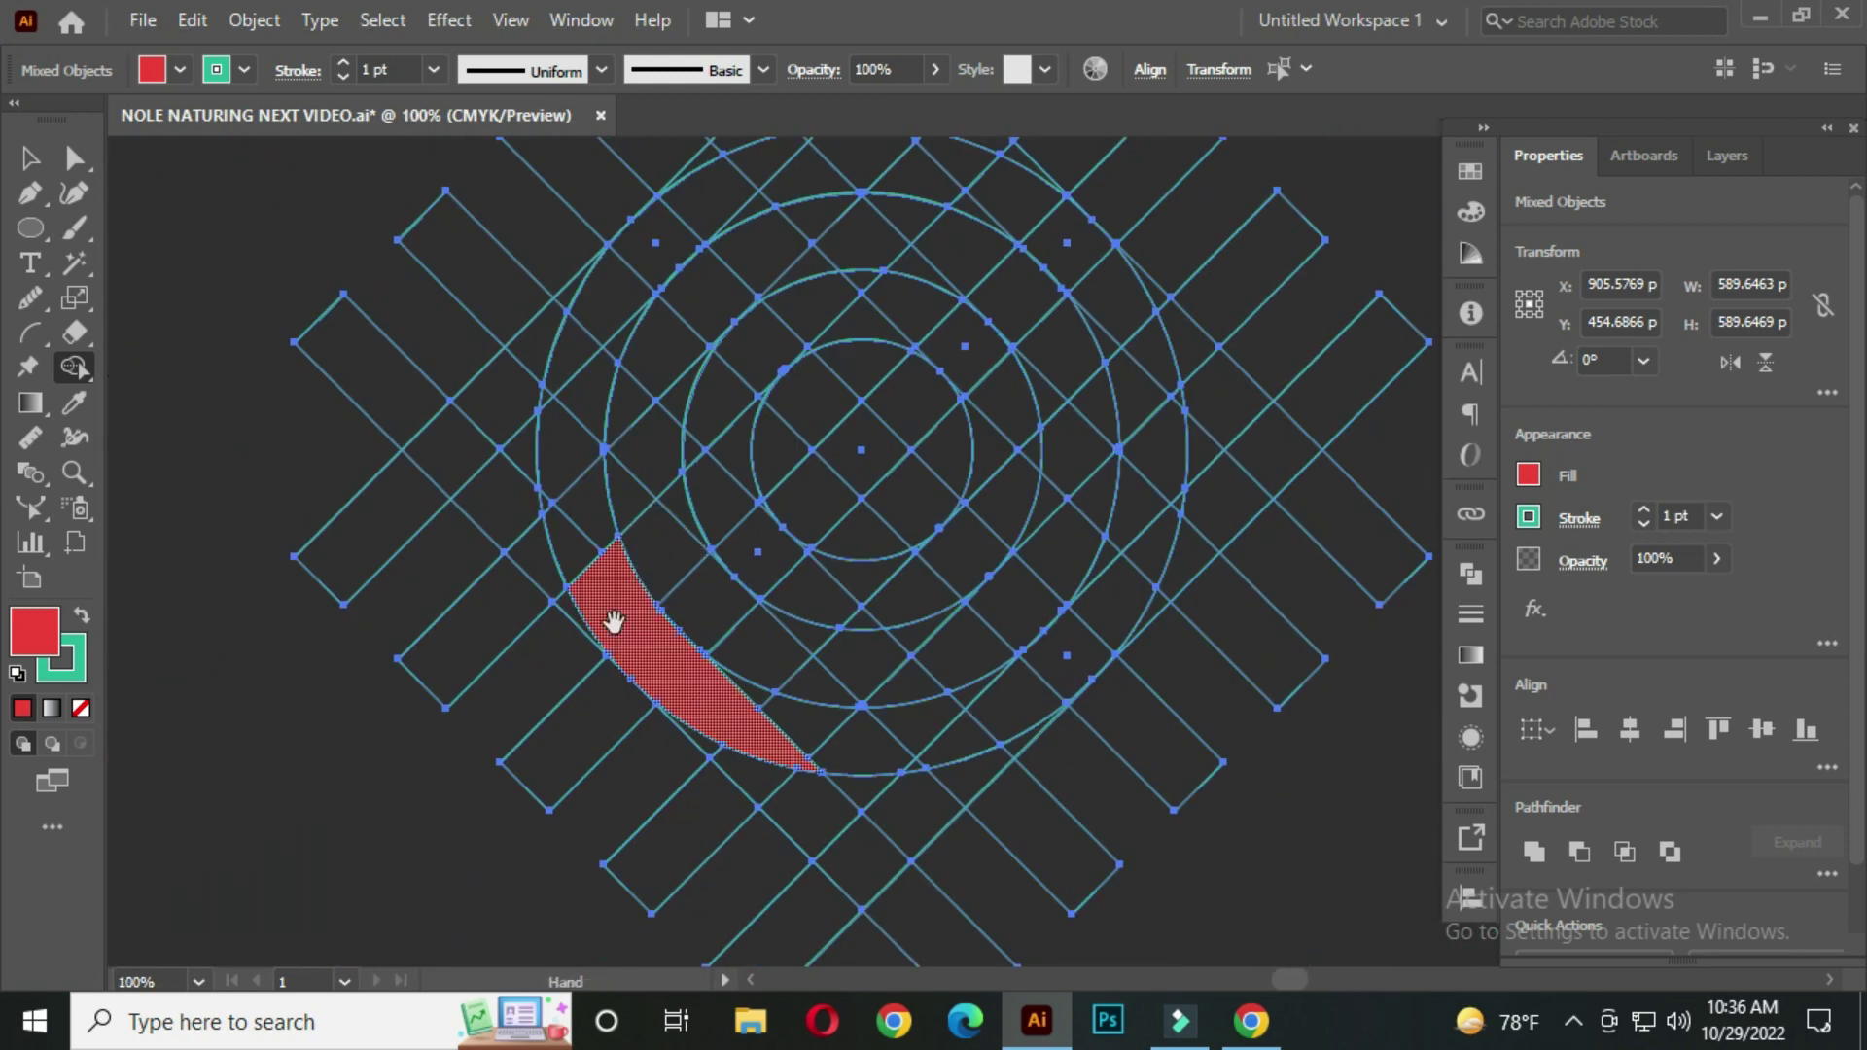
Extend the red arc up the left side of the outer ring to the upper-left diagonal by merging the ring's cells
{"action": "mouse_move", "coordinate": [613, 620]}
{"action": "left_mouse_down"}
{"action": "mouse_move", "coordinate": [593, 720]}
{"action": "mouse_move", "coordinate": [566, 452]}
{"action": "mouse_move", "coordinate": [611, 360]}
{"action": "mouse_move", "coordinate": [539, 514]}
{"action": "left_mouse_up"}
{"action": "scroll", "coordinate": [541, 515], "scroll_direction": "up", "scroll_amount": 3}
{"action": "mouse_move", "coordinate": [516, 412]}
{"action": "left_mouse_down"}
{"action": "mouse_move", "coordinate": [487, 558]}
{"action": "mouse_move", "coordinate": [578, 488]}
{"action": "left_mouse_up"}
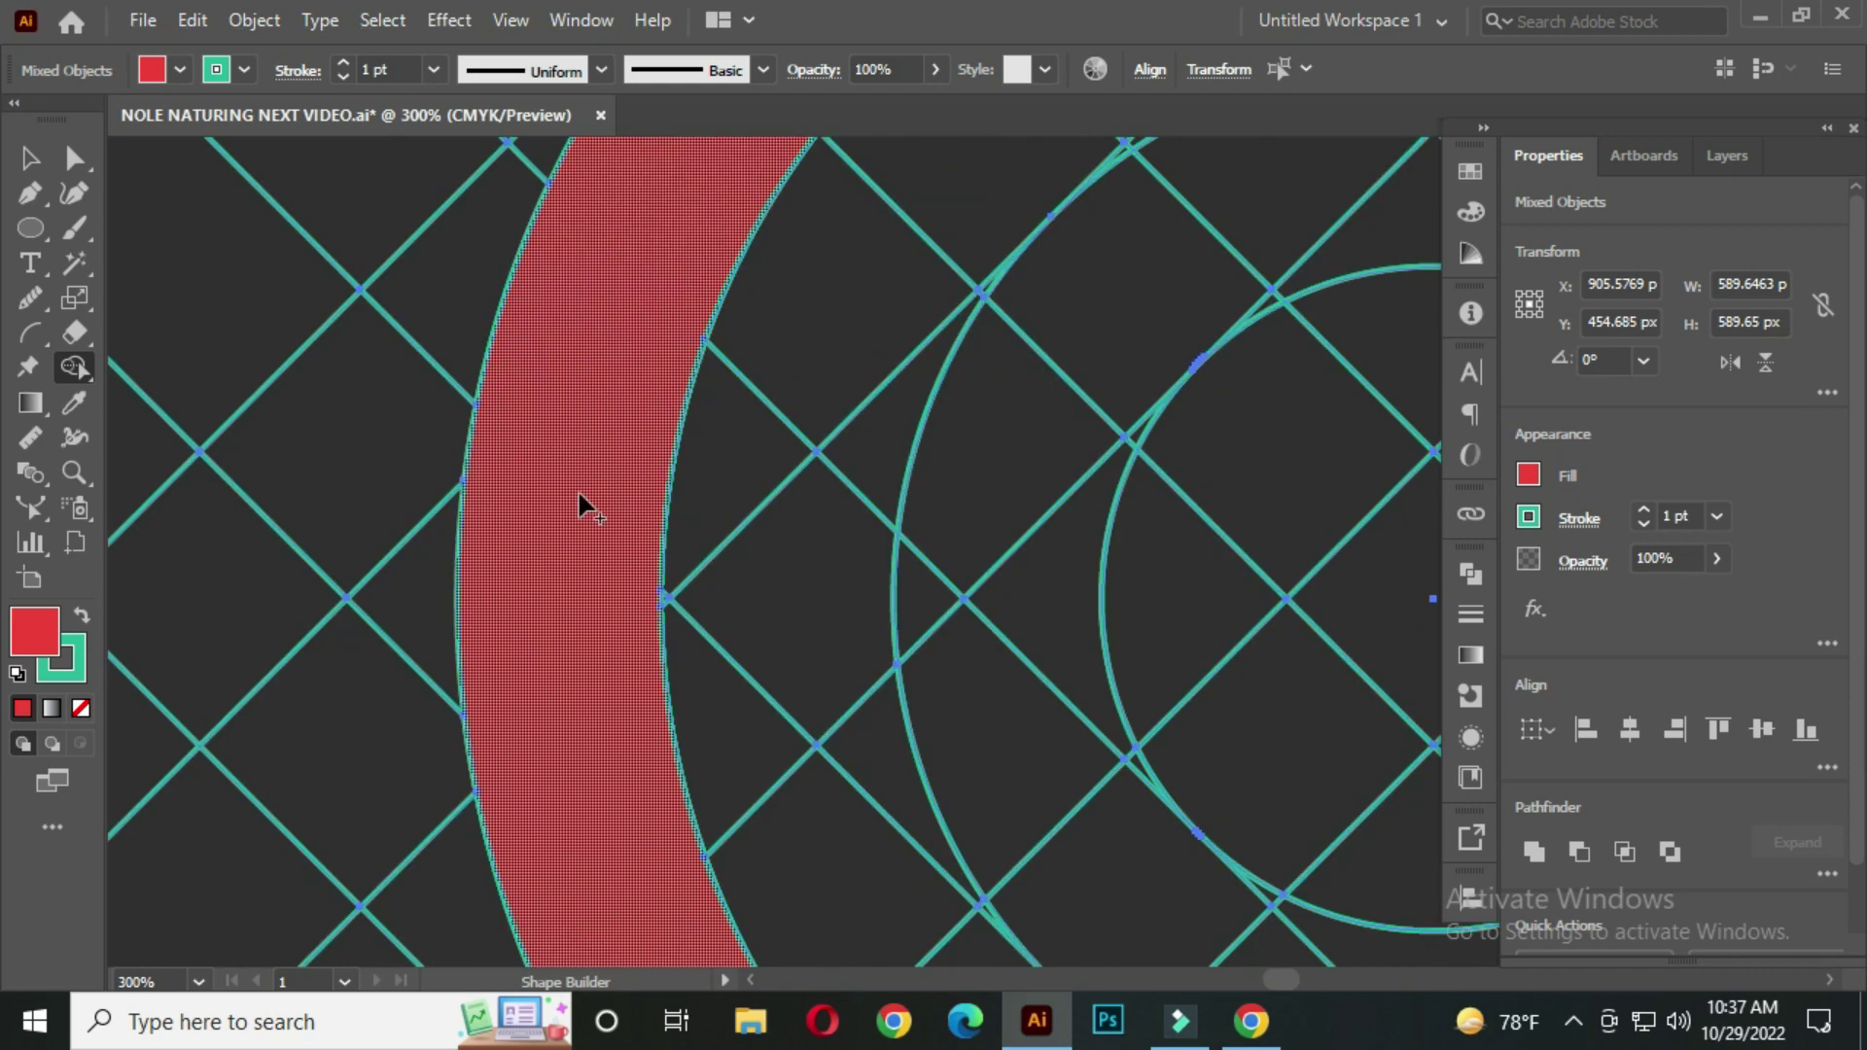
{"action": "left_click_drag", "start_coordinate": [570, 690], "coordinate": [493, 294]}
Merge the central diagonal band from the arc's upper end to the lower-right ring, and continue up the ring's right side into the upper diagonal band
{"action": "scroll", "coordinate": [500, 767], "scroll_direction": "down", "scroll_amount": 4}
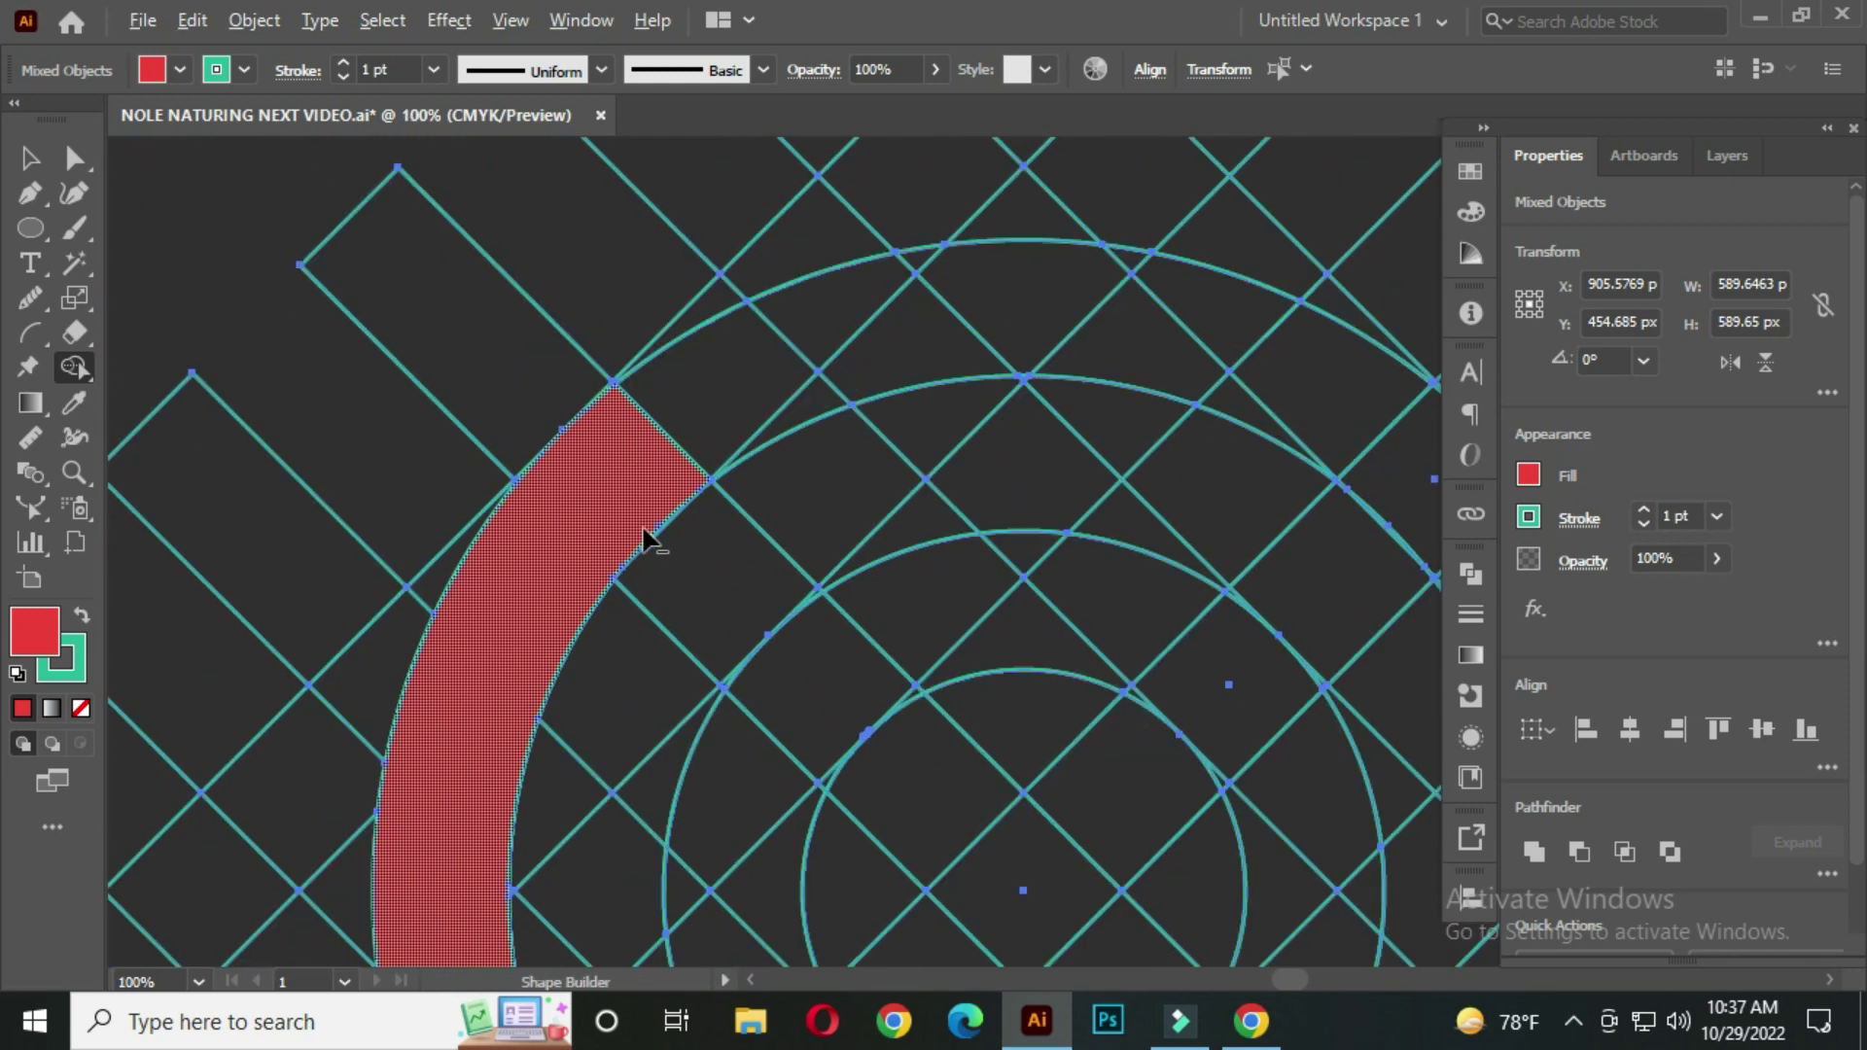
{"action": "left_click_drag", "start_coordinate": [597, 476], "coordinate": [712, 601]}
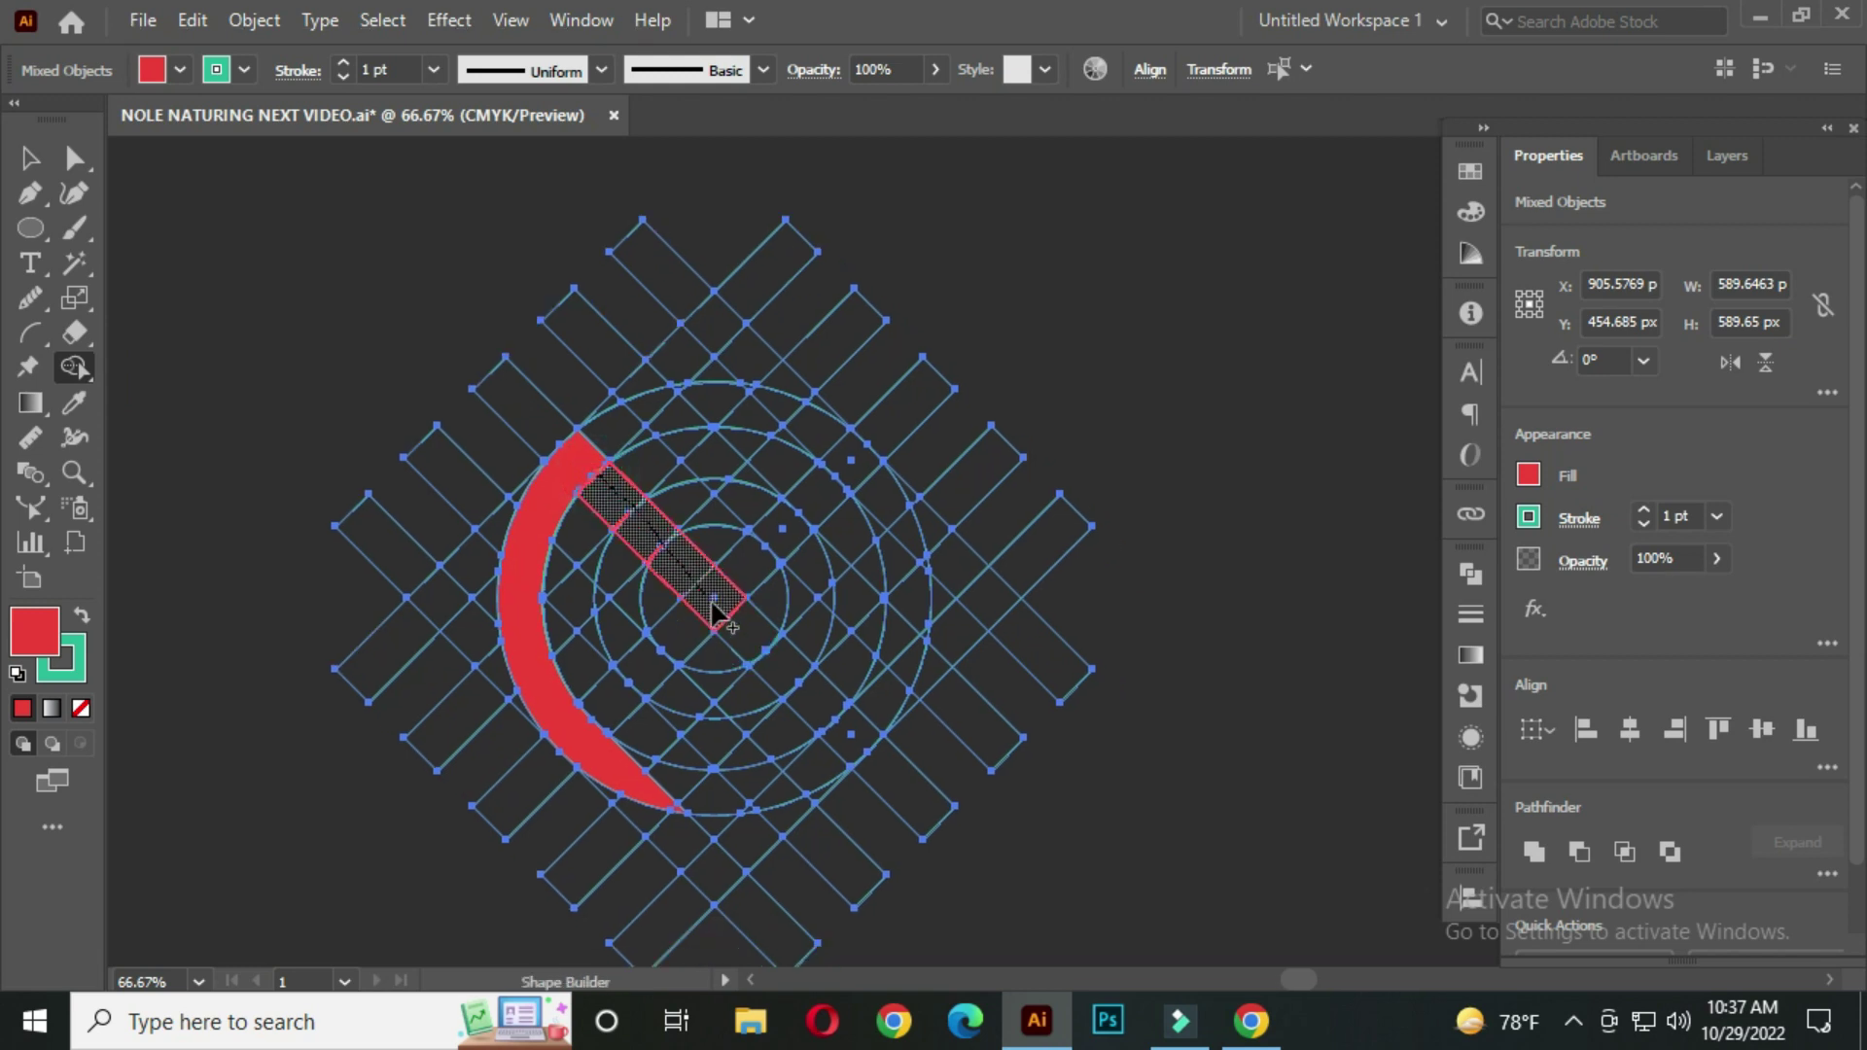
{"action": "mouse_move", "coordinate": [800, 680]}
{"action": "left_mouse_down"}
{"action": "mouse_move", "coordinate": [856, 728]}
{"action": "mouse_move", "coordinate": [899, 636]}
{"action": "mouse_move", "coordinate": [897, 563]}
{"action": "mouse_move", "coordinate": [864, 488]}
{"action": "mouse_move", "coordinate": [728, 323]}
{"action": "left_mouse_up"}
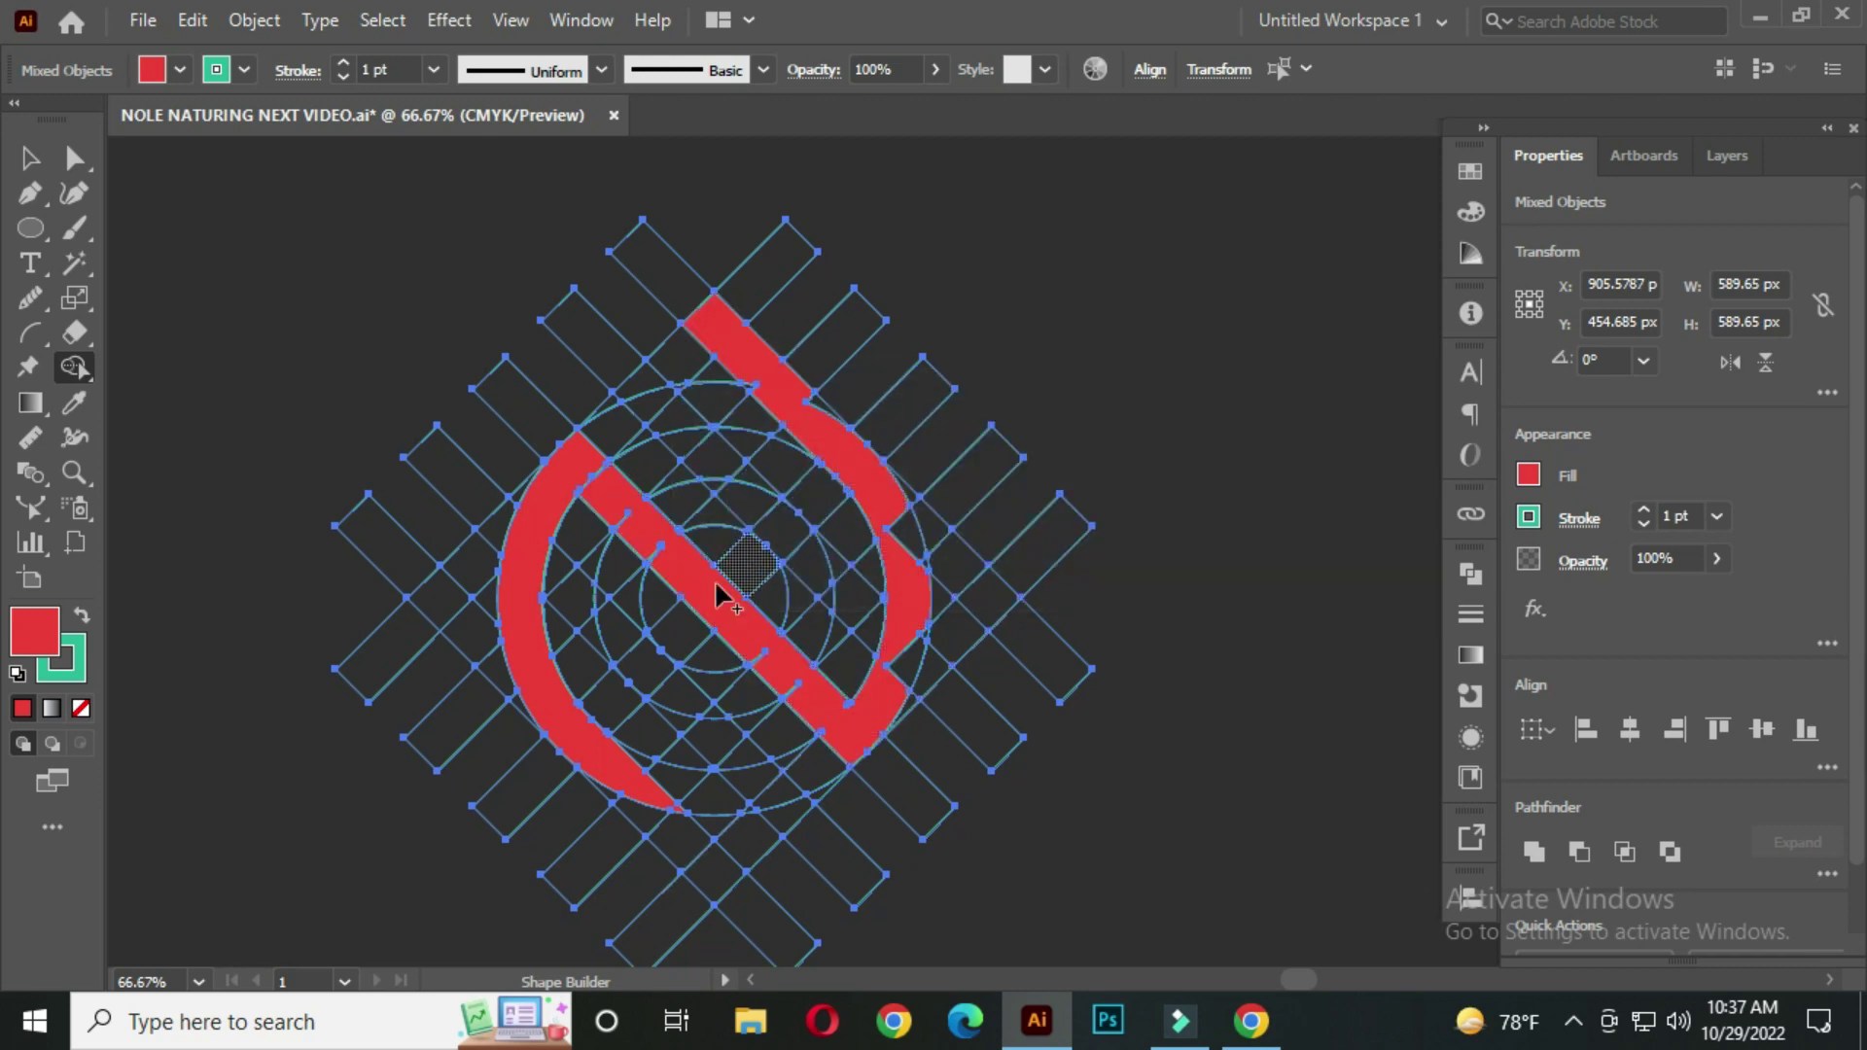
Merge the leftover slivers into the red shape at the corner where the left arc meets the central diagonal band
{"action": "scroll", "coordinate": [609, 500], "scroll_direction": "up", "scroll_amount": 5}
{"action": "left_click_drag", "start_coordinate": [473, 348], "coordinate": [706, 650]}
{"action": "scroll", "coordinate": [446, 495], "scroll_direction": "up", "scroll_amount": 3}
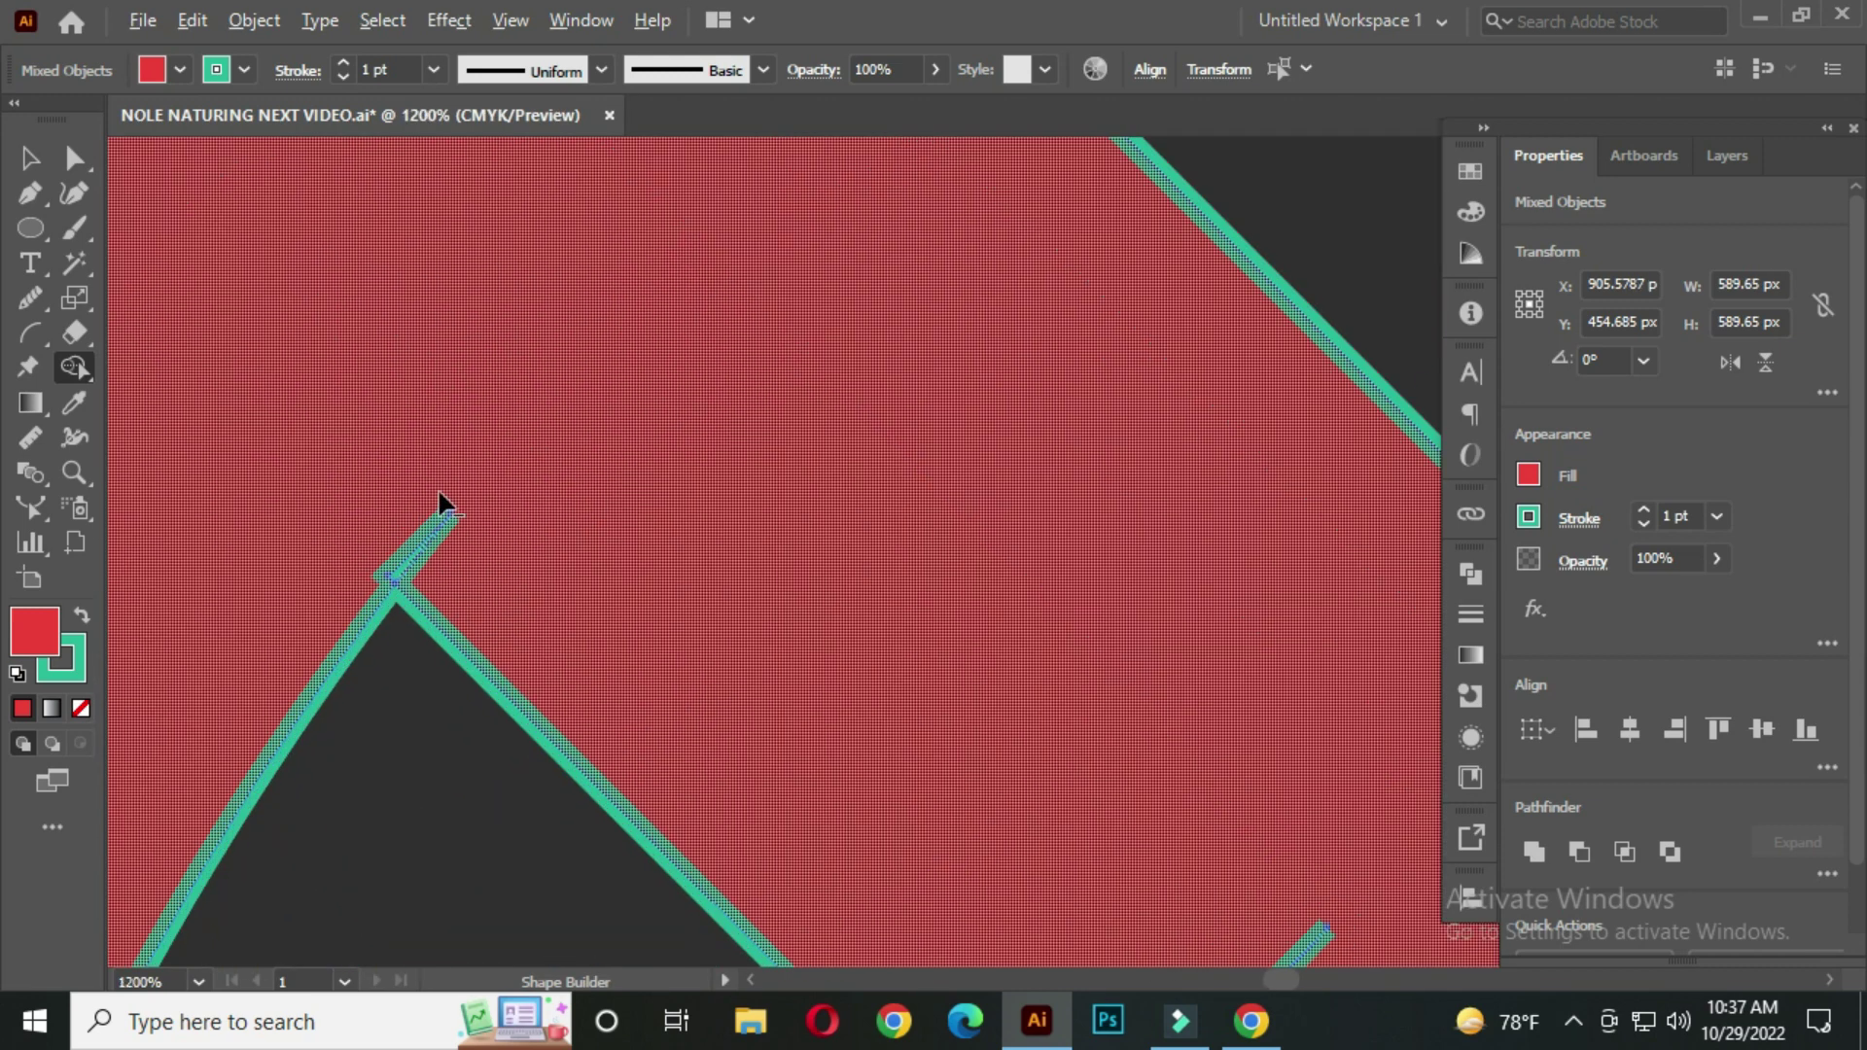
{"action": "left_click_drag", "start_coordinate": [387, 486], "coordinate": [457, 545]}
{"action": "left_click_drag", "start_coordinate": [745, 362], "coordinate": [587, 771]}
{"action": "left_click_drag", "start_coordinate": [718, 406], "coordinate": [817, 487]}
Absorb the remaining slivers along the edges of the central diagonal band into the red shape
{"action": "scroll", "coordinate": [885, 709], "scroll_direction": "down", "scroll_amount": 2}
{"action": "left_click_drag", "start_coordinate": [883, 722], "coordinate": [520, 167]}
{"action": "mouse_move", "coordinate": [552, 479]}
{"action": "left_mouse_down"}
{"action": "mouse_move", "coordinate": [588, 538]}
{"action": "mouse_move", "coordinate": [1012, 881]}
{"action": "mouse_move", "coordinate": [471, 464]}
{"action": "left_mouse_up"}
{"action": "left_click_drag", "start_coordinate": [759, 612], "coordinate": [747, 641]}
{"action": "scroll", "coordinate": [439, 389], "scroll_direction": "up", "scroll_amount": 3}
{"action": "left_click_drag", "start_coordinate": [330, 292], "coordinate": [408, 381]}
{"action": "scroll", "coordinate": [739, 535], "scroll_direction": "down", "scroll_amount": 5}
{"action": "left_click_drag", "start_coordinate": [906, 645], "coordinate": [377, 266]}
{"action": "scroll", "coordinate": [445, 409], "scroll_direction": "up", "scroll_amount": 2}
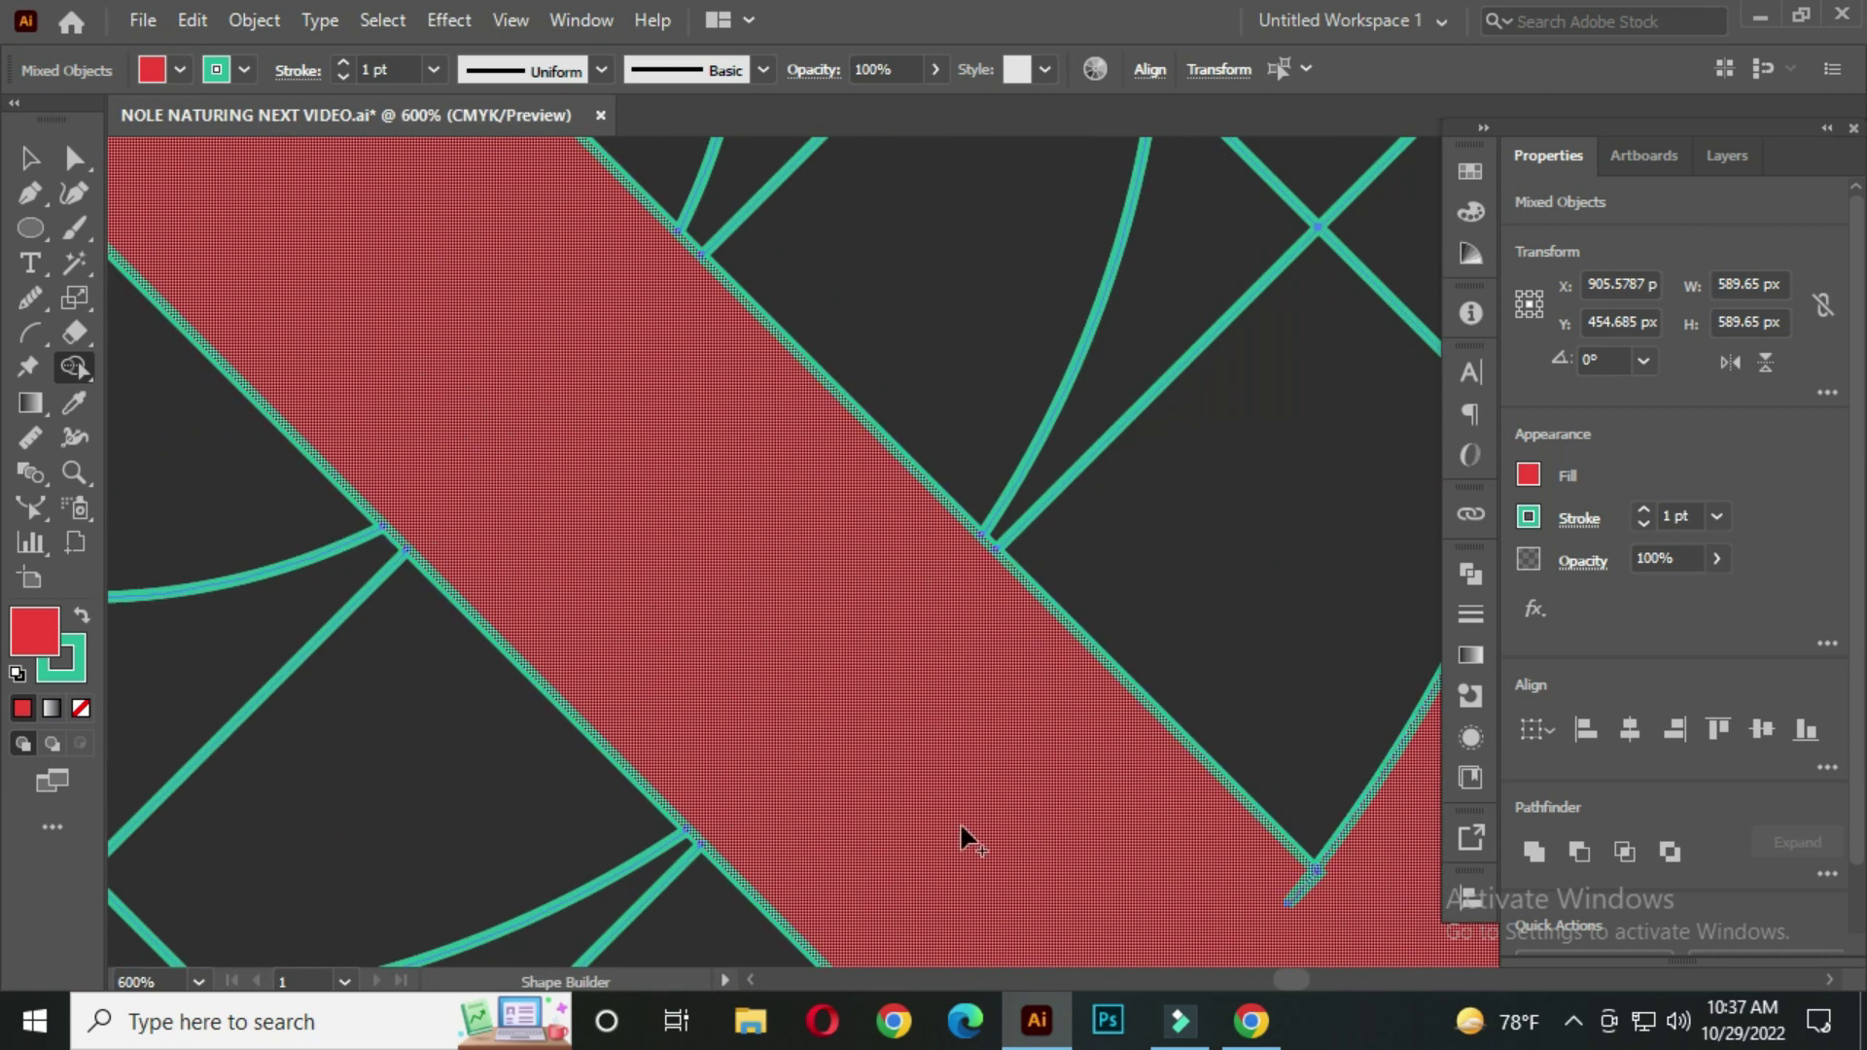
Merge the slivers at the lower-right corner where the central diagonal band meets the outer ring
{"action": "scroll", "coordinate": [919, 688], "scroll_direction": "up", "scroll_amount": 3}
{"action": "left_click_drag", "start_coordinate": [982, 713], "coordinate": [931, 464]}
{"action": "left_click_drag", "start_coordinate": [512, 680], "coordinate": [611, 754]}
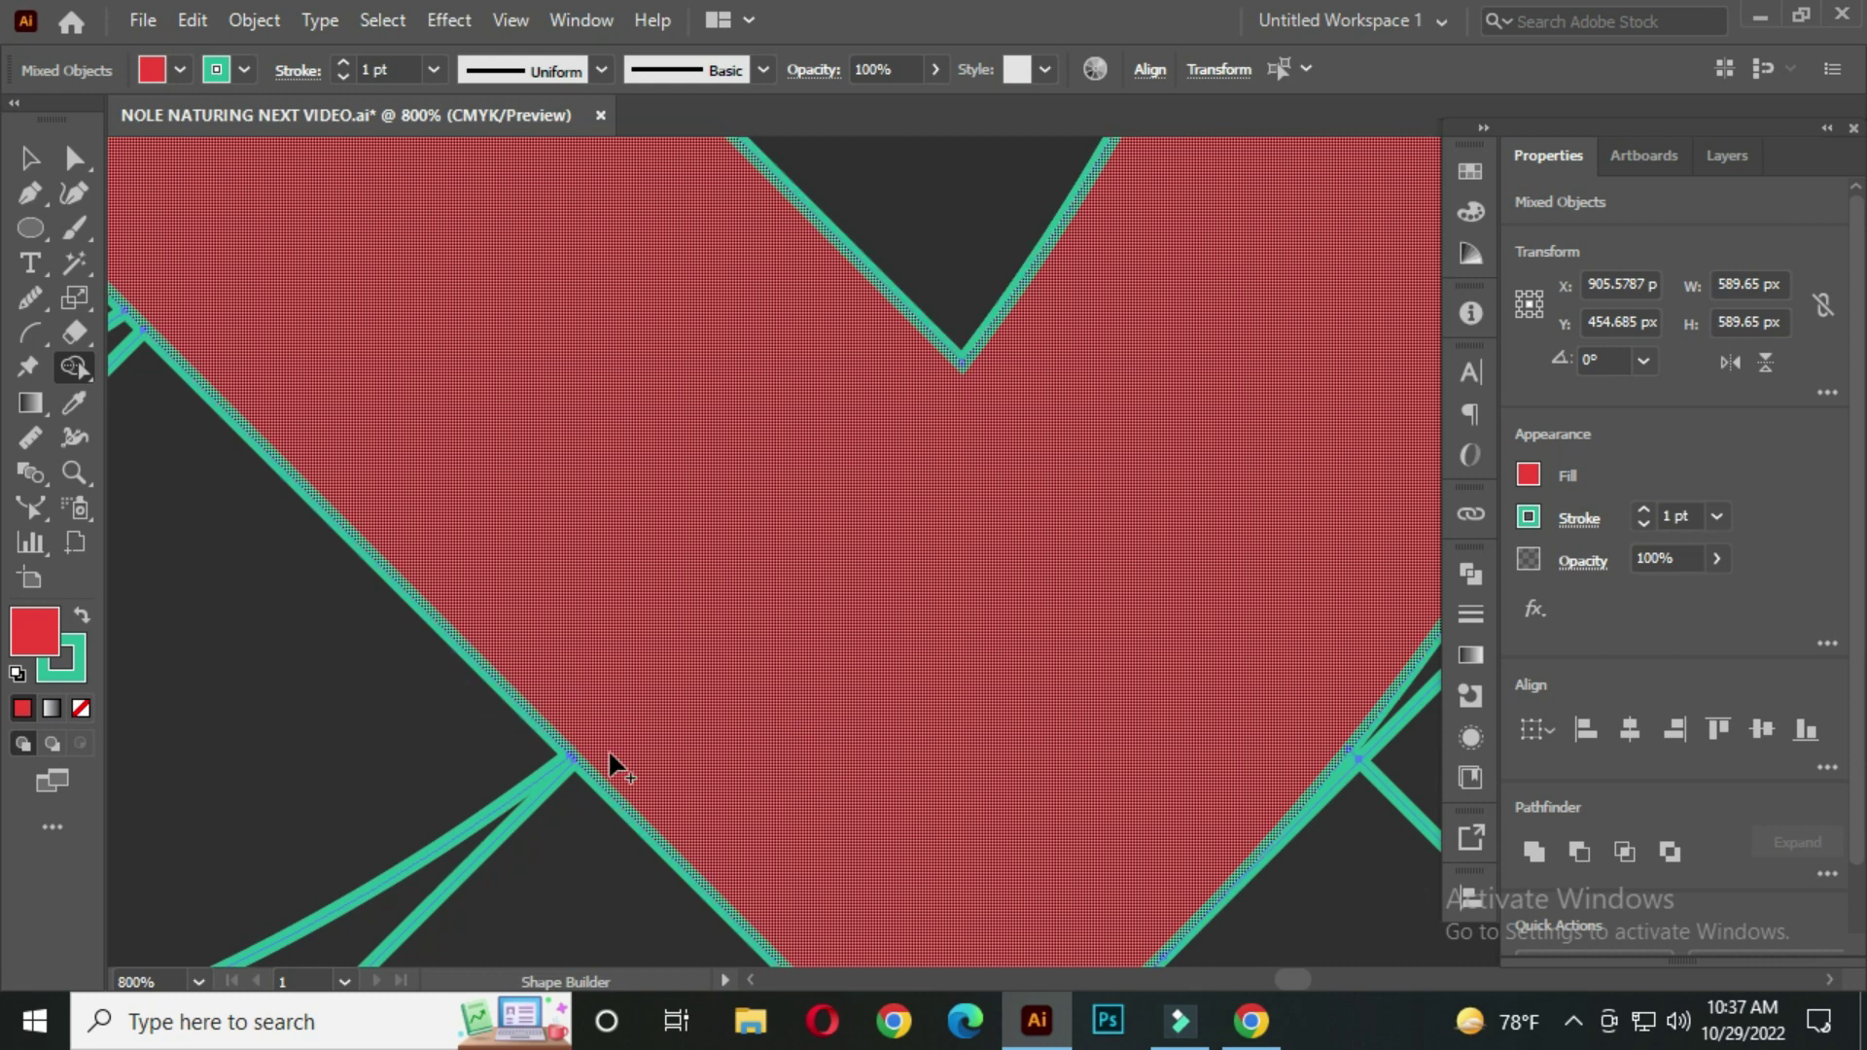
{"action": "scroll", "coordinate": [879, 704], "scroll_direction": "down", "scroll_amount": 1}
{"action": "left_click_drag", "start_coordinate": [1091, 615], "coordinate": [654, 775]}
{"action": "scroll", "coordinate": [653, 772], "scroll_direction": "down", "scroll_amount": 4}
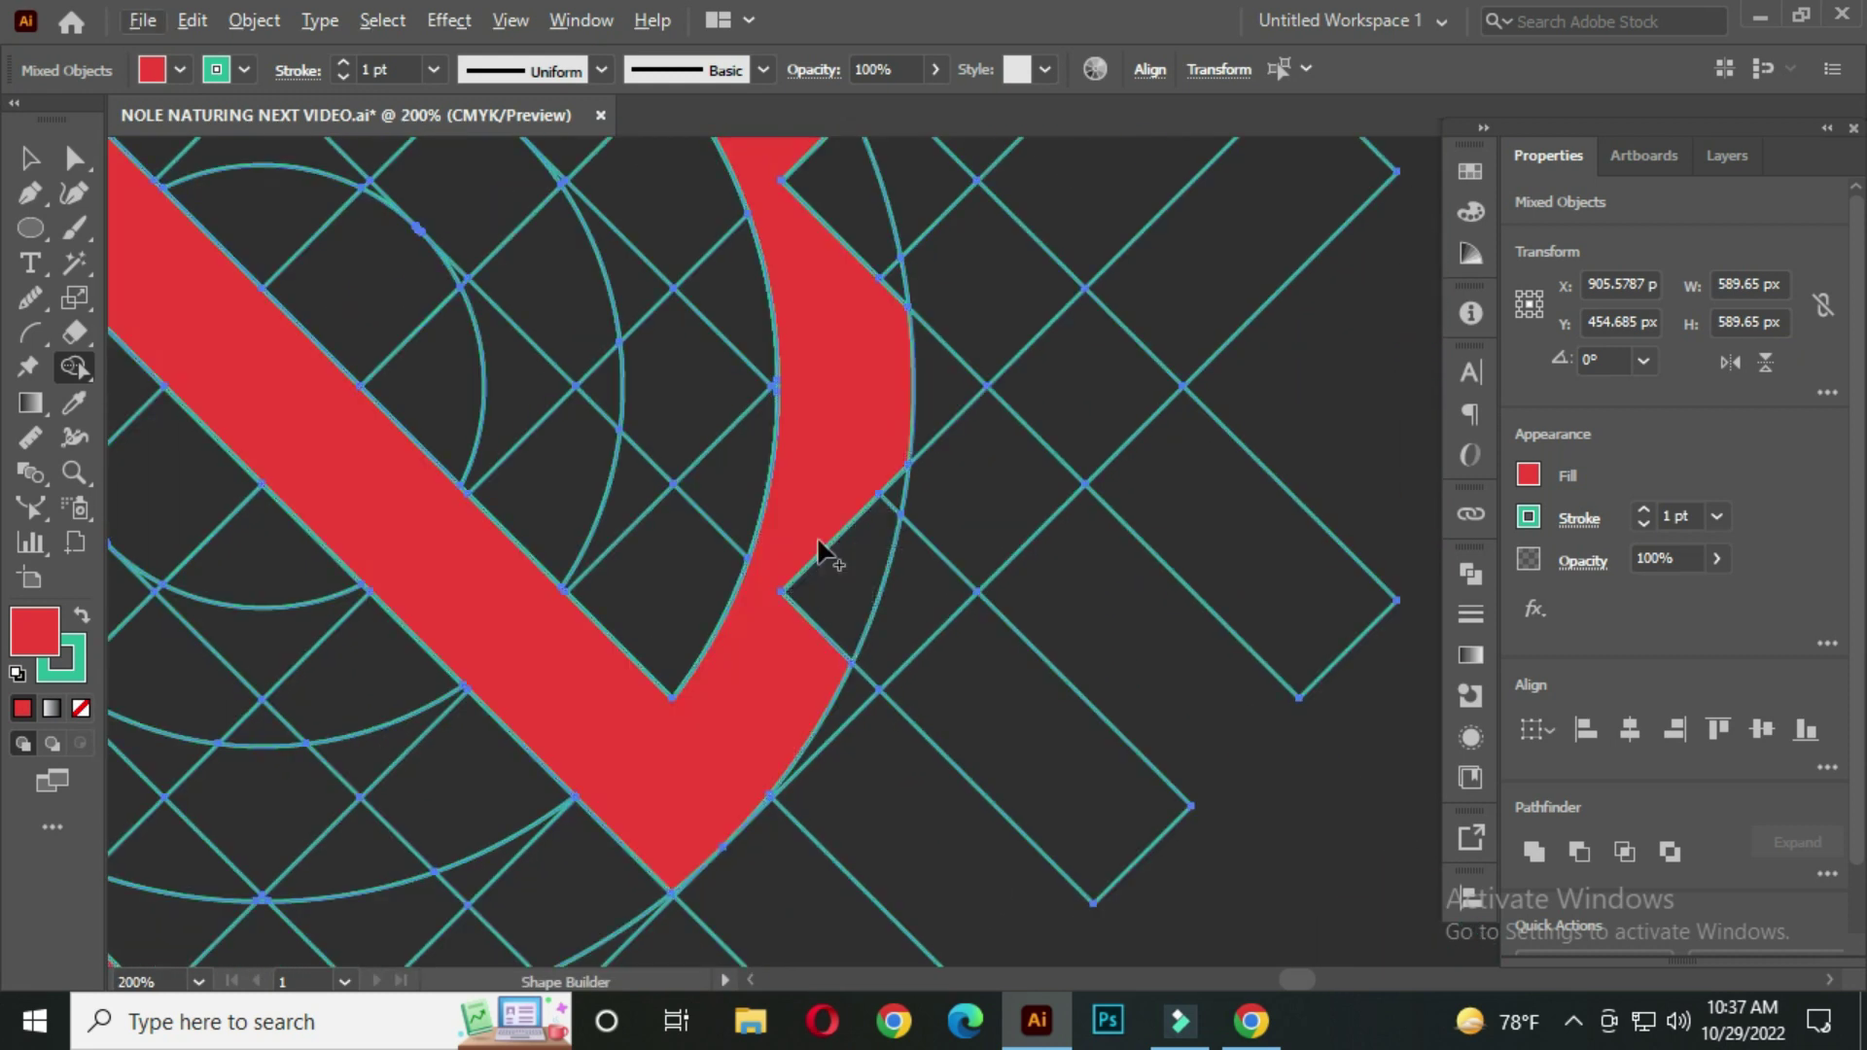
Fill the notches along the outer ring's right side by merging the missing edge cells into the red shape
{"action": "scroll", "coordinate": [854, 535], "scroll_direction": "up", "scroll_amount": 5}
{"action": "left_click_drag", "start_coordinate": [912, 541], "coordinate": [920, 552]}
{"action": "mouse_move", "coordinate": [888, 379]}
{"action": "left_mouse_down"}
{"action": "mouse_move", "coordinate": [846, 779]}
{"action": "mouse_move", "coordinate": [865, 948]}
{"action": "left_mouse_up"}
{"action": "mouse_move", "coordinate": [837, 579]}
{"action": "left_mouse_down"}
{"action": "mouse_move", "coordinate": [871, 854]}
{"action": "mouse_move", "coordinate": [951, 709]}
{"action": "left_mouse_up"}
{"action": "left_click_drag", "start_coordinate": [727, 448], "coordinate": [860, 897]}
{"action": "scroll", "coordinate": [860, 887], "scroll_direction": "down", "scroll_amount": 3}
{"action": "left_click_drag", "start_coordinate": [587, 603], "coordinate": [960, 861]}
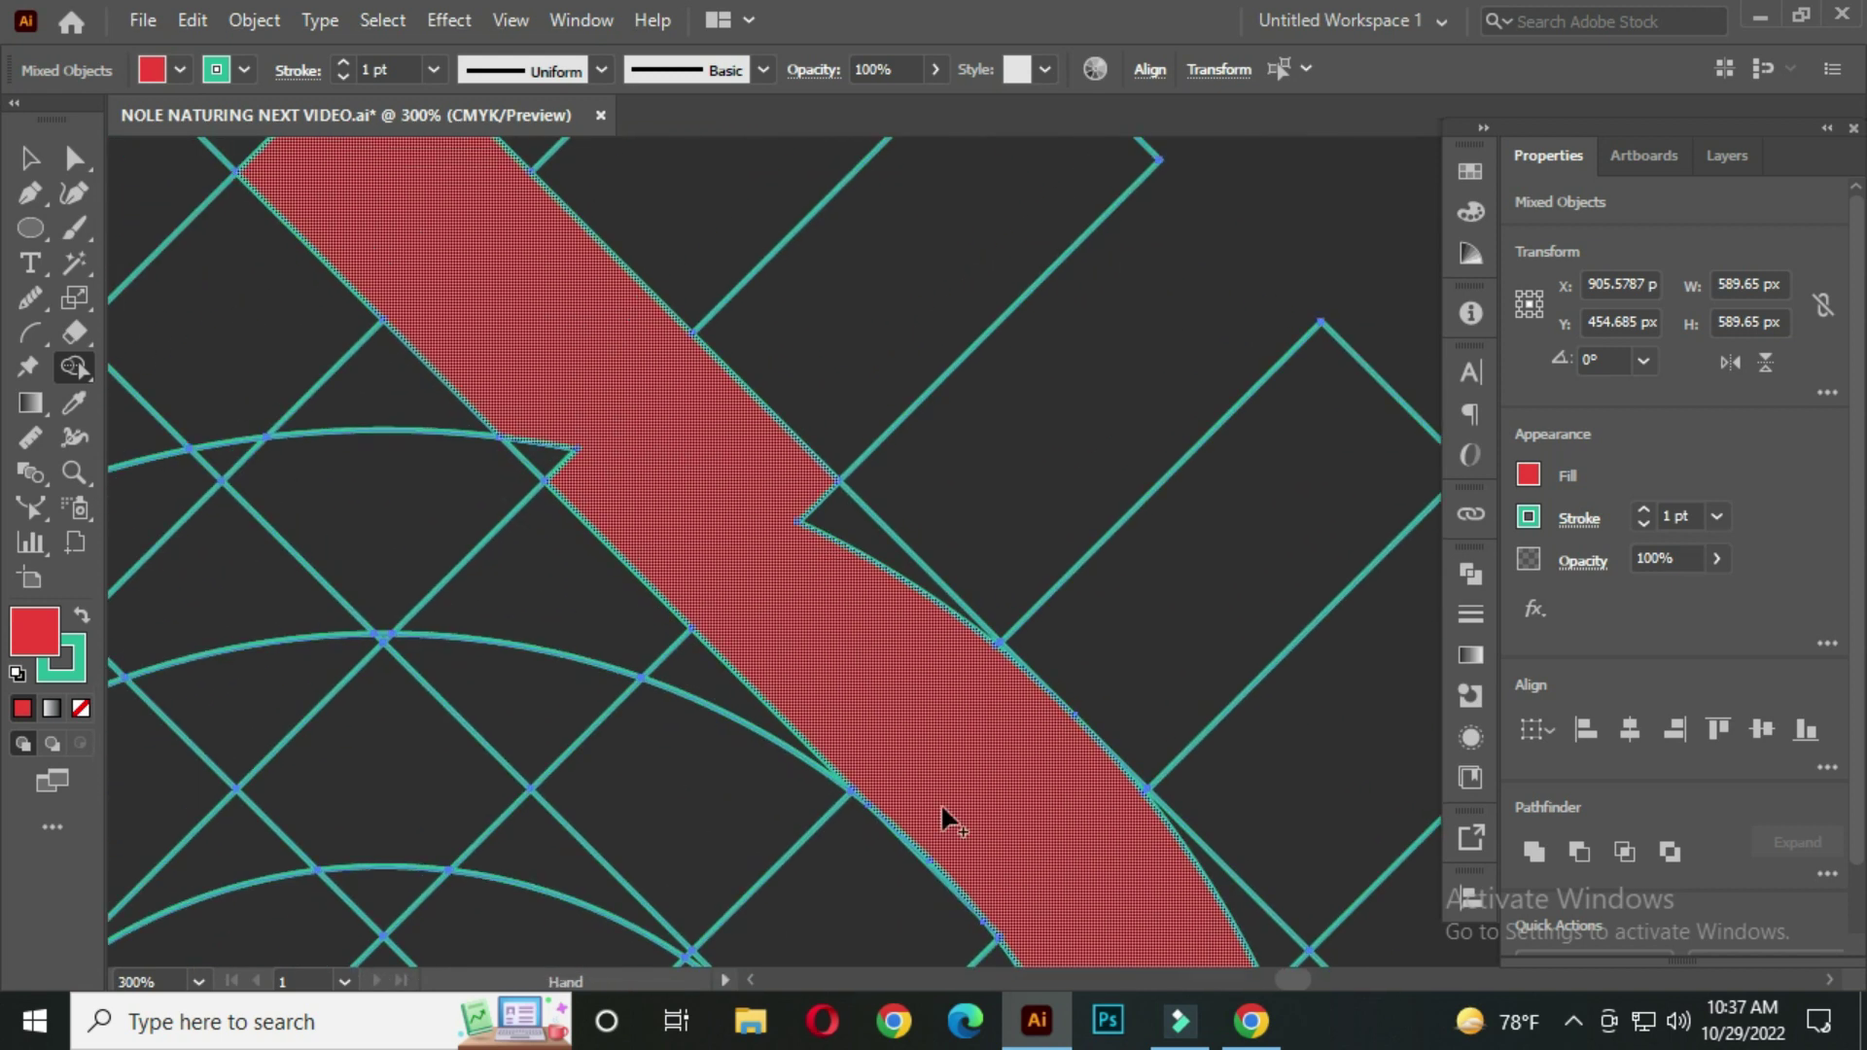
Merge the small cells at the notches where the ring's right side runs into the upper diagonal band
{"action": "left_click_drag", "start_coordinate": [904, 750], "coordinate": [827, 527]}
{"action": "scroll", "coordinate": [566, 446], "scroll_direction": "up", "scroll_amount": 5}
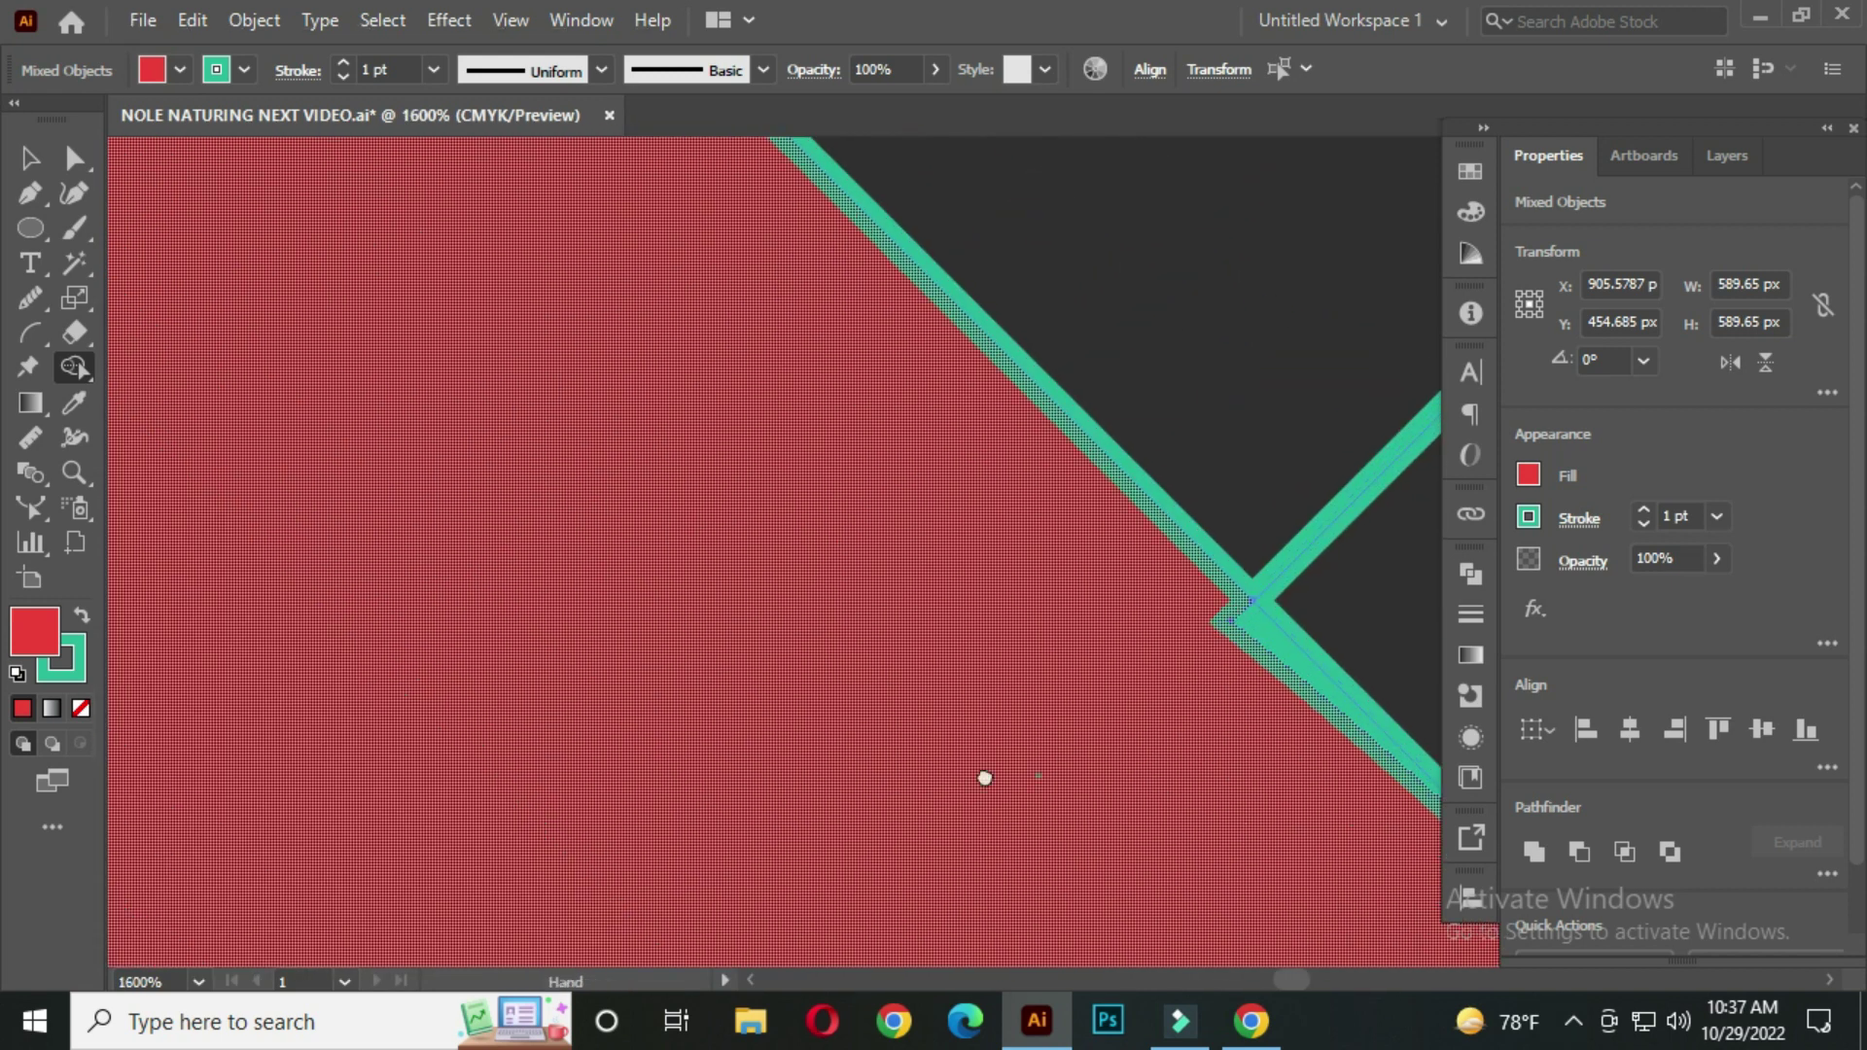
{"action": "scroll", "coordinate": [983, 775], "scroll_direction": "down", "scroll_amount": 2}
{"action": "scroll", "coordinate": [870, 696], "scroll_direction": "down", "scroll_amount": 8}
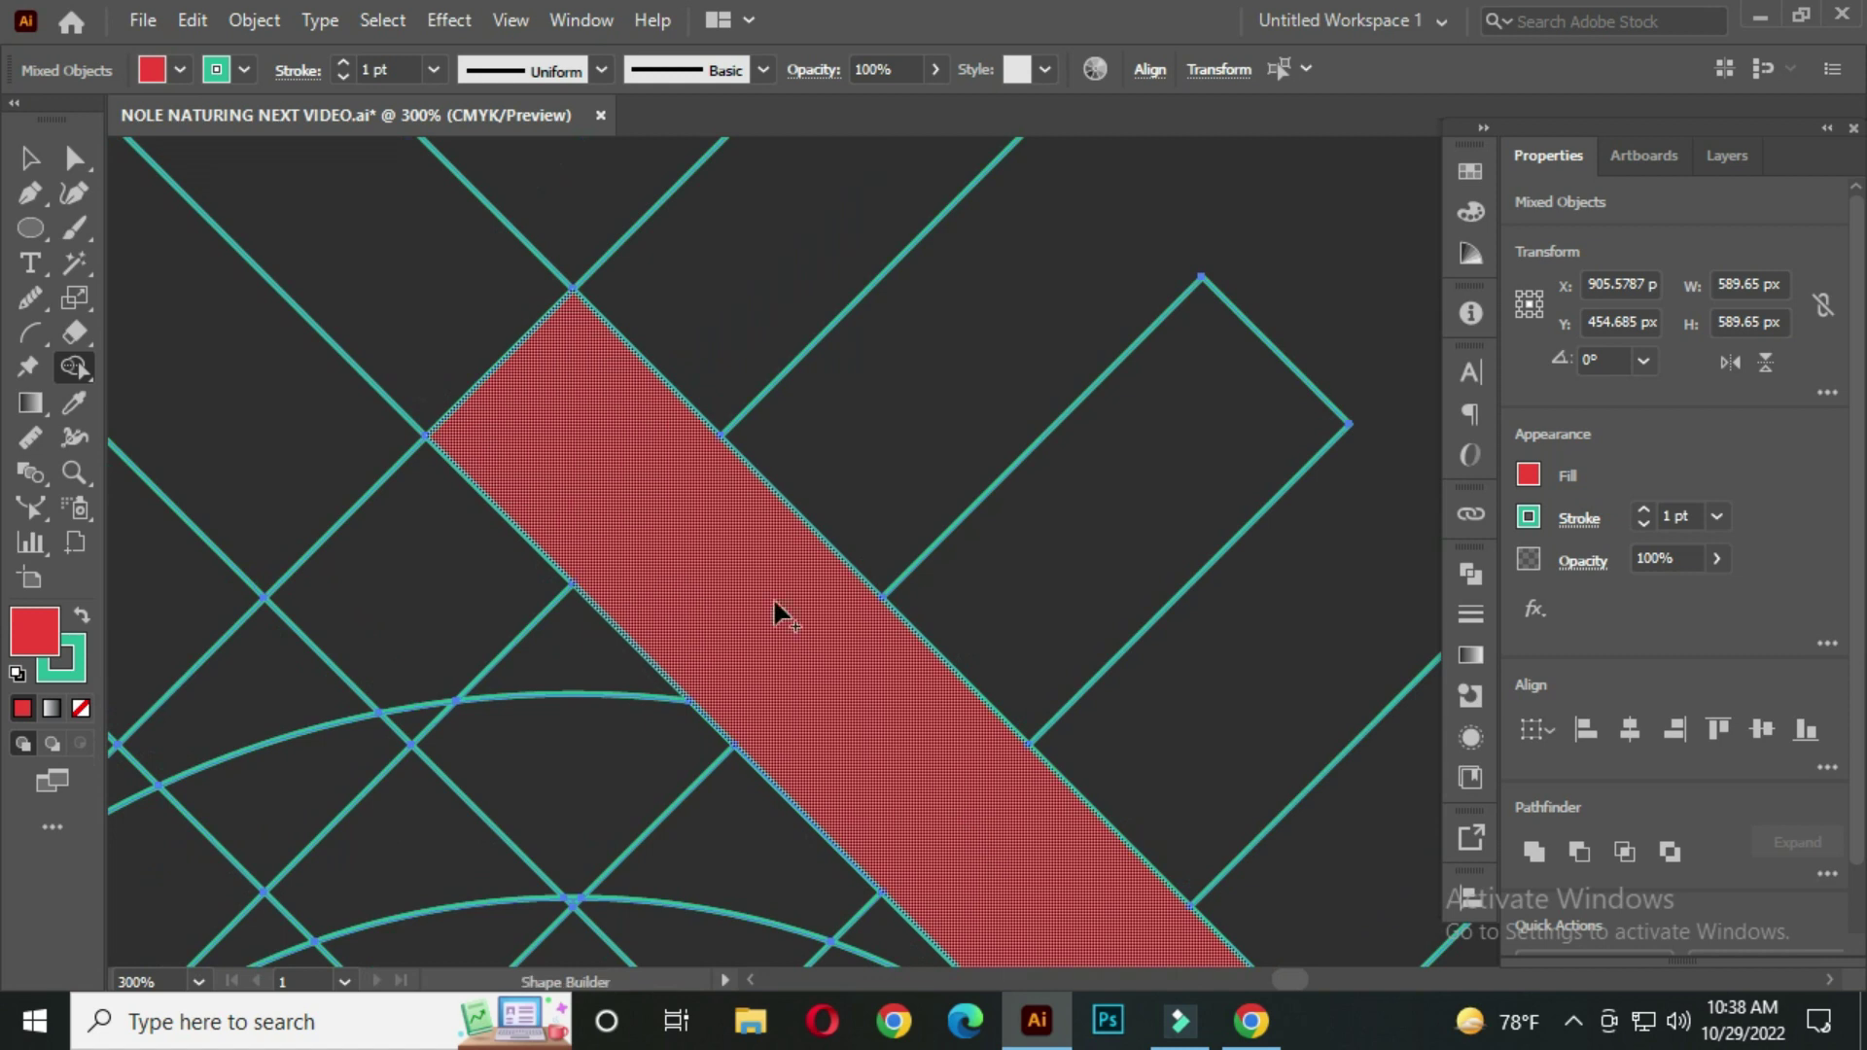
{"action": "left_click_drag", "start_coordinate": [917, 733], "coordinate": [883, 514]}
{"action": "scroll", "coordinate": [720, 758], "scroll_direction": "up", "scroll_amount": 1}
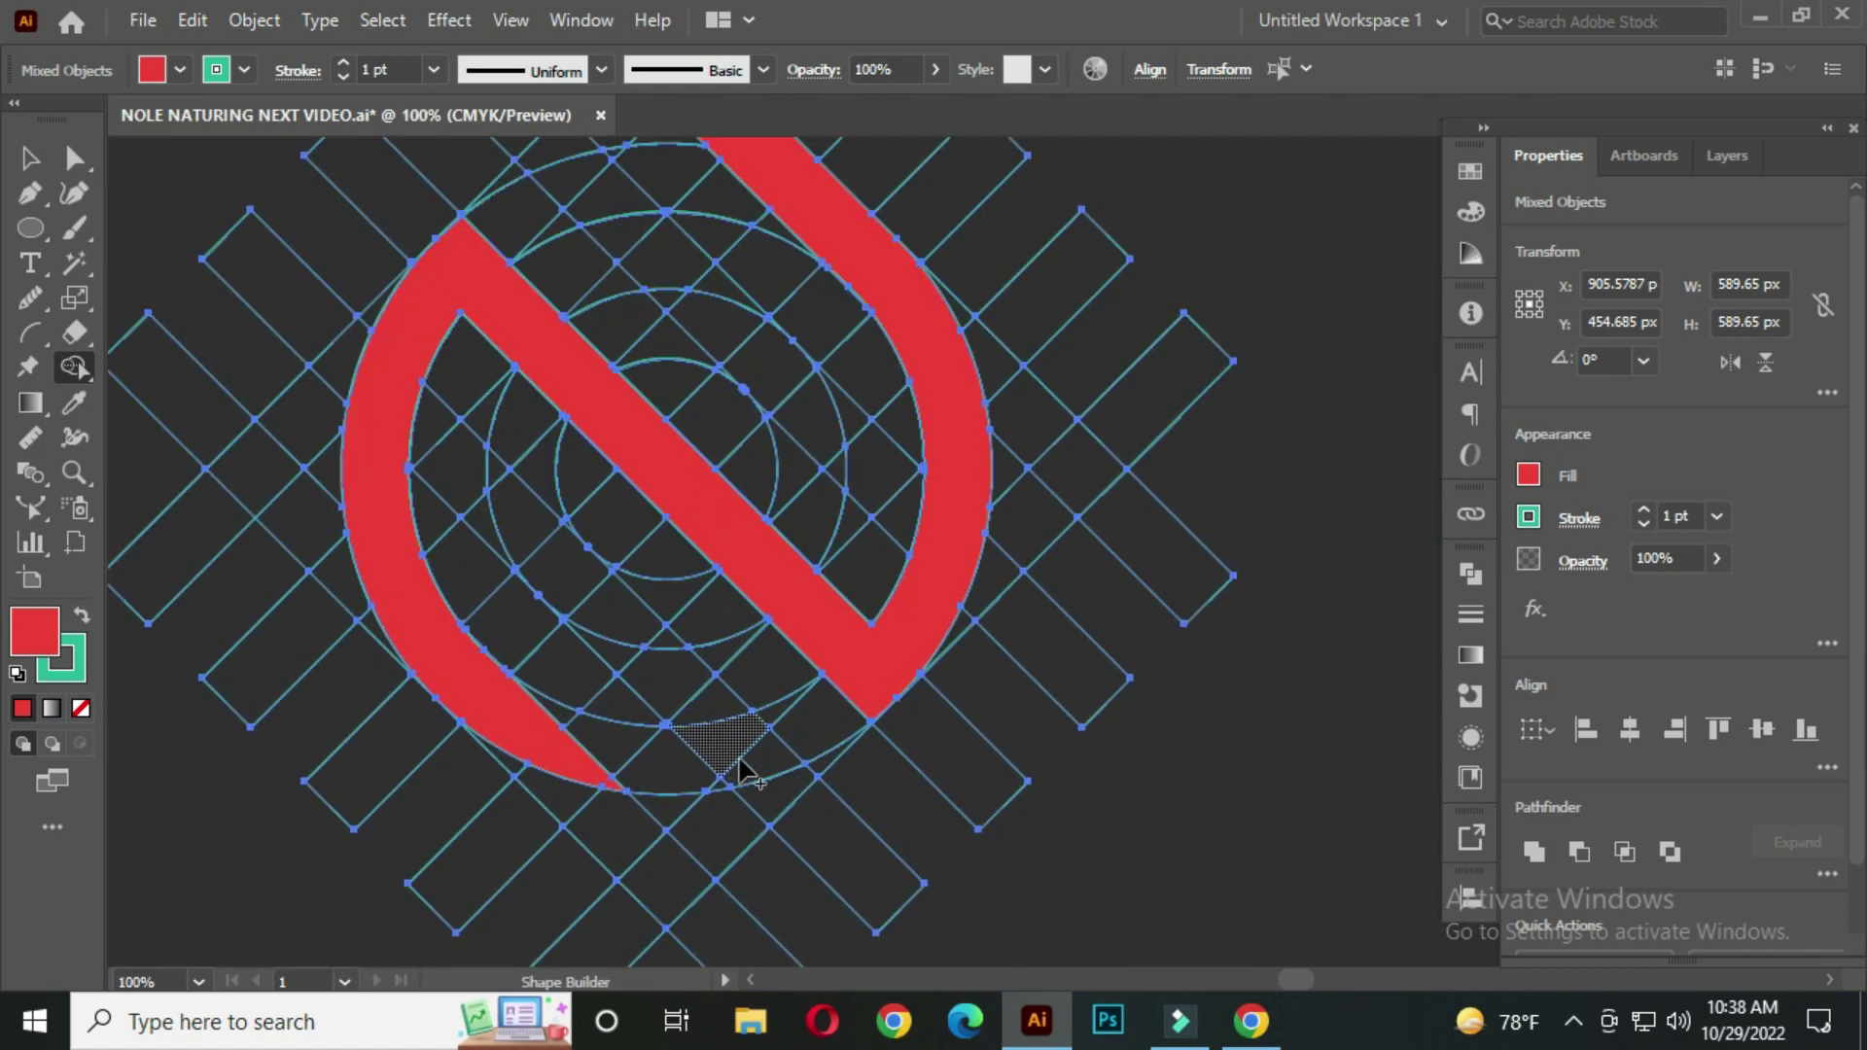
Merge the cells of the inner diagonal band below the central band into one red strip, including the slivers along its edges
{"action": "mouse_move", "coordinate": [759, 760]}
{"action": "left_mouse_down"}
{"action": "mouse_move", "coordinate": [574, 578]}
{"action": "mouse_move", "coordinate": [531, 403]}
{"action": "mouse_move", "coordinate": [476, 556]}
{"action": "mouse_move", "coordinate": [580, 588]}
{"action": "mouse_move", "coordinate": [654, 645]}
{"action": "mouse_move", "coordinate": [452, 379]}
{"action": "left_mouse_up"}
{"action": "scroll", "coordinate": [531, 403], "scroll_direction": "up", "scroll_amount": 5}
{"action": "mouse_move", "coordinate": [425, 683]}
{"action": "left_mouse_down"}
{"action": "mouse_move", "coordinate": [383, 800]}
{"action": "mouse_move", "coordinate": [342, 790]}
{"action": "left_mouse_up"}
{"action": "scroll", "coordinate": [571, 814], "scroll_direction": "down", "scroll_amount": 2}
{"action": "left_click_drag", "start_coordinate": [700, 850], "coordinate": [581, 653]}
{"action": "left_click_drag", "start_coordinate": [577, 653], "coordinate": [681, 744]}
{"action": "scroll", "coordinate": [818, 884], "scroll_direction": "up", "scroll_amount": 2}
{"action": "left_click_drag", "start_coordinate": [819, 884], "coordinate": [509, 465]}
{"action": "left_click_drag", "start_coordinate": [422, 355], "coordinate": [871, 723]}
{"action": "scroll", "coordinate": [403, 481], "scroll_direction": "down", "scroll_amount": 4}
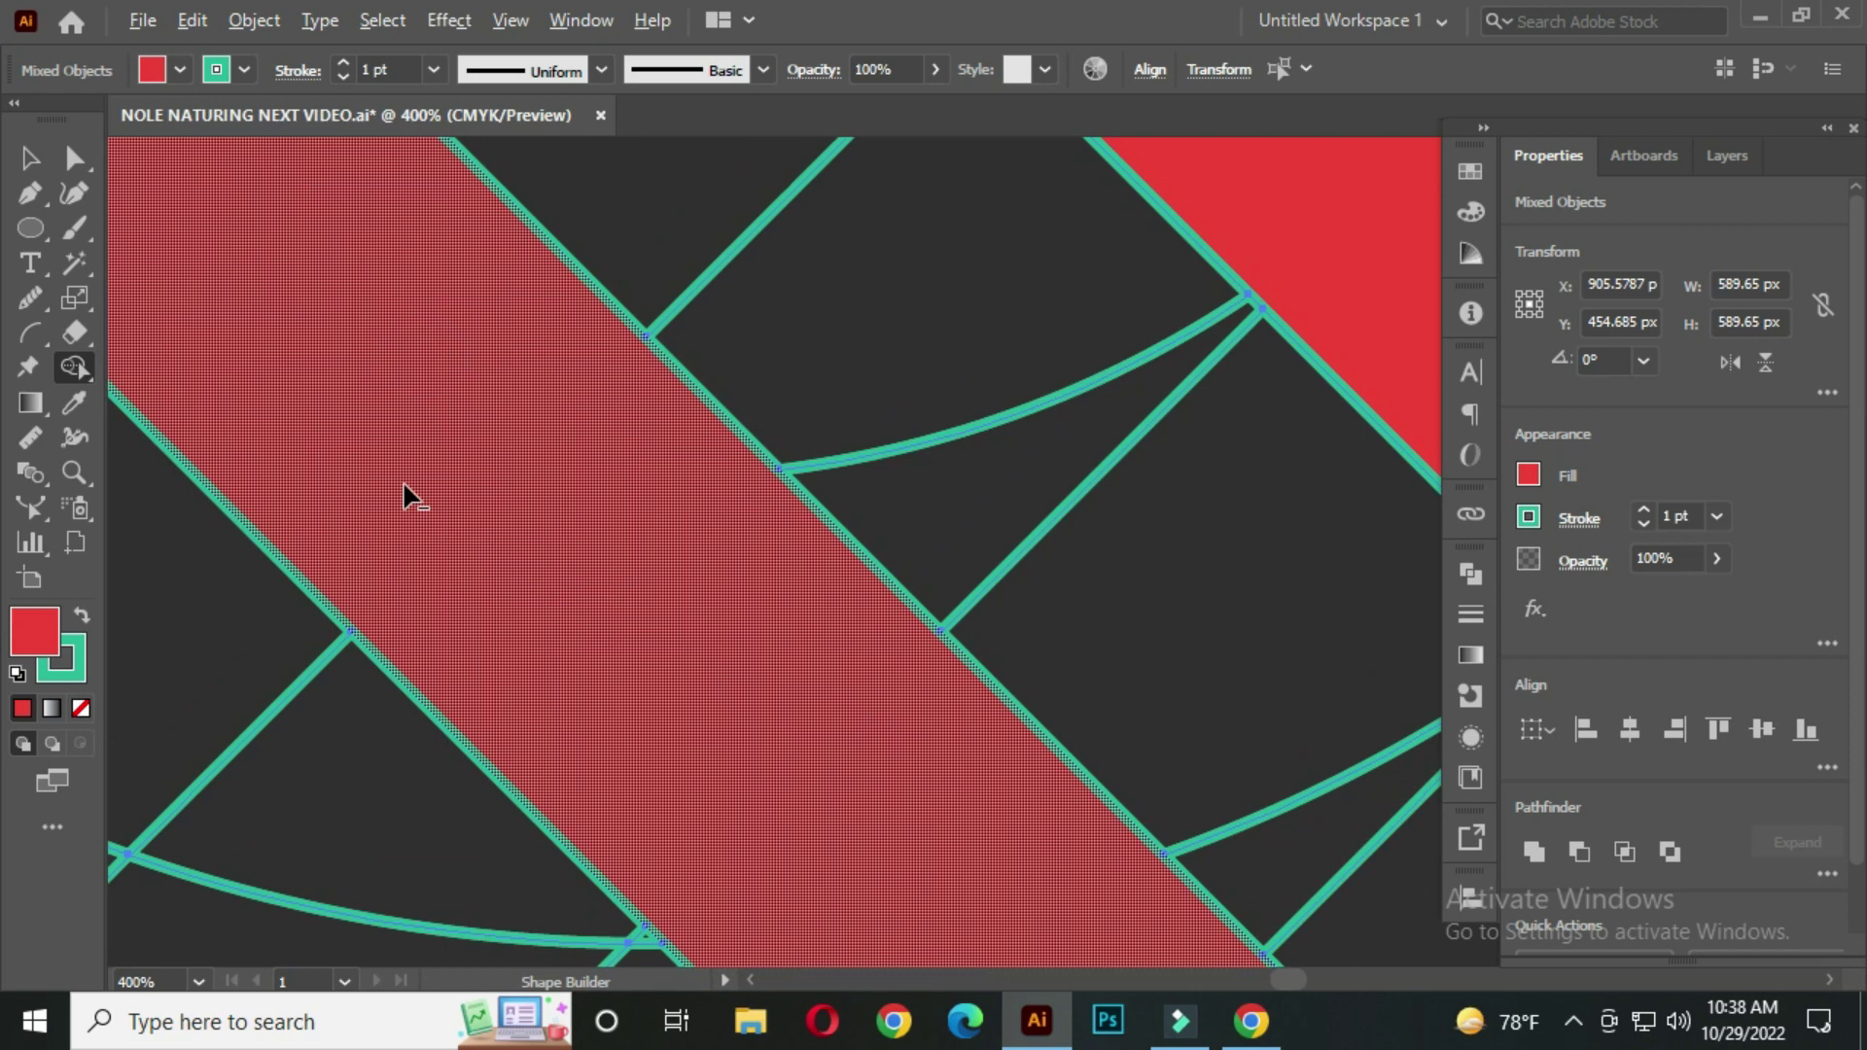
Join the lower inner strip to the central band around the left side of the inner ring
{"action": "left_click_drag", "start_coordinate": [340, 319], "coordinate": [501, 773]}
{"action": "scroll", "coordinate": [426, 593], "scroll_direction": "up", "scroll_amount": 1}
{"action": "left_click_drag", "start_coordinate": [426, 593], "coordinate": [462, 516]}
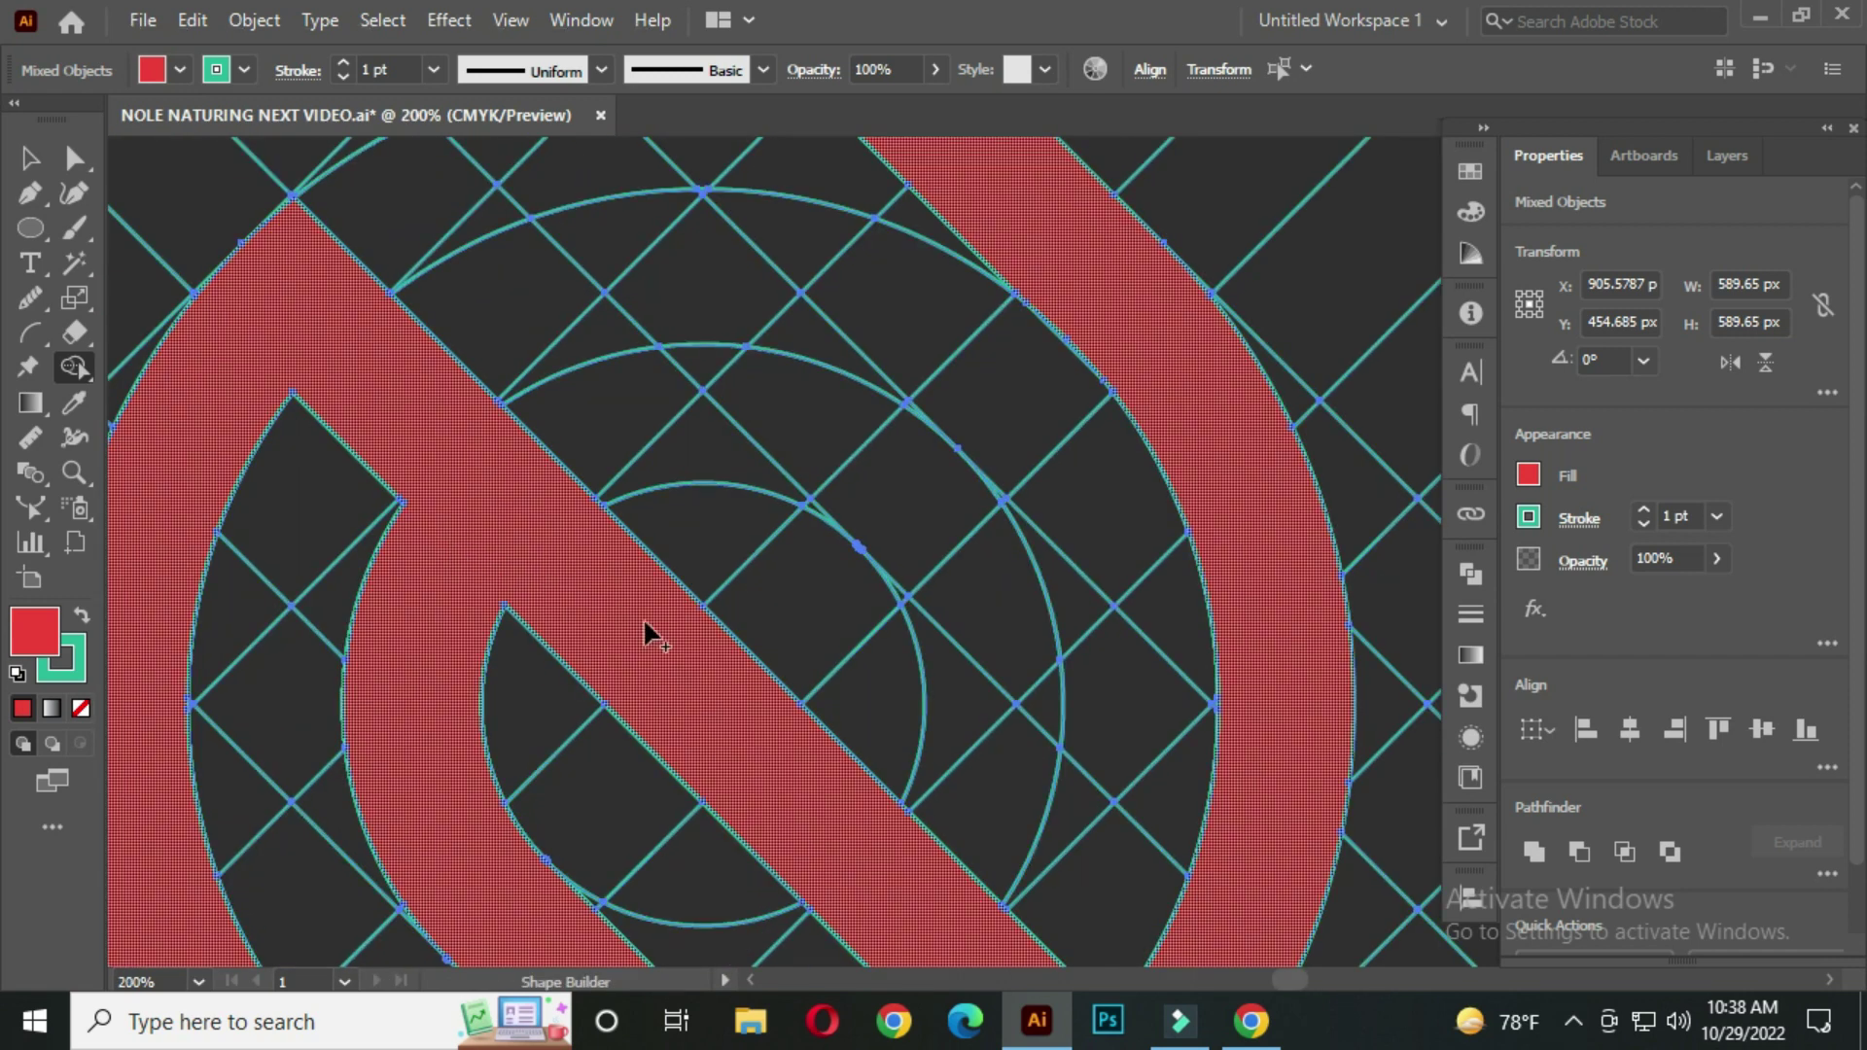
Merge the inner diagonal band above the central band and curve it down the inner ring's right side into the central band
{"action": "scroll", "coordinate": [500, 571], "scroll_direction": "down", "scroll_amount": 3}
{"action": "mouse_move", "coordinate": [717, 710]}
{"action": "left_mouse_down"}
{"action": "mouse_move", "coordinate": [734, 596]}
{"action": "mouse_move", "coordinate": [655, 483]}
{"action": "mouse_move", "coordinate": [491, 321]}
{"action": "left_mouse_up"}
{"action": "scroll", "coordinate": [515, 341], "scroll_direction": "up", "scroll_amount": 5}
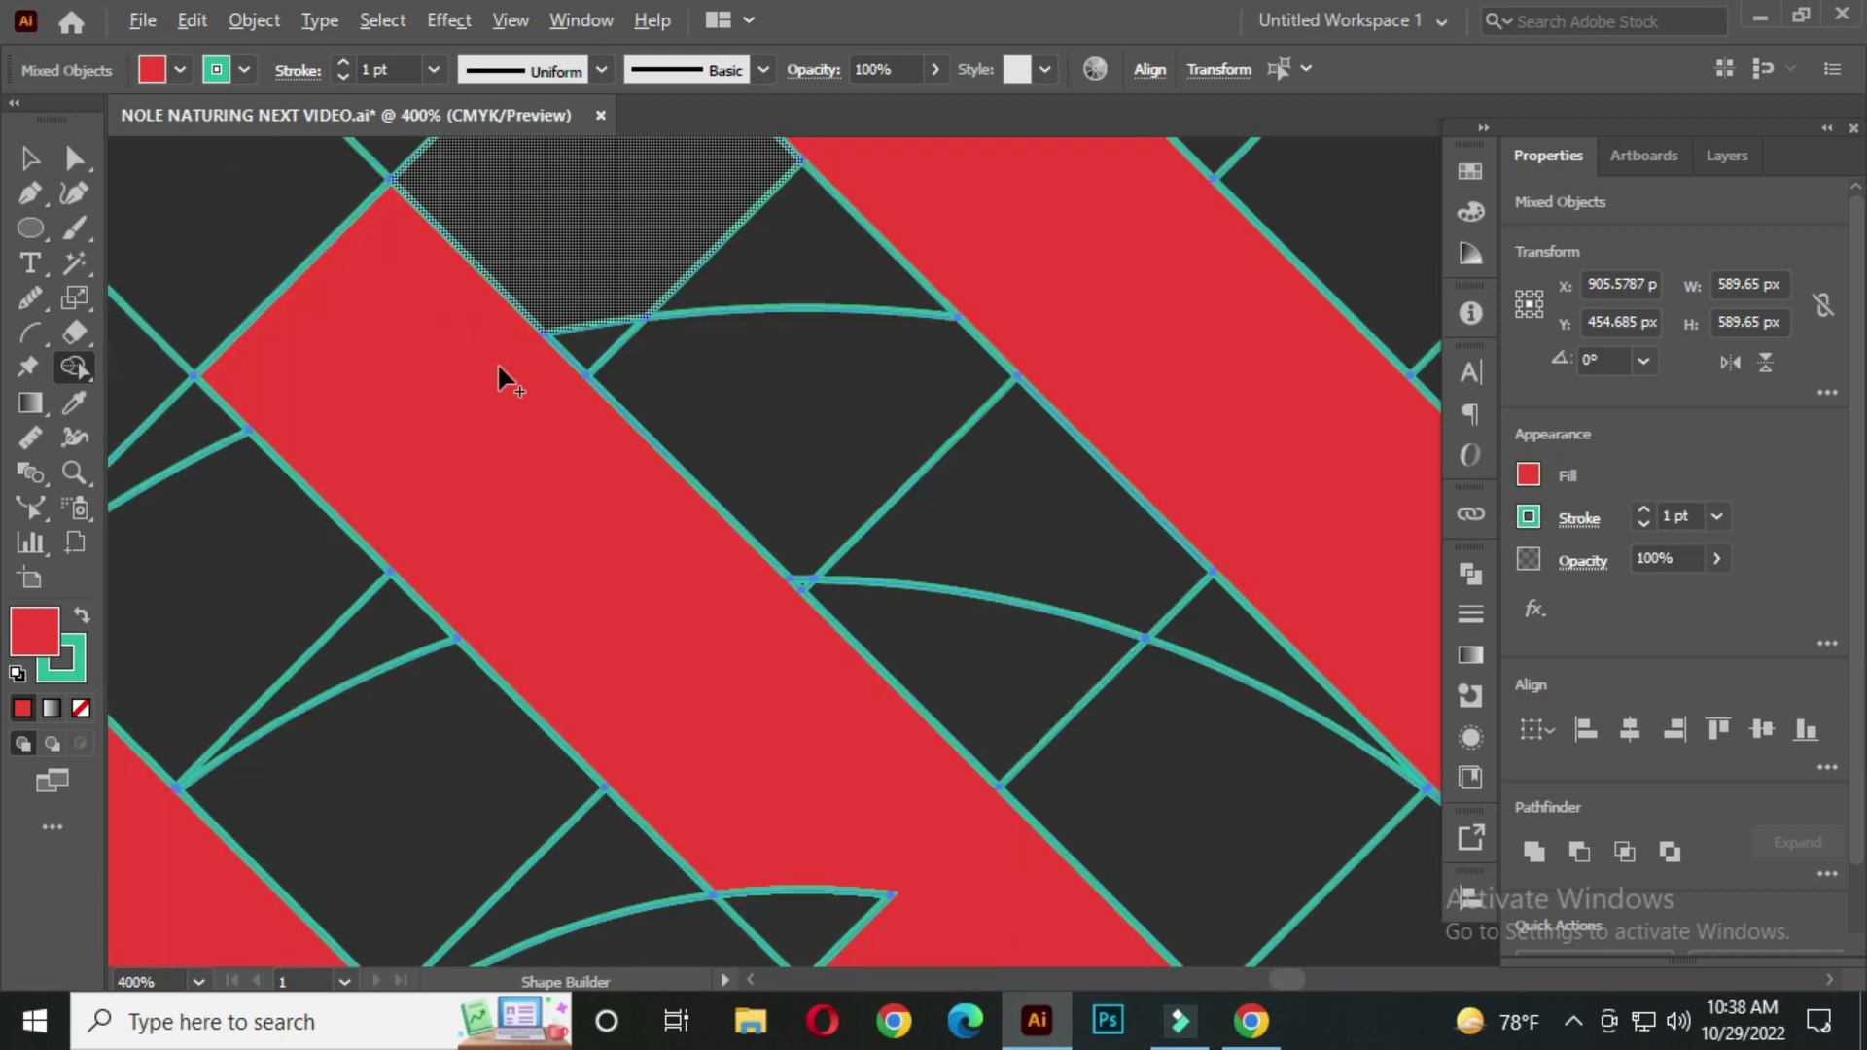
{"action": "left_click_drag", "start_coordinate": [657, 782], "coordinate": [523, 486]}
{"action": "left_click_drag", "start_coordinate": [1055, 914], "coordinate": [464, 321]}
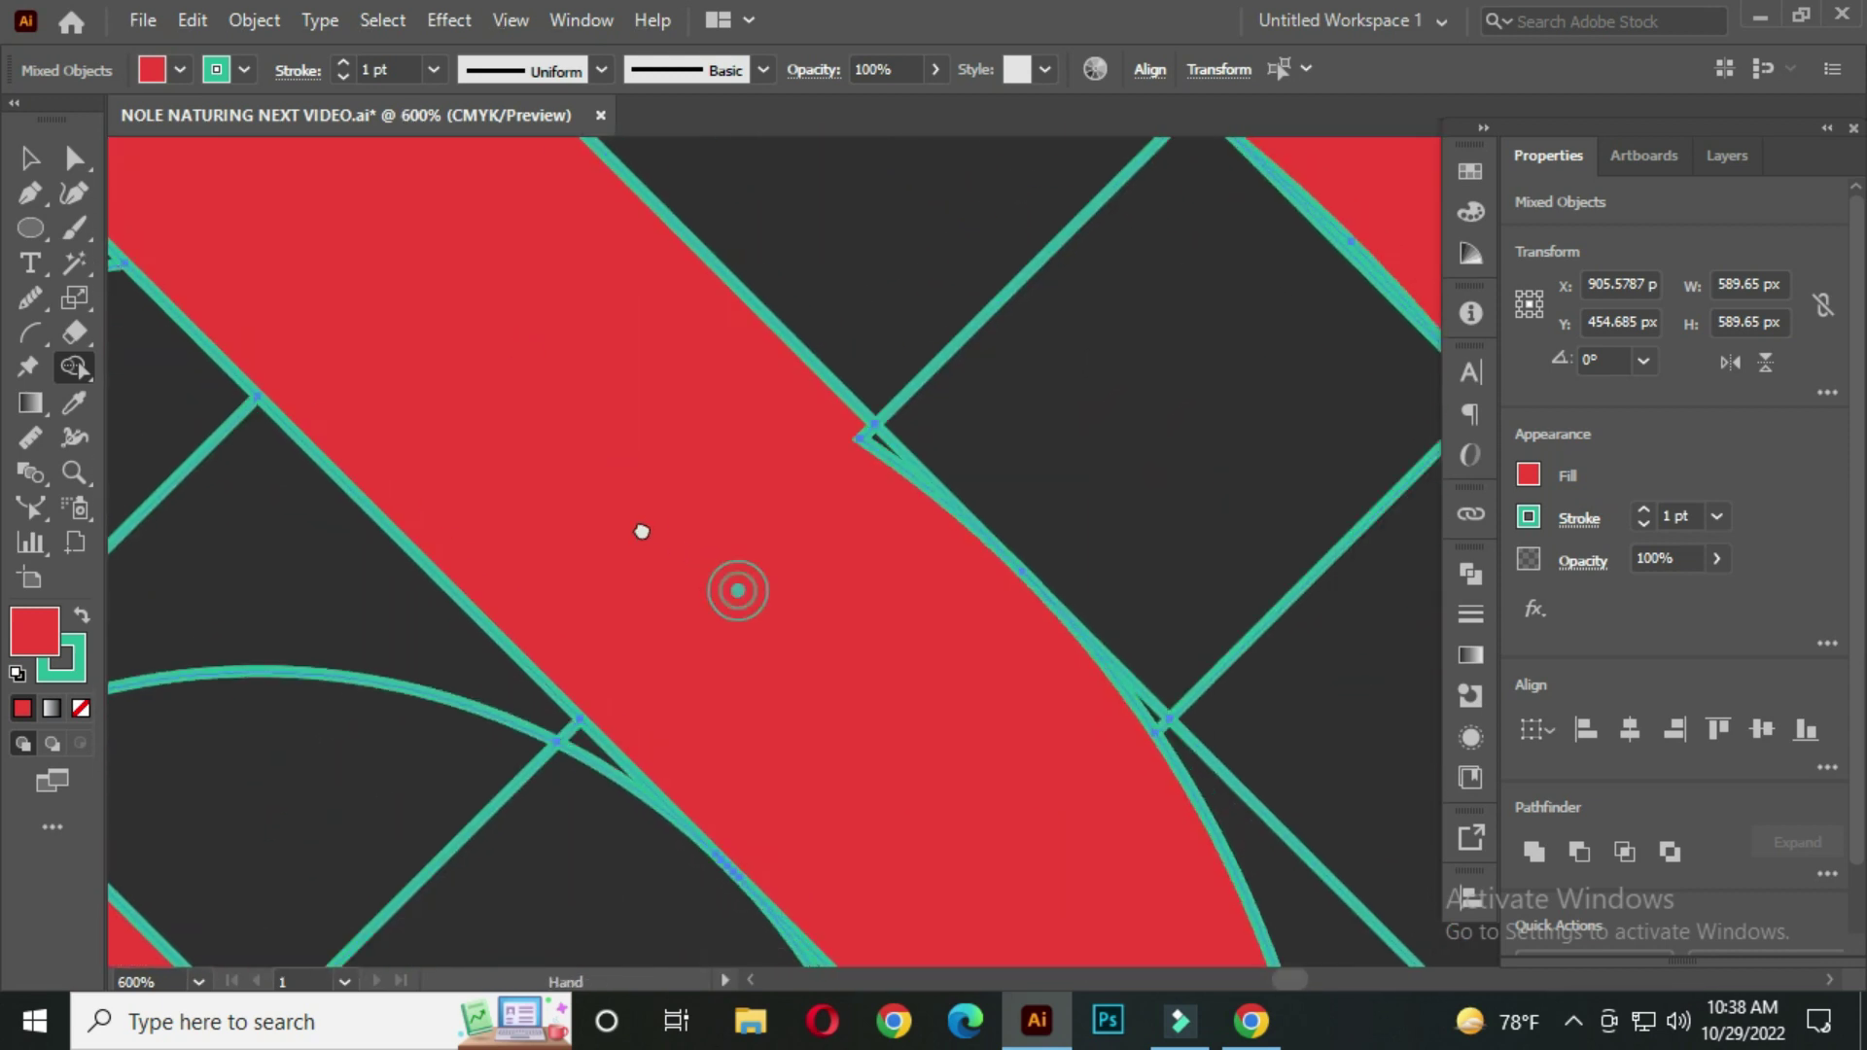
{"action": "left_click_drag", "start_coordinate": [981, 719], "coordinate": [614, 428]}
Absorb the remaining slivers along the upper inner strip's curve down to its junction with the central band
{"action": "scroll", "coordinate": [467, 709], "scroll_direction": "up", "scroll_amount": 2}
{"action": "left_click_drag", "start_coordinate": [516, 603], "coordinate": [547, 728]}
{"action": "left_click_drag", "start_coordinate": [1074, 945], "coordinate": [671, 540]}
{"action": "scroll", "coordinate": [735, 569], "scroll_direction": "down", "scroll_amount": 4}
{"action": "left_click_drag", "start_coordinate": [752, 591], "coordinate": [778, 700]}
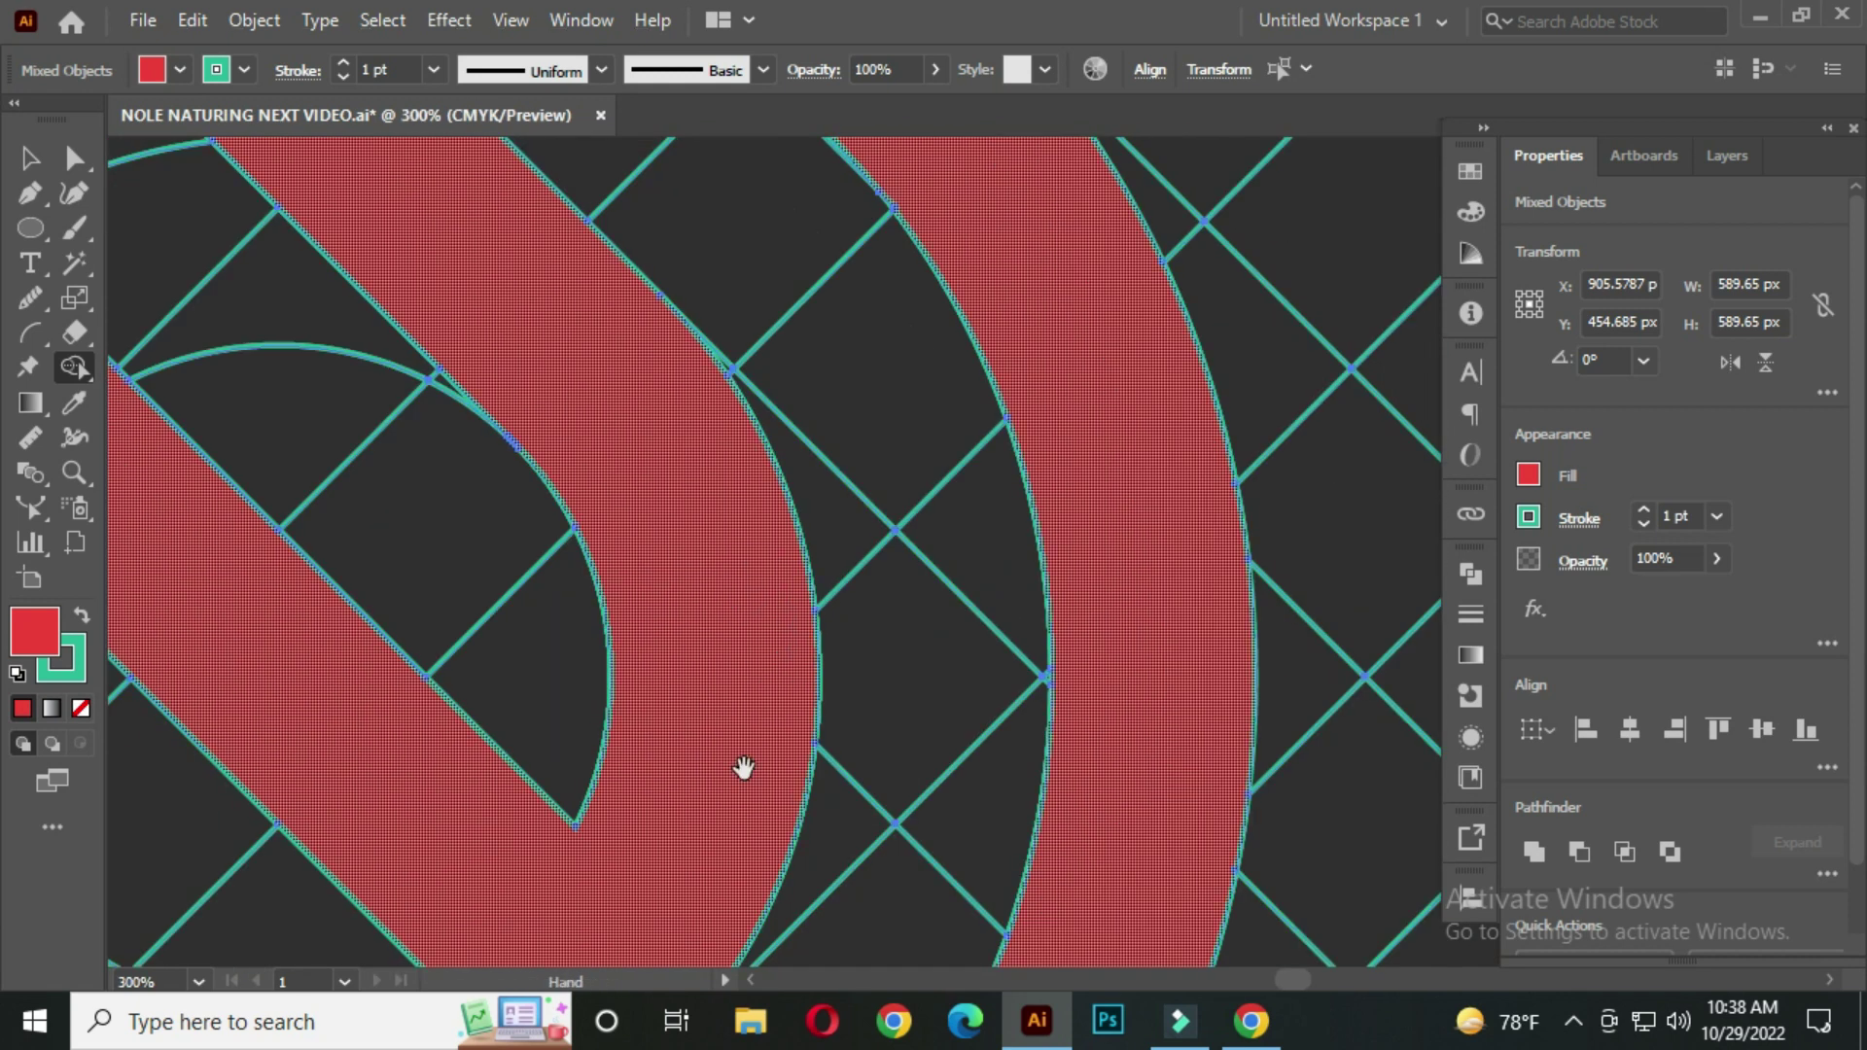
{"action": "left_click_drag", "start_coordinate": [742, 766], "coordinate": [730, 537]}
{"action": "left_click_drag", "start_coordinate": [736, 548], "coordinate": [680, 711]}
{"action": "scroll", "coordinate": [583, 654], "scroll_direction": "down", "scroll_amount": 3}
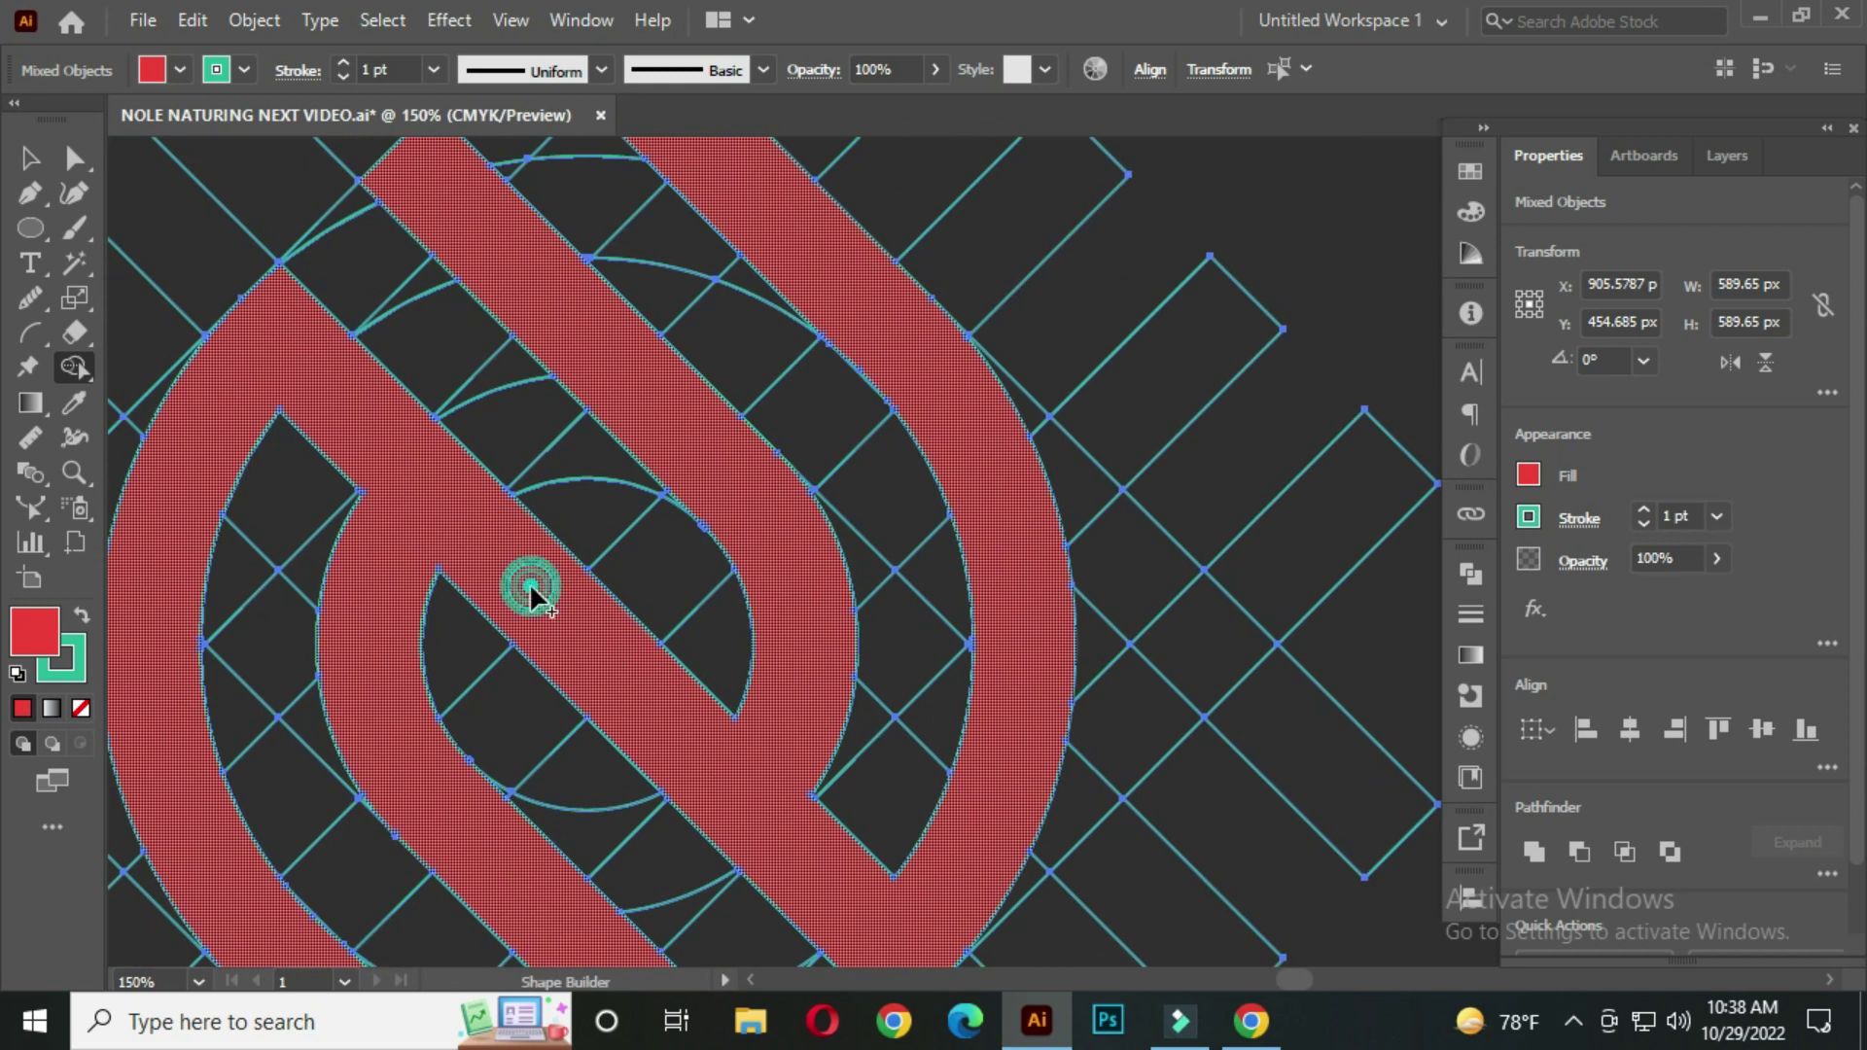
Move the finished red shape off the construction grid to its left and delete the leftover grid and circle pieces
{"action": "left_click", "coordinate": [30, 161]}
{"action": "scroll", "coordinate": [742, 592], "scroll_direction": "down", "scroll_amount": 2}
{"action": "left_click_drag", "start_coordinate": [741, 592], "coordinate": [888, 515]}
{"action": "left_click", "coordinate": [1258, 414]}
{"action": "left_click_drag", "start_coordinate": [773, 559], "coordinate": [1090, 574]}
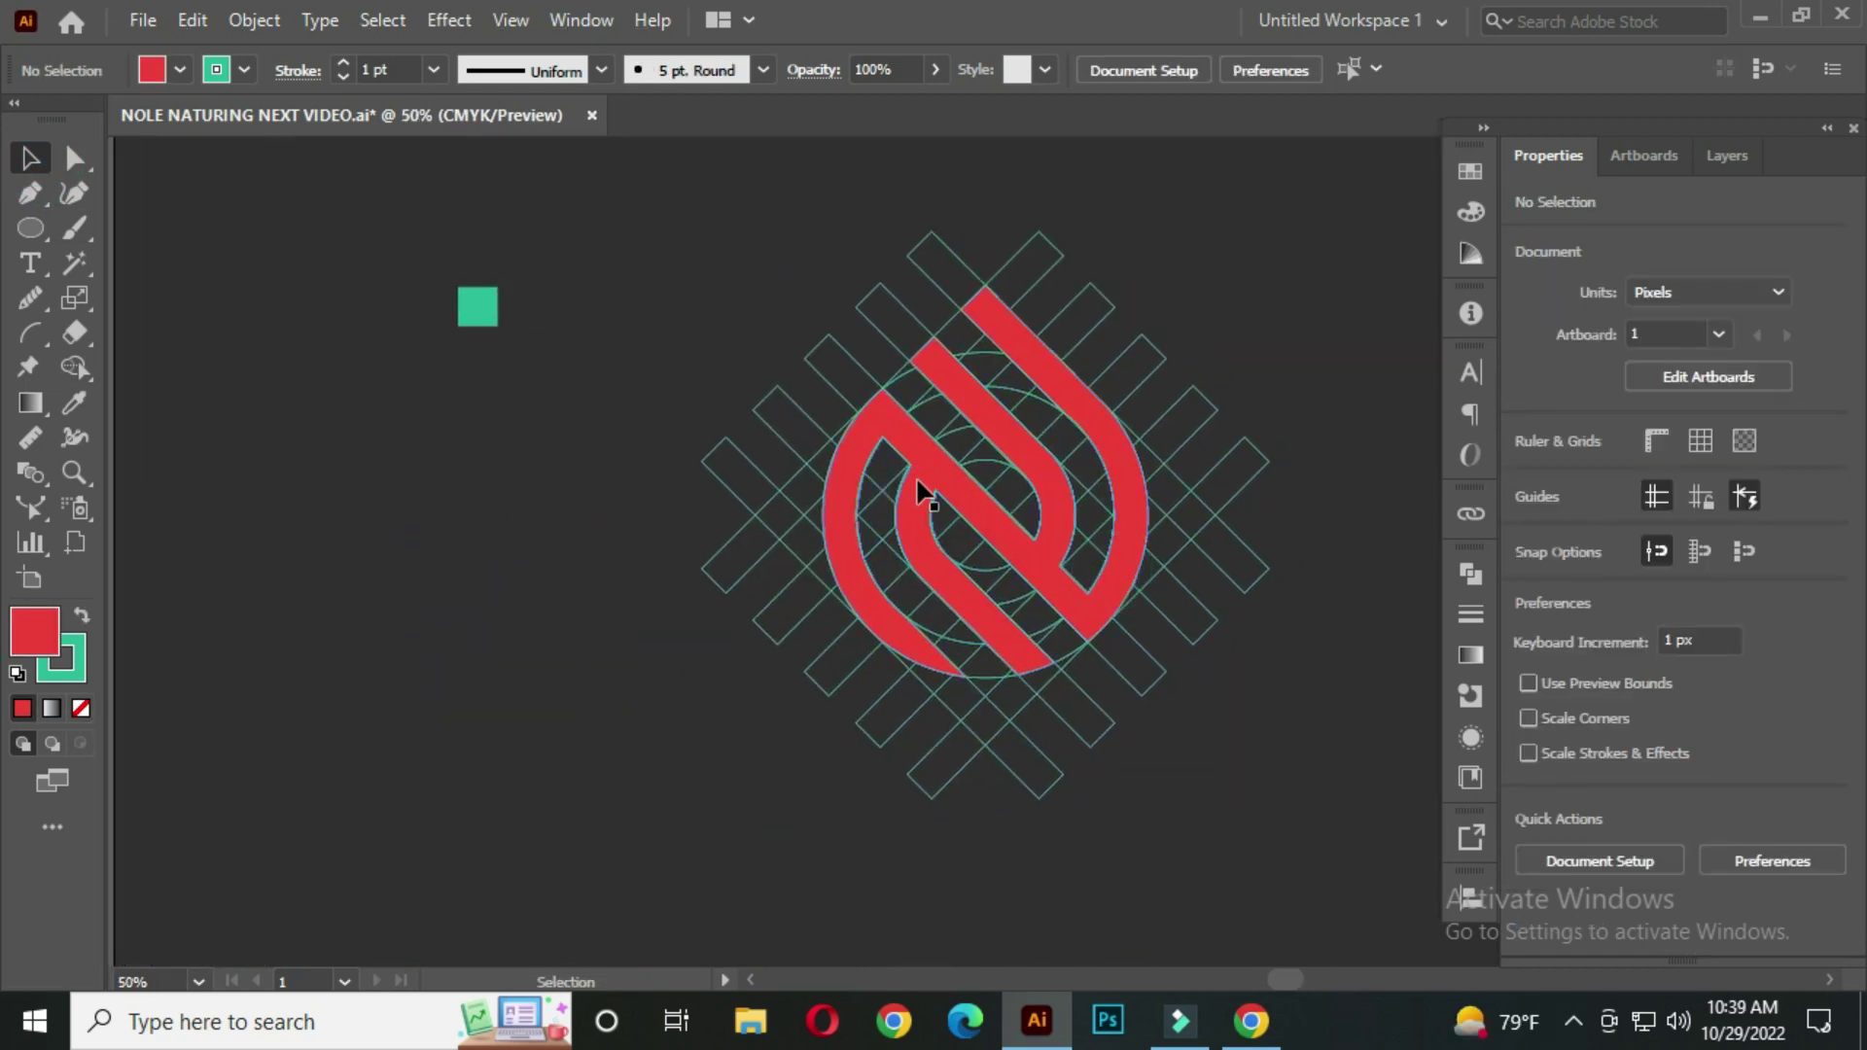
{"action": "left_click", "coordinate": [943, 460]}
{"action": "left_click_drag", "start_coordinate": [939, 467], "coordinate": [322, 492]}
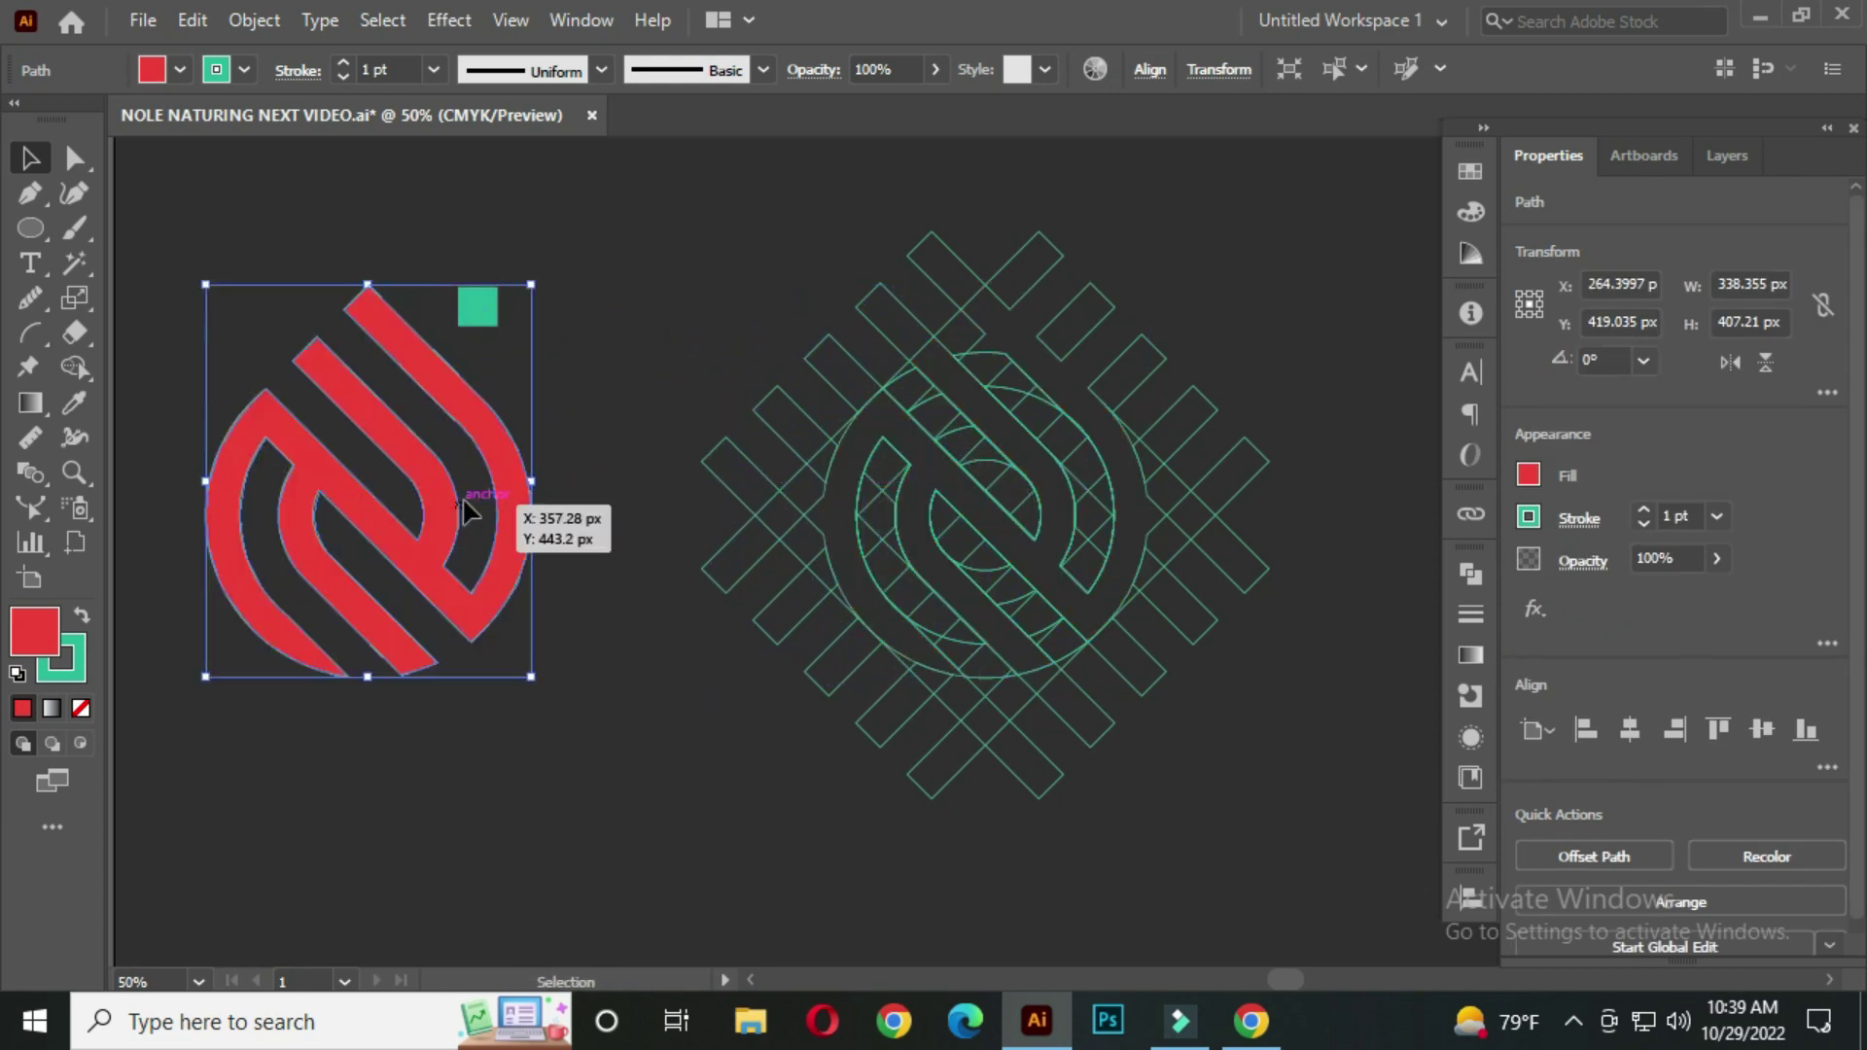
{"action": "left_click", "coordinate": [639, 390]}
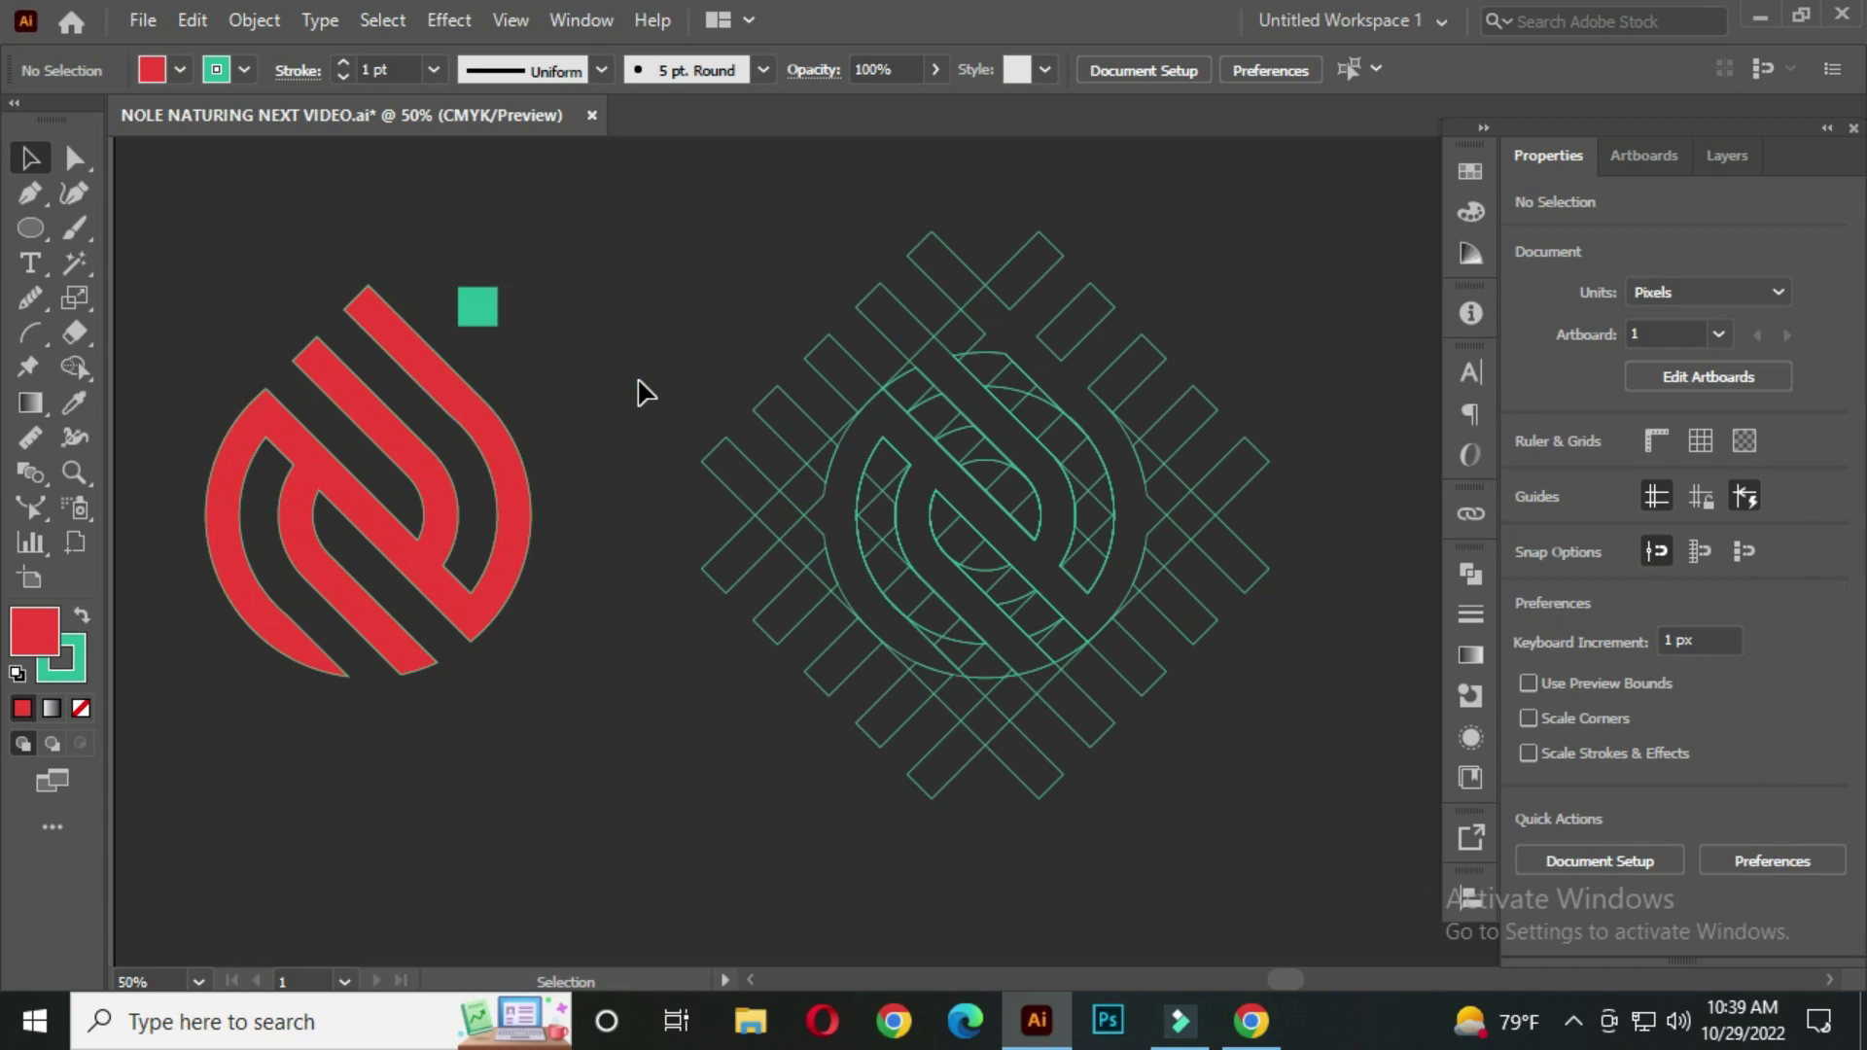
{"action": "left_click_drag", "start_coordinate": [736, 206], "coordinate": [1294, 861]}
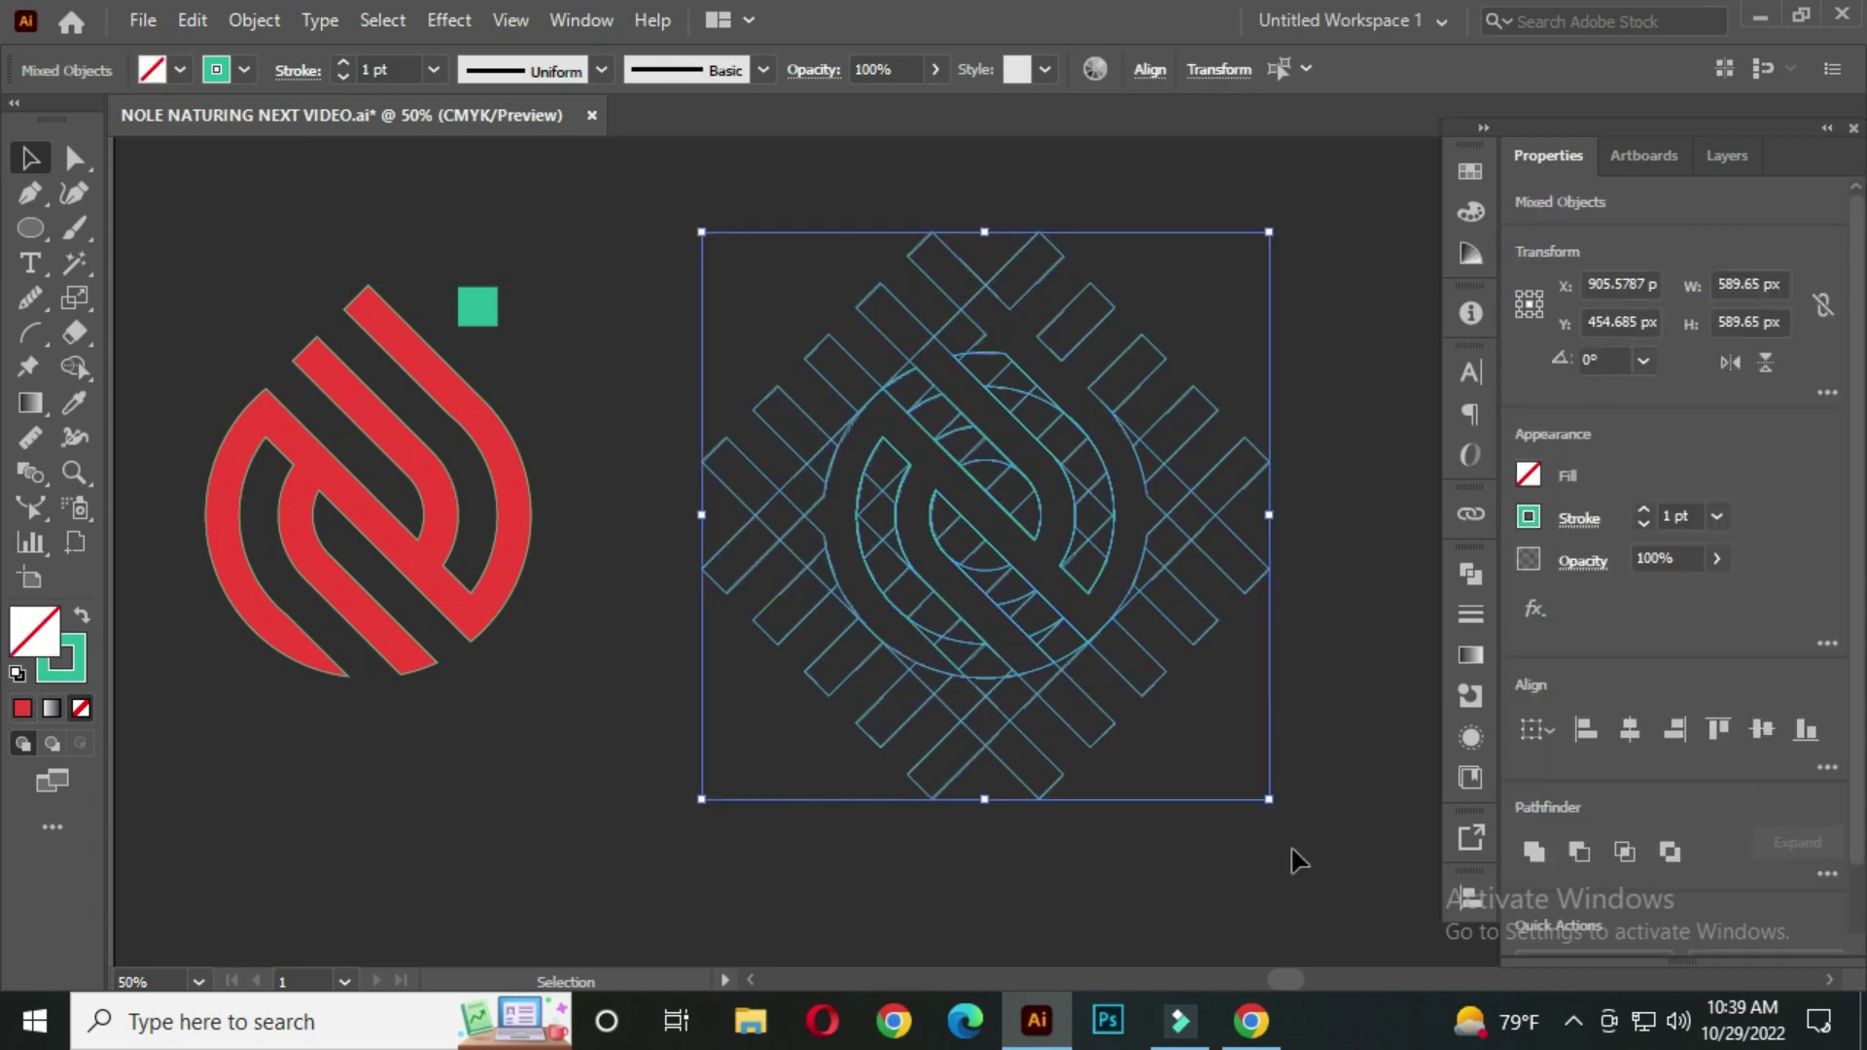
{"action": "key", "text": "Delete"}
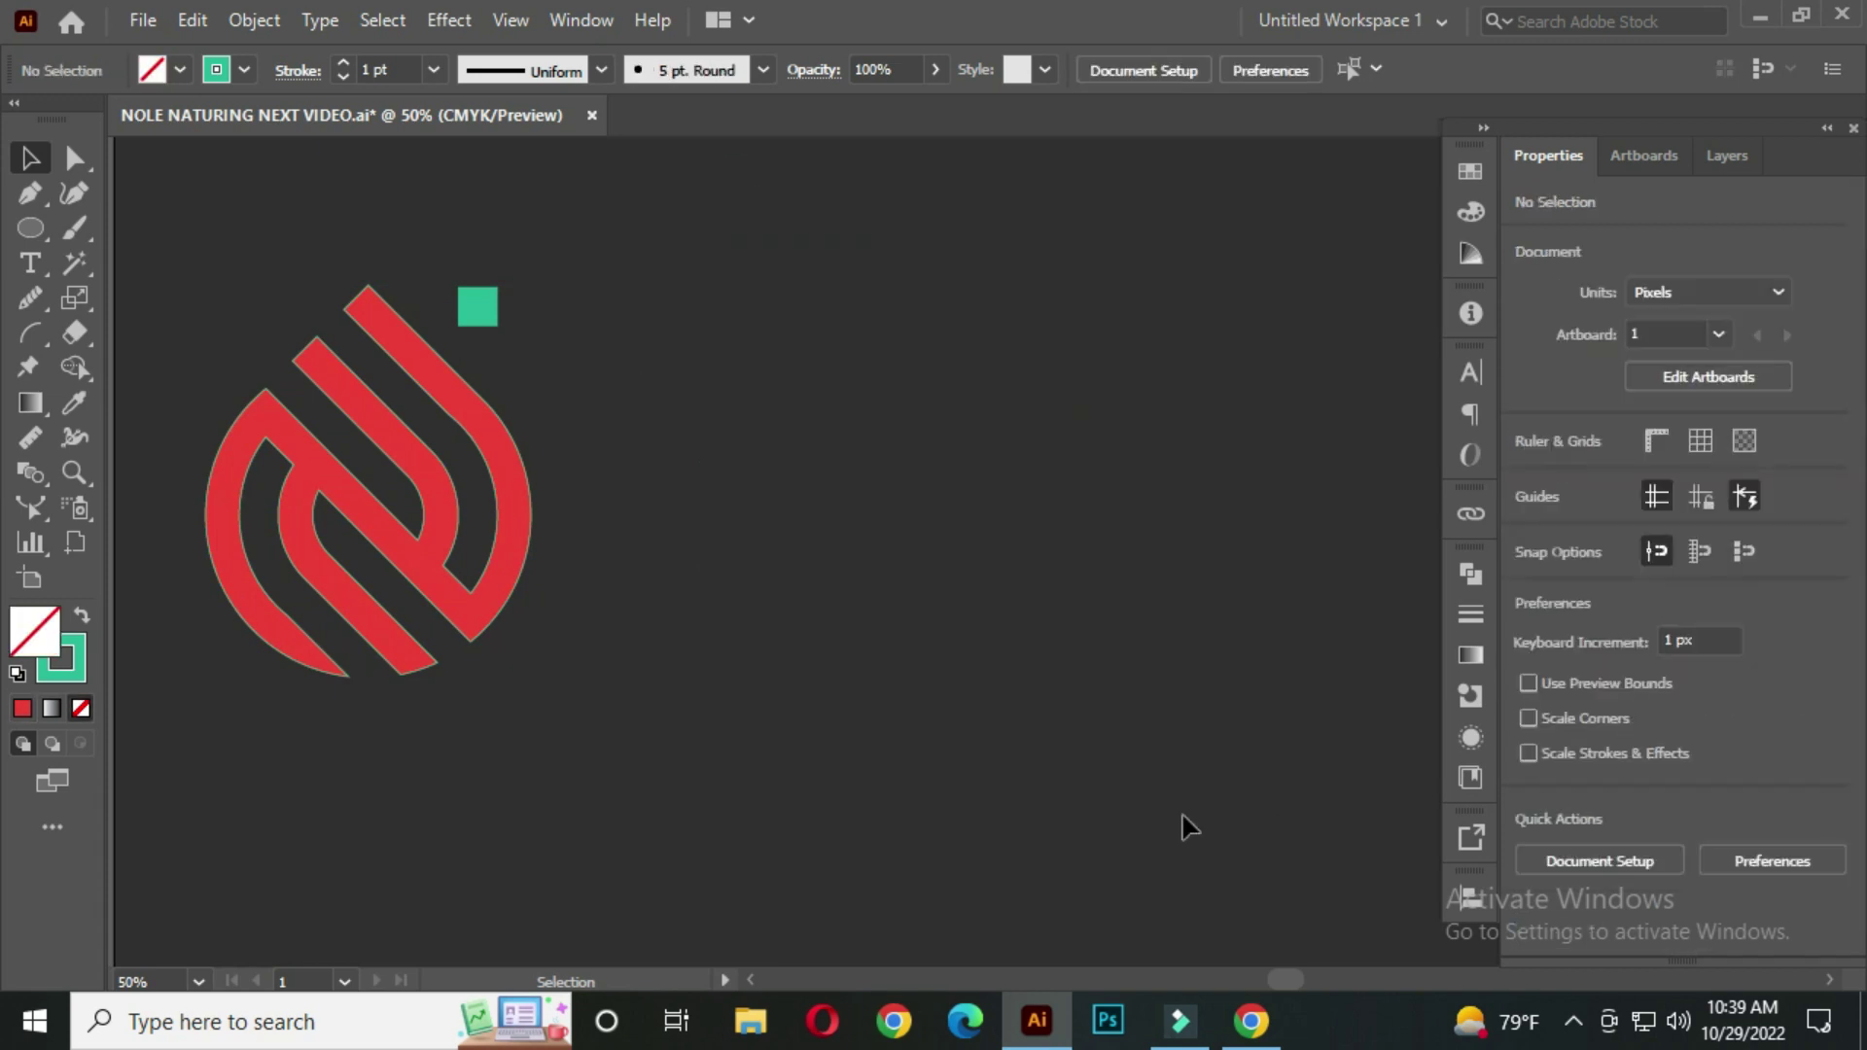
Move the red logo toward the middle of the canvas and scale it down proportionally to about 183 × 220 px
{"action": "left_click_drag", "start_coordinate": [413, 546], "coordinate": [798, 577]}
{"action": "scroll", "coordinate": [961, 650], "scroll_direction": "up", "scroll_amount": 1}
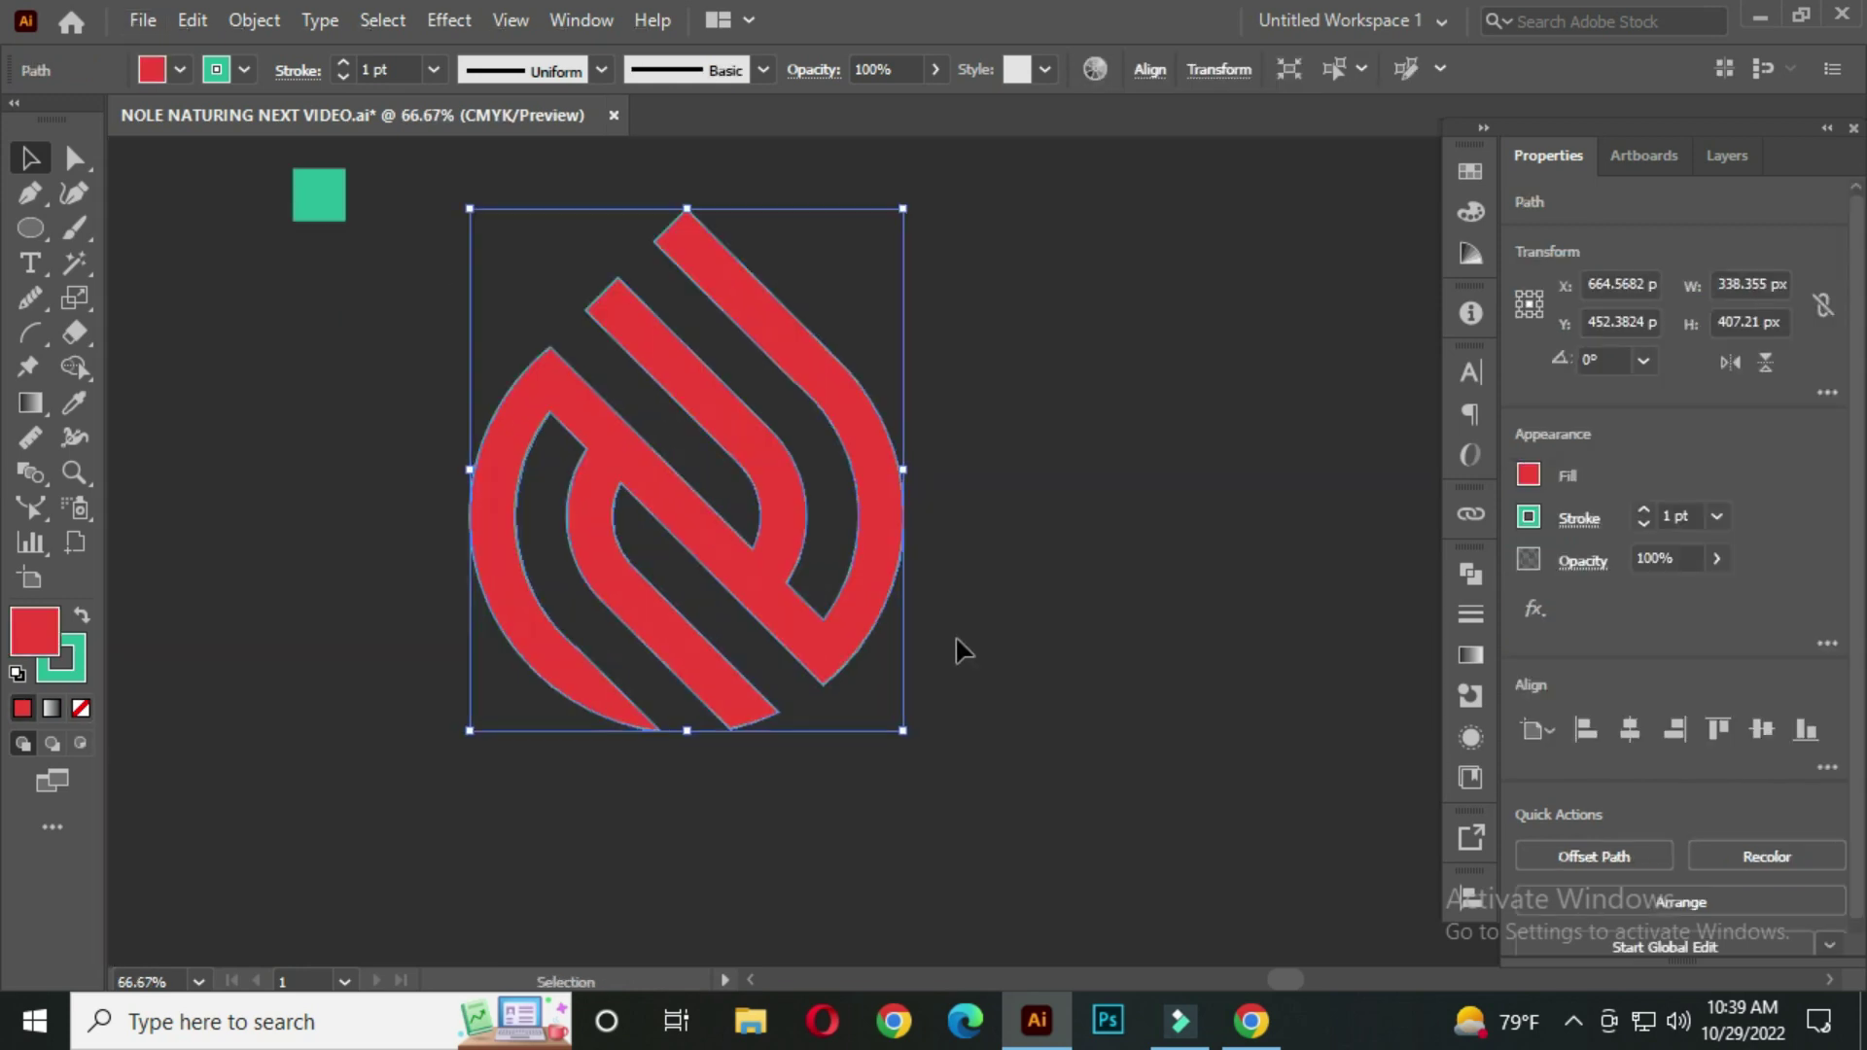
{"action": "left_click_drag", "start_coordinate": [902, 731], "coordinate": [804, 609]}
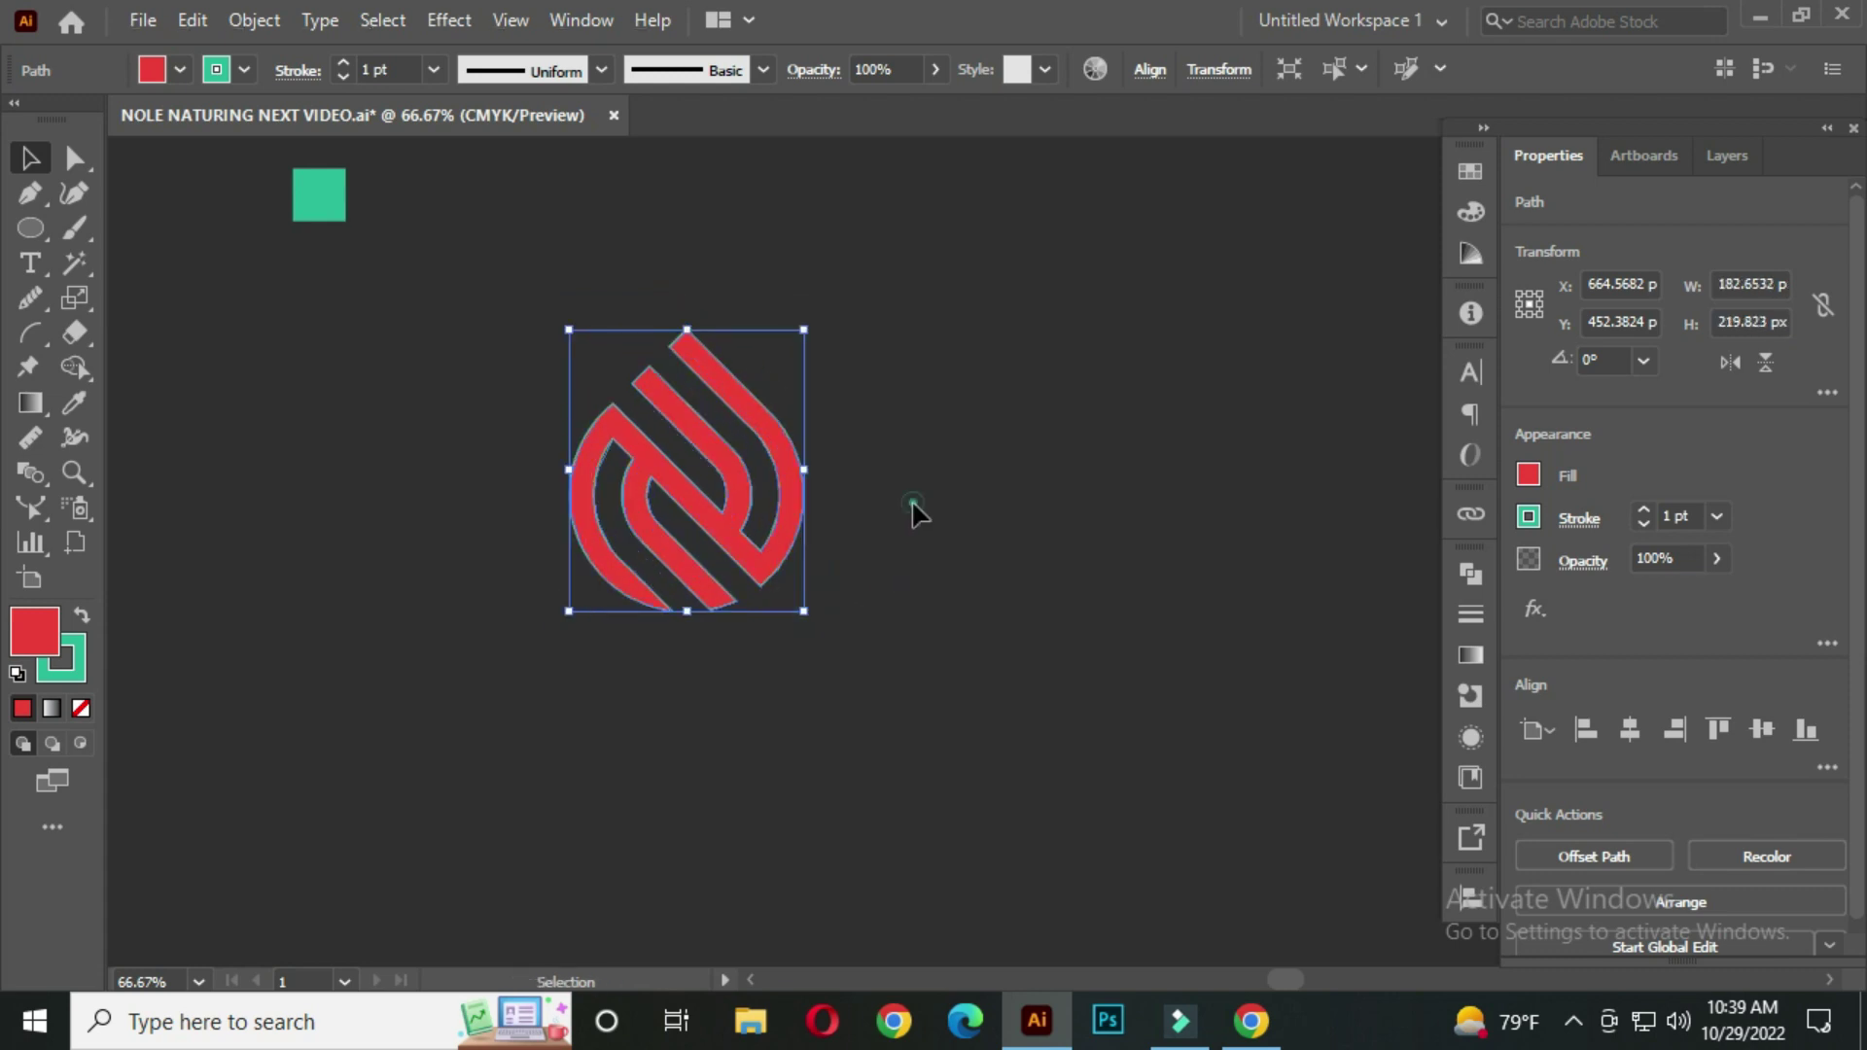
{"action": "left_click", "coordinate": [913, 507]}
{"action": "key", "text": "space"}
{"action": "left_click_drag", "start_coordinate": [874, 467], "coordinate": [889, 532]}
{"action": "left_click_drag", "start_coordinate": [745, 568], "coordinate": [782, 583]}
{"action": "left_click", "coordinate": [1044, 523]}
Recolour the logo with the Eyedropper by sampling the green square
{"action": "scroll", "coordinate": [900, 541], "scroll_direction": "up", "scroll_amount": 1}
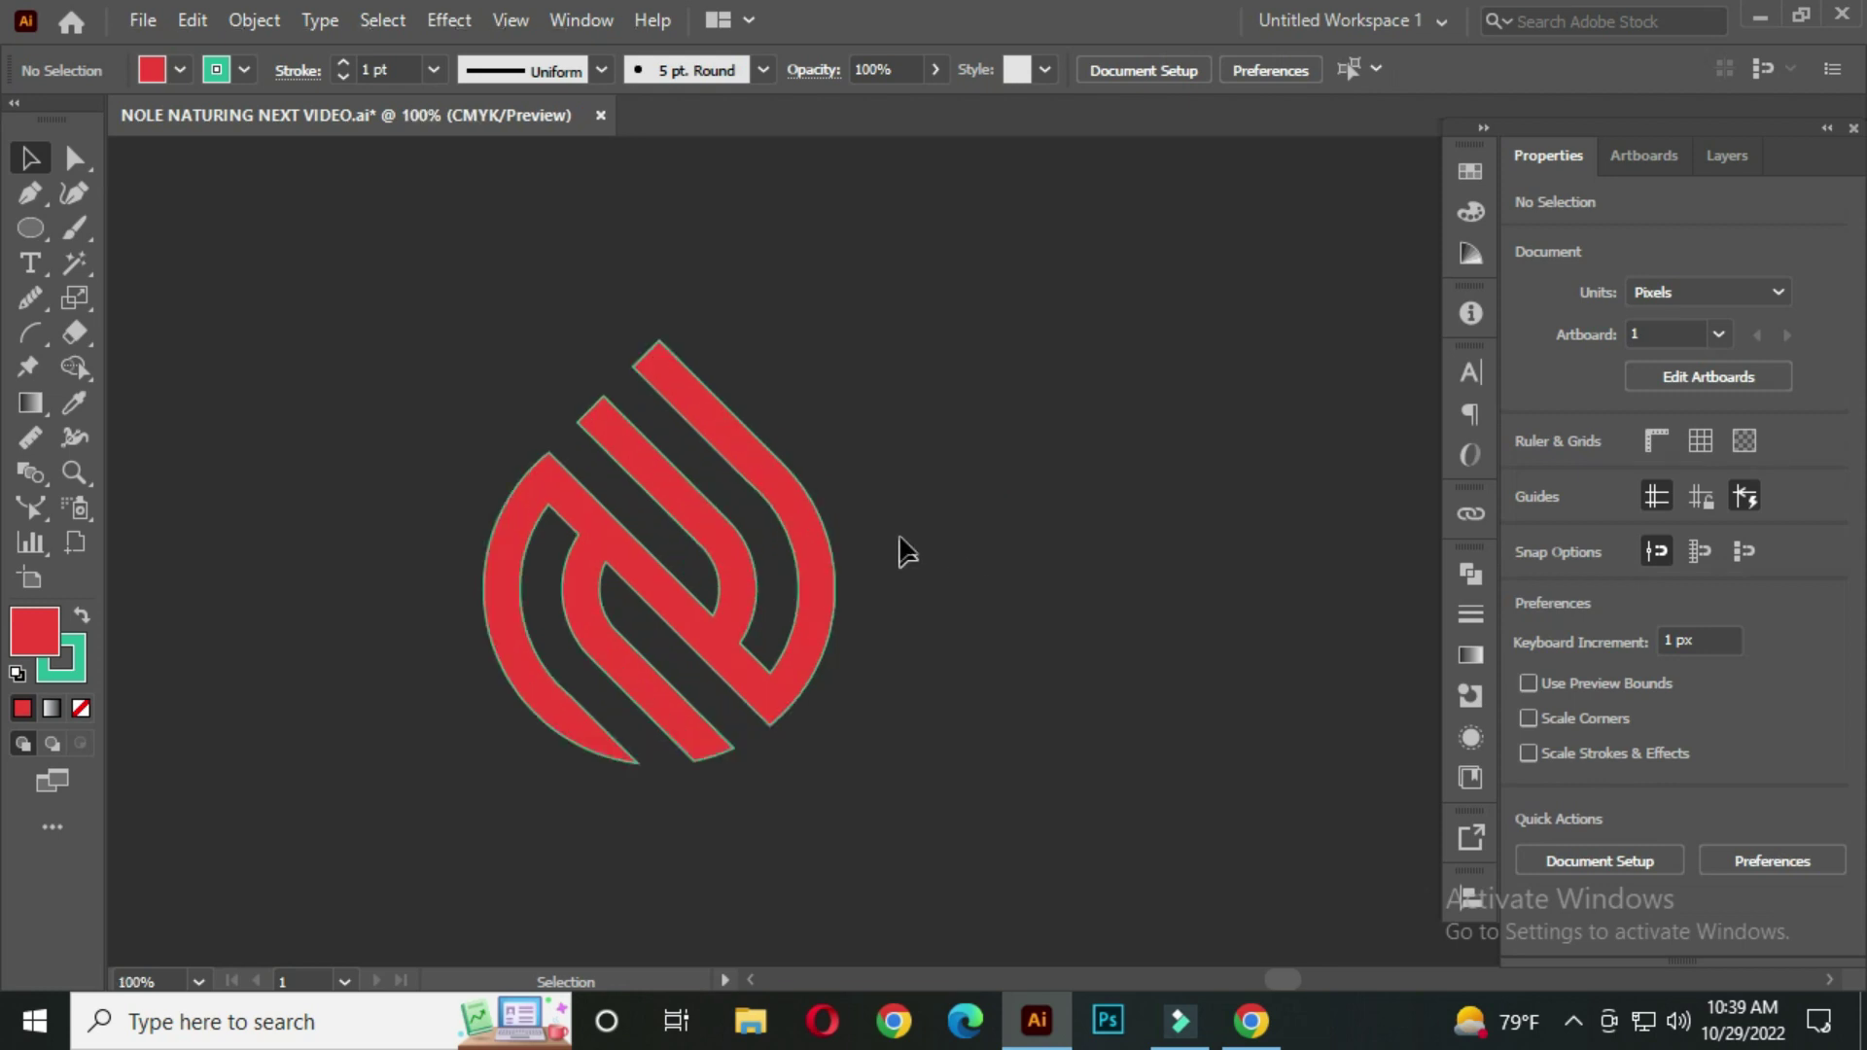
{"action": "key", "text": "space"}
{"action": "left_click_drag", "start_coordinate": [905, 474], "coordinate": [1066, 581]}
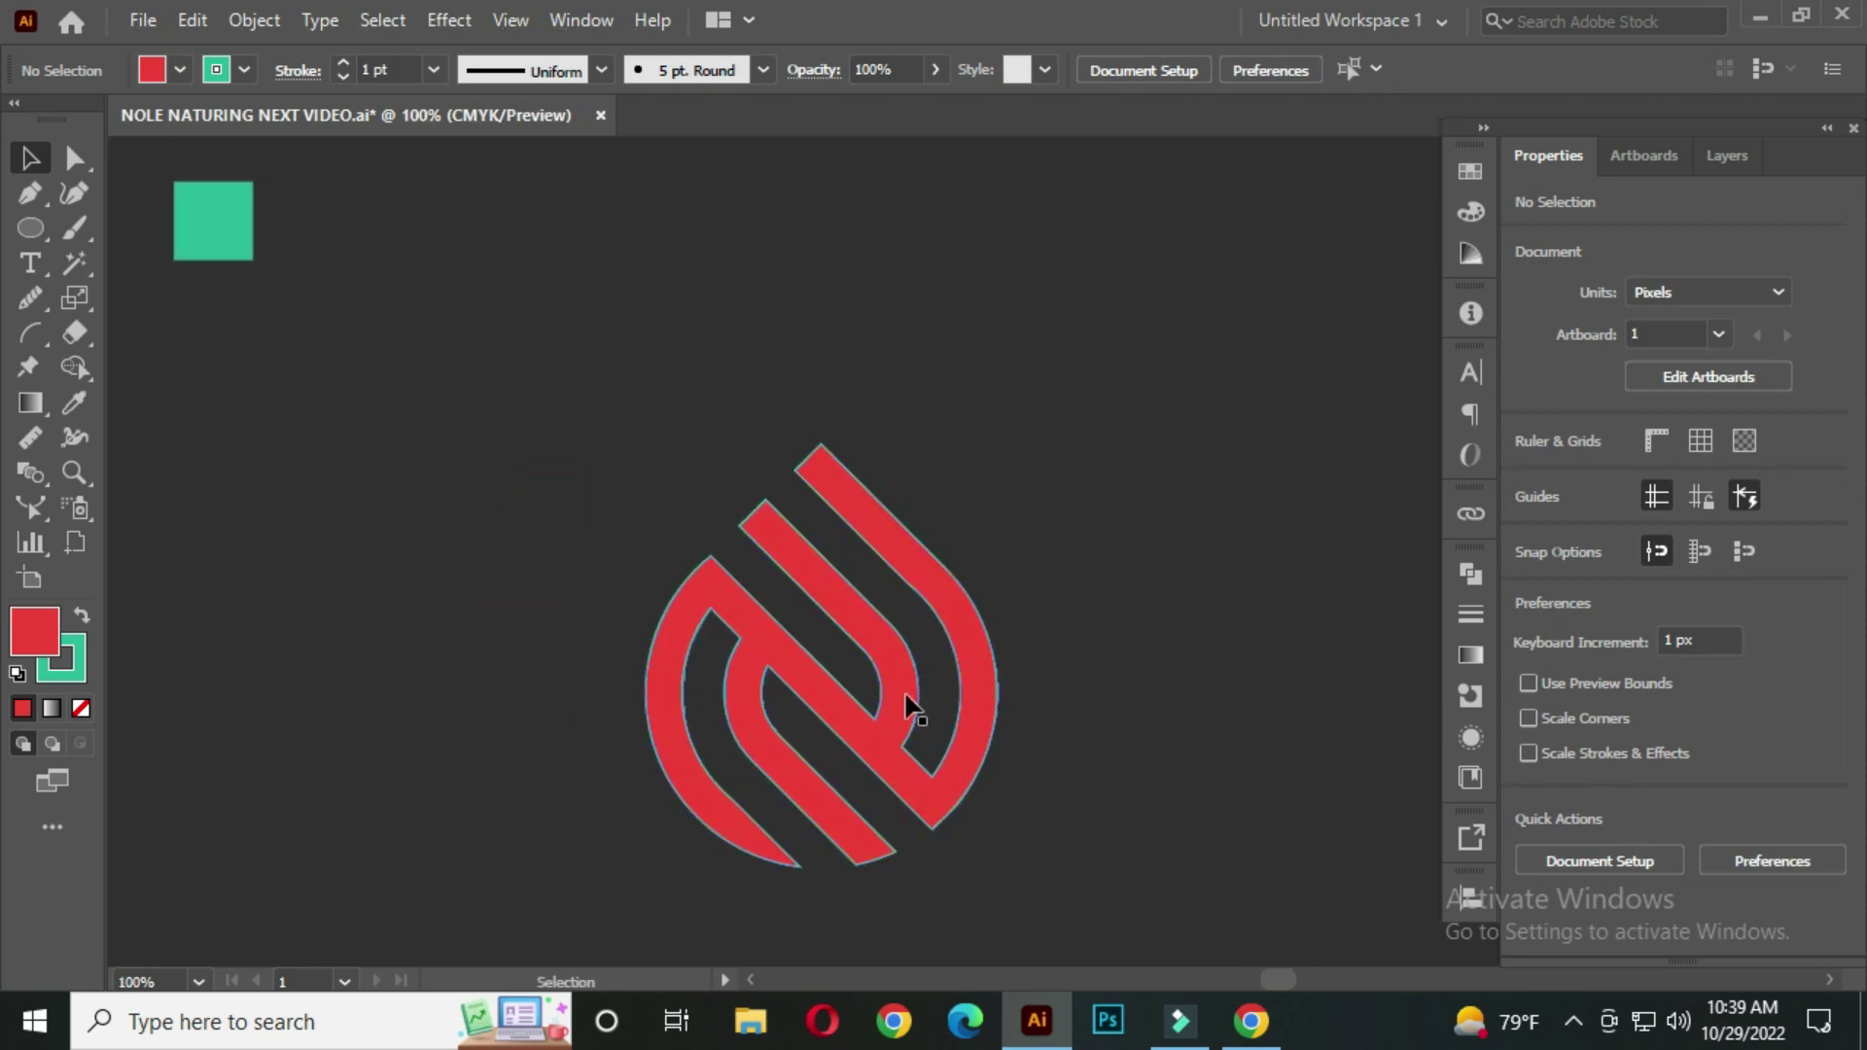
{"action": "key", "text": "space"}
{"action": "left_click_drag", "start_coordinate": [906, 698], "coordinate": [894, 678]}
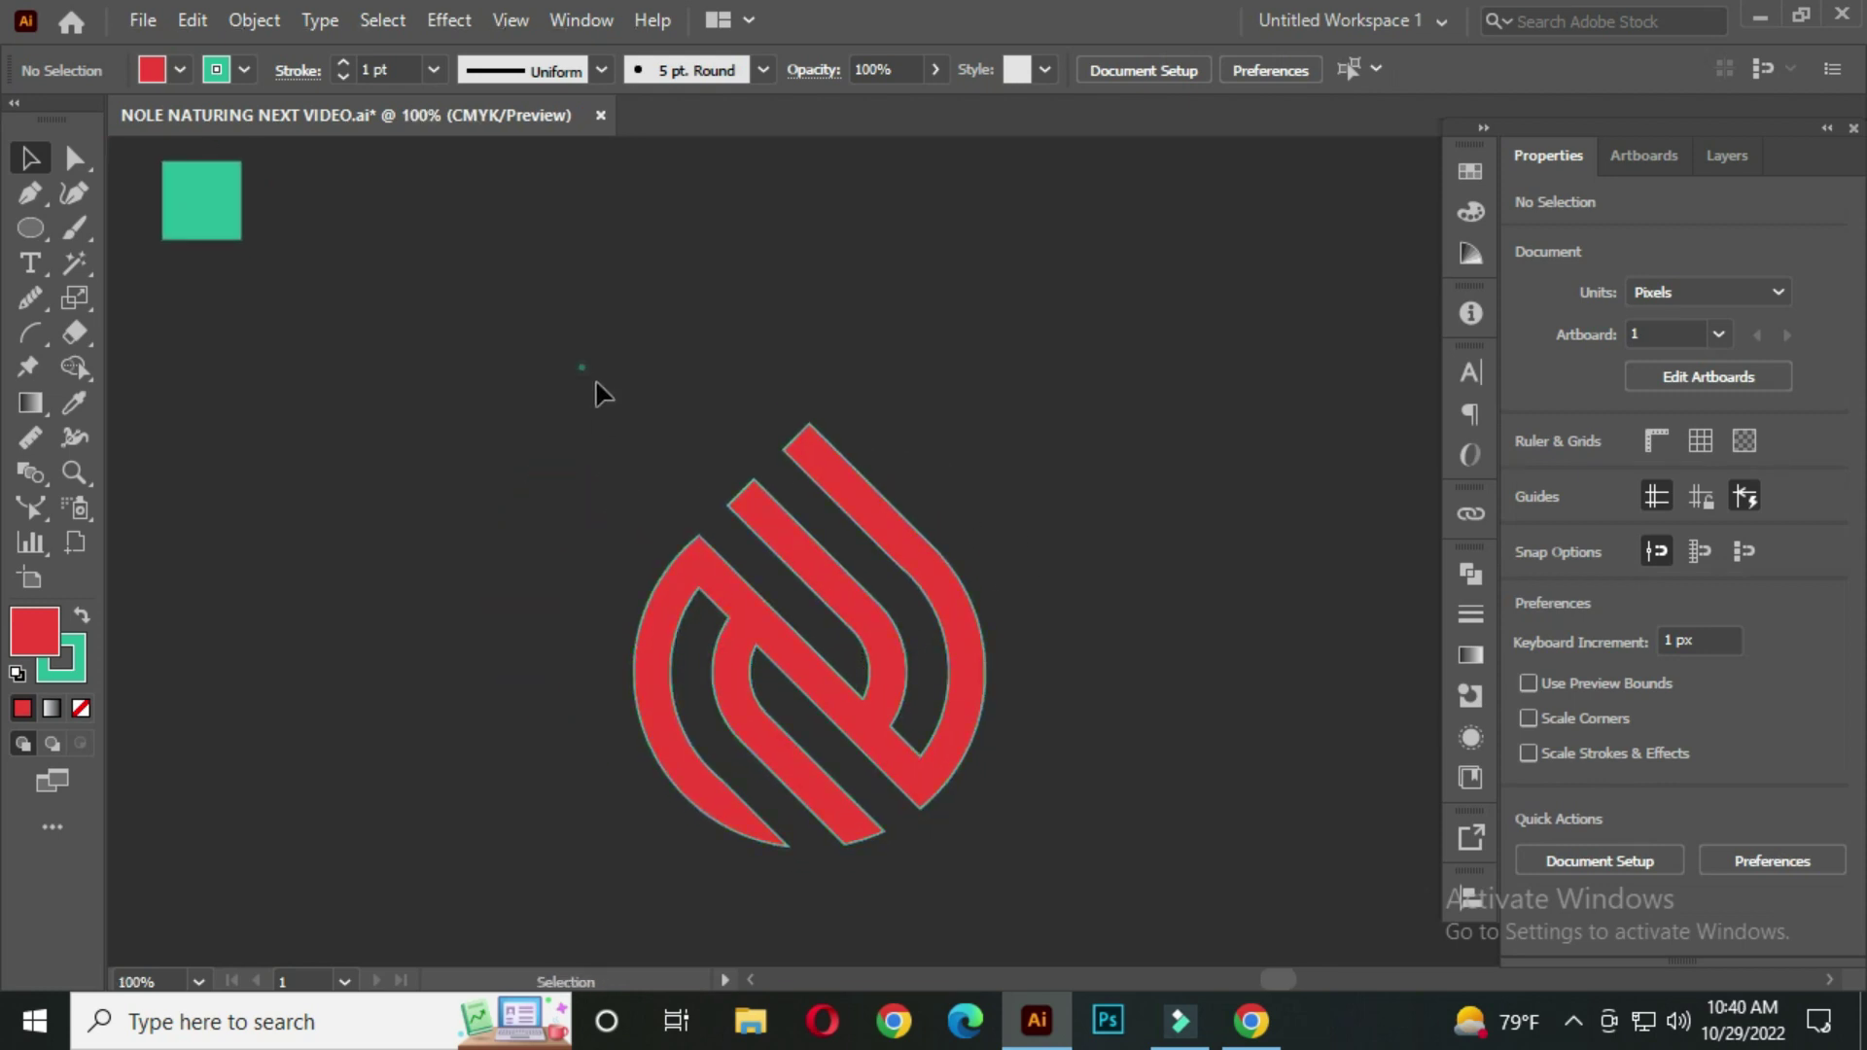
{"action": "left_click_drag", "start_coordinate": [595, 394], "coordinate": [1147, 829]}
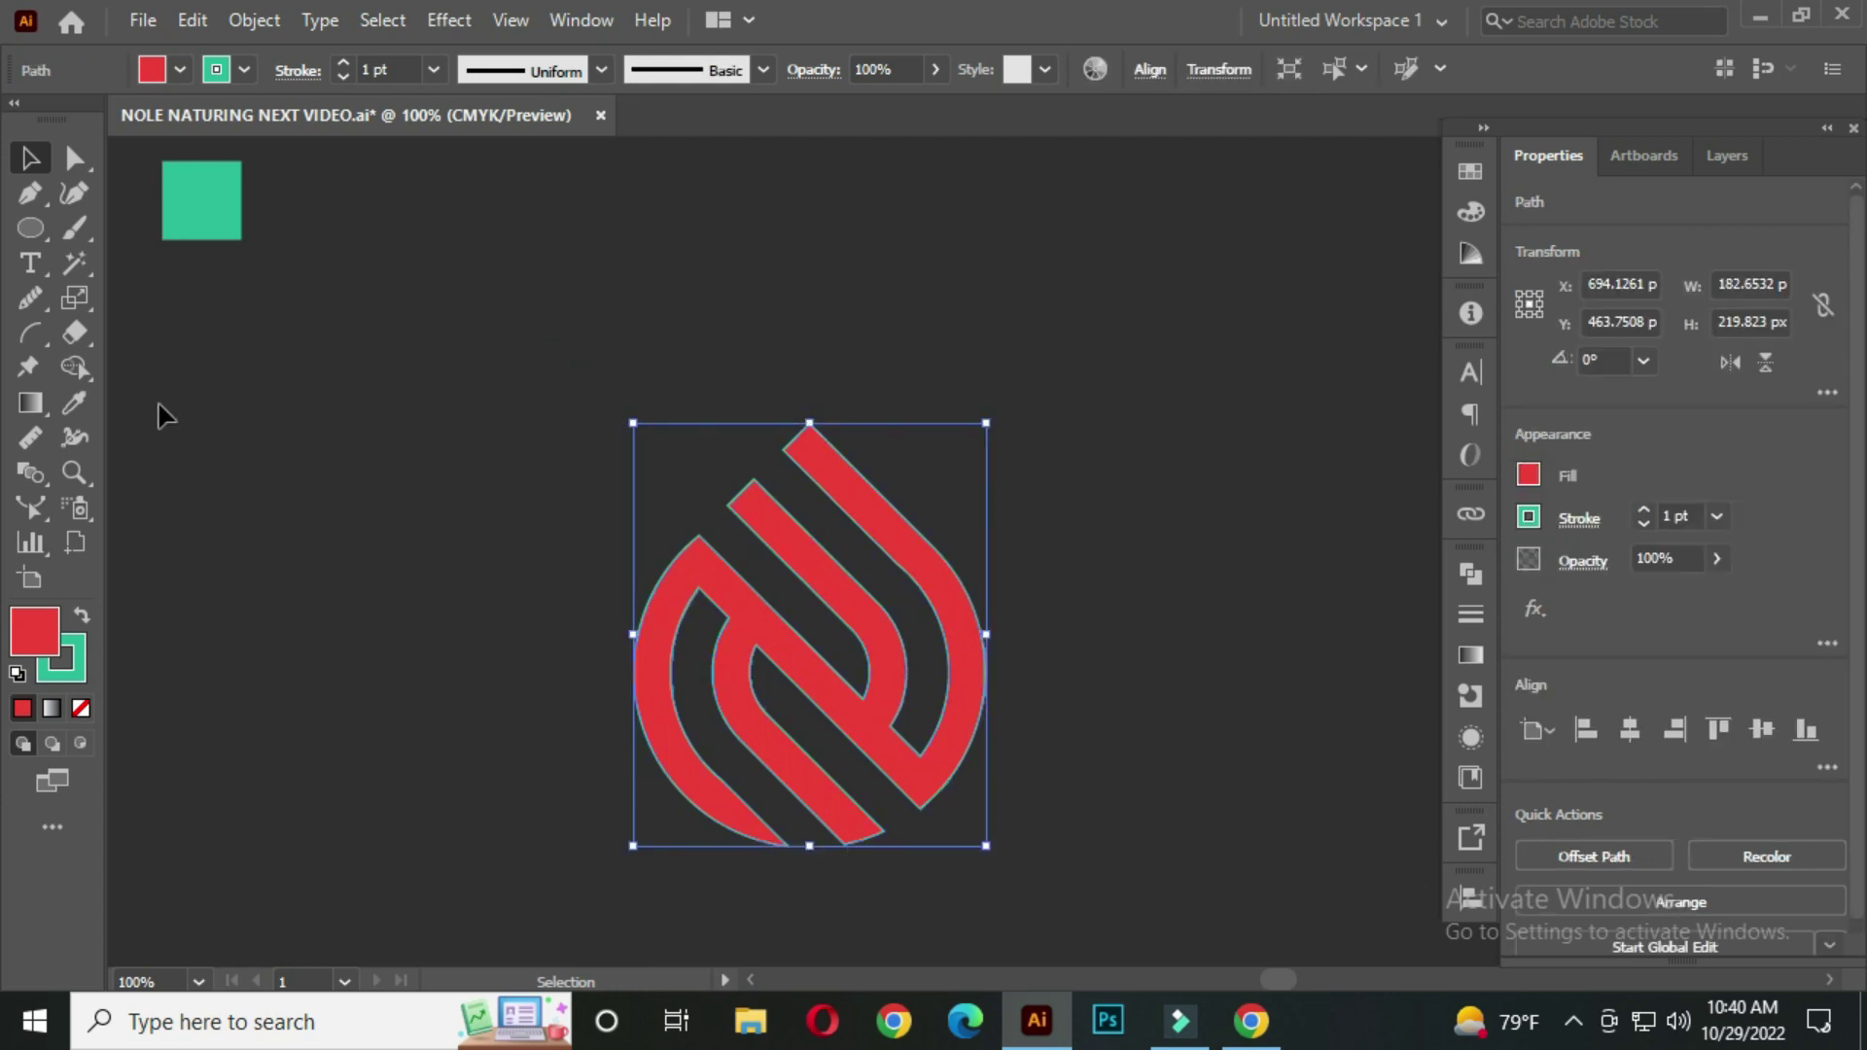
{"action": "left_click", "coordinate": [79, 398]}
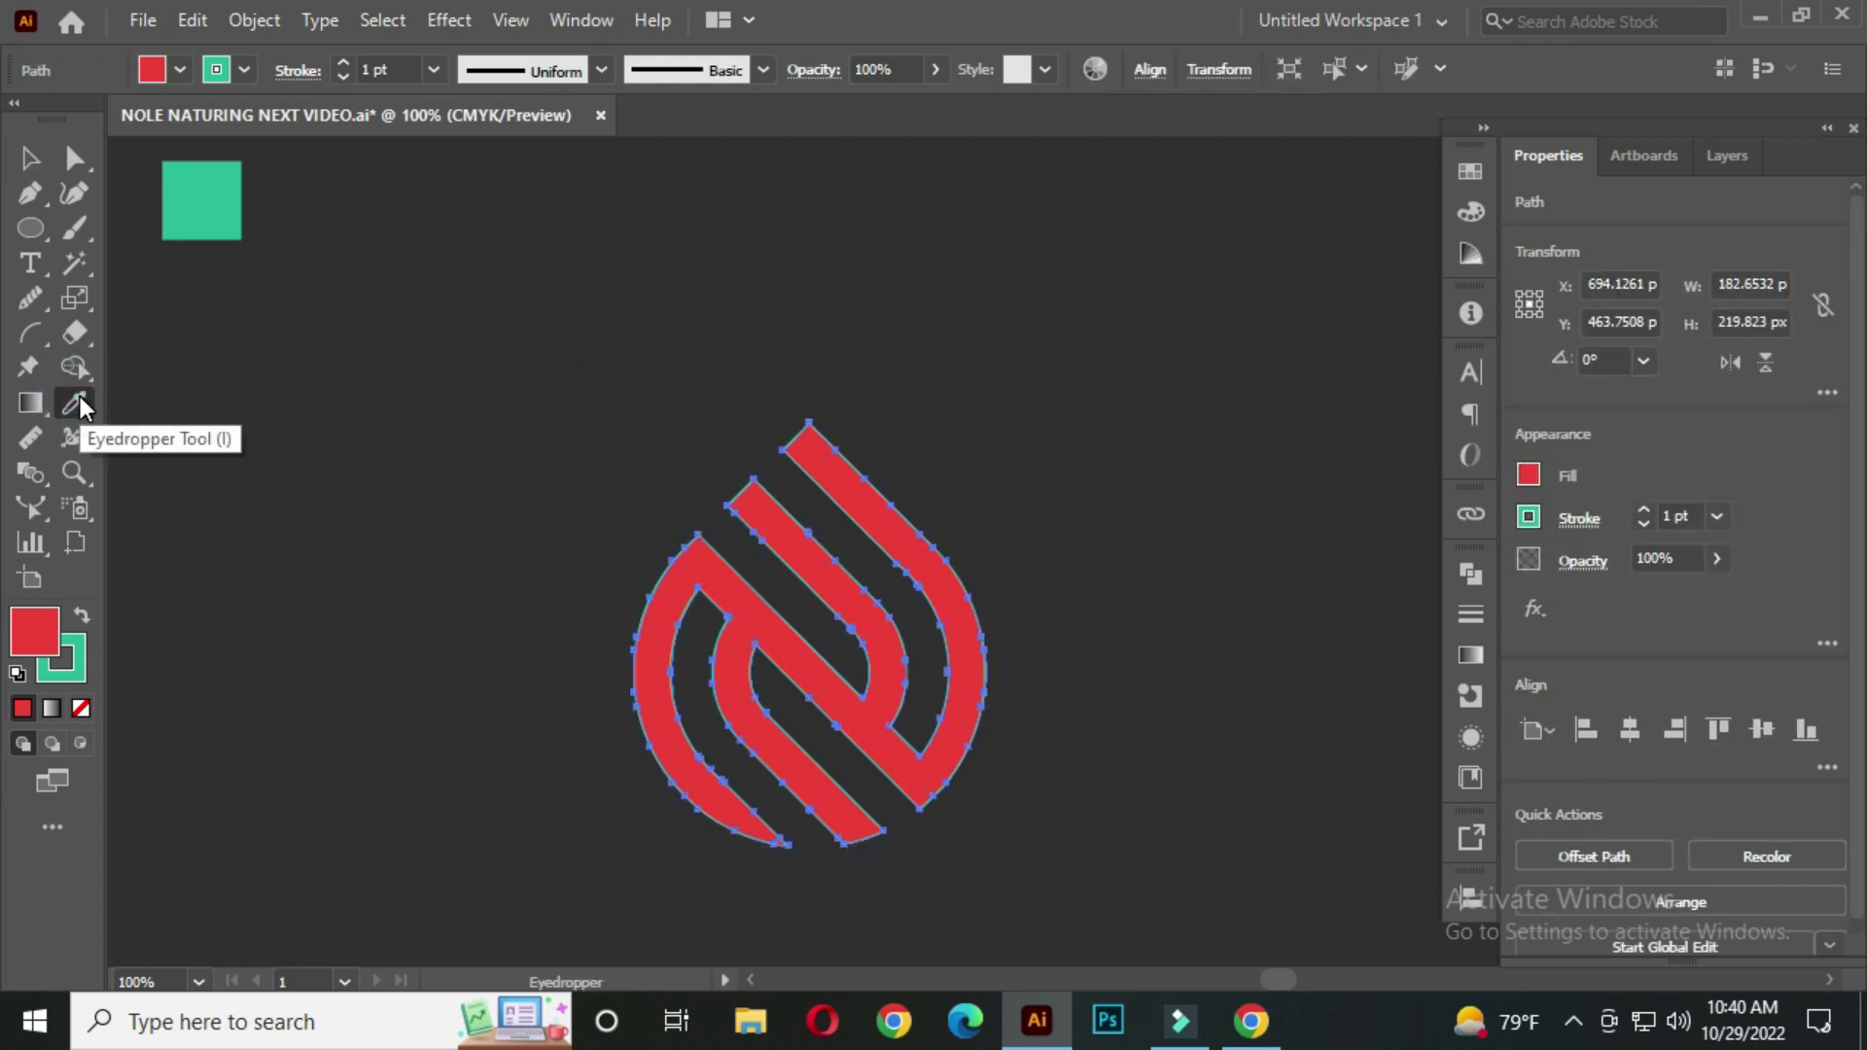
{"action": "left_click", "coordinate": [211, 193]}
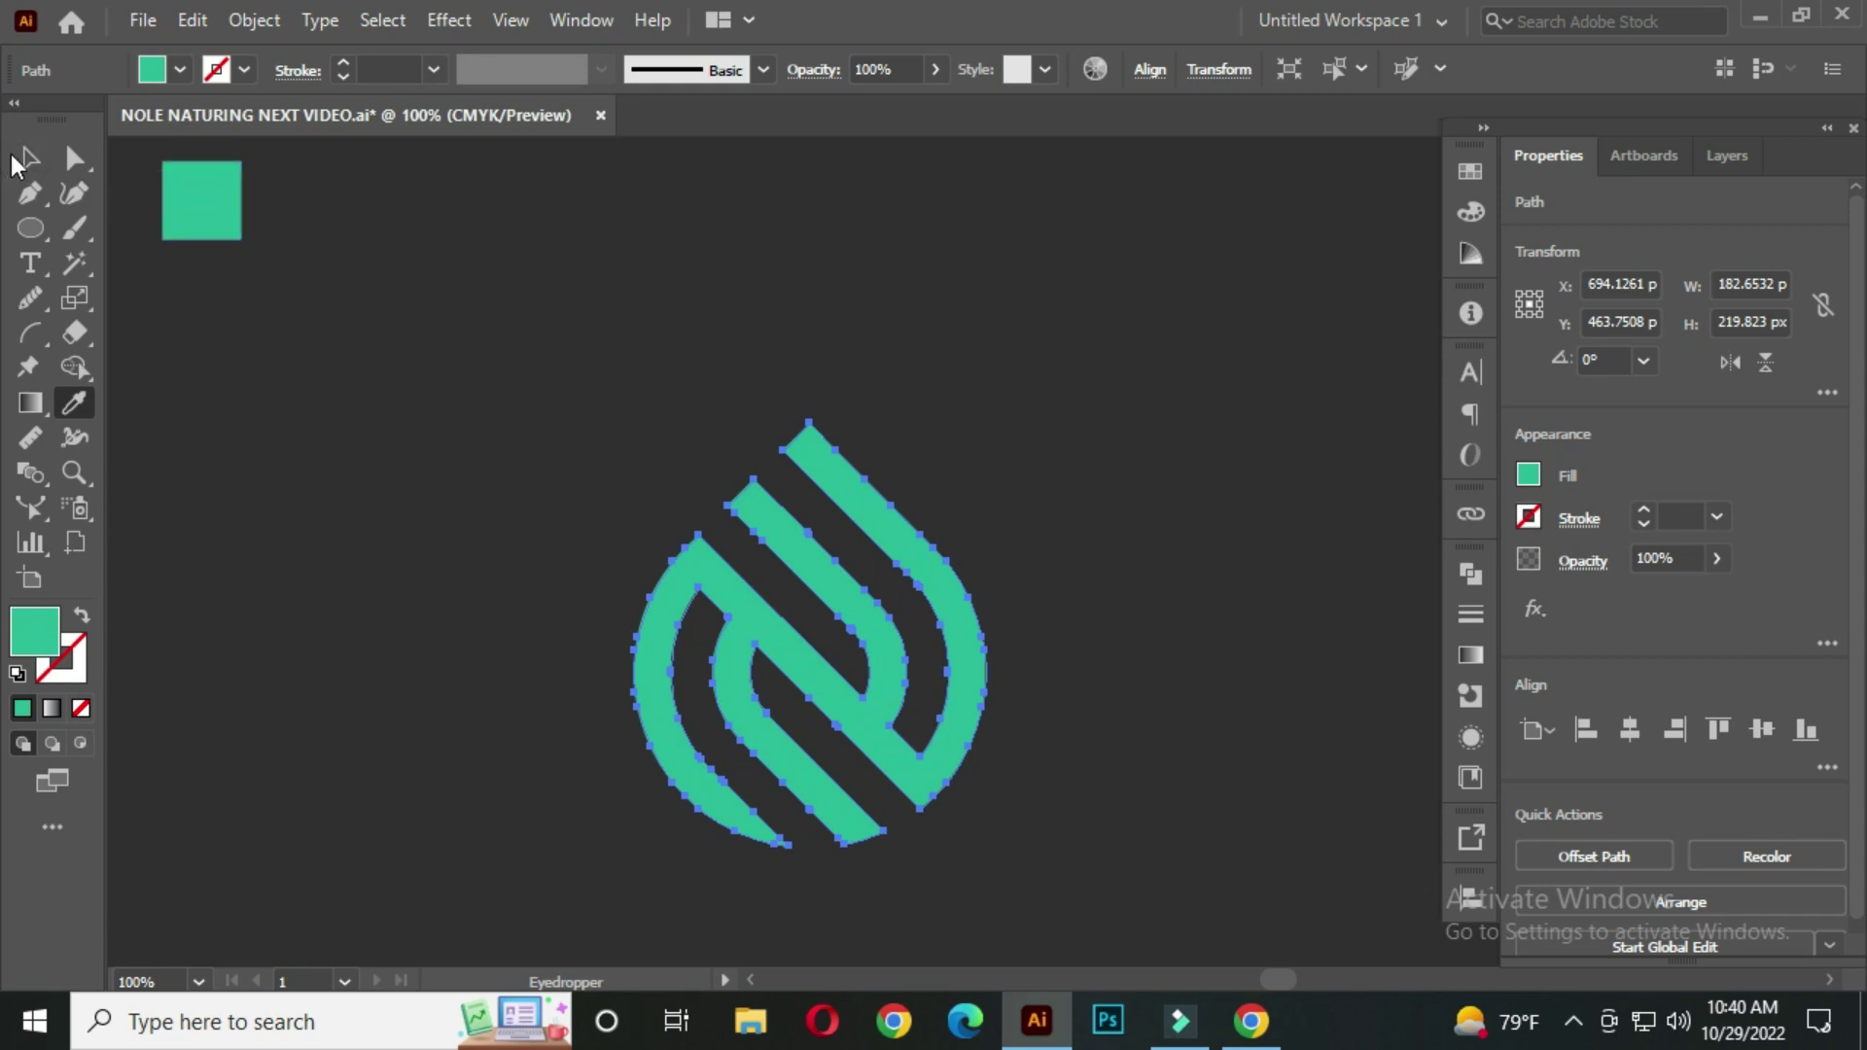
Move the green logo slightly up and to the left and deselect it
{"action": "left_click", "coordinate": [24, 159]}
{"action": "left_click", "coordinate": [646, 457]}
{"action": "left_click_drag", "start_coordinate": [875, 632], "coordinate": [807, 561]}
{"action": "left_click", "coordinate": [981, 535]}
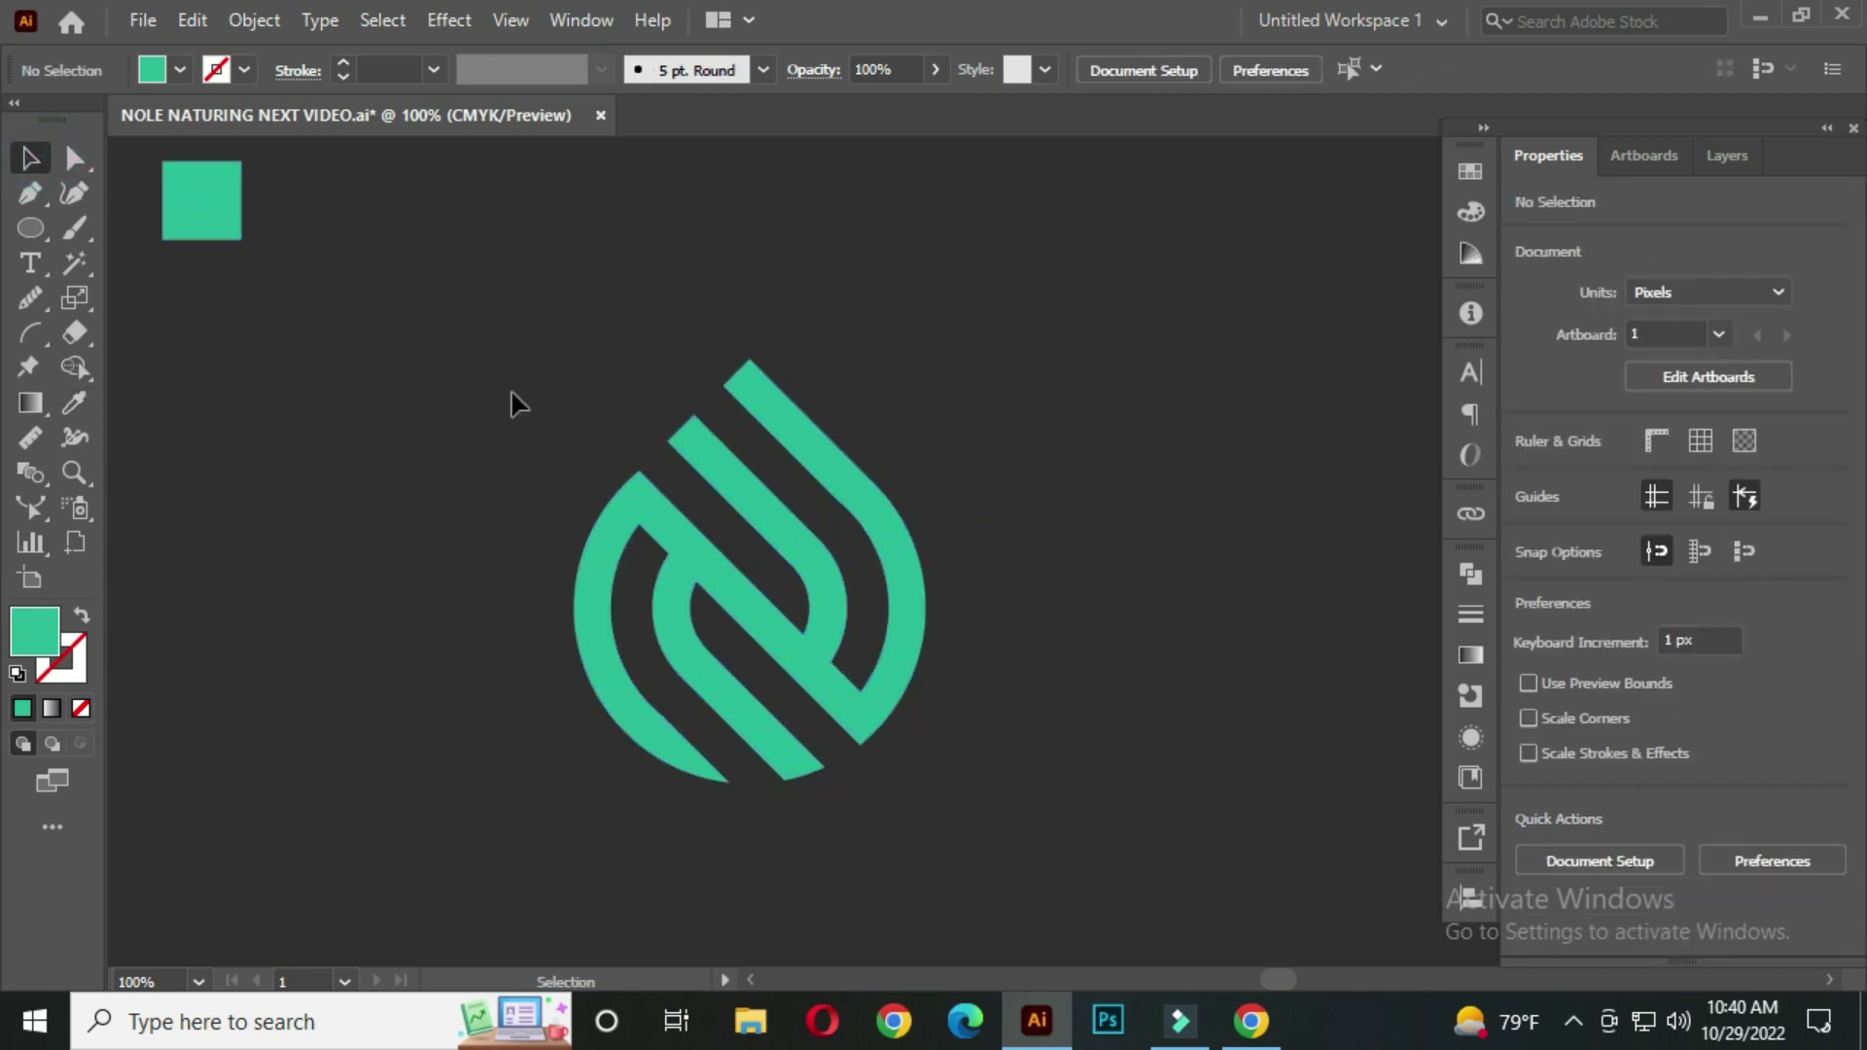
Add a 2 pt stroke to the green logo
{"action": "left_click_drag", "start_coordinate": [483, 350], "coordinate": [938, 729]}
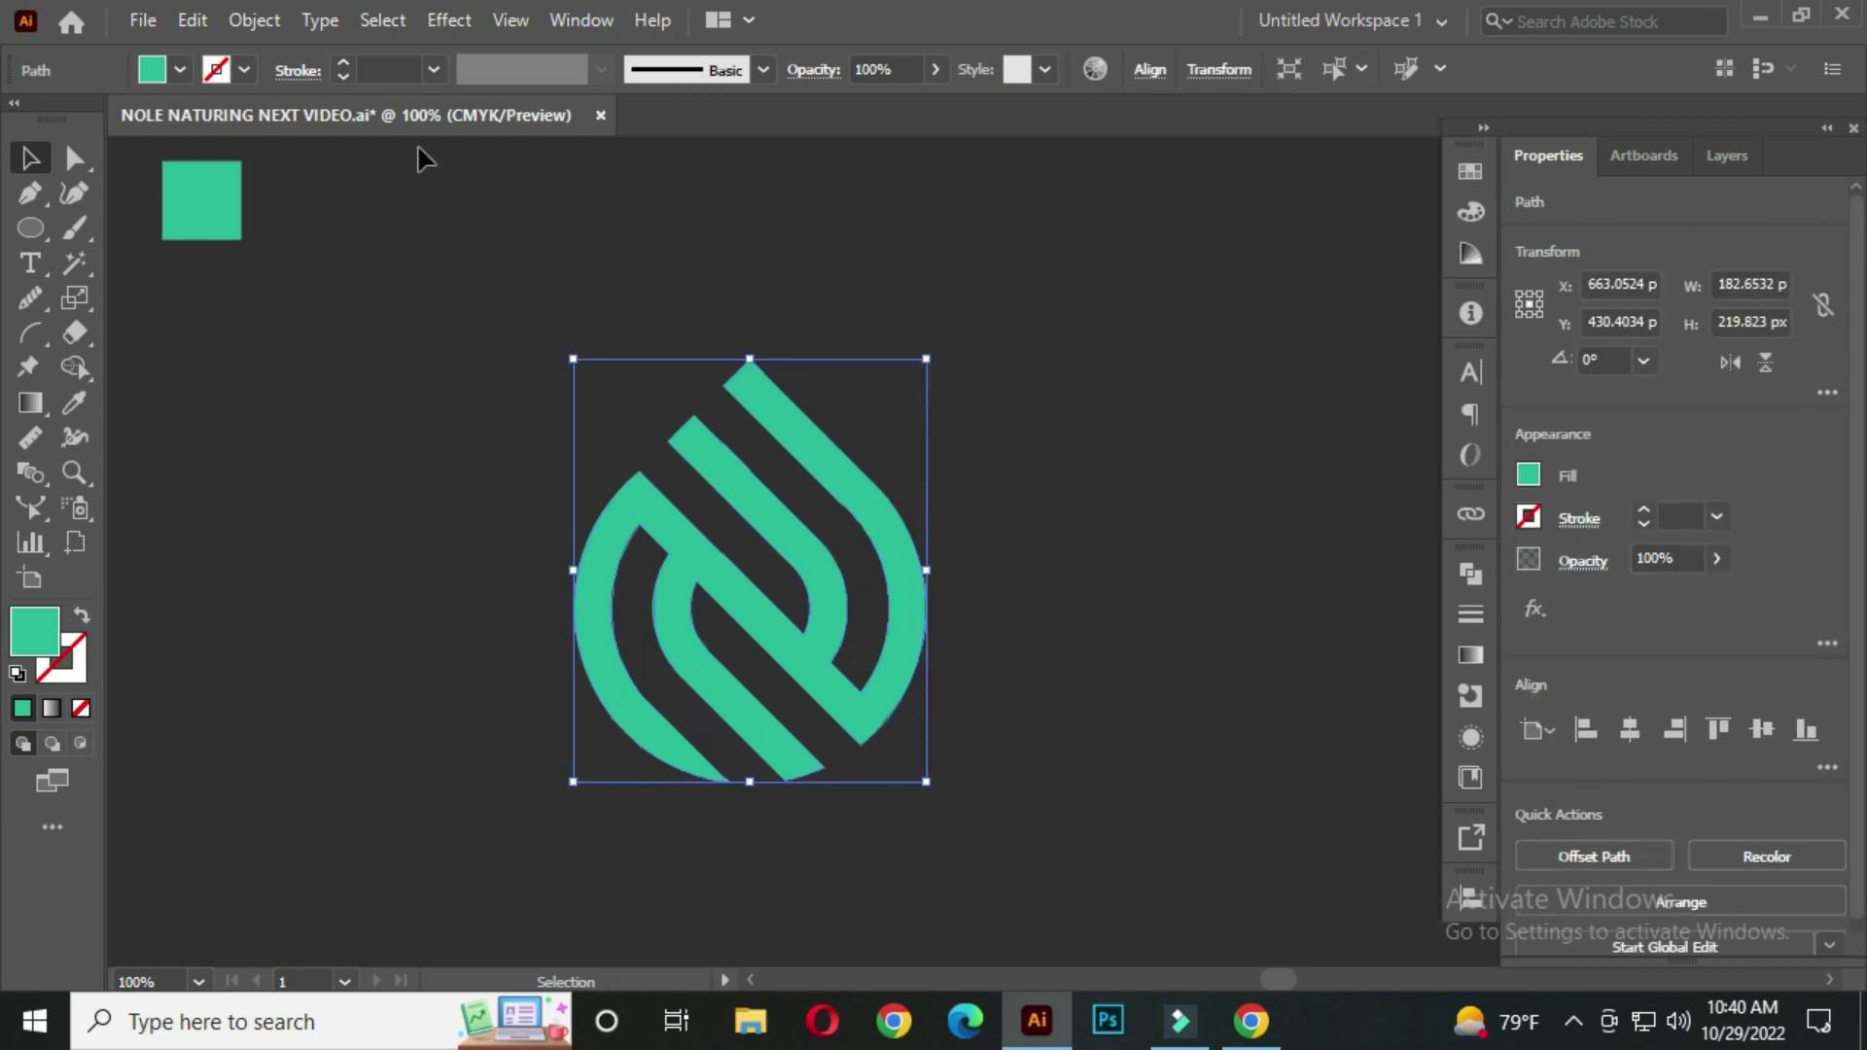
{"action": "left_click", "coordinate": [394, 69]}
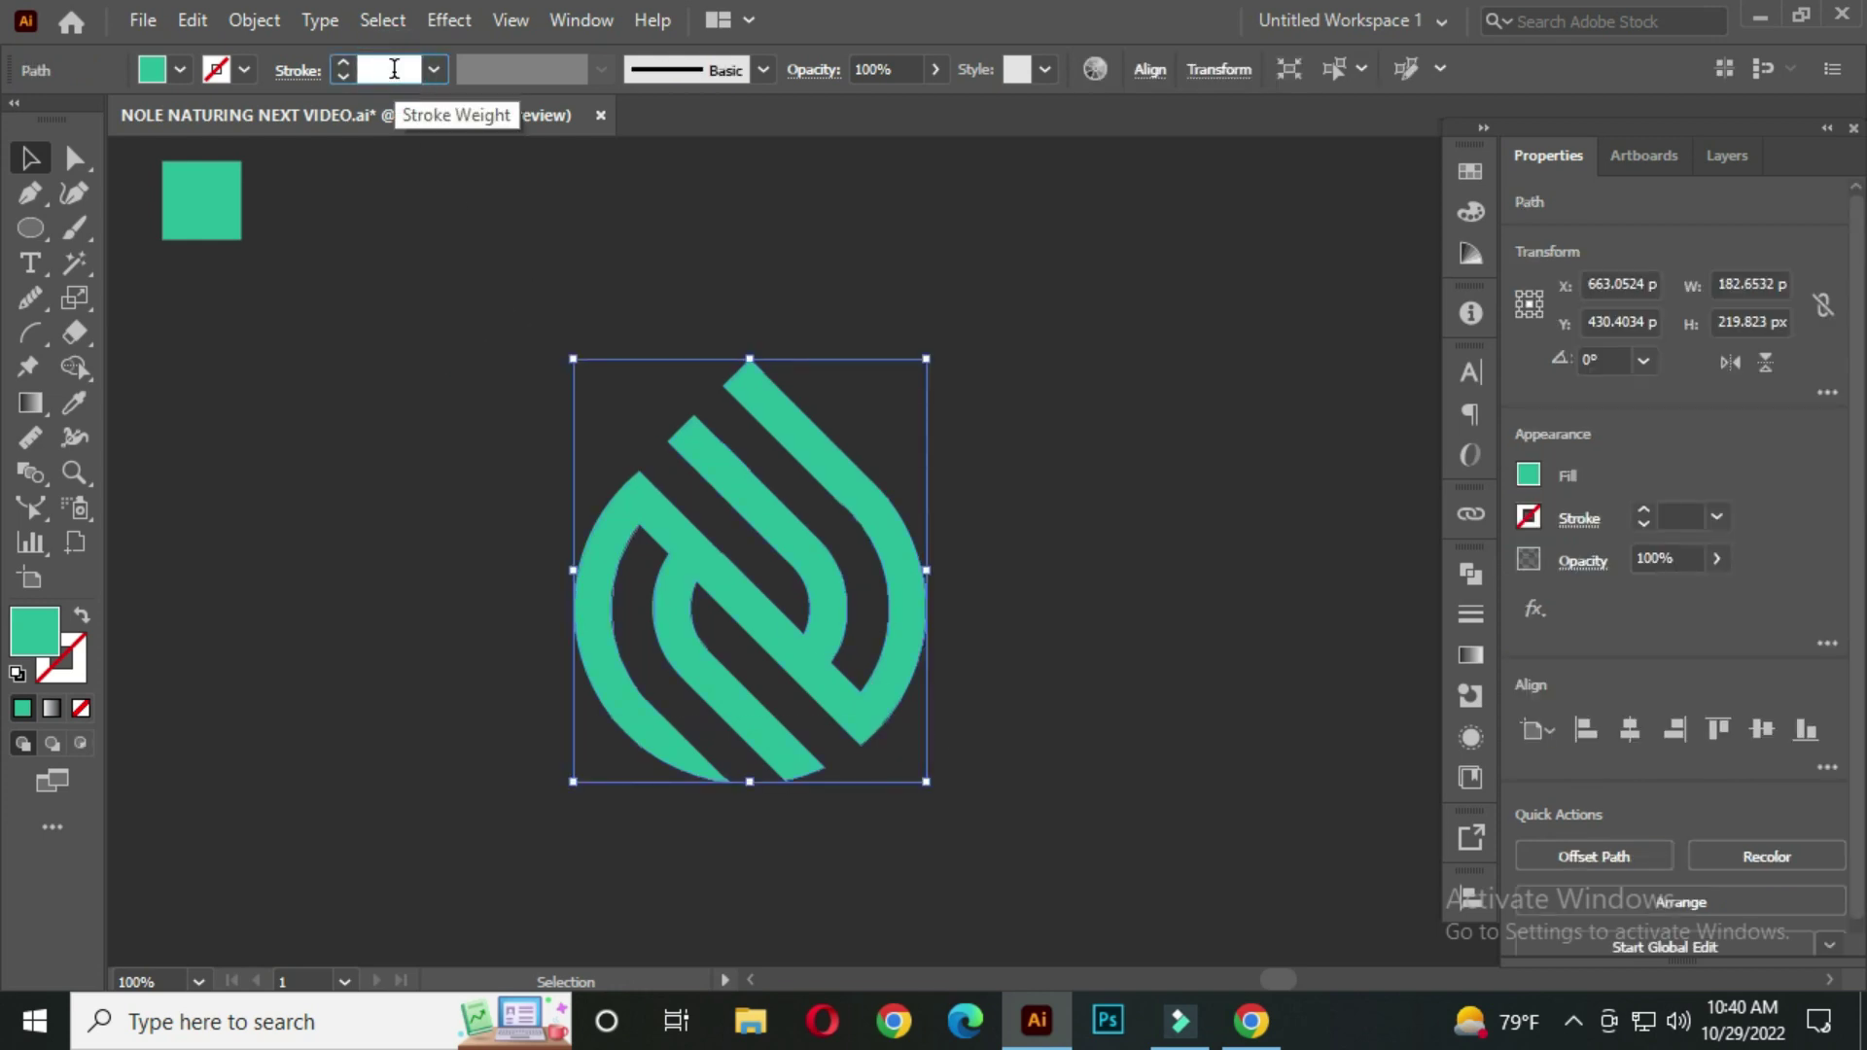
{"action": "scroll", "coordinate": [394, 69], "scroll_direction": "up", "scroll_amount": 1}
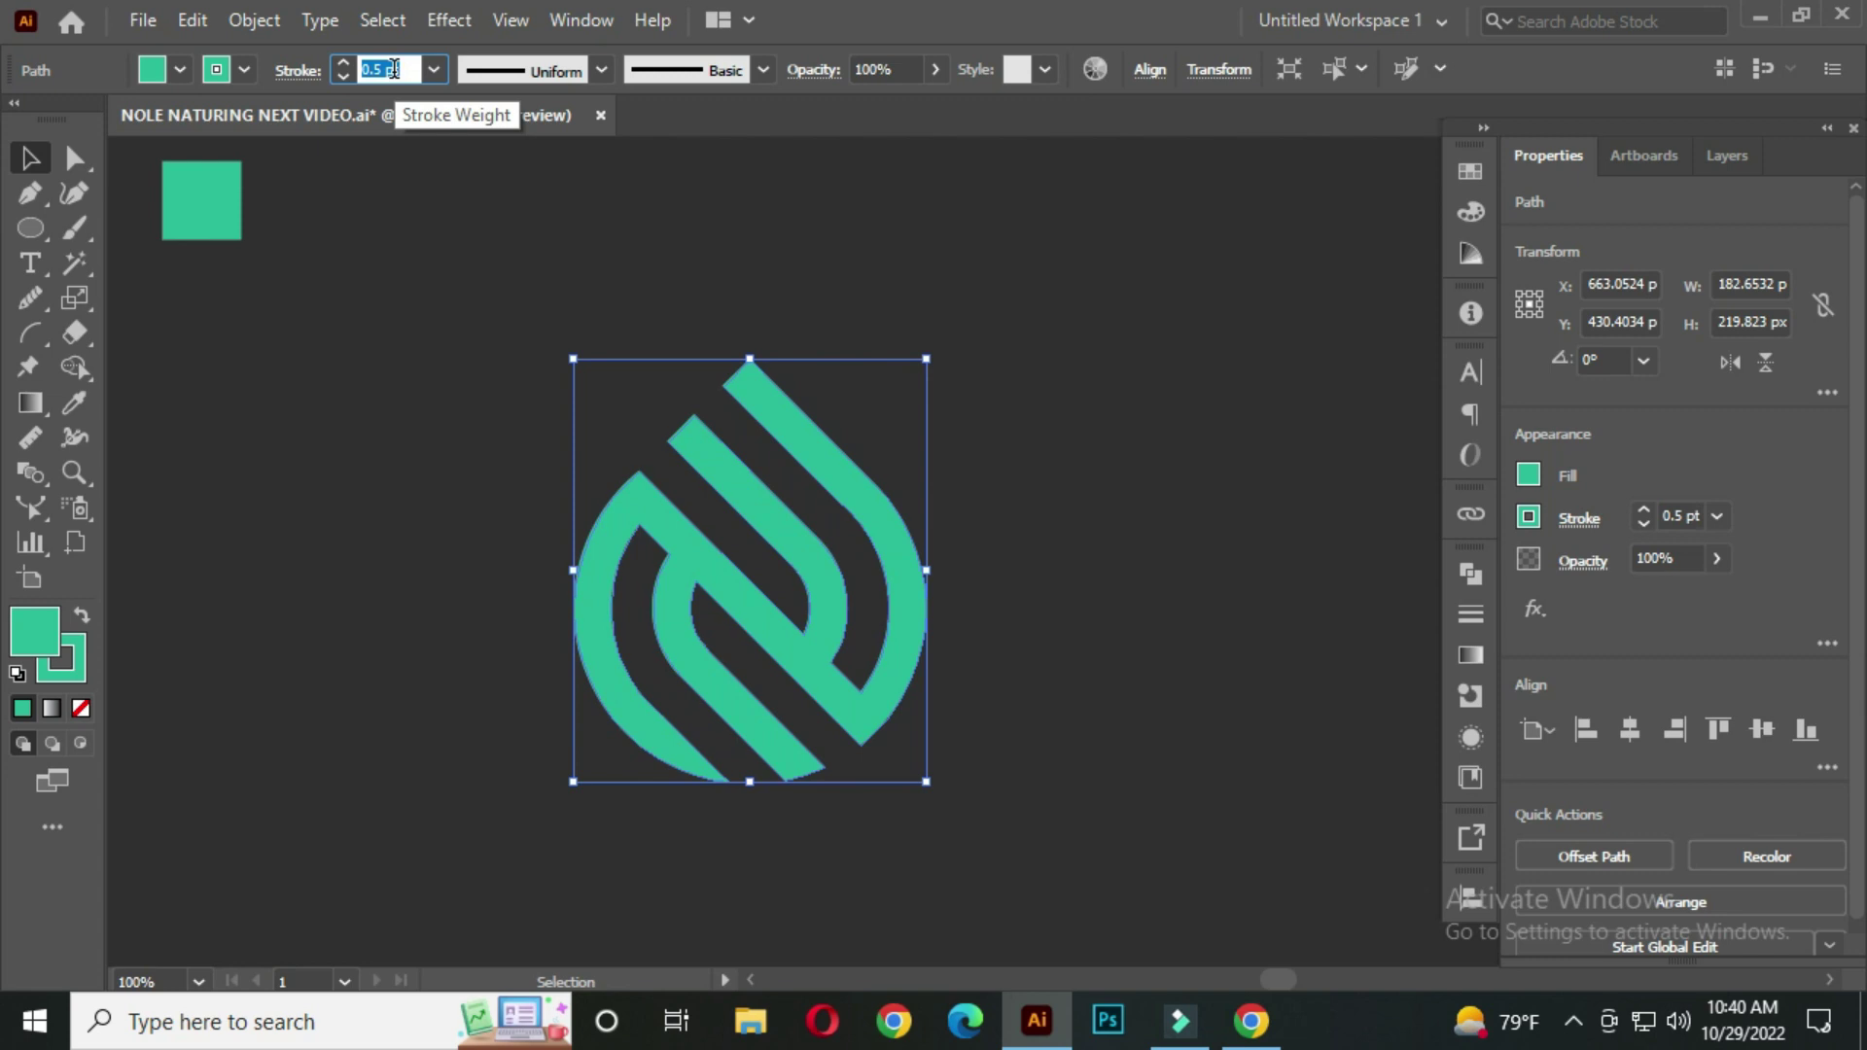
{"action": "key", "text": "Up"}
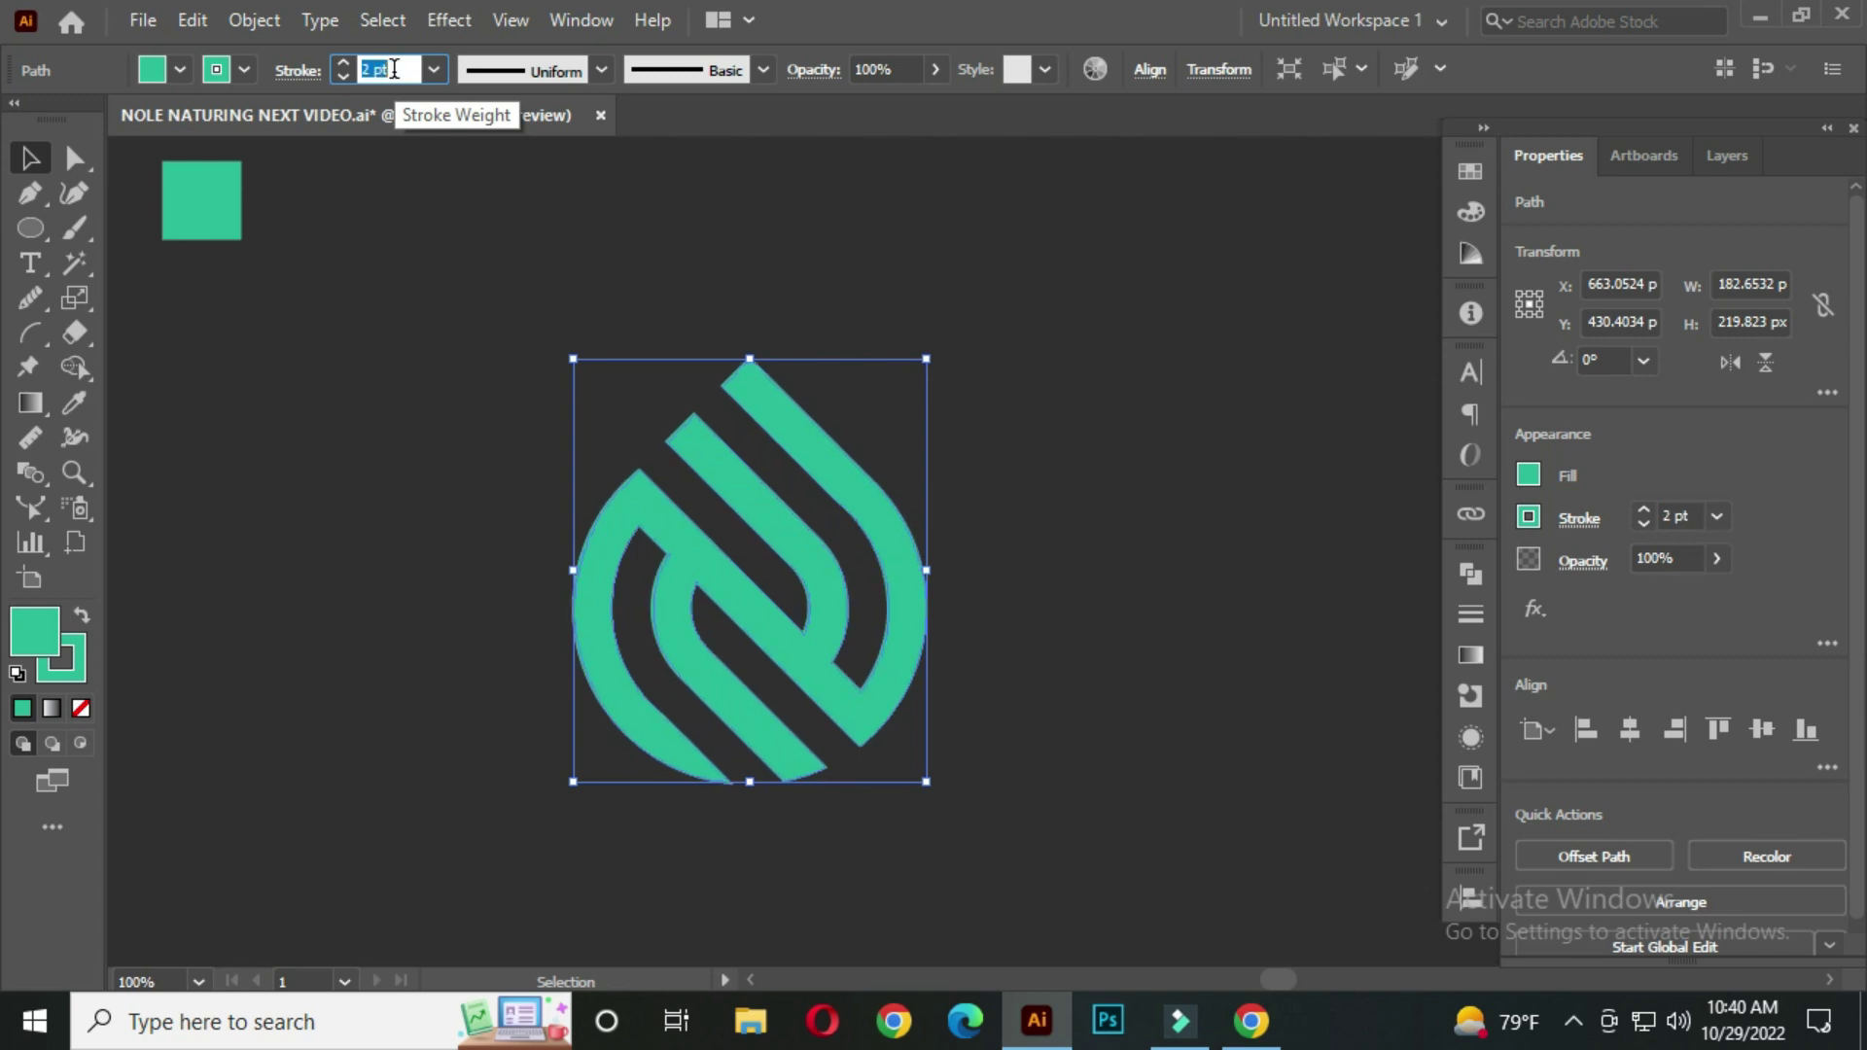
{"action": "left_click", "coordinate": [472, 398]}
Select the logo and expand its fill and stroke into outlined shapes
{"action": "left_click_drag", "start_coordinate": [512, 371], "coordinate": [1073, 809]}
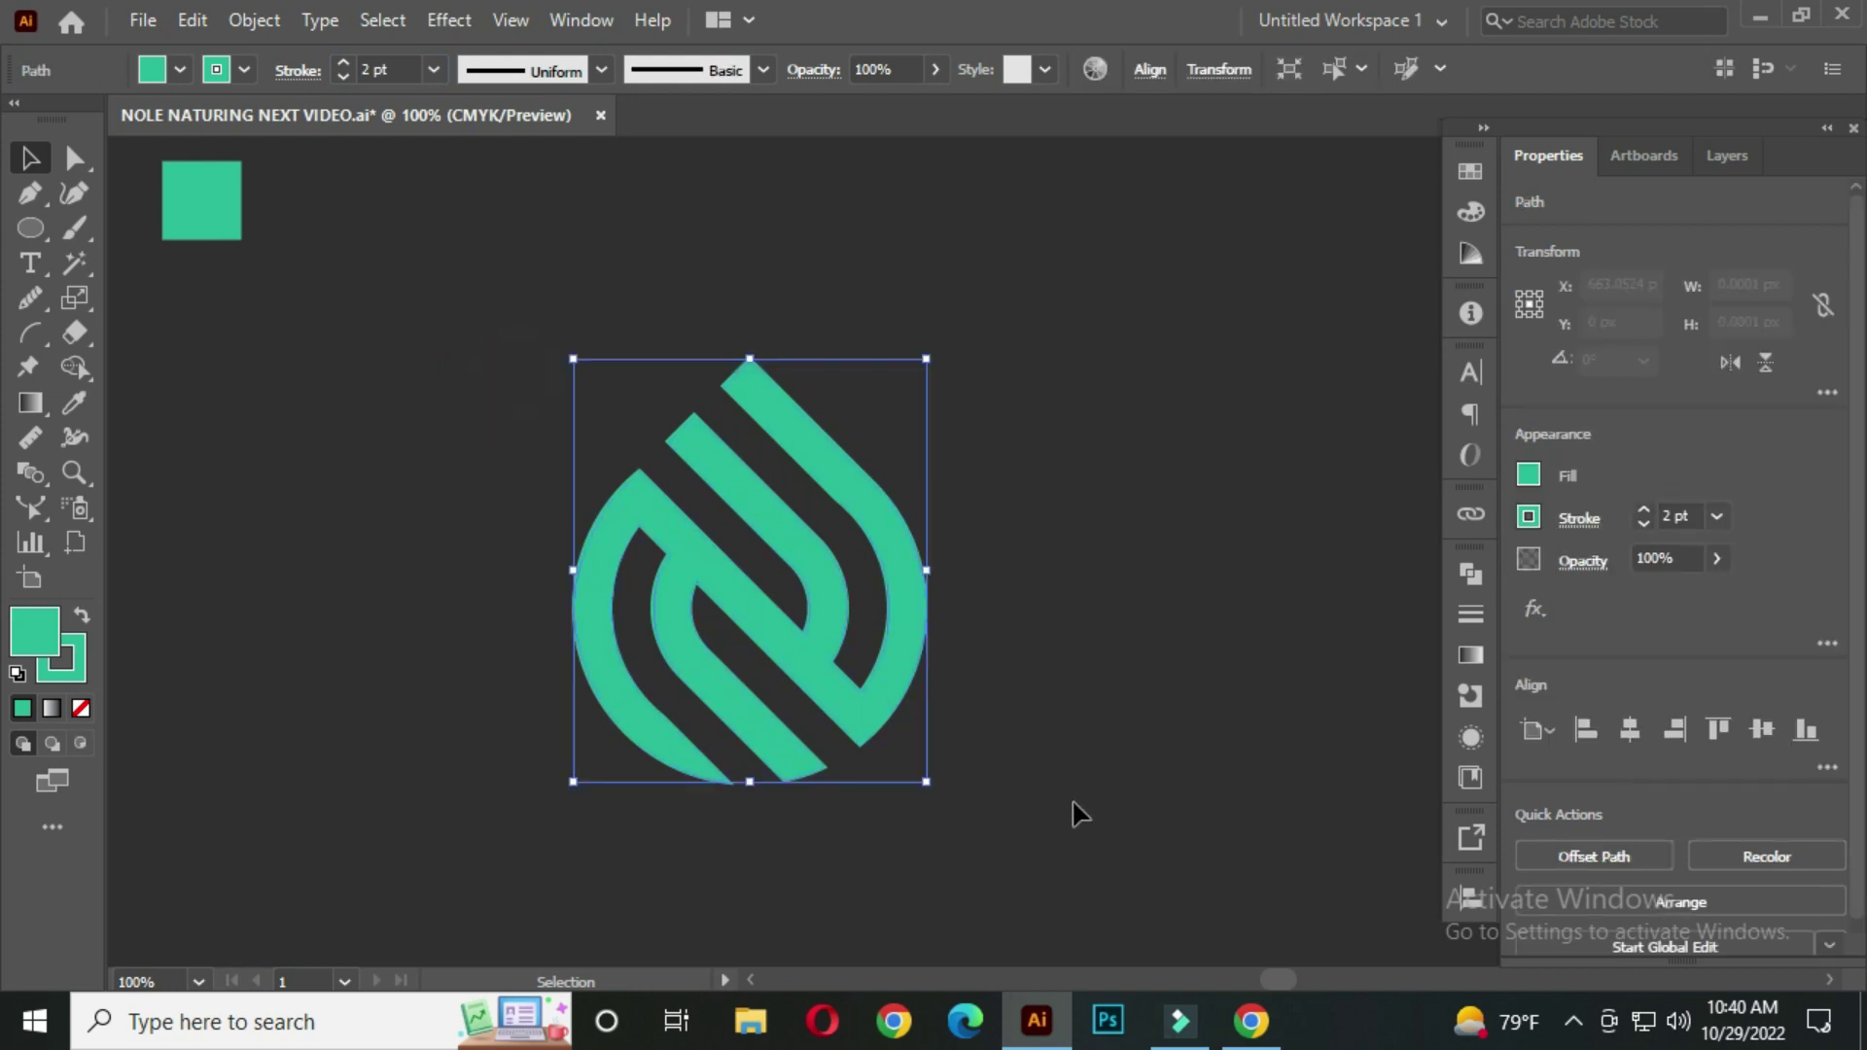
{"action": "left_click", "coordinate": [256, 21]}
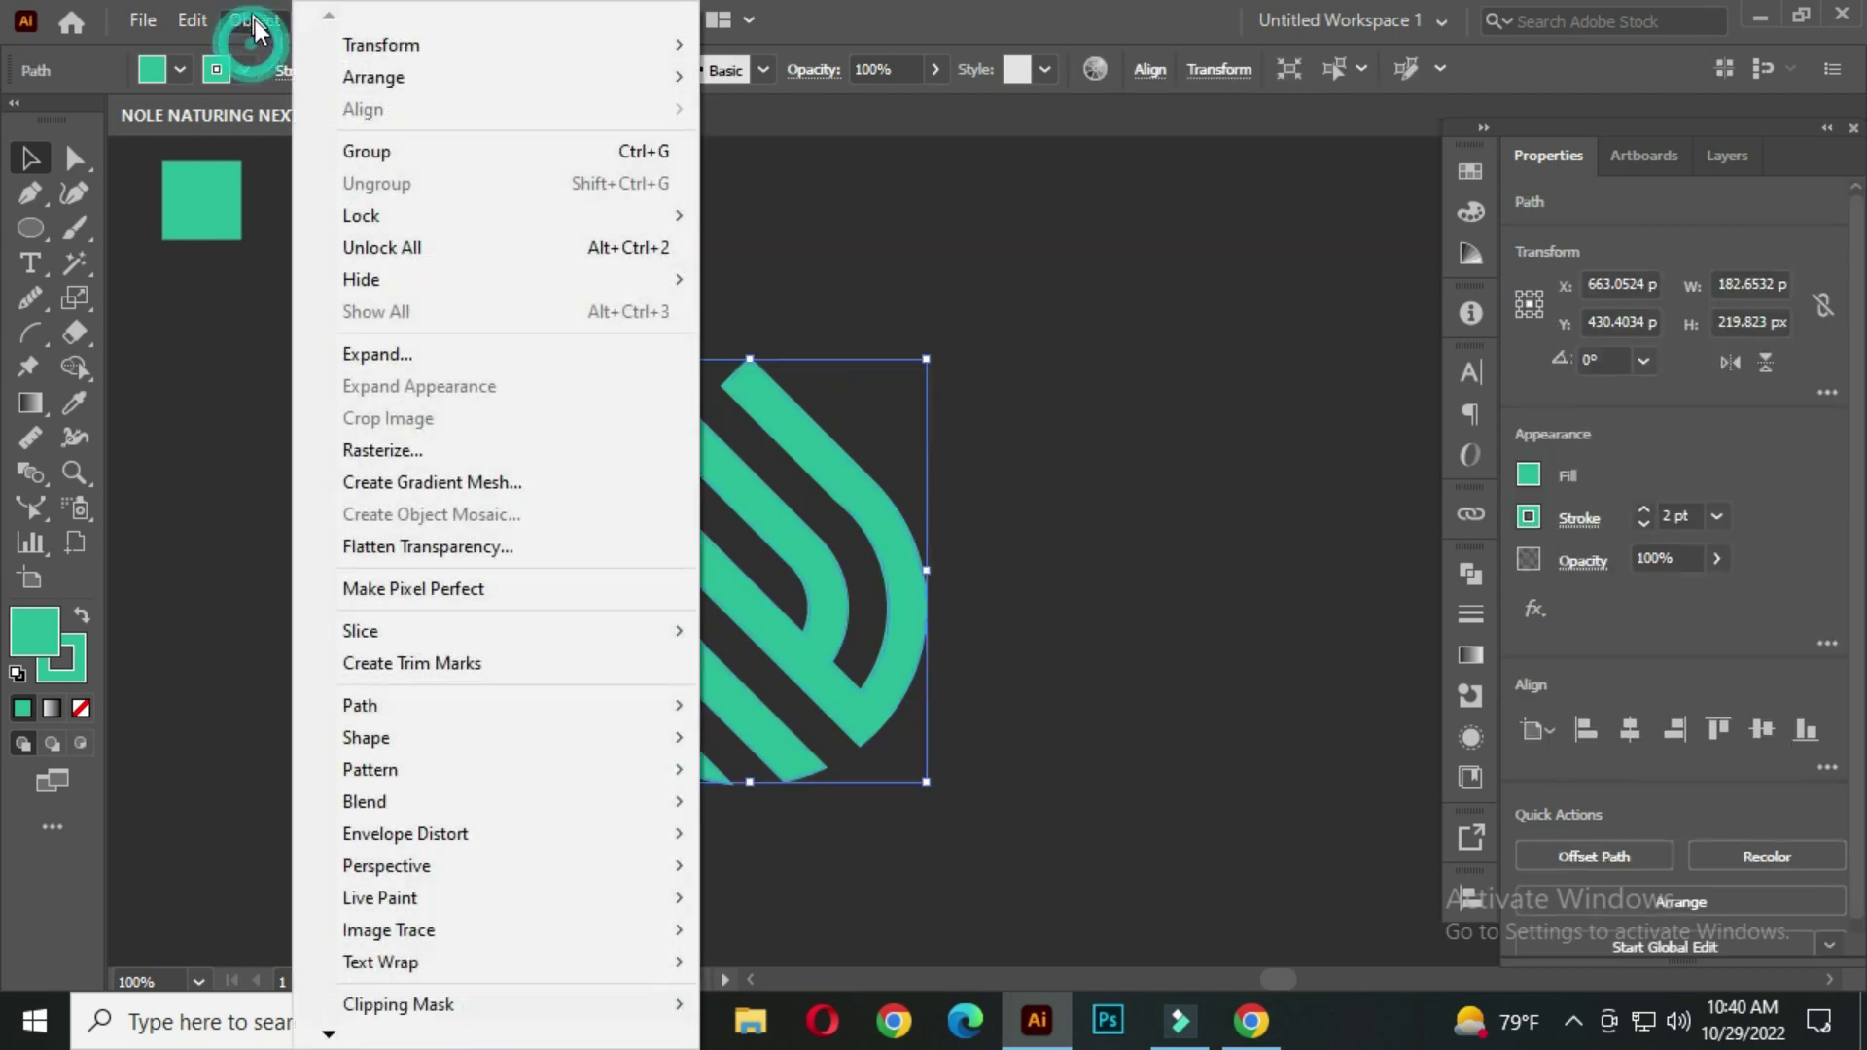
{"action": "left_click", "coordinate": [449, 352]}
{"action": "left_click", "coordinate": [864, 675]}
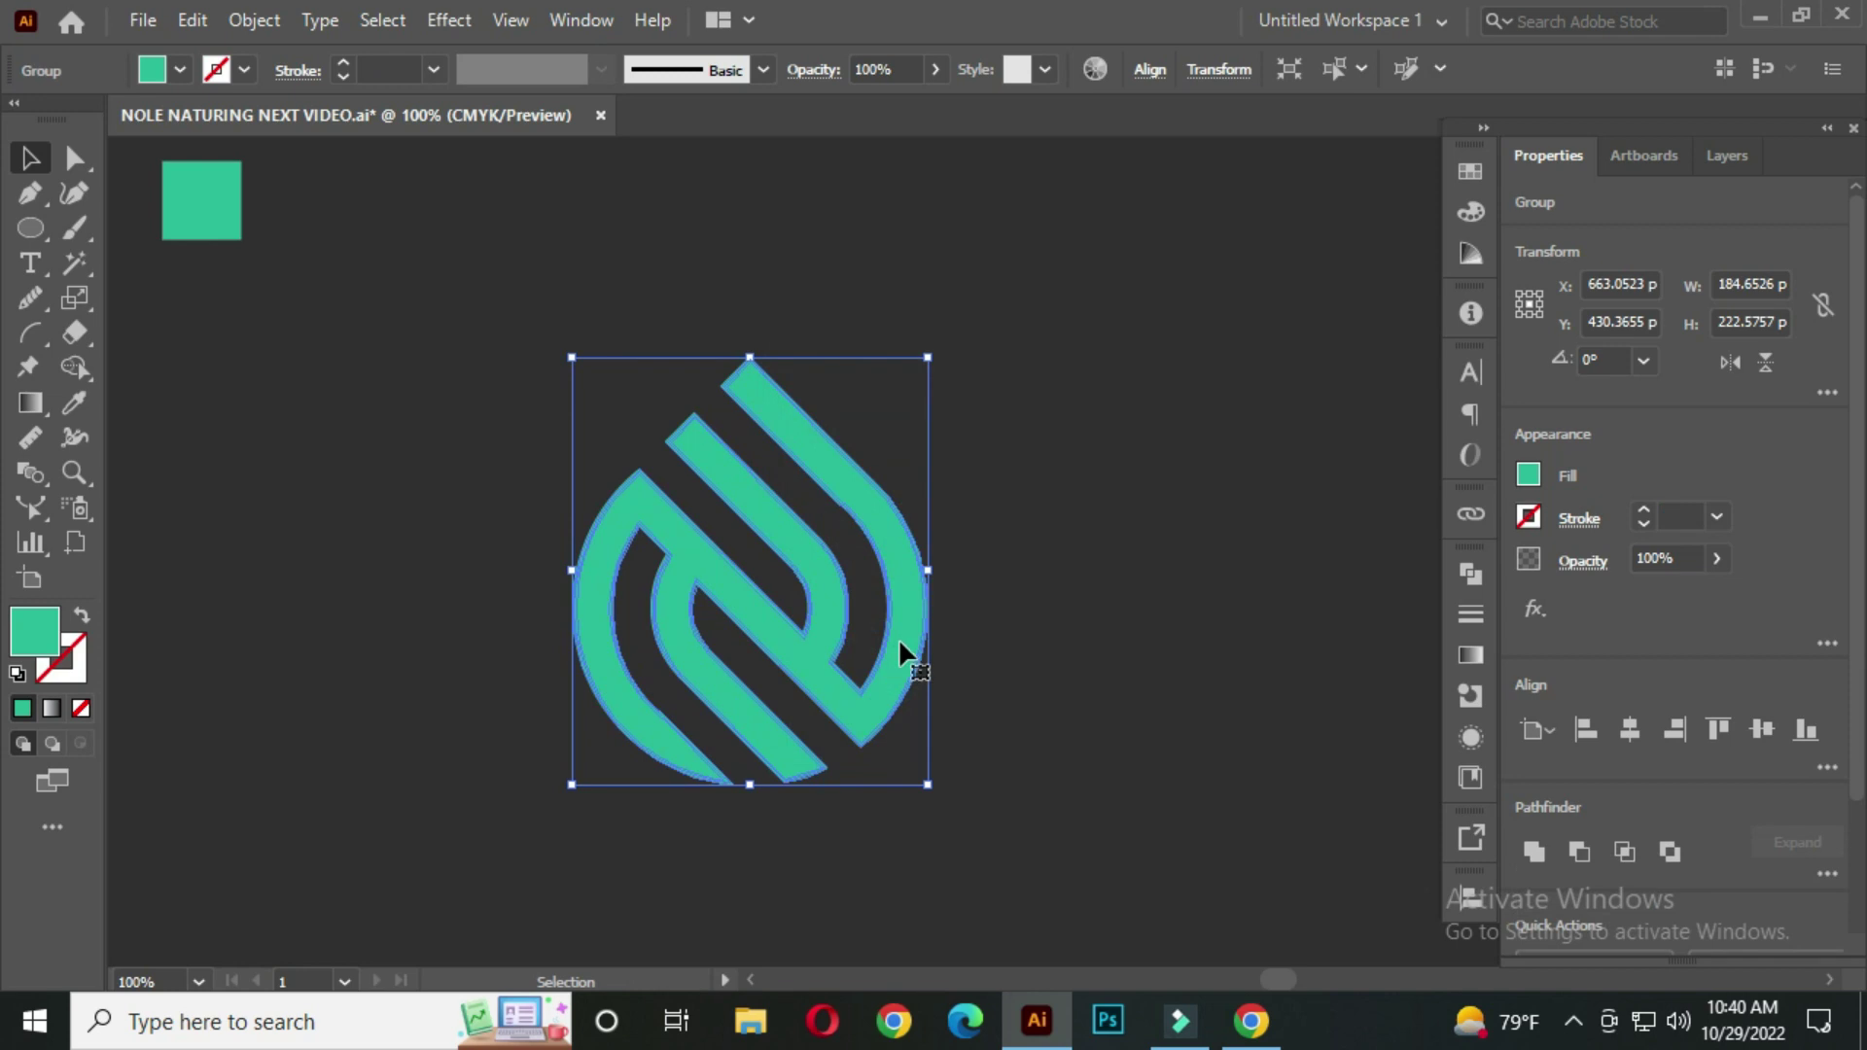
Unite the expanded fill and stroke shapes into a single path with Pathfinder and deselect the logo
{"action": "left_click", "coordinate": [1463, 579]}
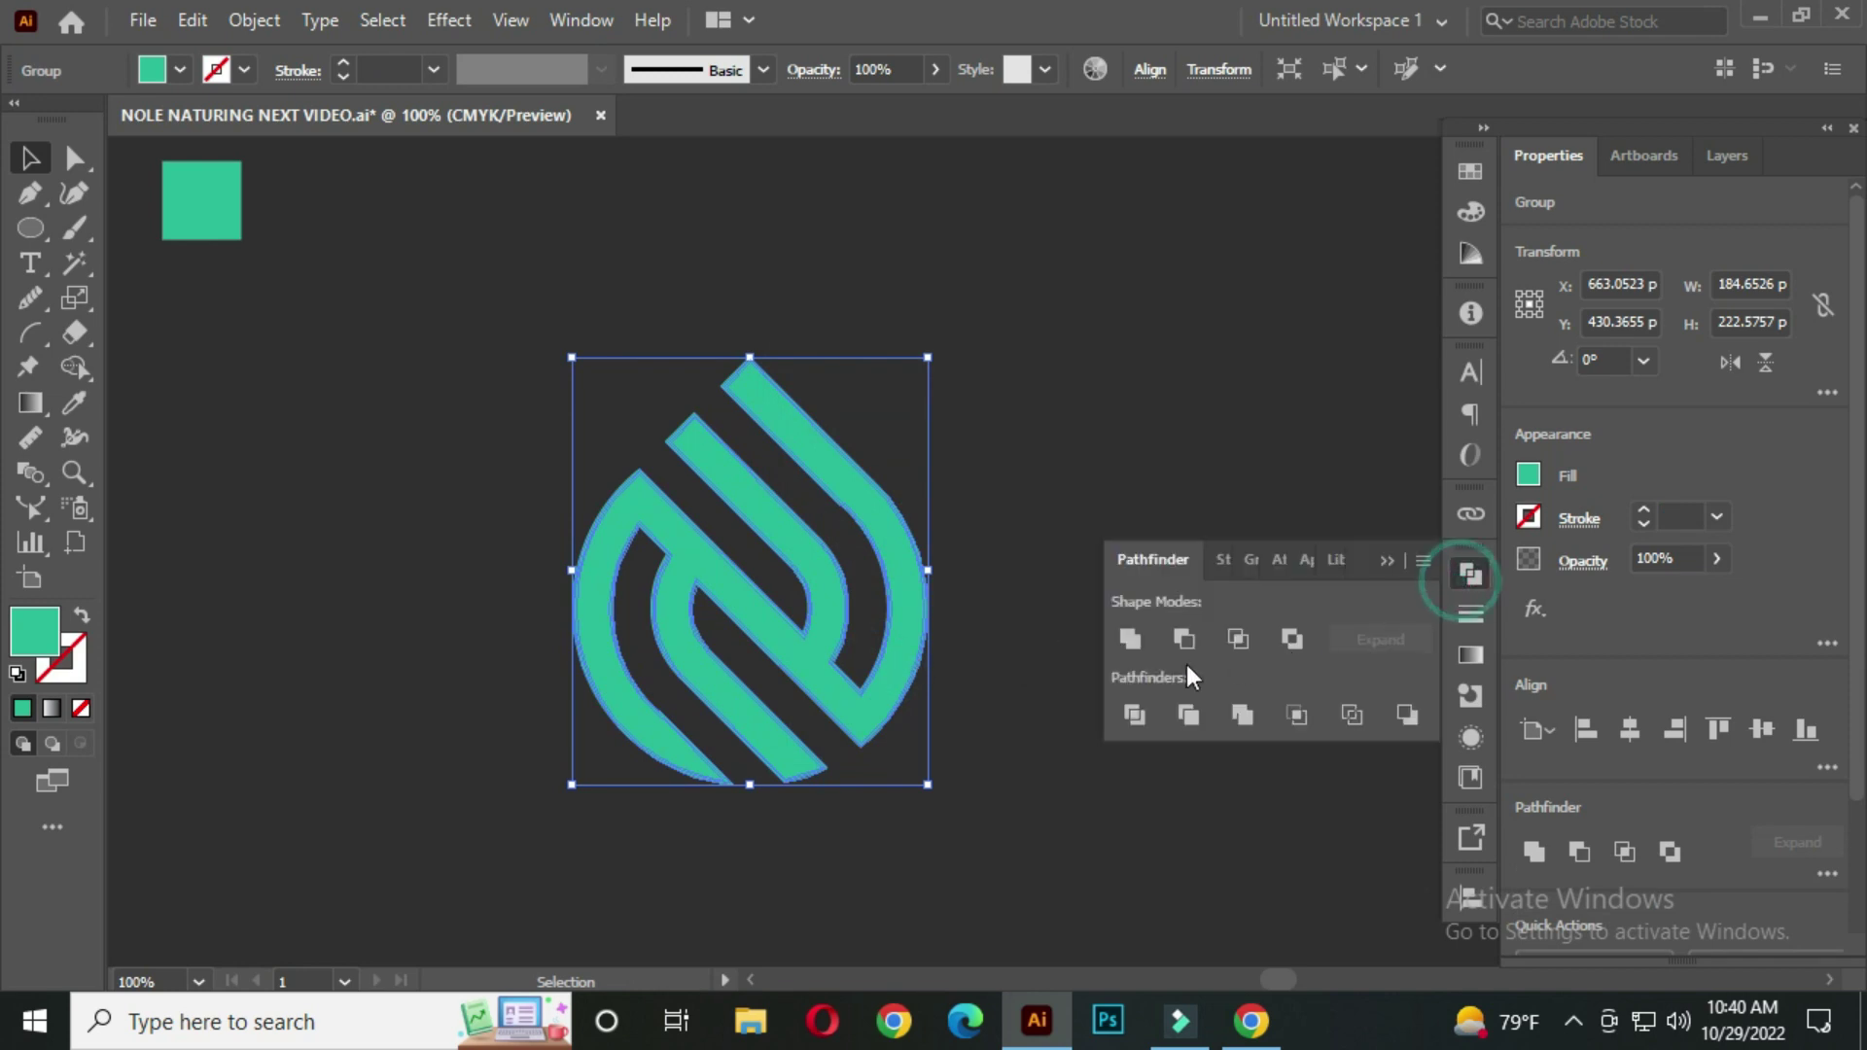
{"action": "left_click", "coordinate": [1127, 639]}
{"action": "left_click", "coordinate": [1378, 562]}
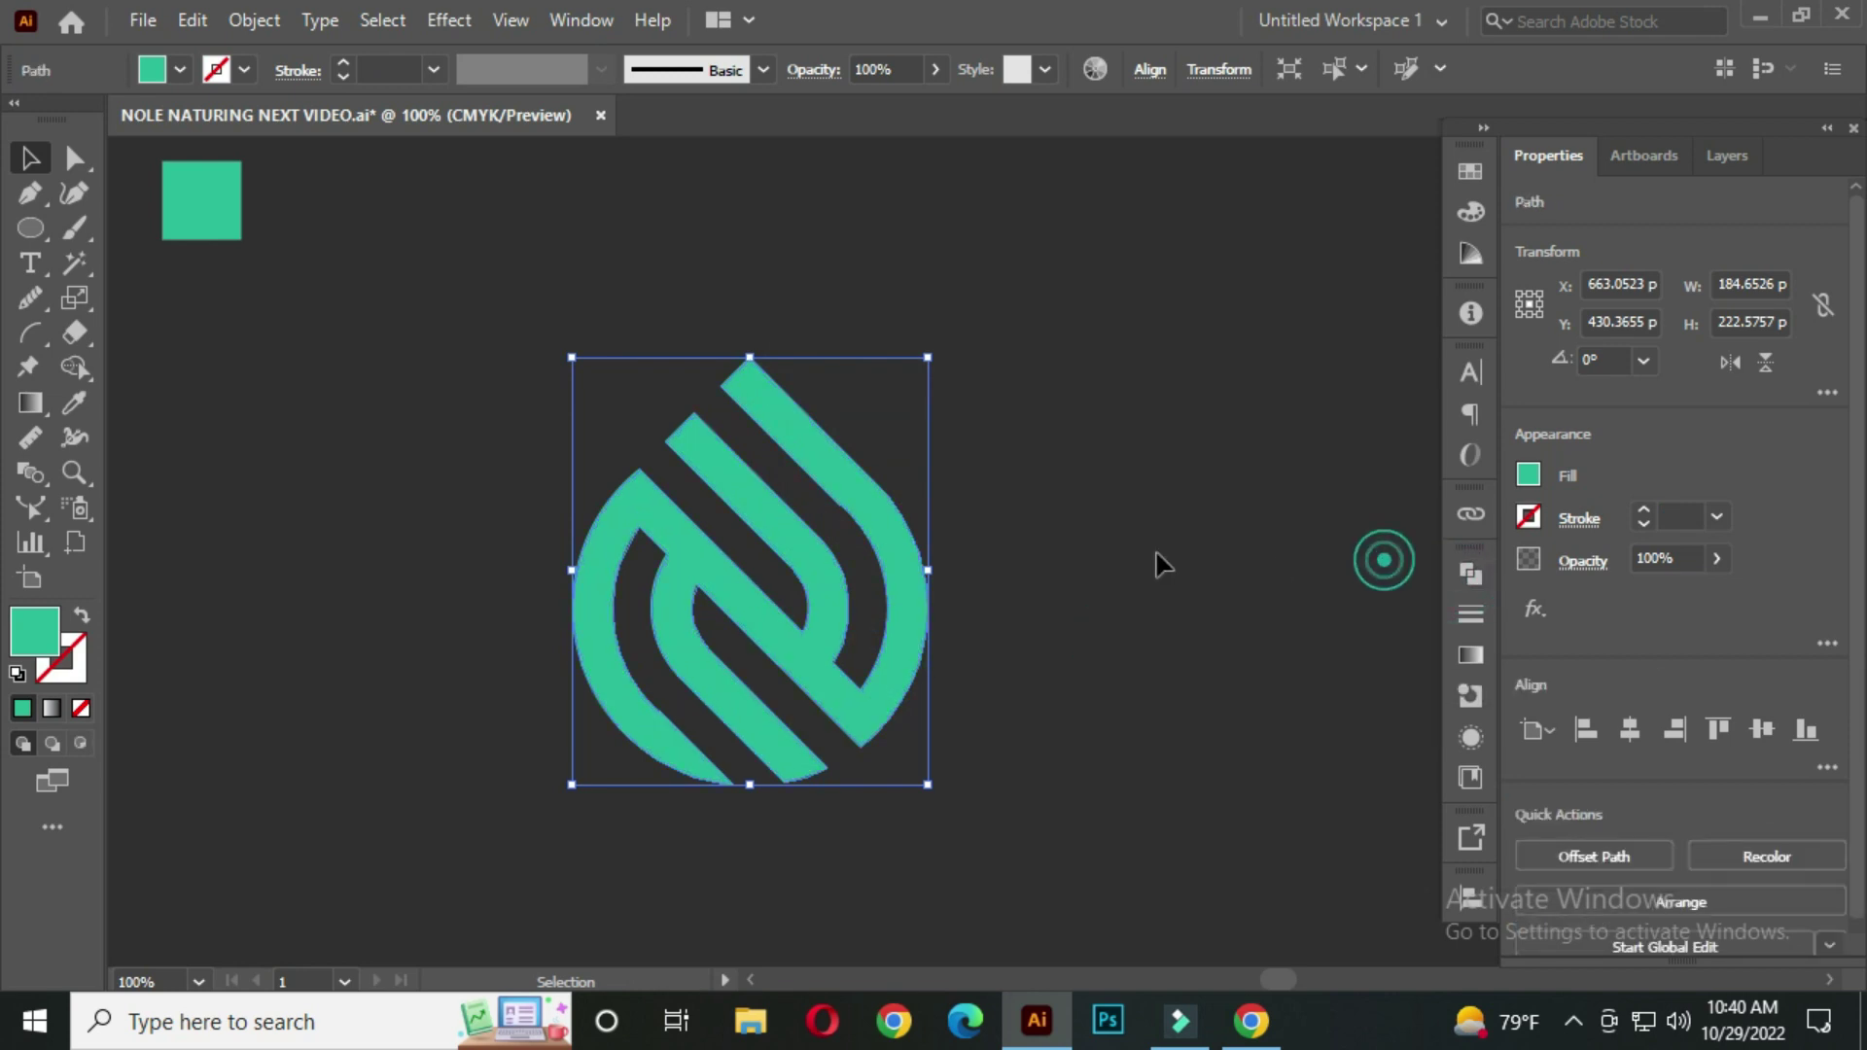
{"action": "left_click", "coordinate": [1079, 521]}
{"action": "mouse_move", "coordinate": [927, 639]}
{"action": "left_mouse_down"}
{"action": "mouse_move", "coordinate": [966, 638]}
{"action": "mouse_move", "coordinate": [937, 622]}
{"action": "left_mouse_up"}
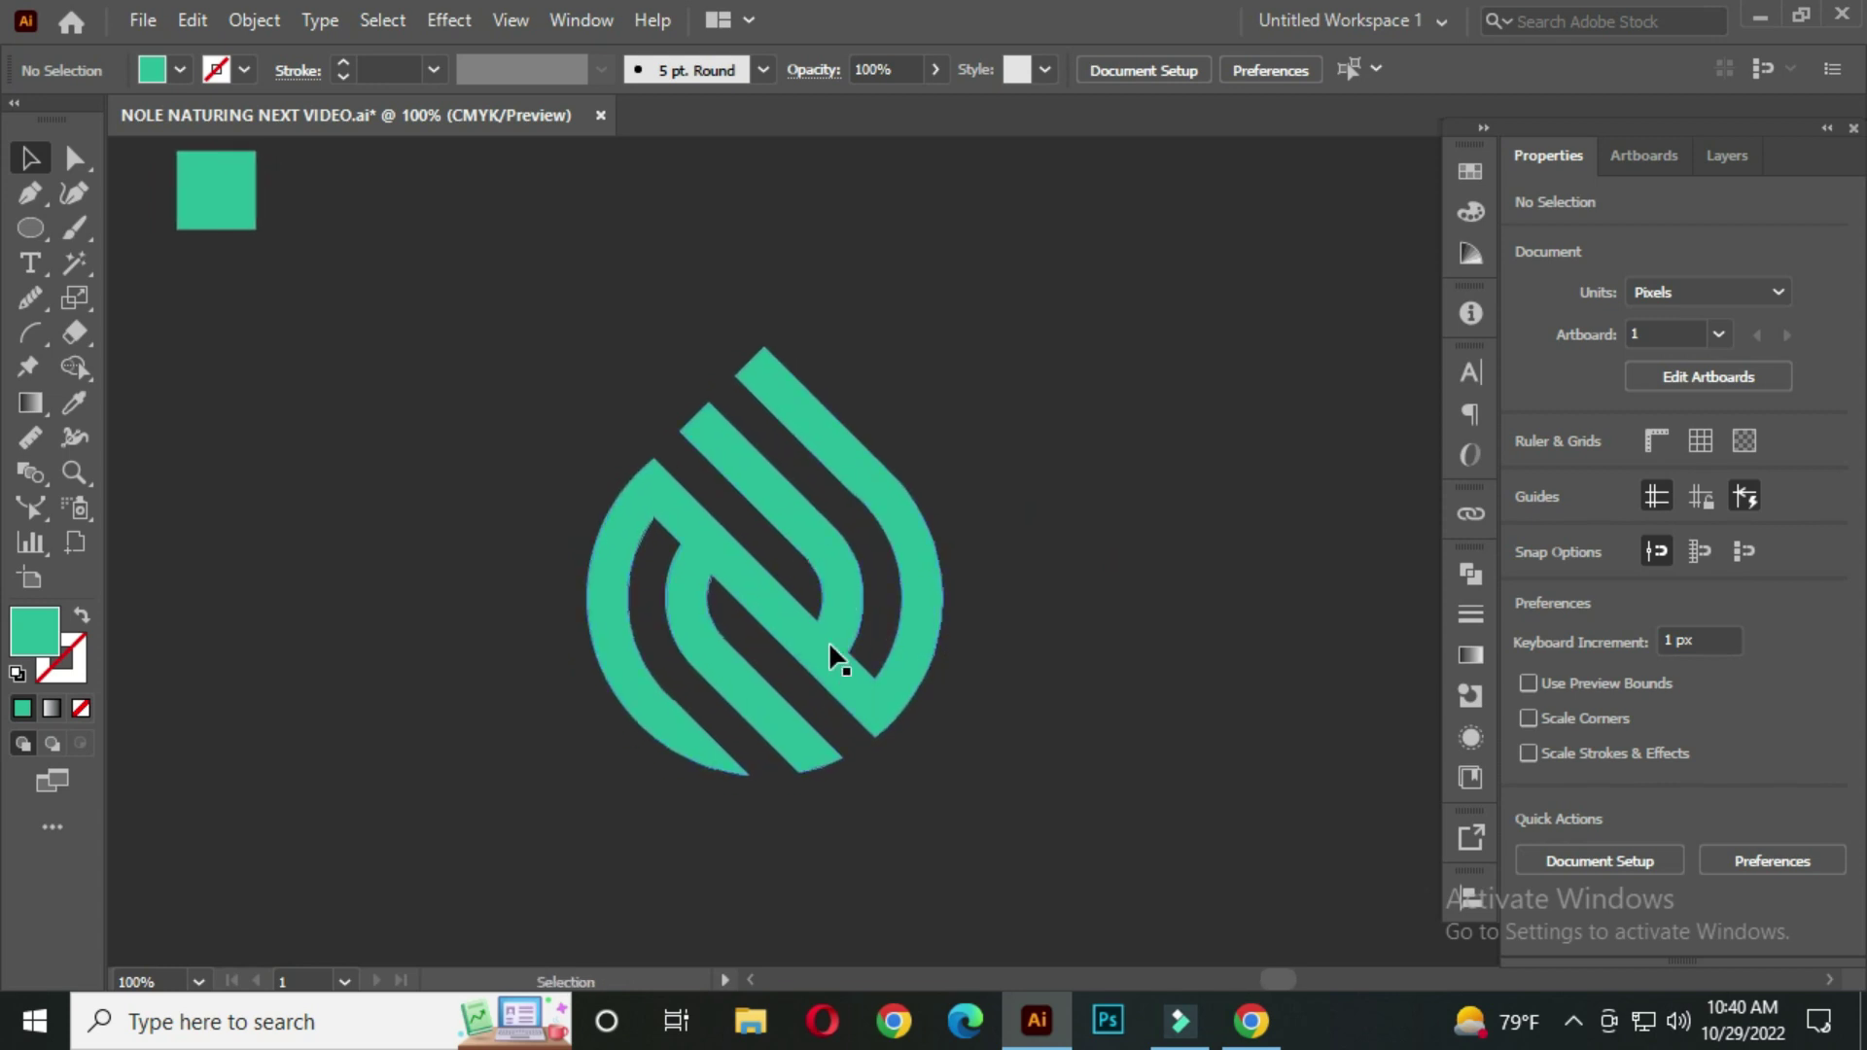